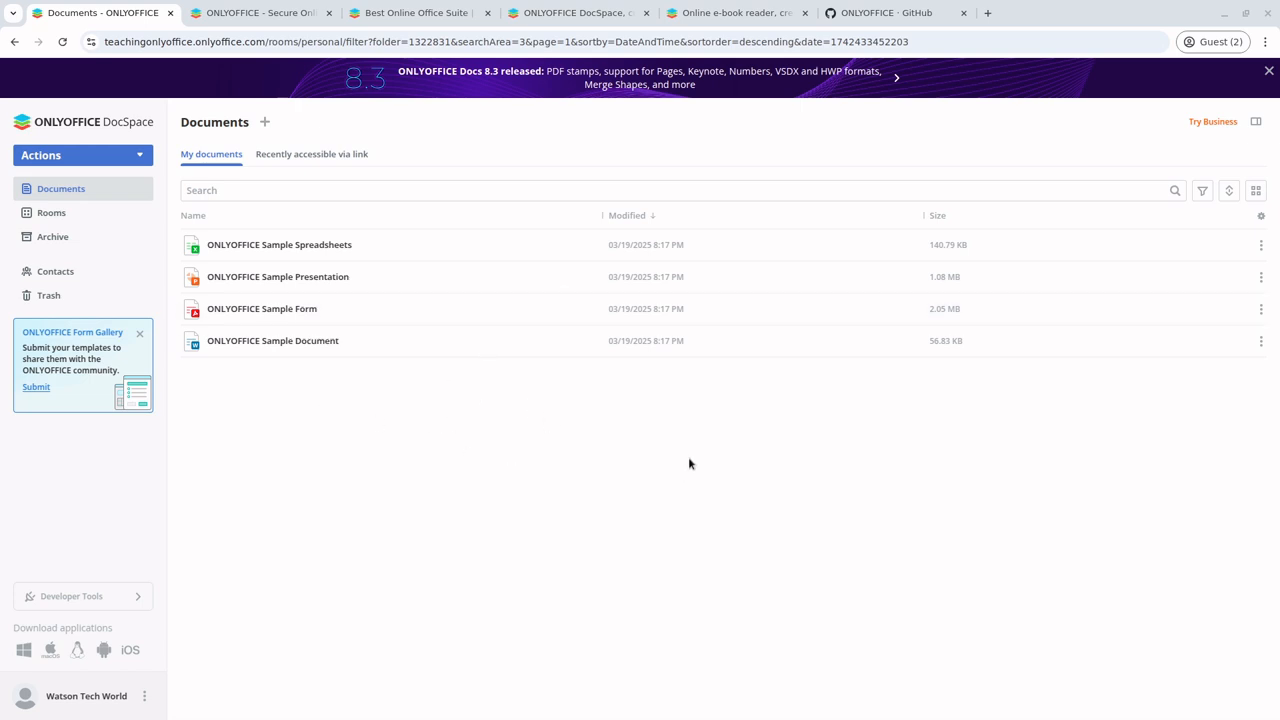
# Move the ONLYOFFICE GitHub browser tab beside the DocSpace tab and examine the GitHub page and the DocSpace portal address
pyautogui.moveTo(880, 13); pyautogui.dragTo(250, 13)
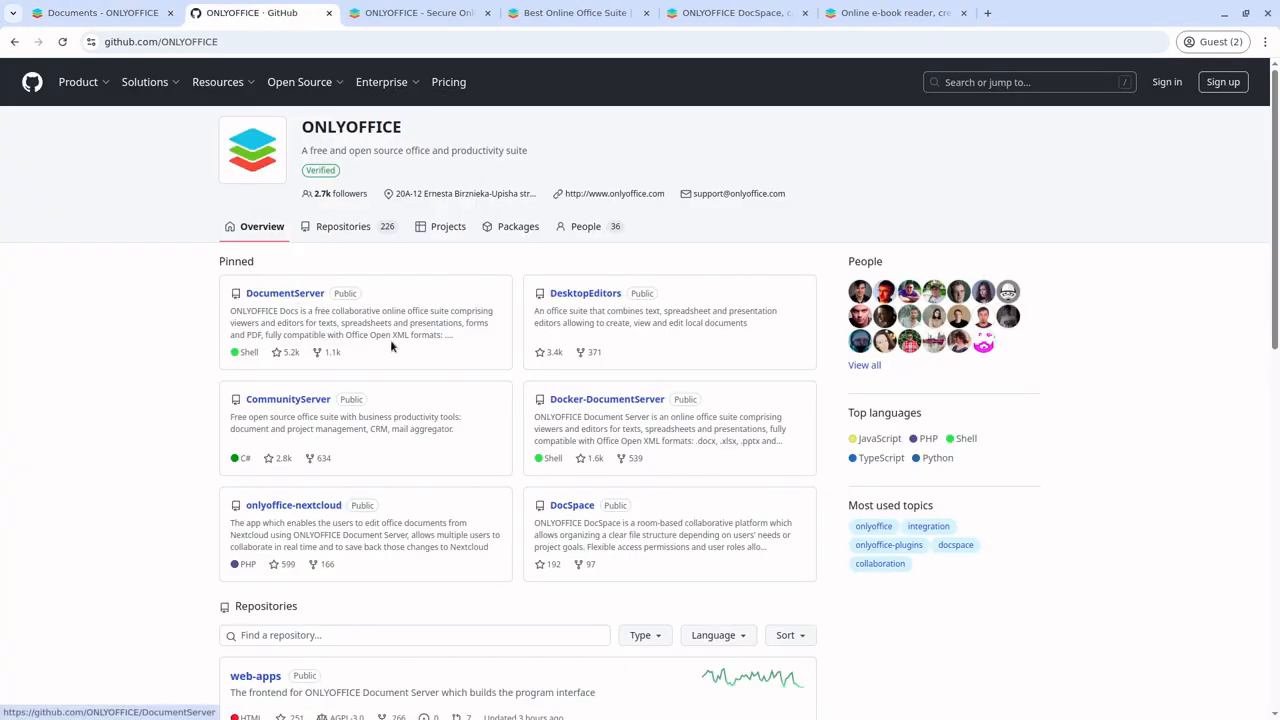
pyautogui.click(153, 17)
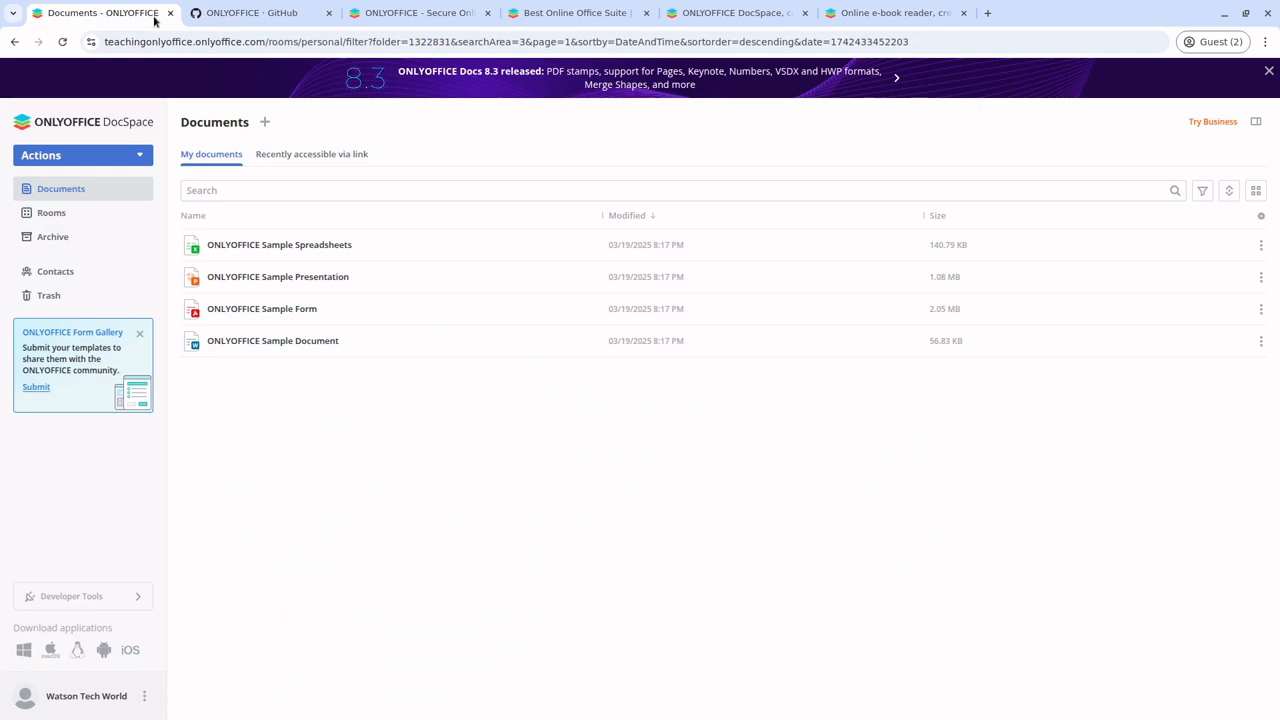
pyautogui.click(251, 44)
pyautogui.doubleClick(231, 42)
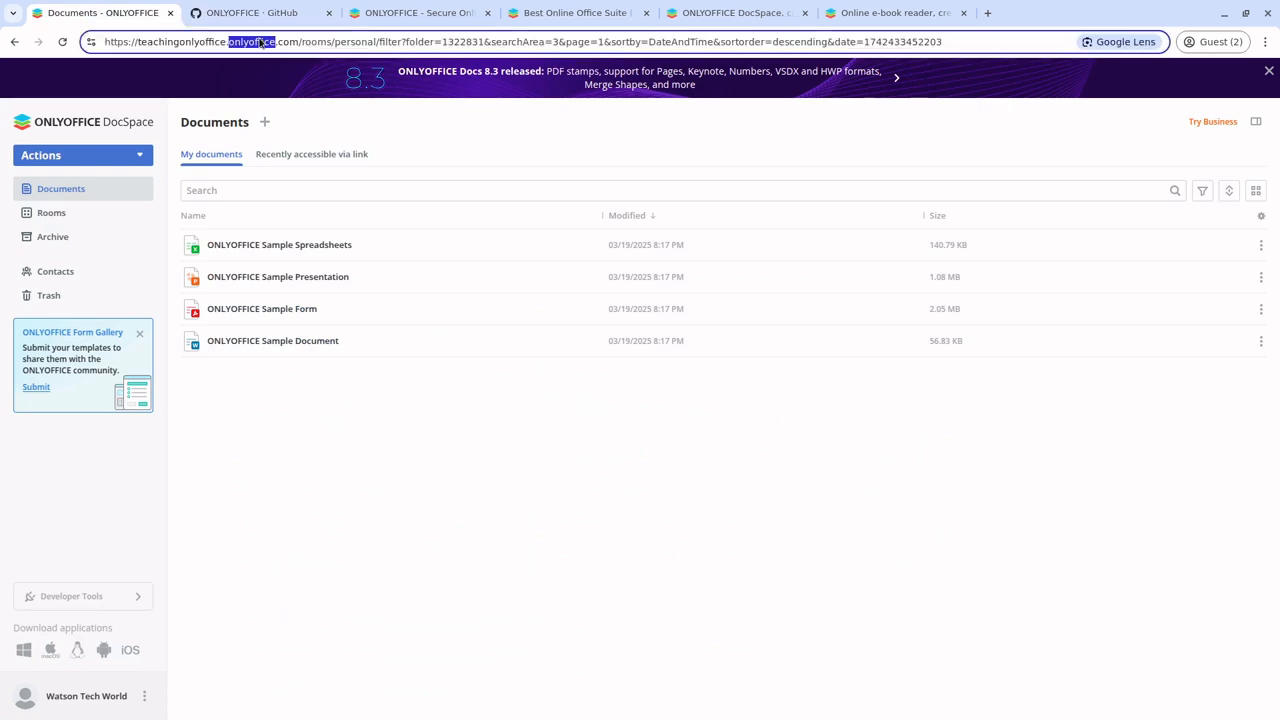
pyautogui.click(291, 9)
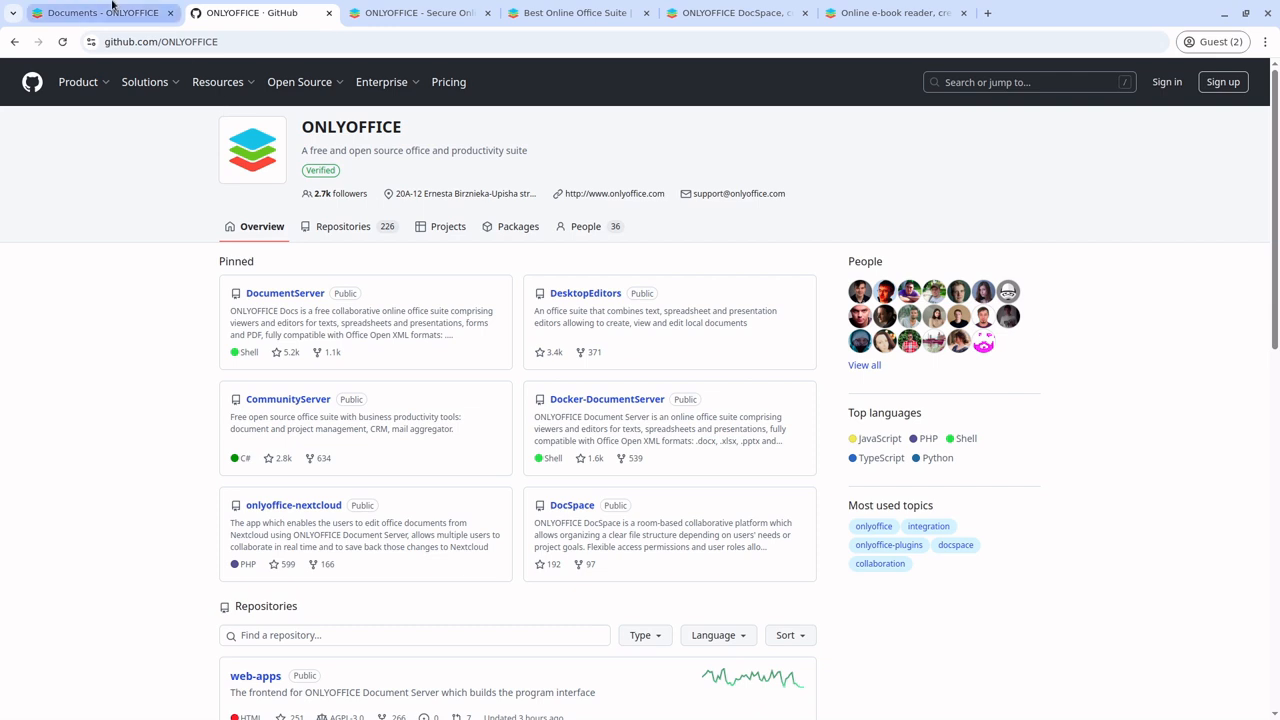
pyautogui.click(160, 13)
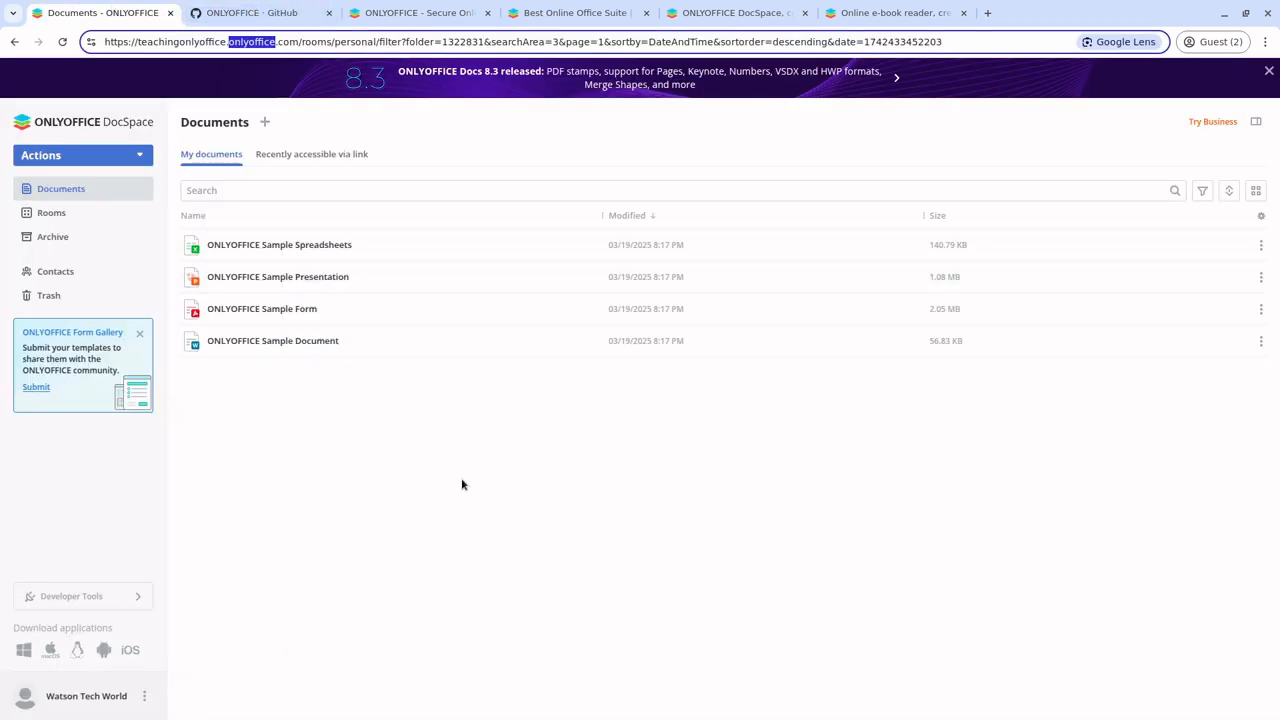
# Visit the Rooms section of DocSpace and return to Documents
pyautogui.click(48, 214)
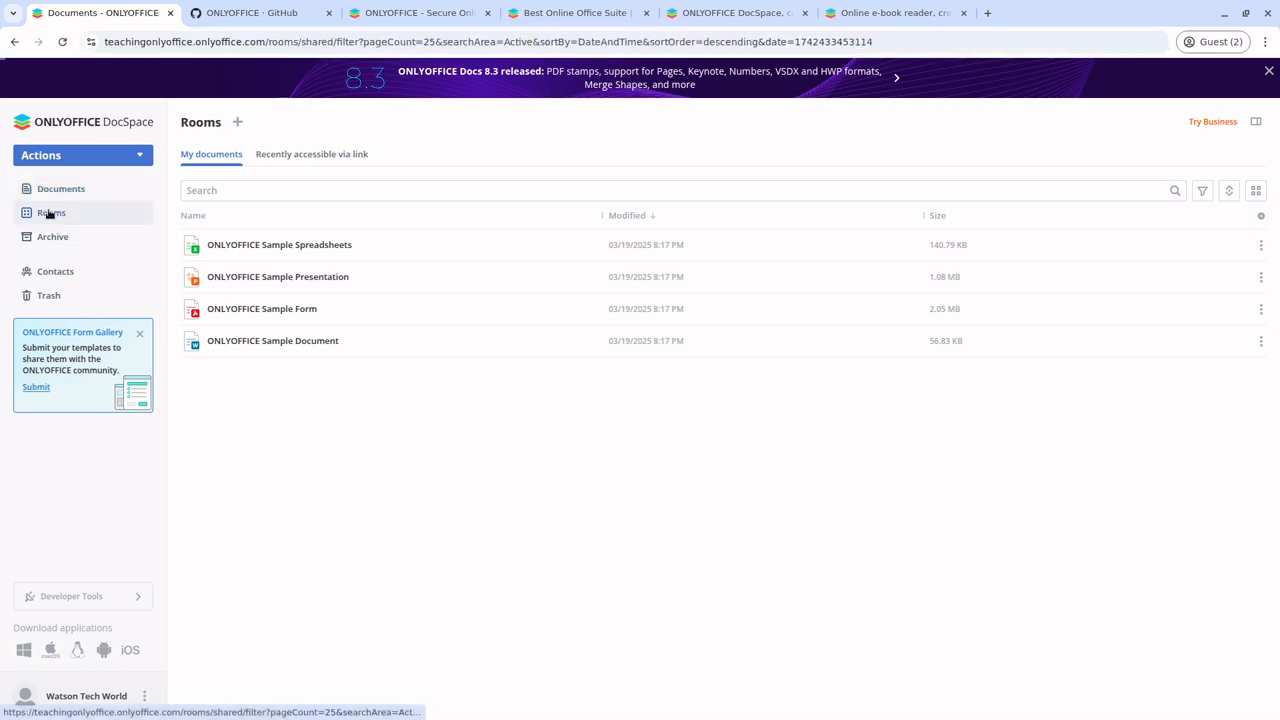
pyautogui.click(61, 192)
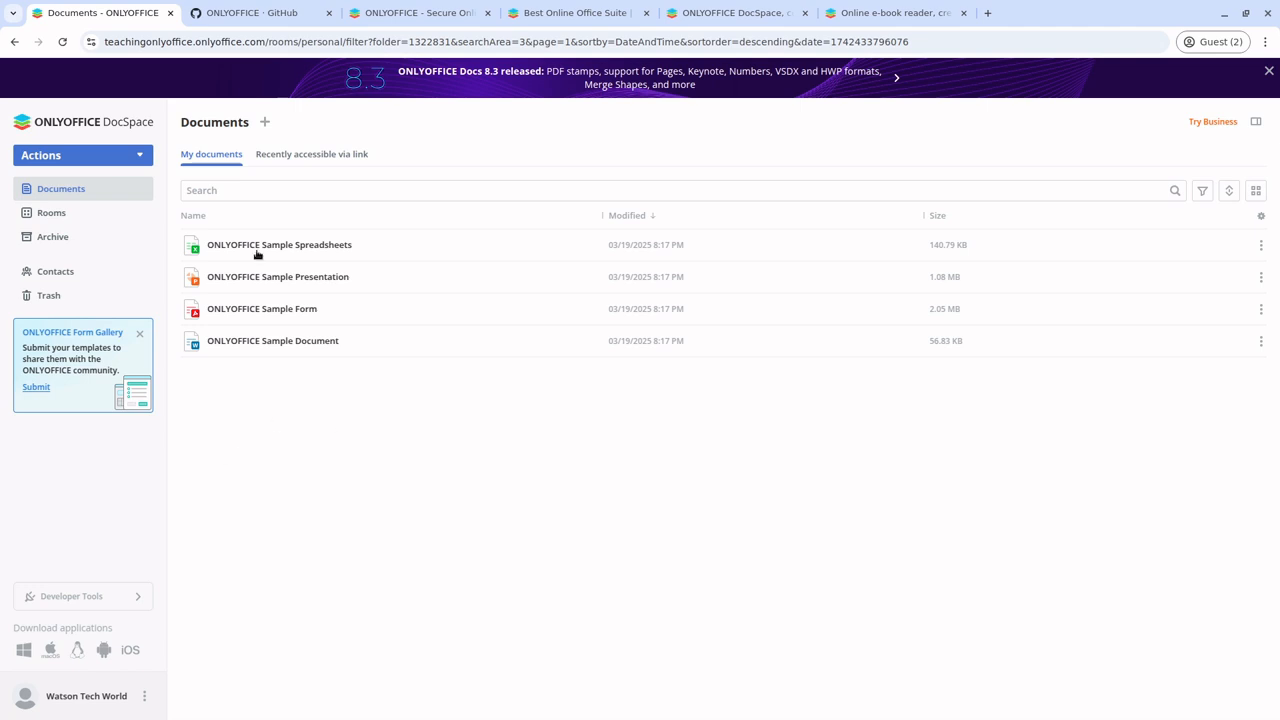
# On the ONLYOFFICE website, open the "What is ONLYOFFICE Docs" product page in a new browser tab
pyautogui.click(455, 12)
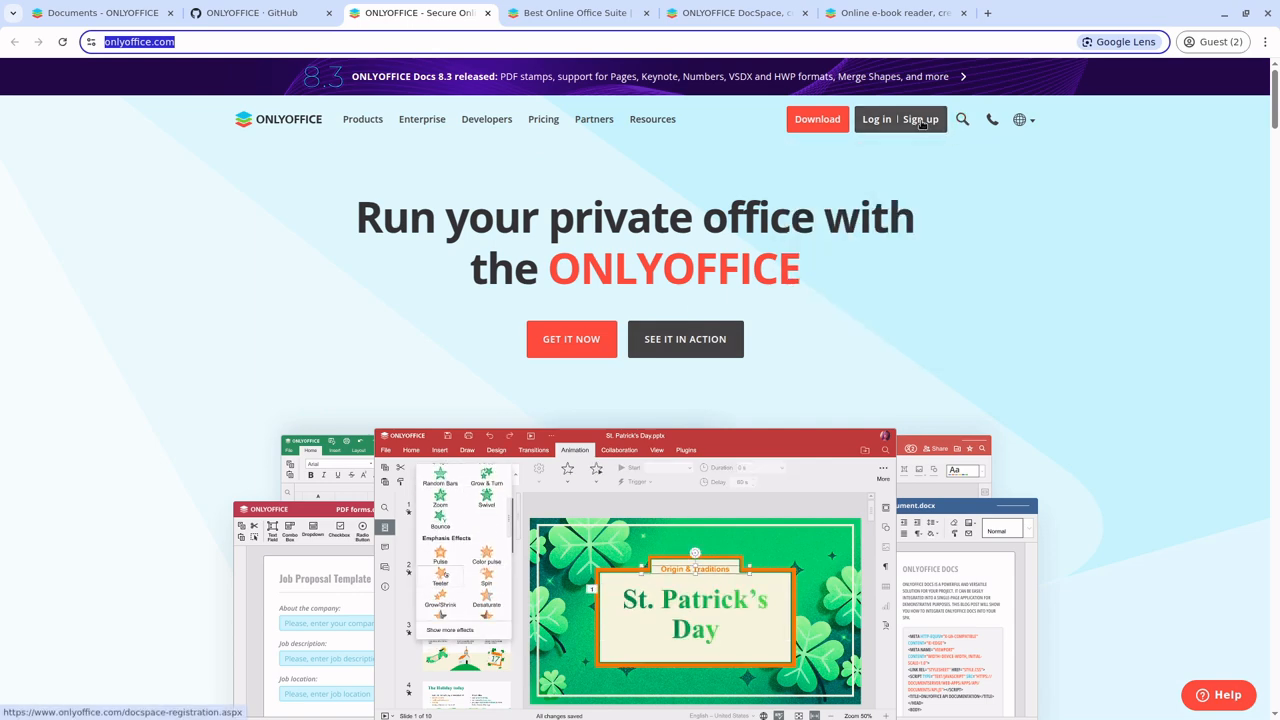
pyautogui.moveTo(498, 120)
pyautogui.moveTo(365, 127)
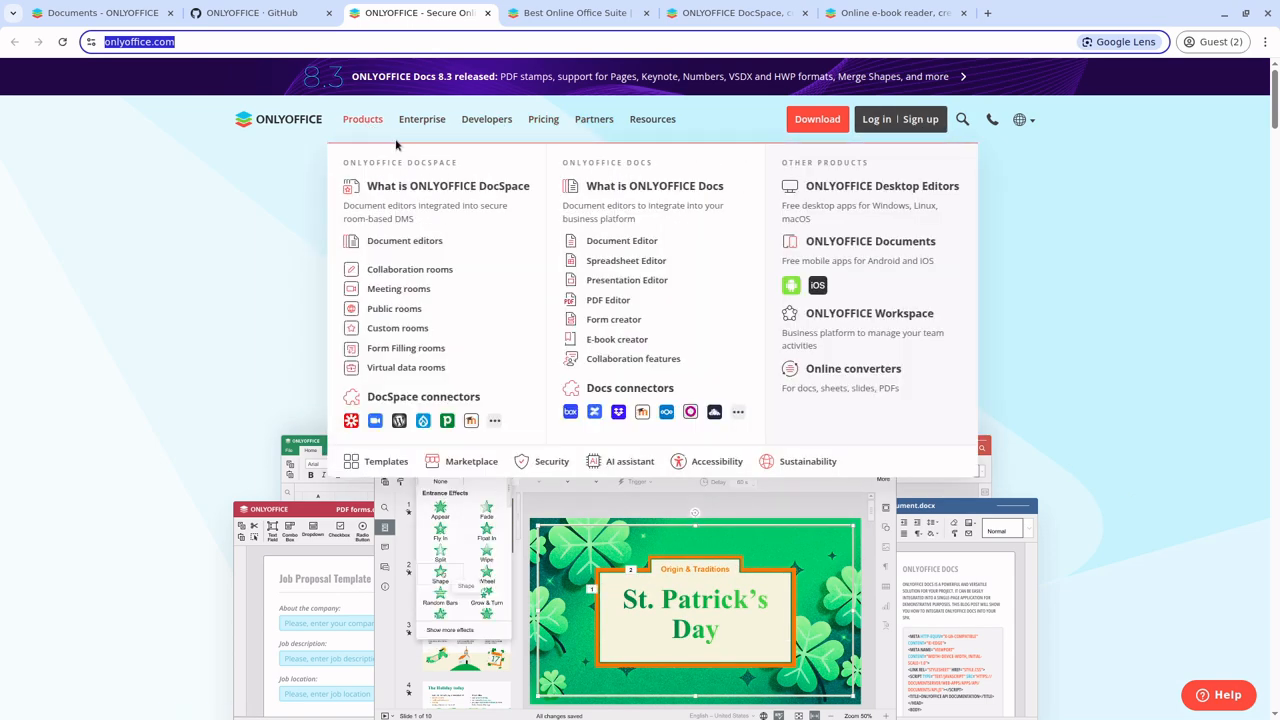
pyautogui.rightClick(672, 189)
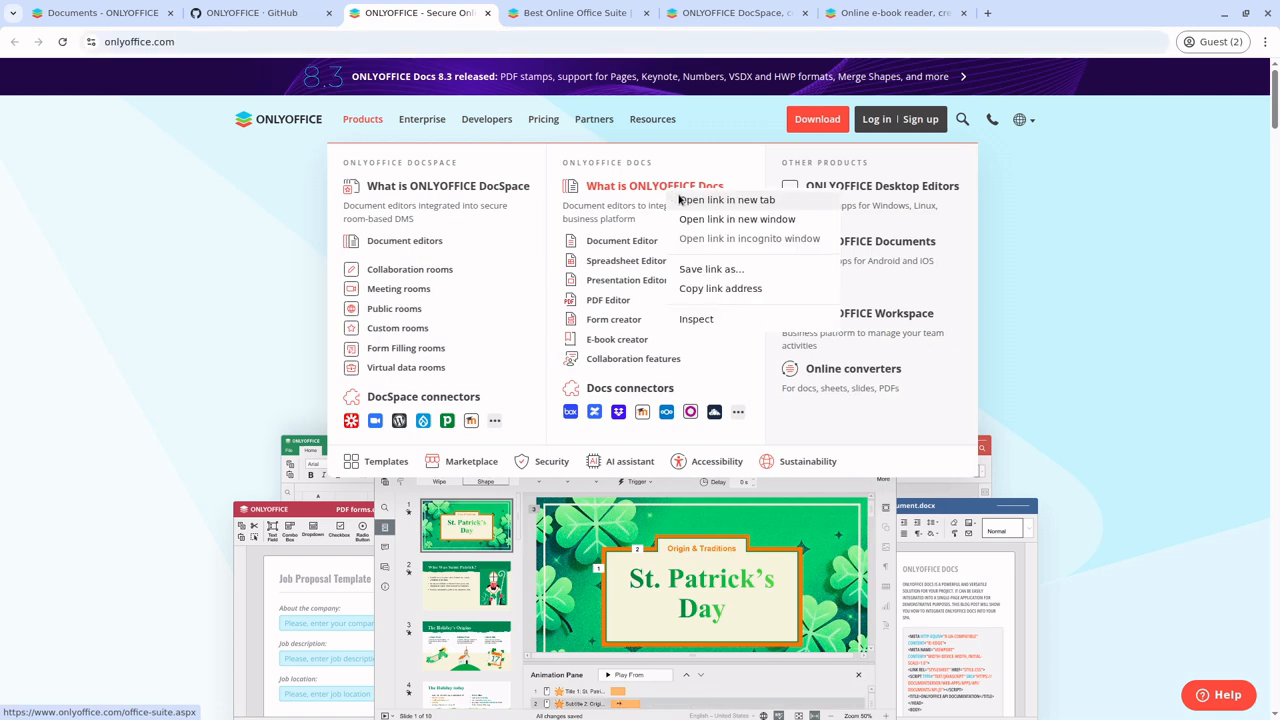
pyautogui.click(705, 197)
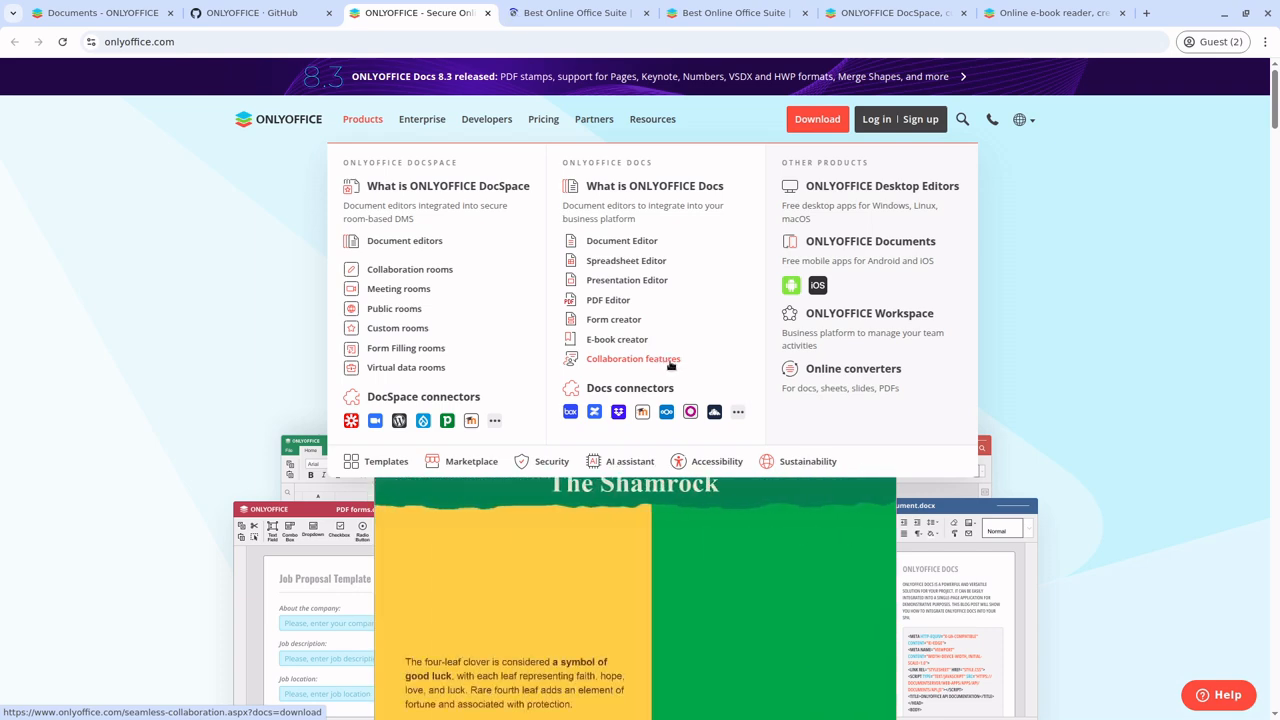
# Read the online office suite page, including its section on creating documents, spreadsheets, presentations and forms
pyautogui.moveTo(550, 117)
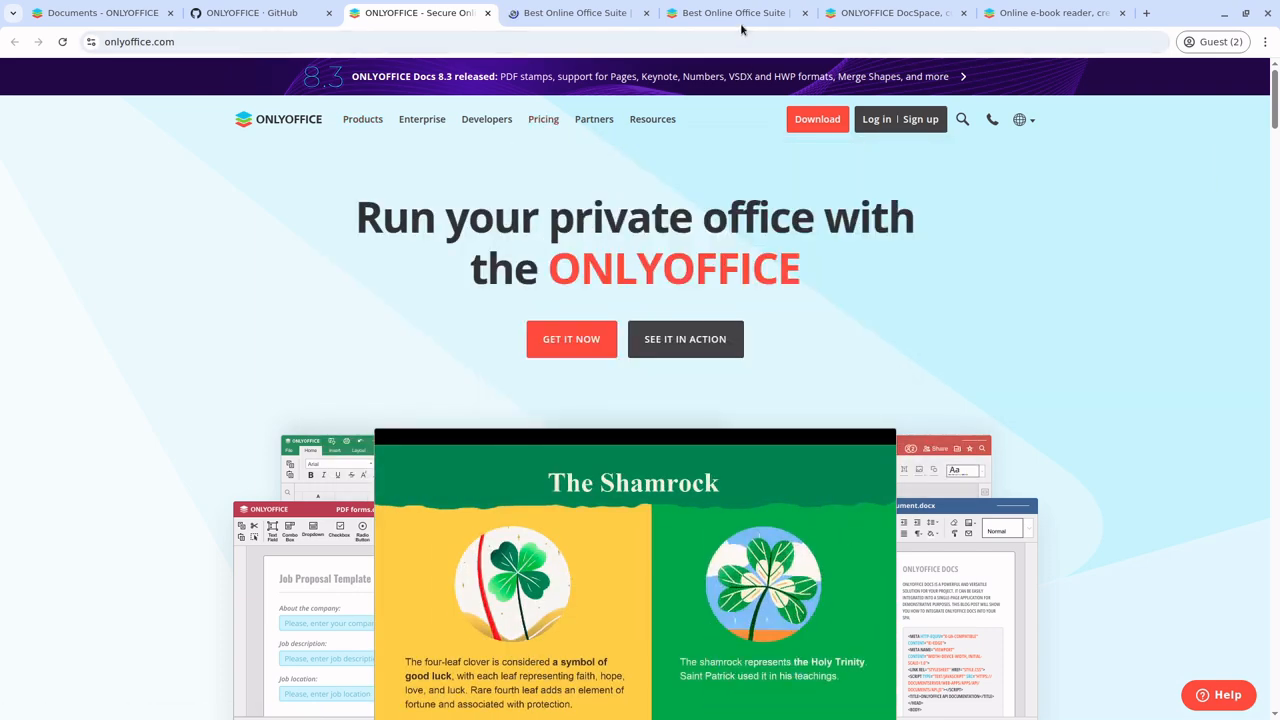
pyautogui.click(720, 13)
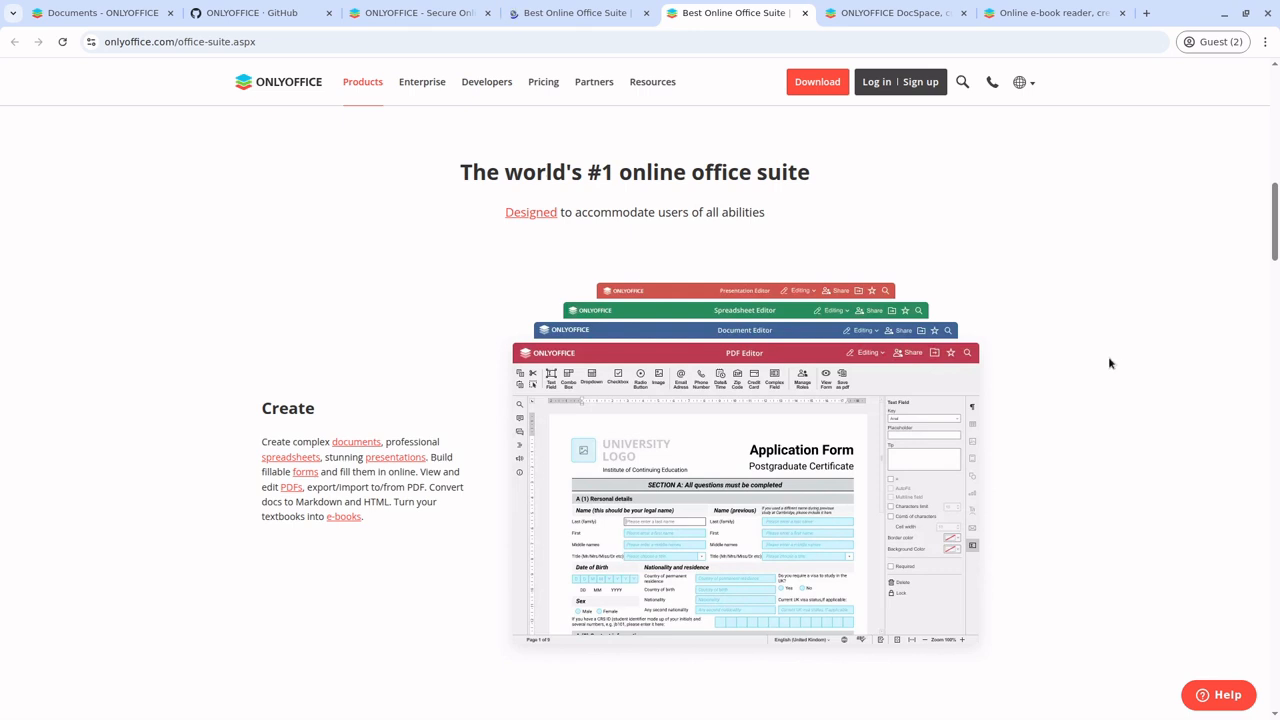
pyautogui.scroll(-2, 1105, 363)
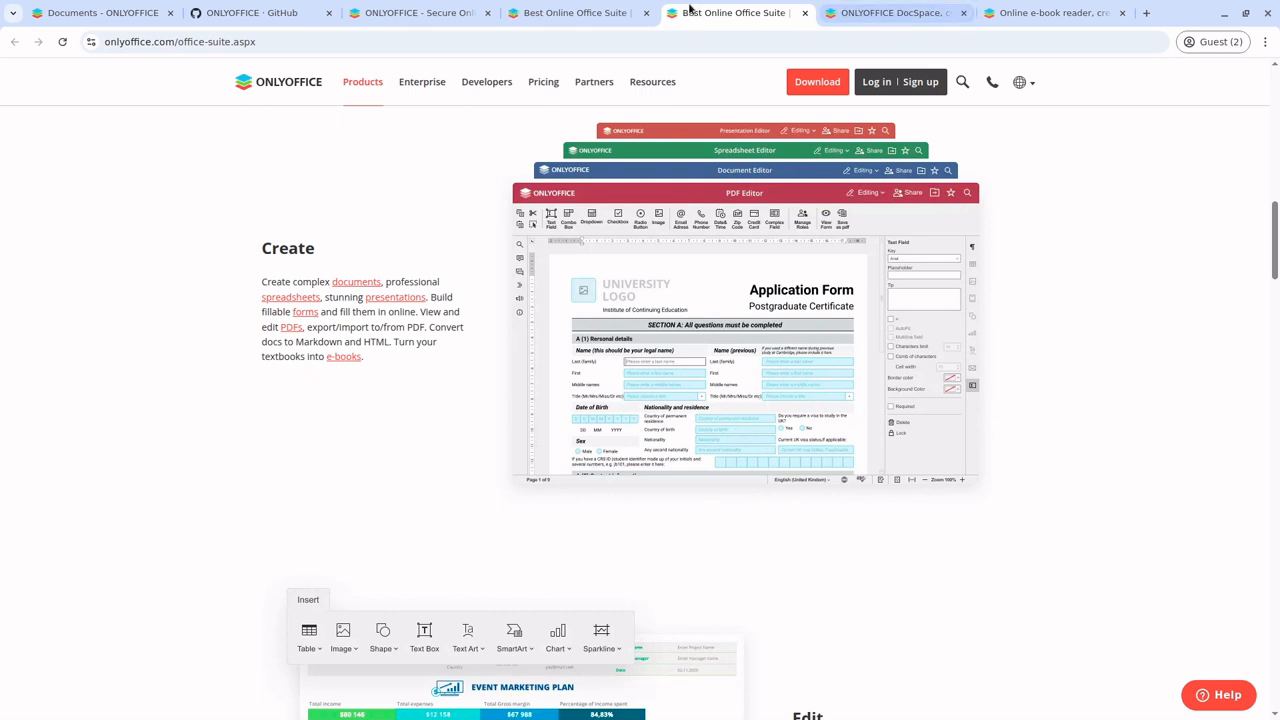
# Revisit the ONLYOFFICE GitHub page, return to DocSpace and highlight the portal's custom subdomain in its address
pyautogui.click(272, 12)
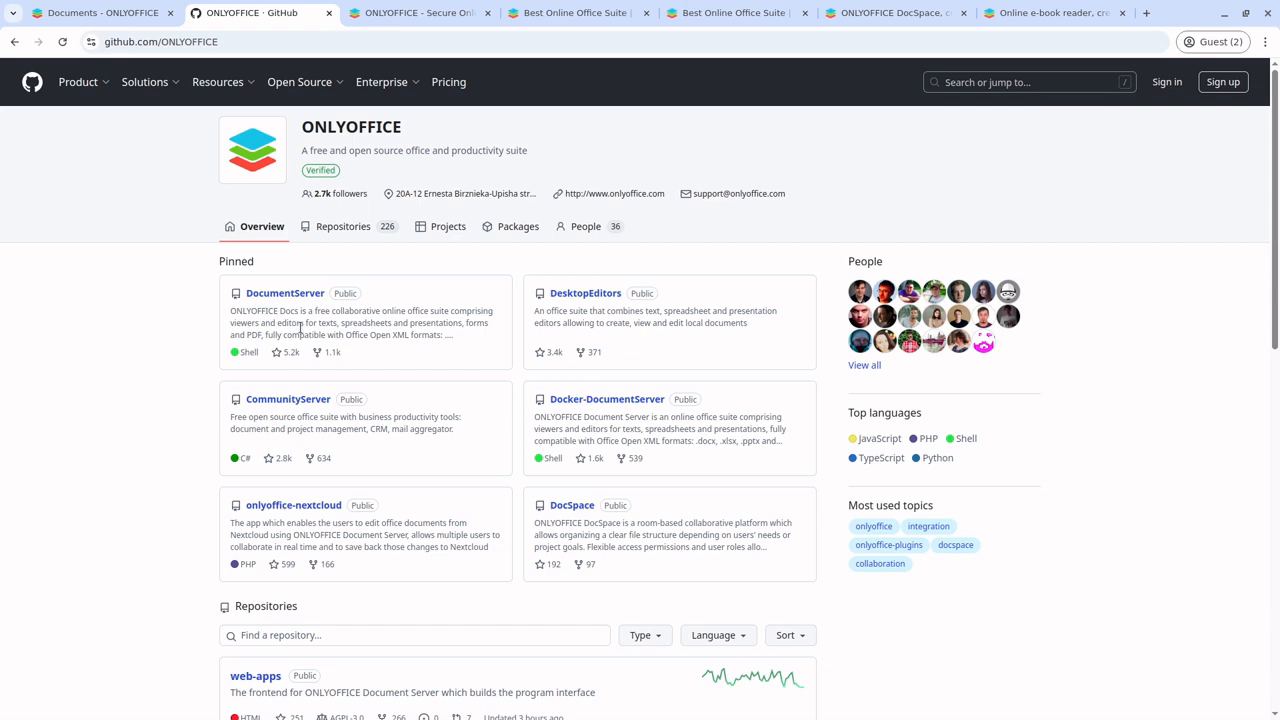
pyautogui.click(100, 13)
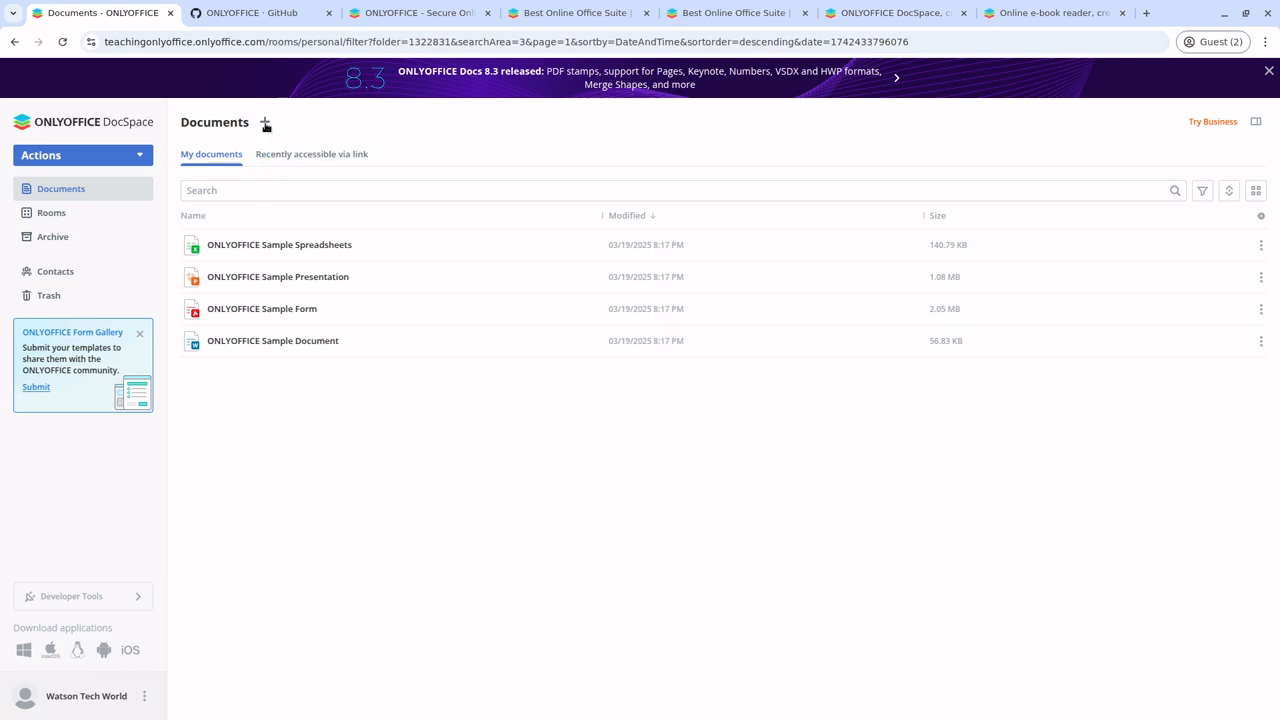
pyautogui.doubleClick(163, 41)
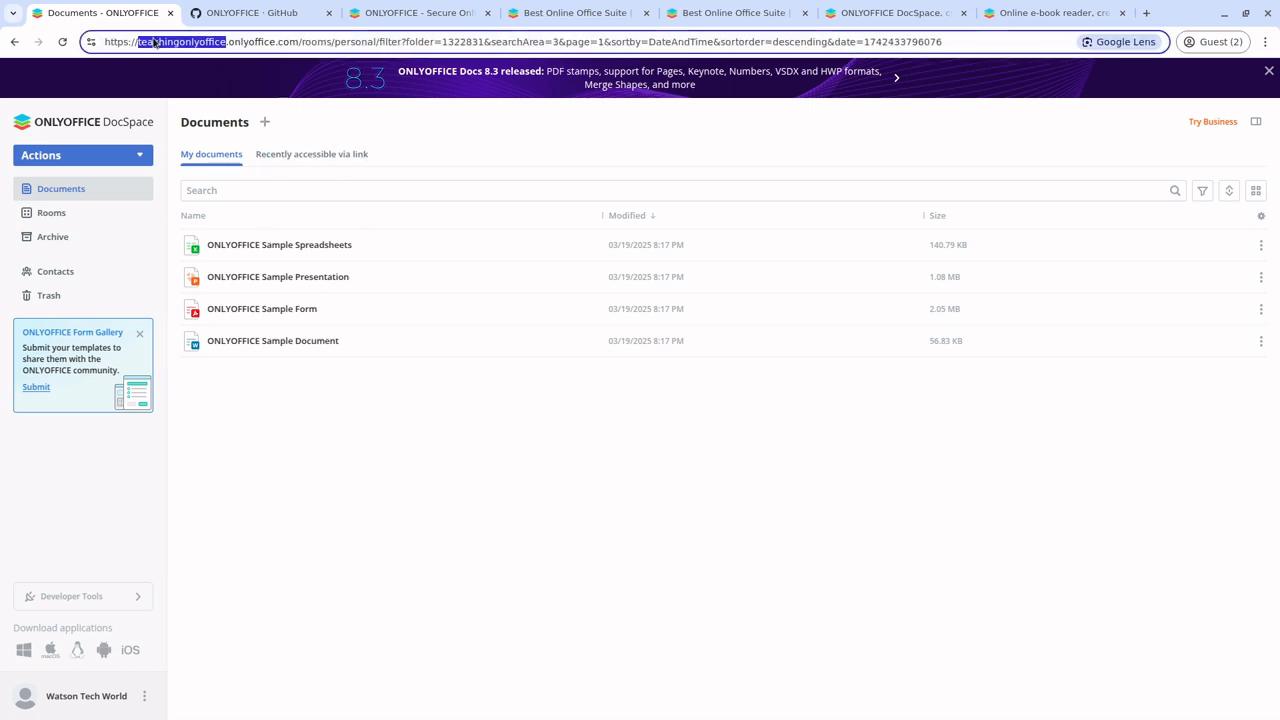
pyautogui.tripleClick(203, 43)
pyautogui.doubleClick(201, 44)
# Examine the creation options for My documents and the Rooms welcome page, and go back to Documents
pyautogui.rightClick(403, 422)
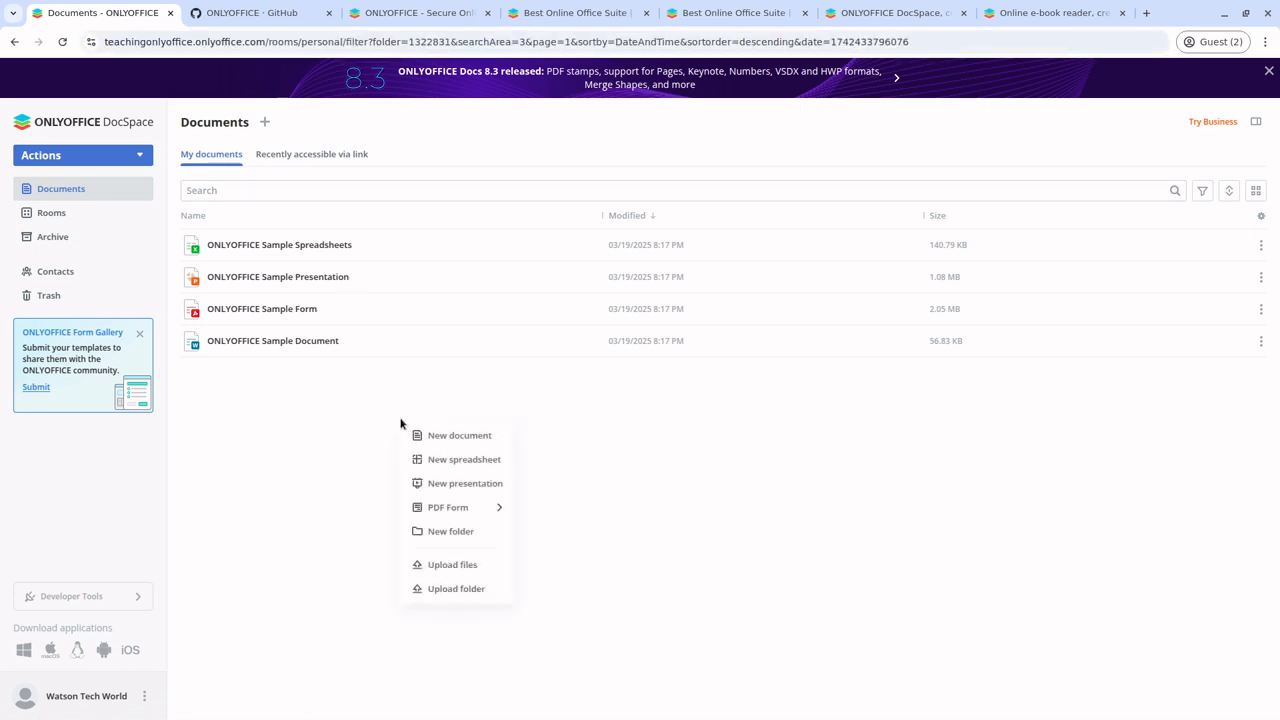
pyautogui.click(64, 216)
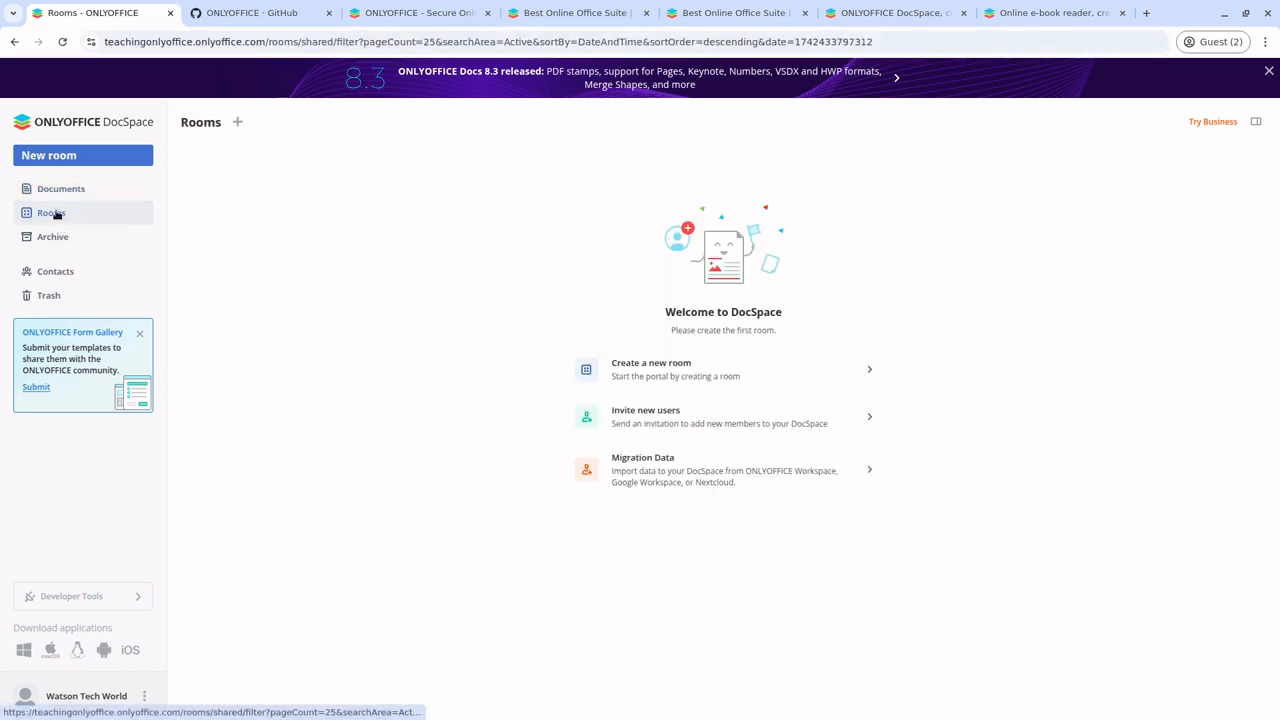
pyautogui.click(52, 189)
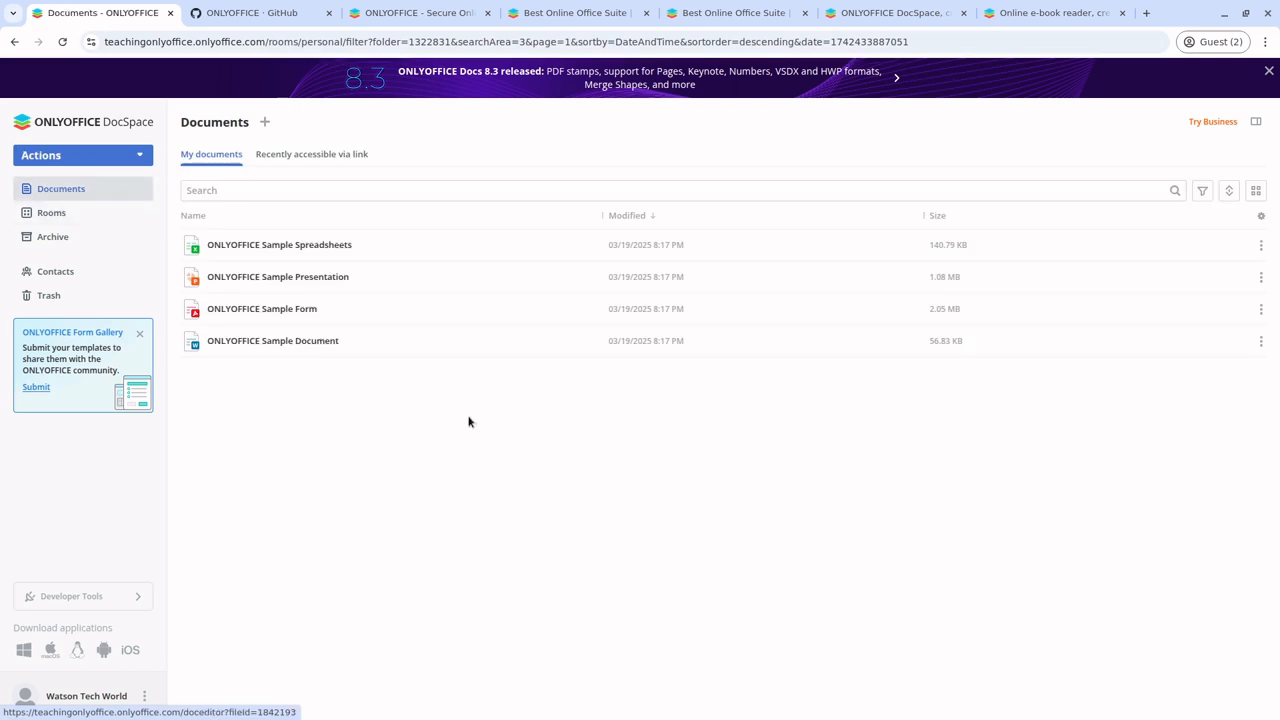
# Create a new folder named sample-folder in My documents and open it
pyautogui.rightClick(465, 419)
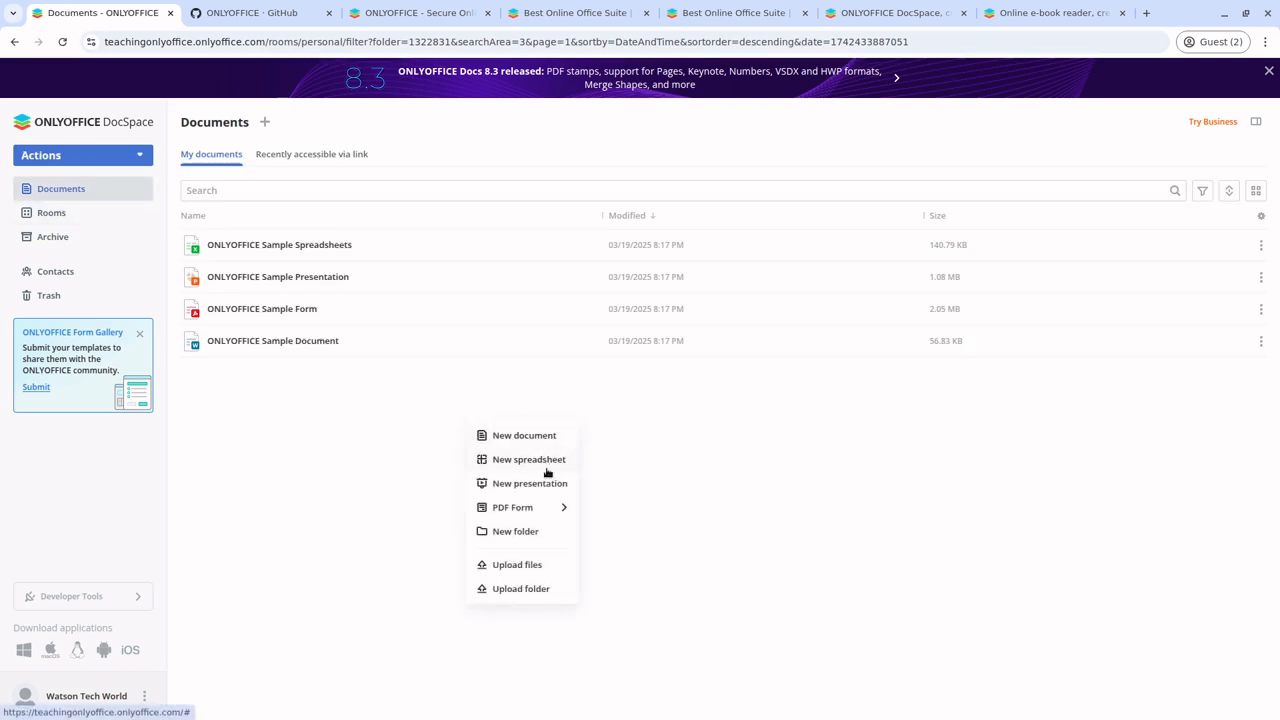
pyautogui.click(562, 532)
pyautogui.write('sample')
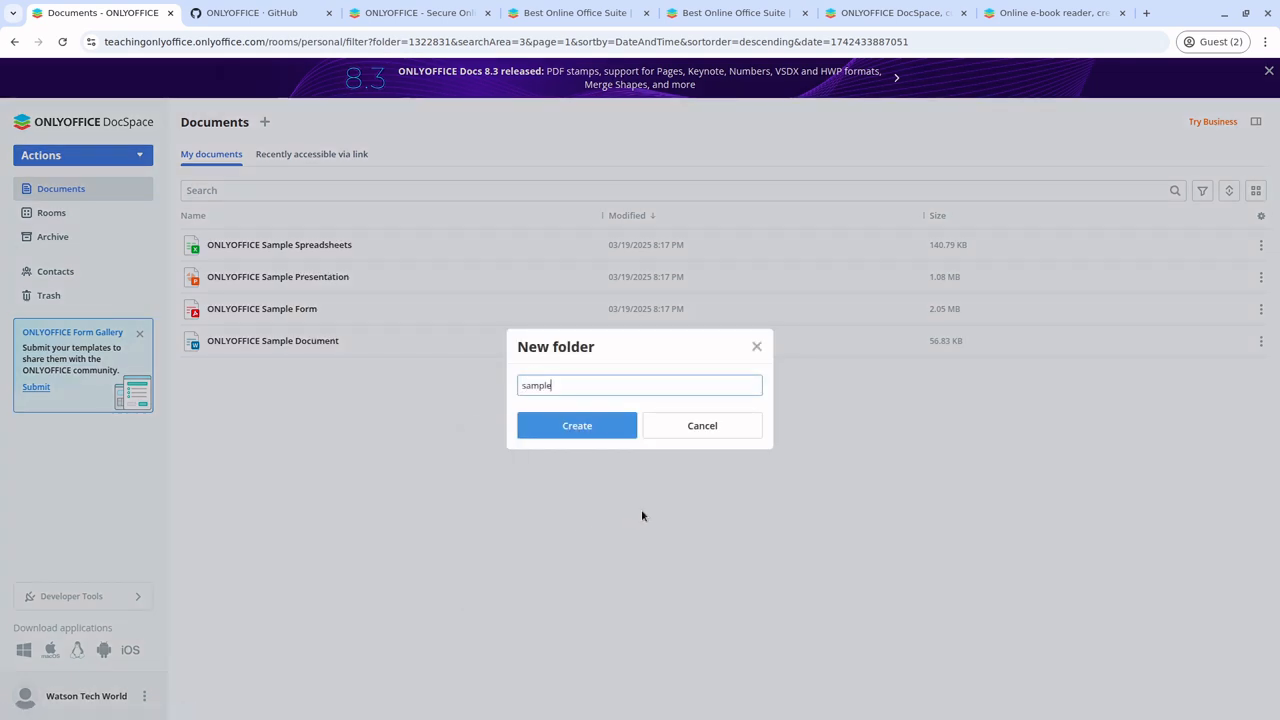
pyautogui.write(' folder')
pyautogui.press('Return')
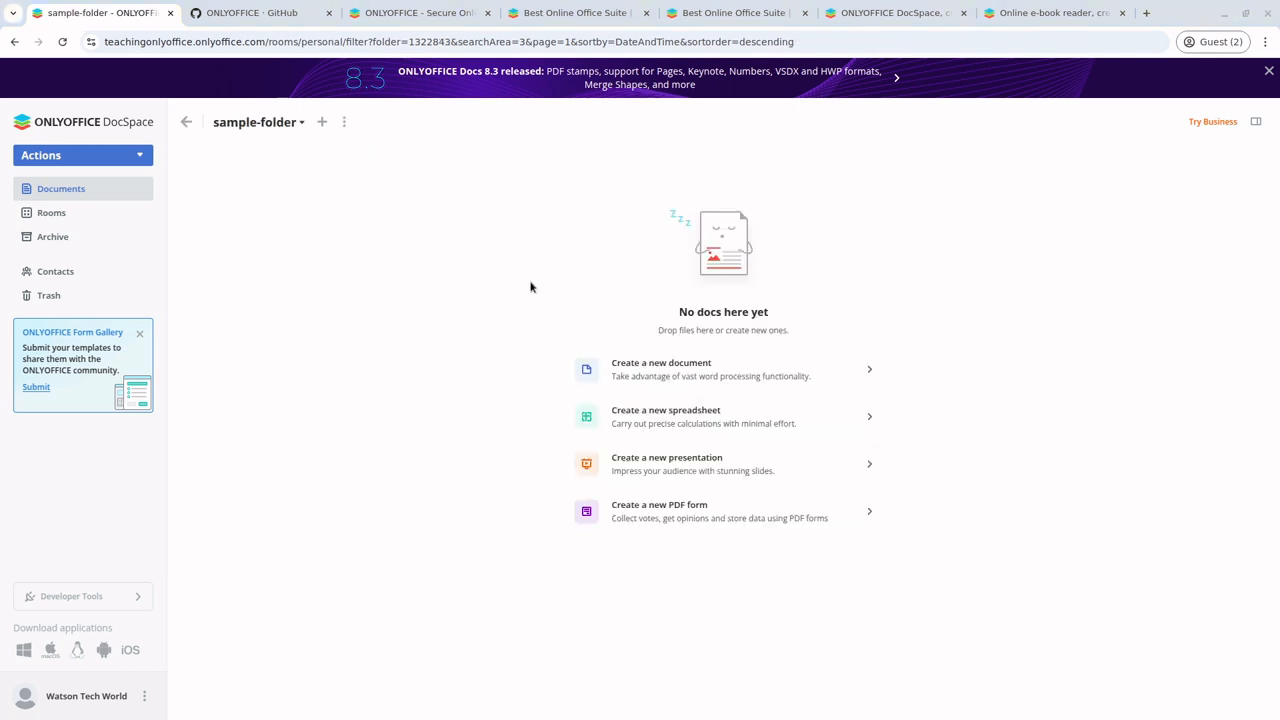
# Upload the image and DeepSeek_R1 files to sample-folder and preview the image
pyautogui.rightClick(494, 261)
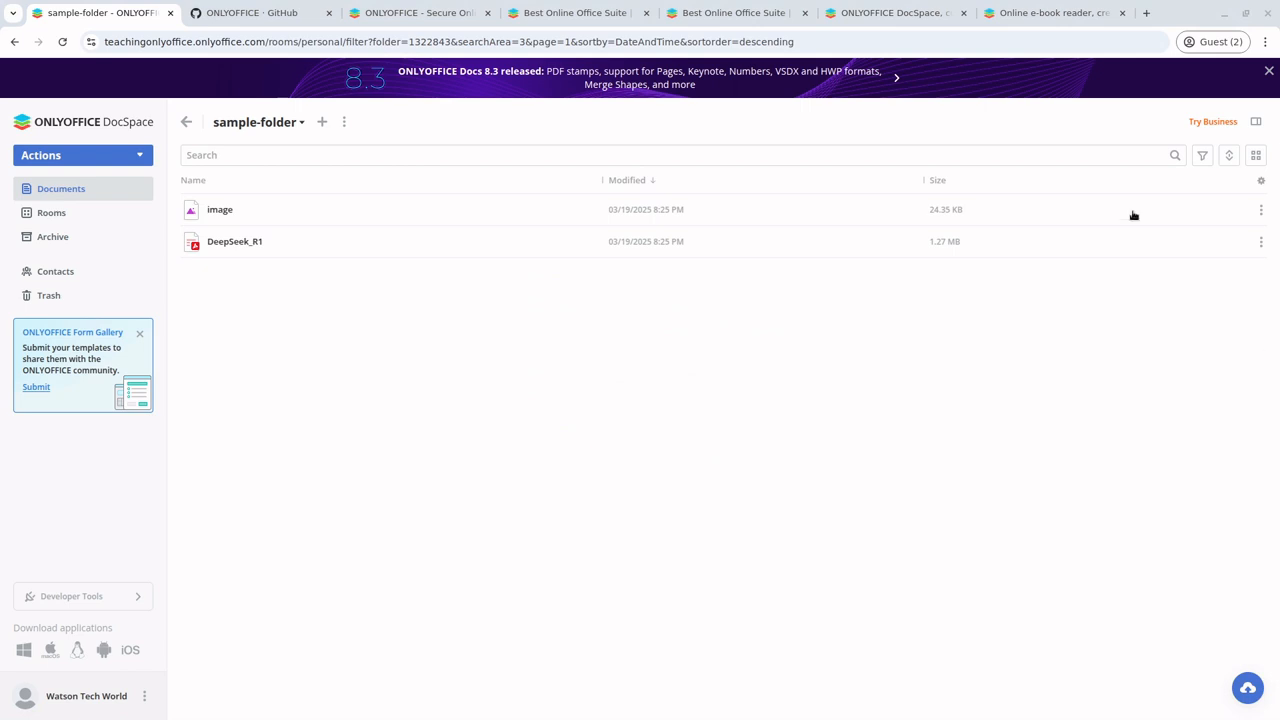
pyautogui.doubleClick(312, 220)
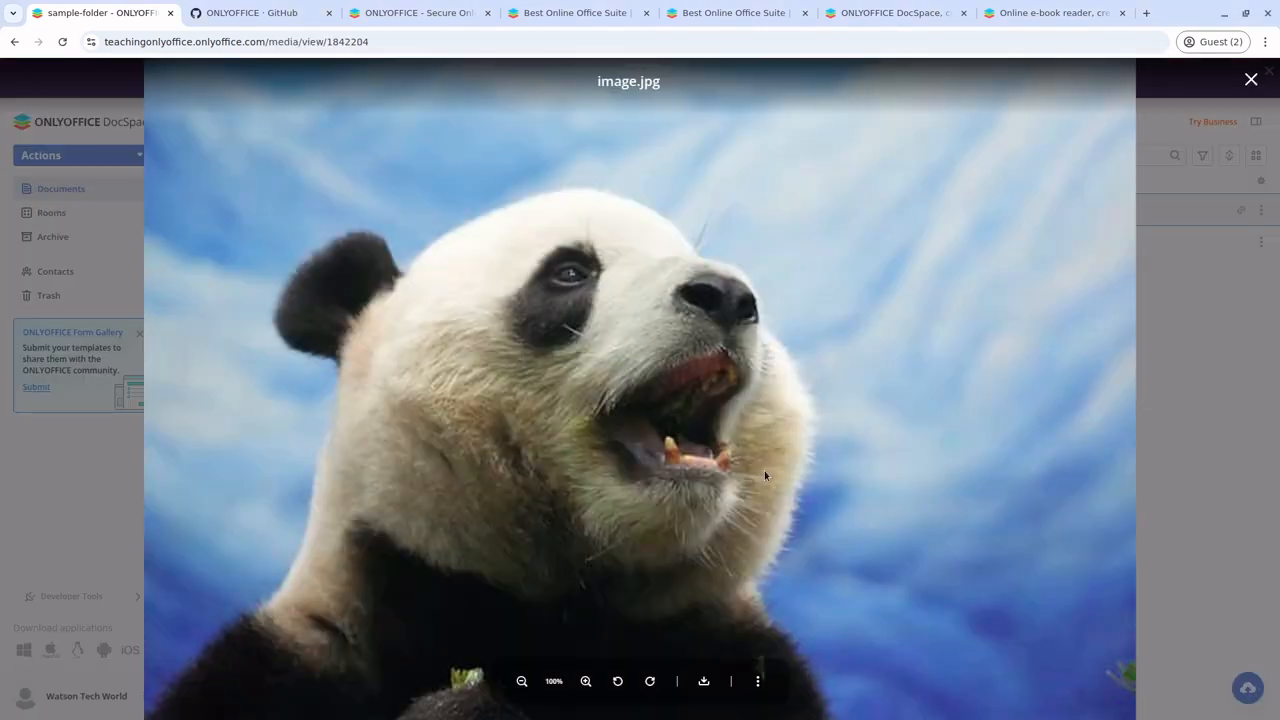
pyautogui.press('Escape')
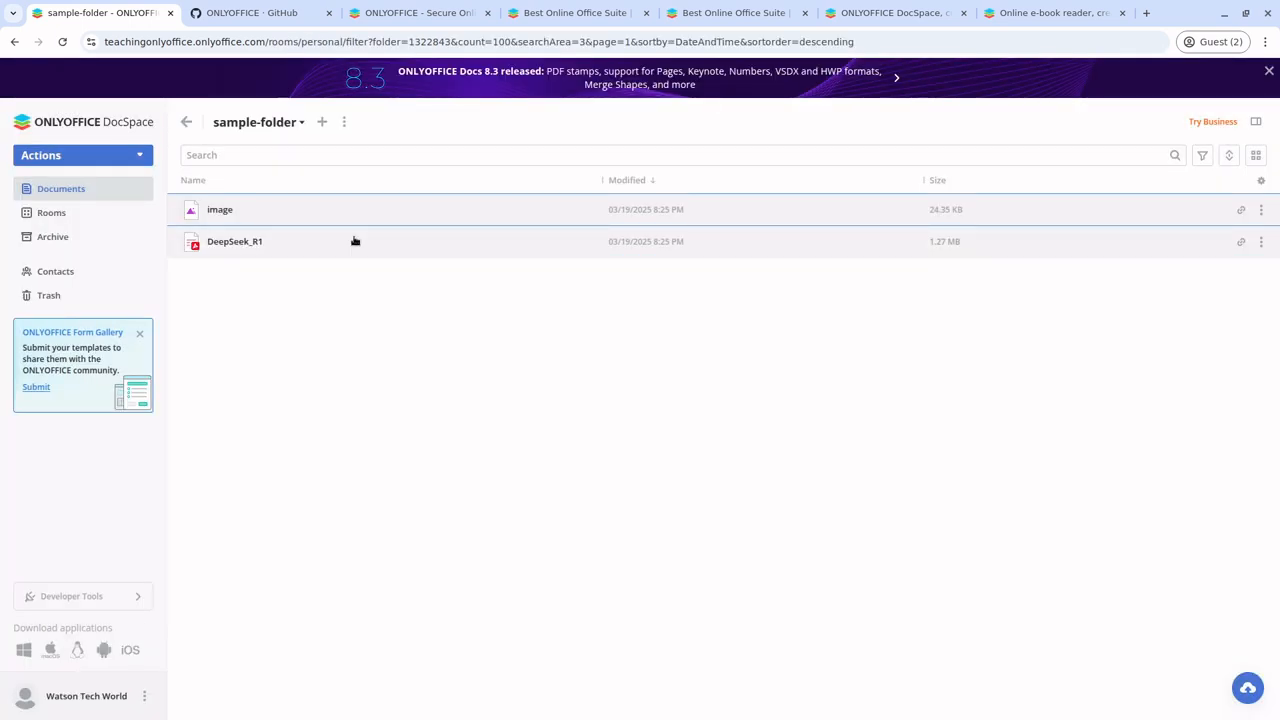
# Open DeepSeek_R1 in the PDF viewer, look through its first pages and return to sample-folder
pyautogui.doubleClick(354, 241)
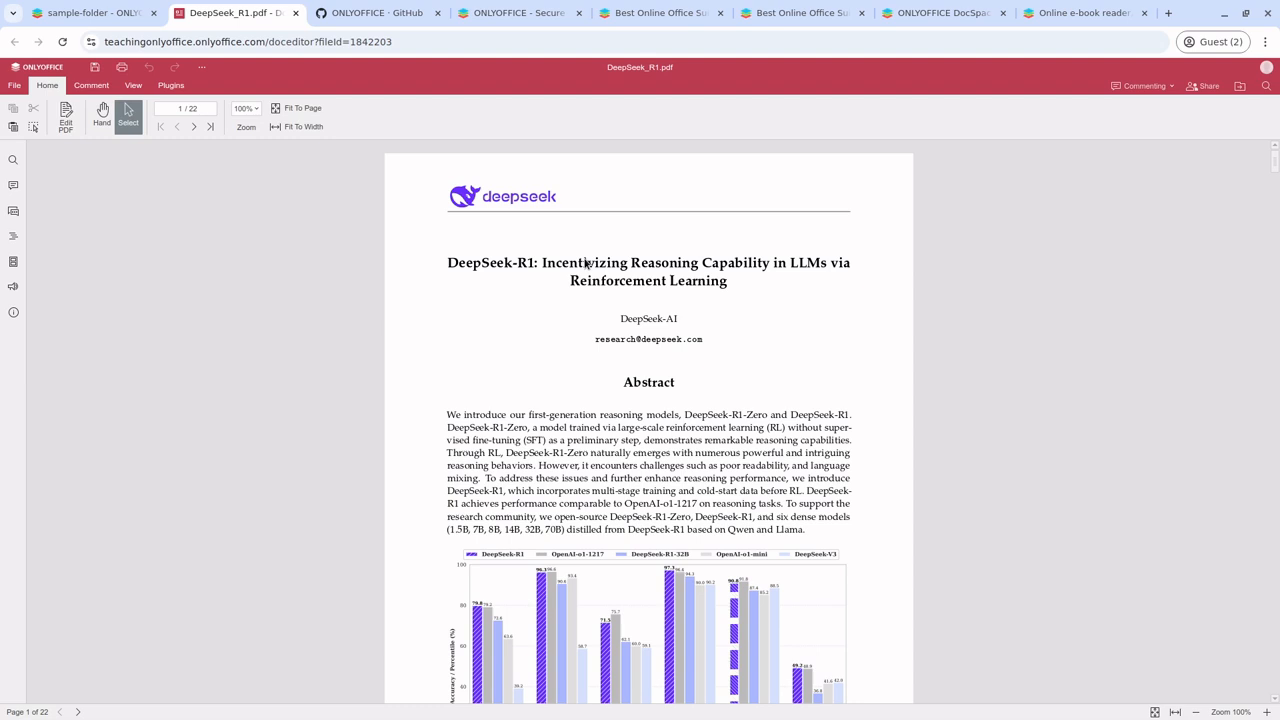
pyautogui.scroll(-10, 888, 316)
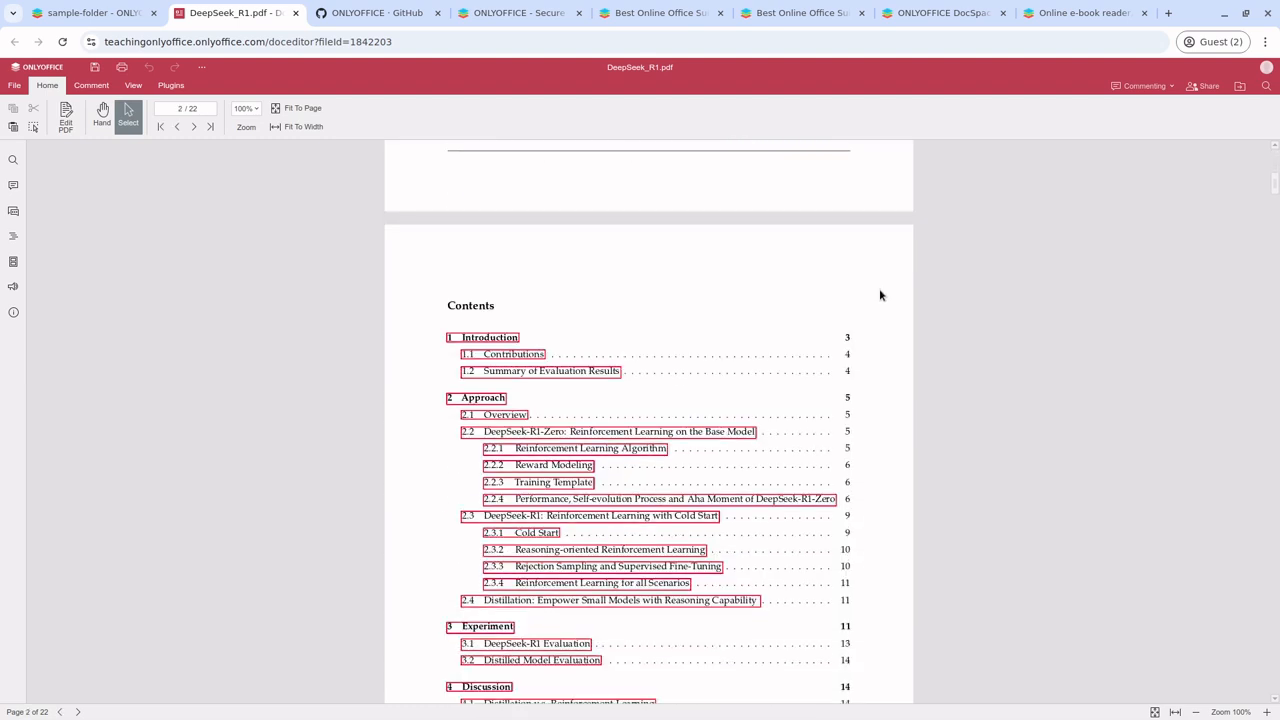
pyautogui.scroll(5, 879, 295)
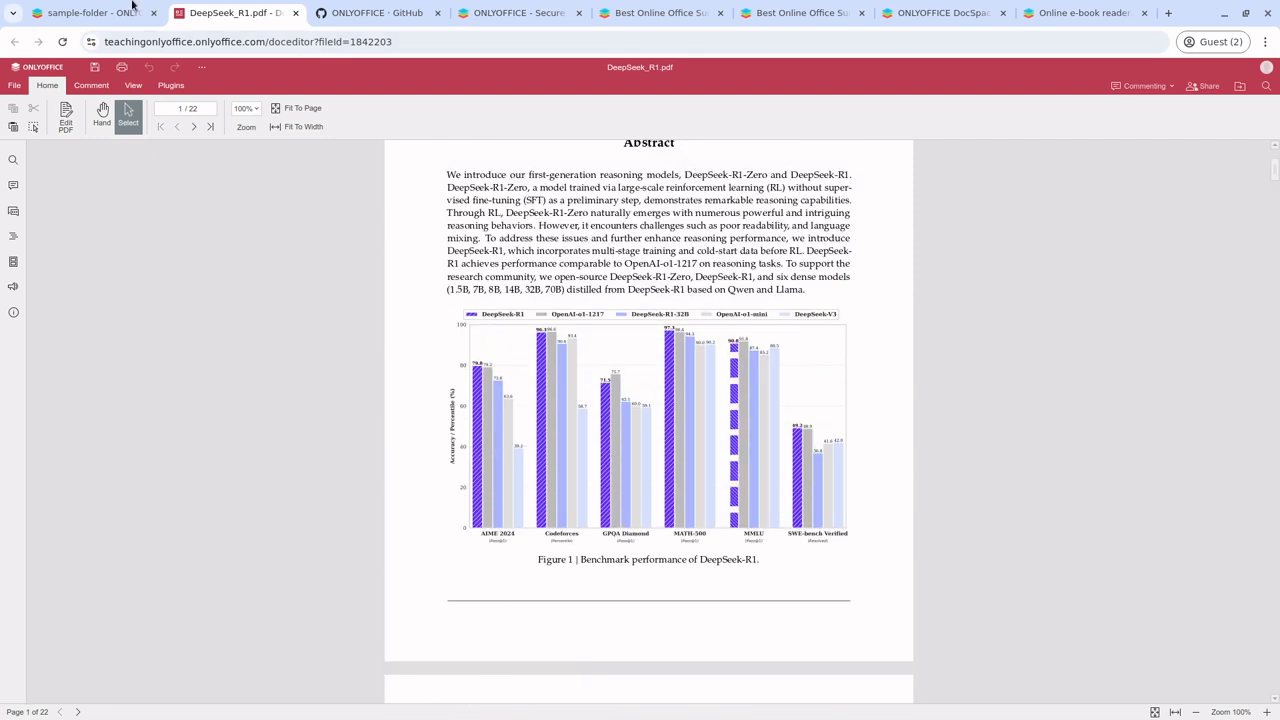
pyautogui.click(133, 8)
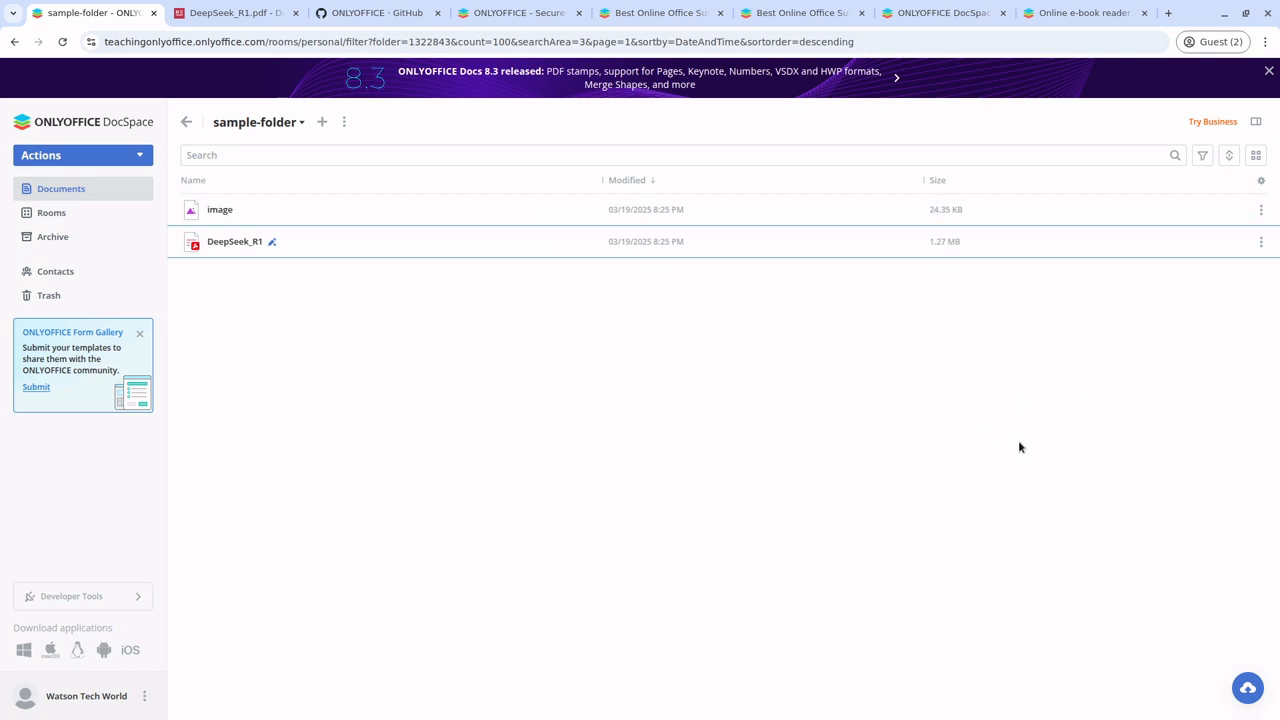
# Add example-subfolder inside sample-folder and upload four images and the A Link to the Past_ Enhanced Soundtrack video to it
pyautogui.rightClick(947, 345)
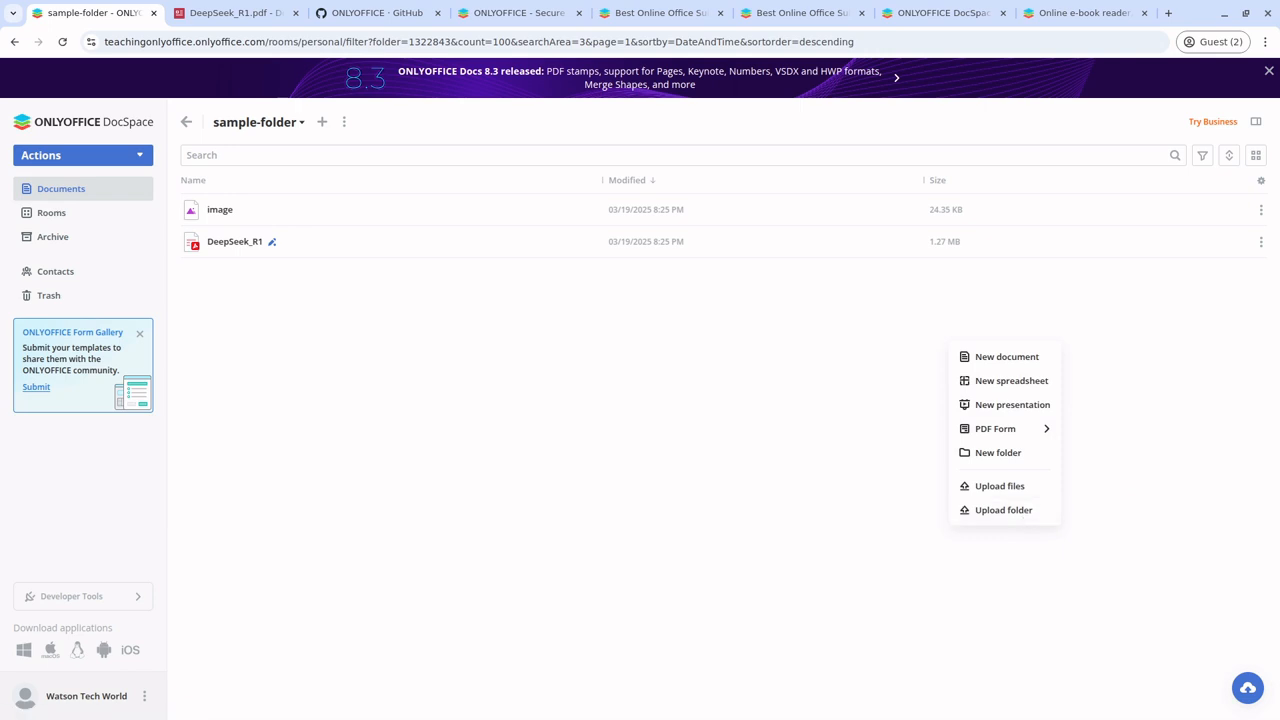
pyautogui.click(845, 354)
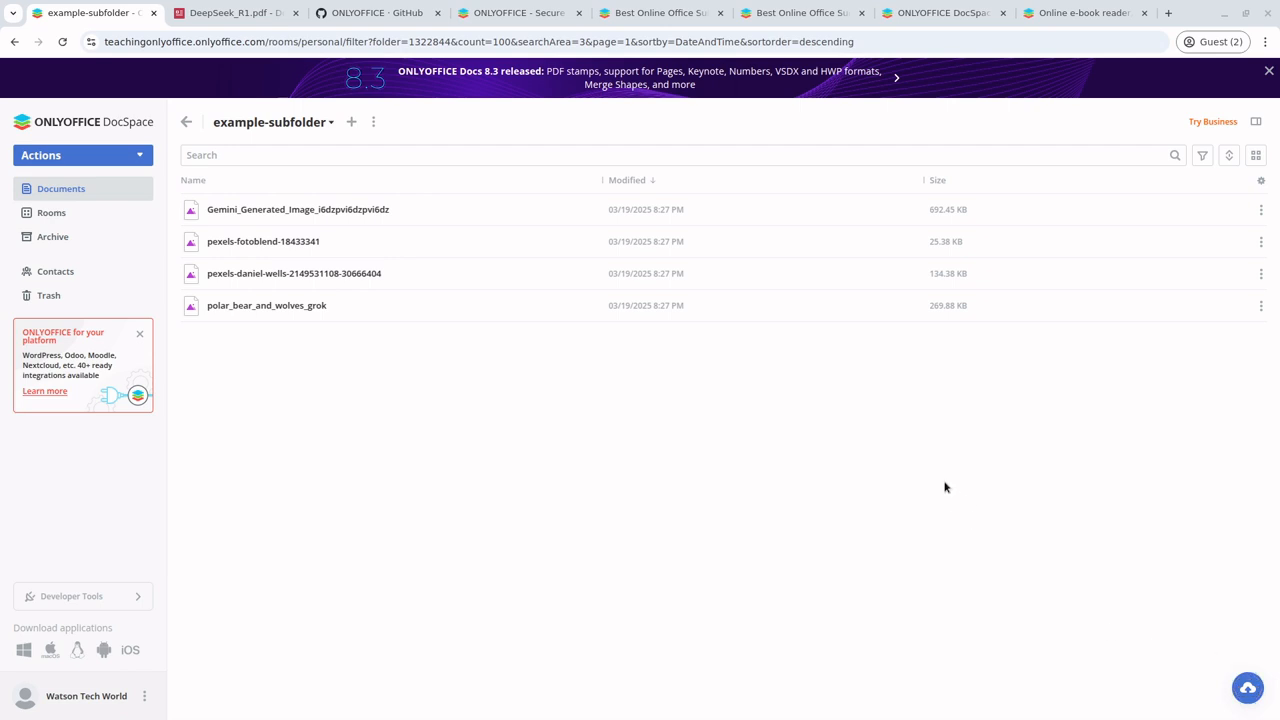
pyautogui.rightClick(711, 434)
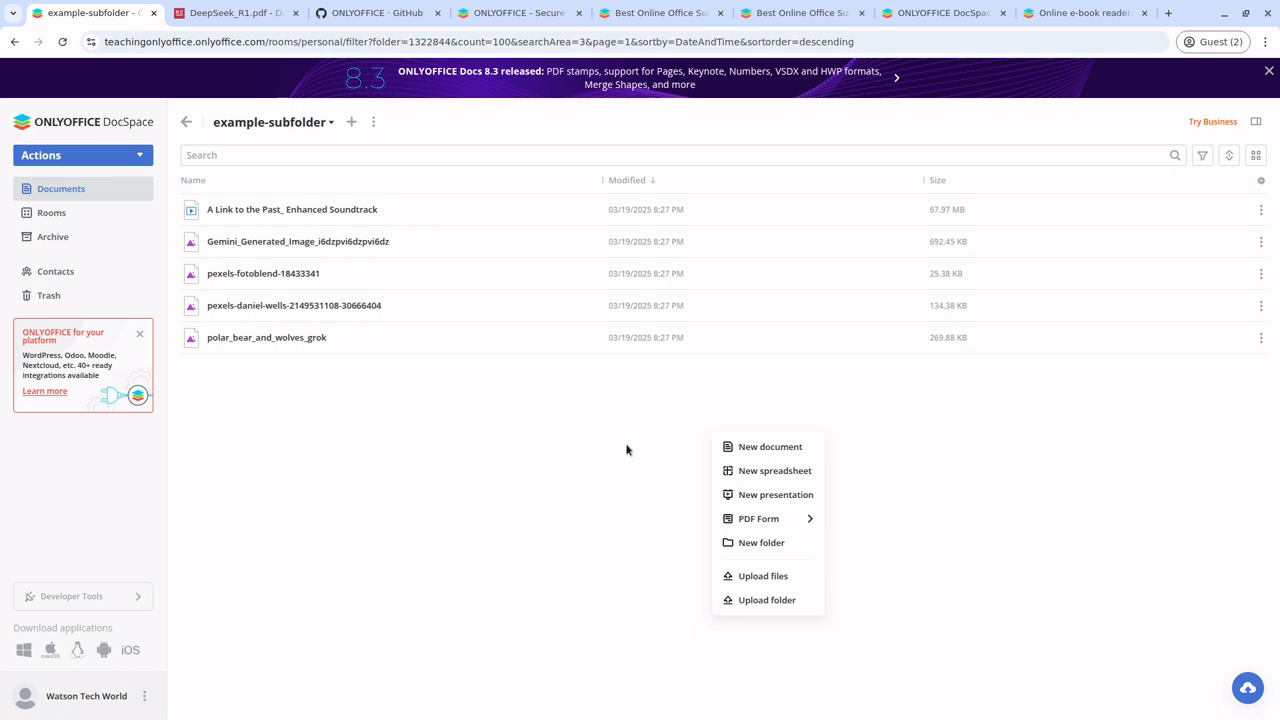
pyautogui.click(507, 433)
# Preview the Gemini_Generated_Image_i6dzpvi6dzpvi6dz file in example-subfolder
pyautogui.doubleClick(312, 243)
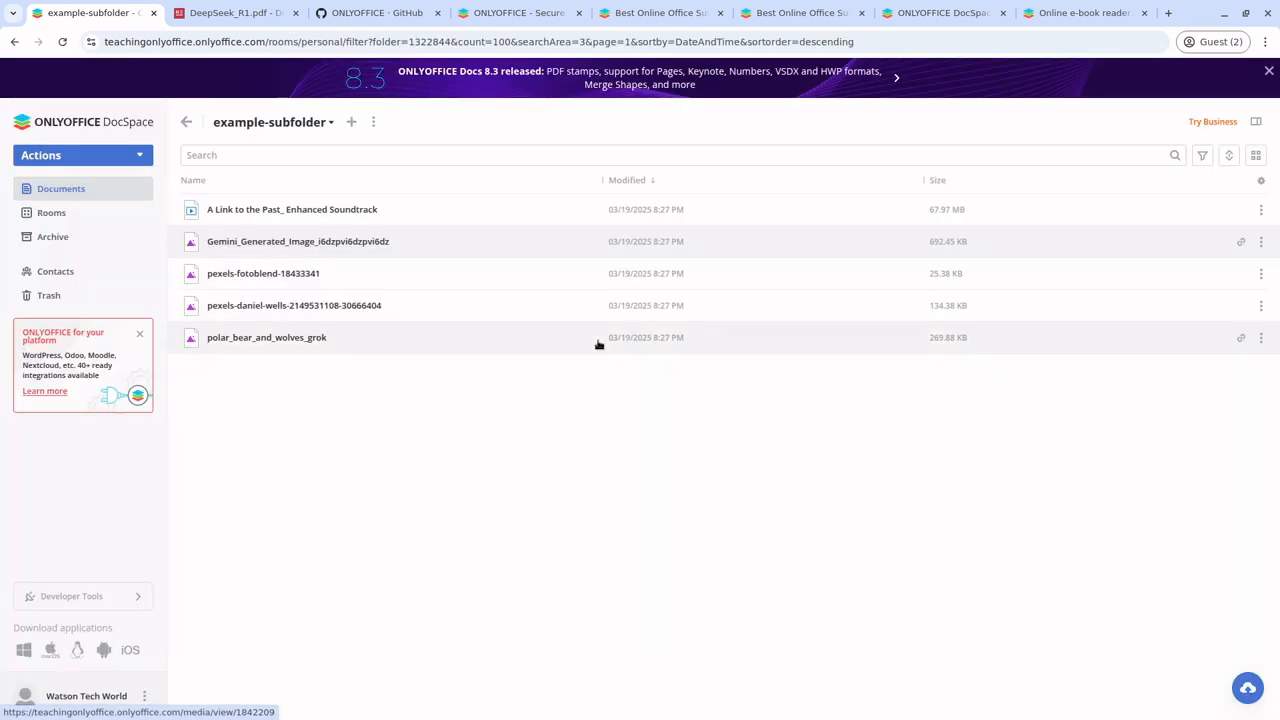
pyautogui.click(323, 241)
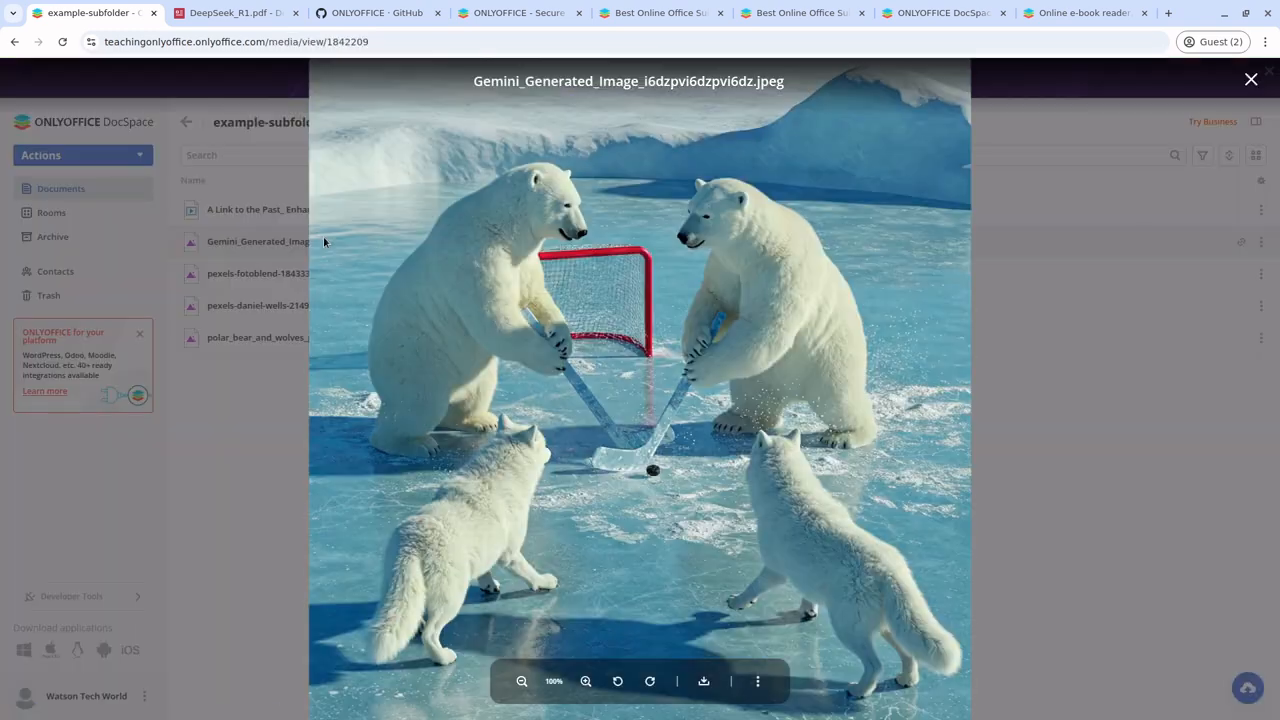
pyautogui.click(1190, 384)
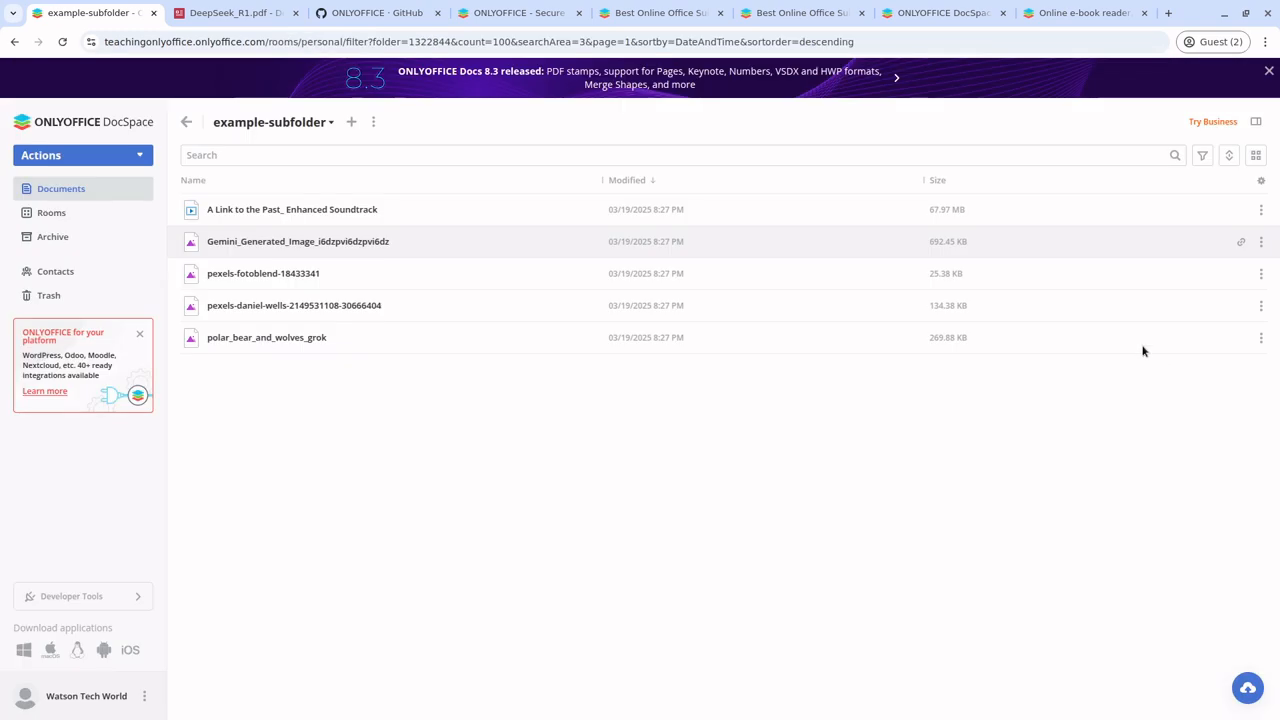
pyautogui.click(266, 273)
pyautogui.click(971, 447)
pyautogui.click(304, 308)
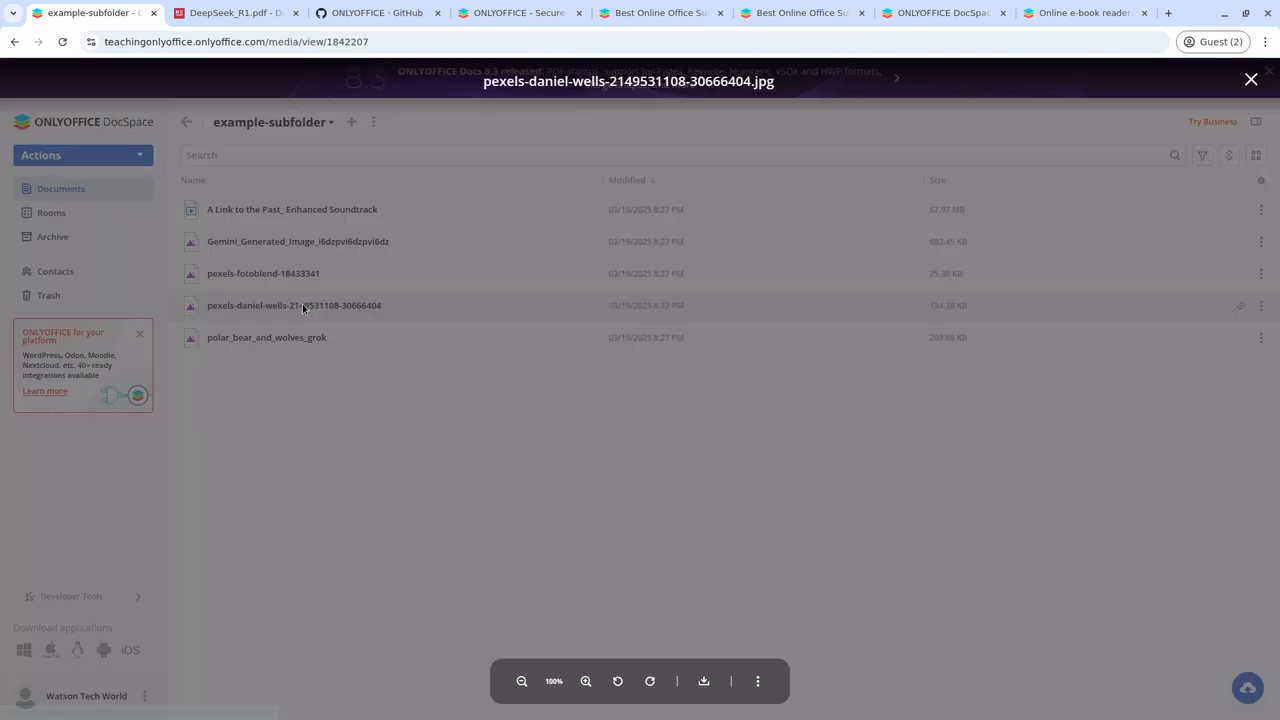
pyautogui.click(981, 457)
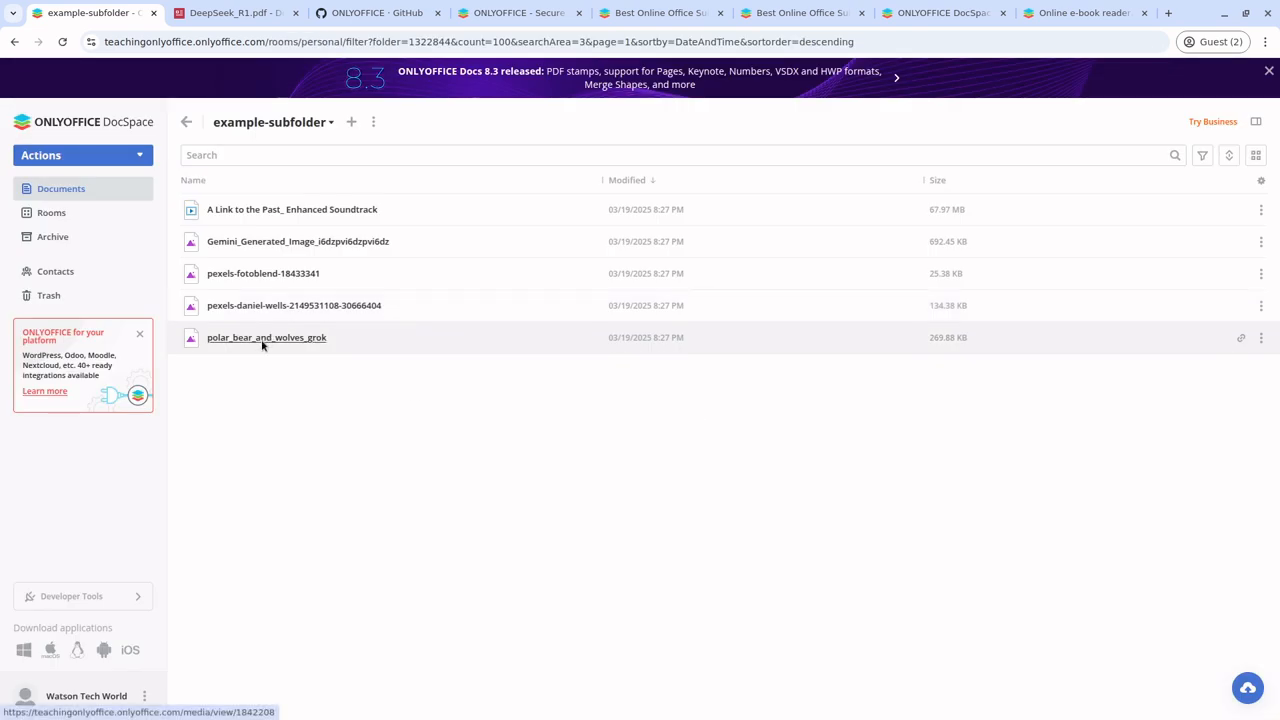
pyautogui.click(266, 338)
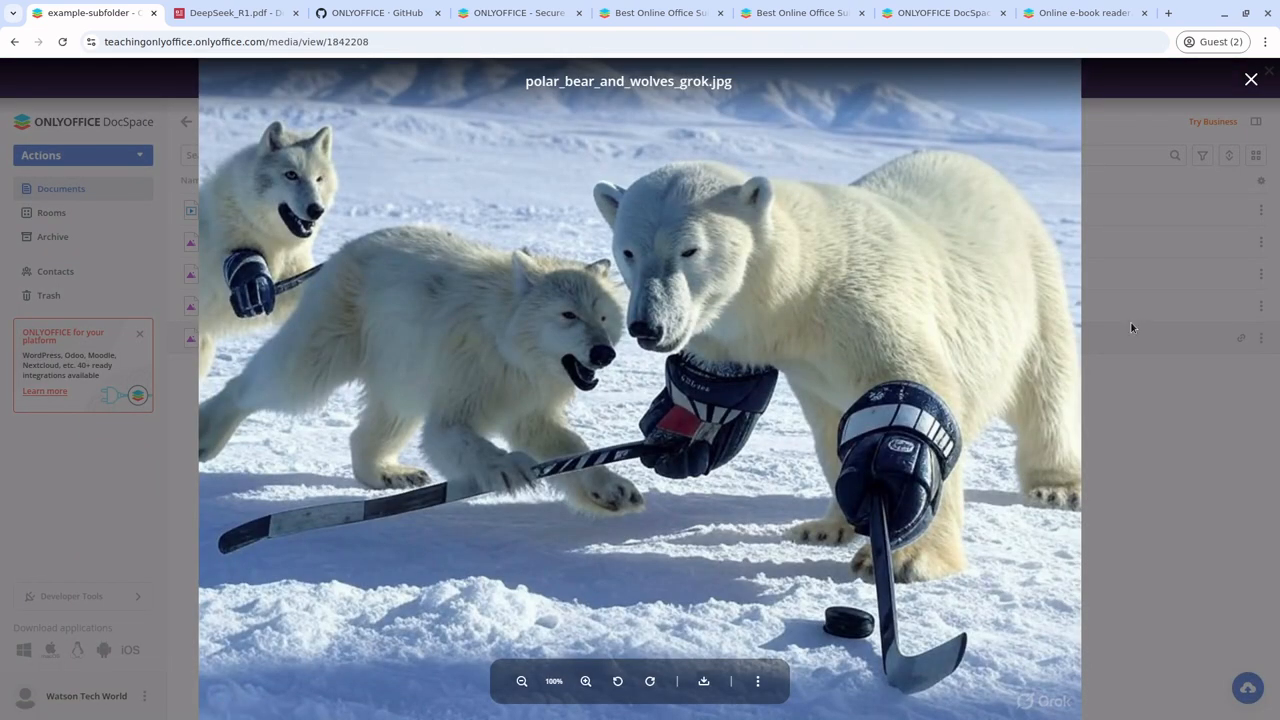
pyautogui.click(1159, 306)
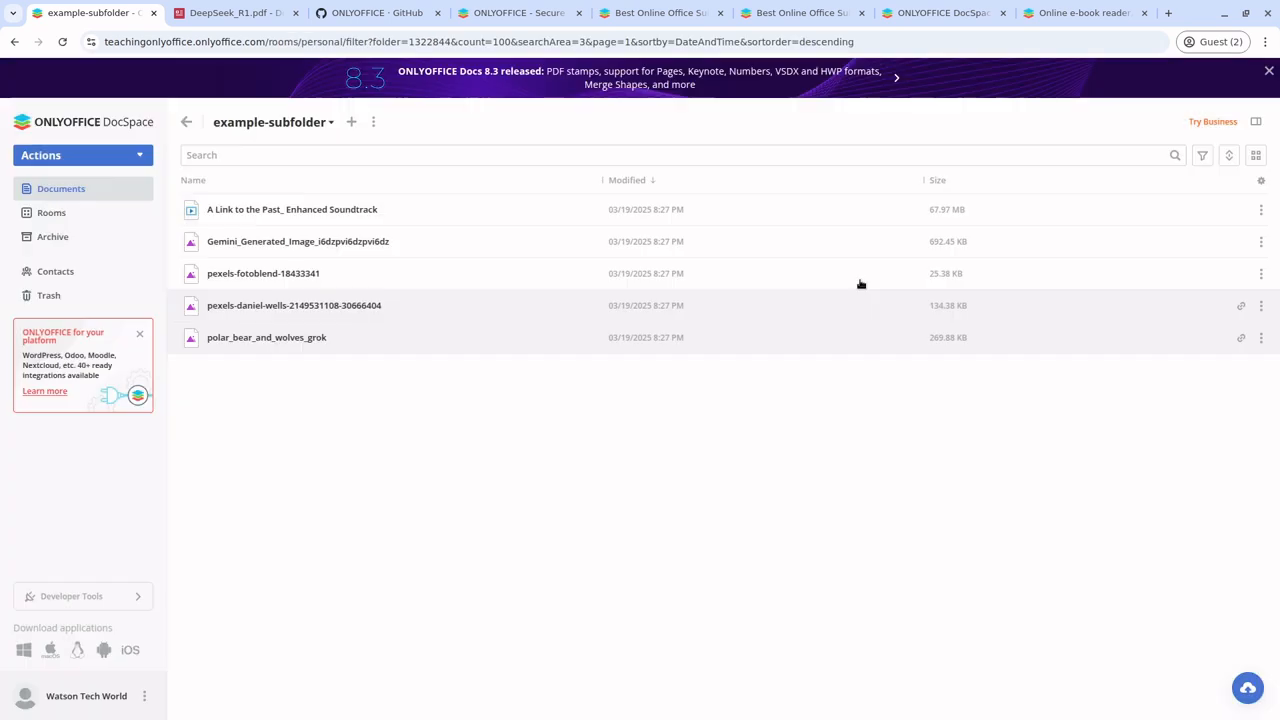
# Play the A Link to the Past_ Enhanced Soundtrack video for a few seconds, pause it and close the player
pyautogui.click(302, 215)
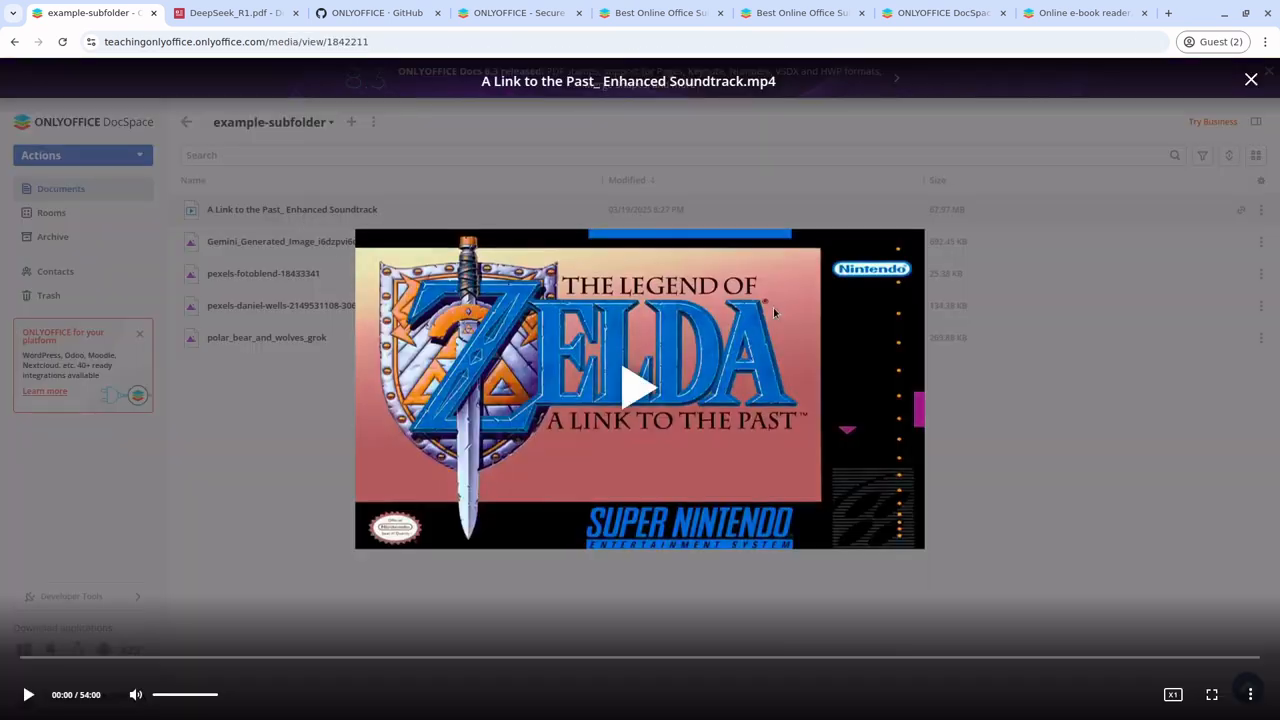
pyautogui.click(773, 313)
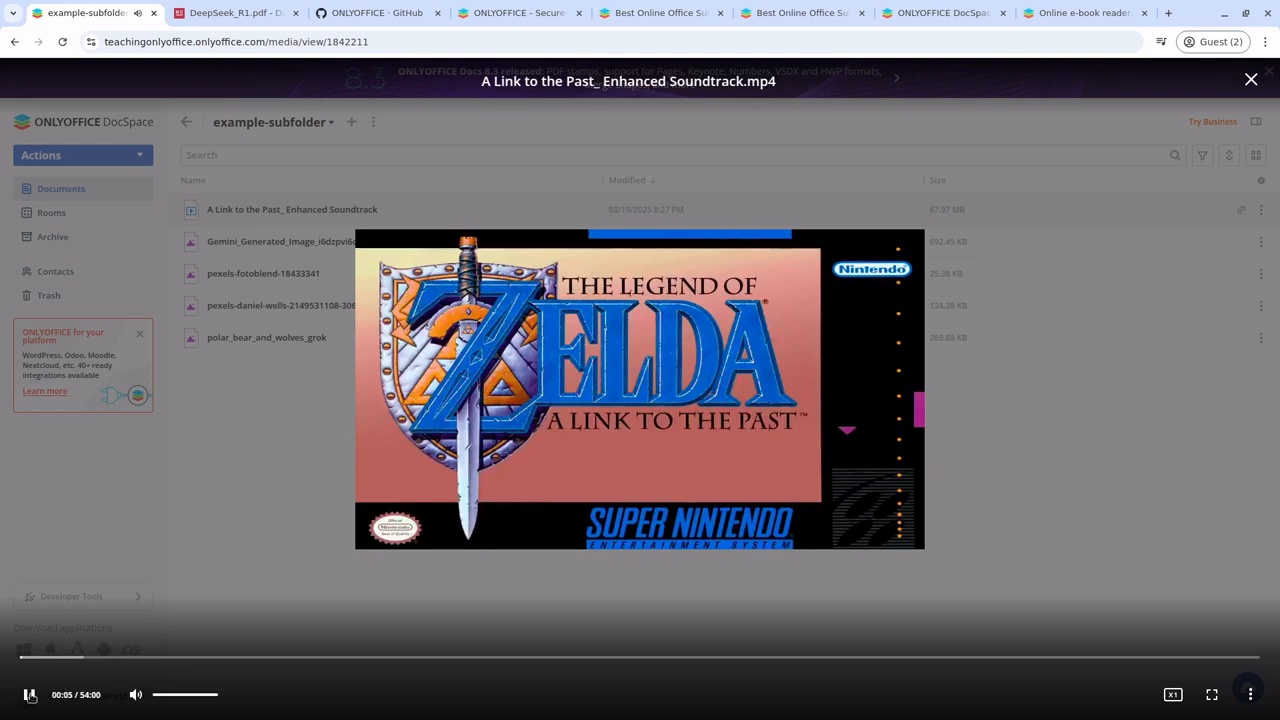
pyautogui.click(29, 694)
pyautogui.click(1067, 452)
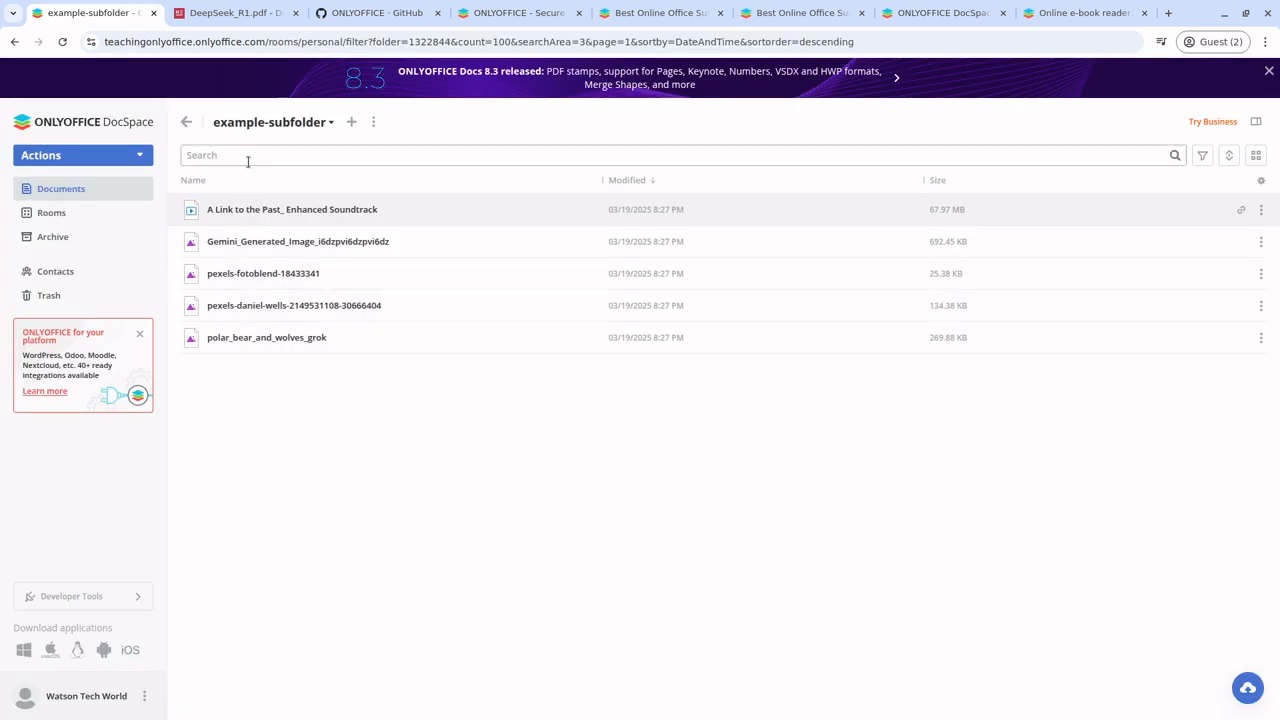
# Browse from My documents through sample-folder to example-subfolder, return to sample-folder and view the creation and upload options there
pyautogui.click(186, 121)
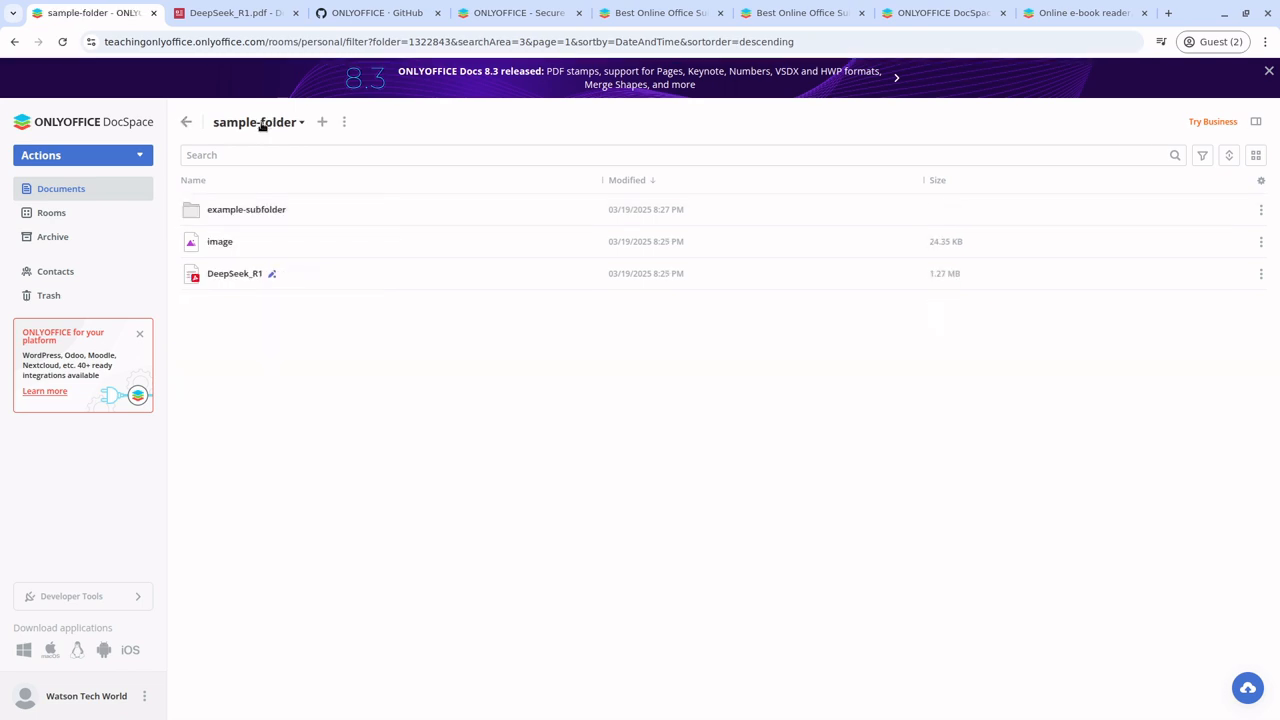
pyautogui.click(60, 189)
pyautogui.click(226, 248)
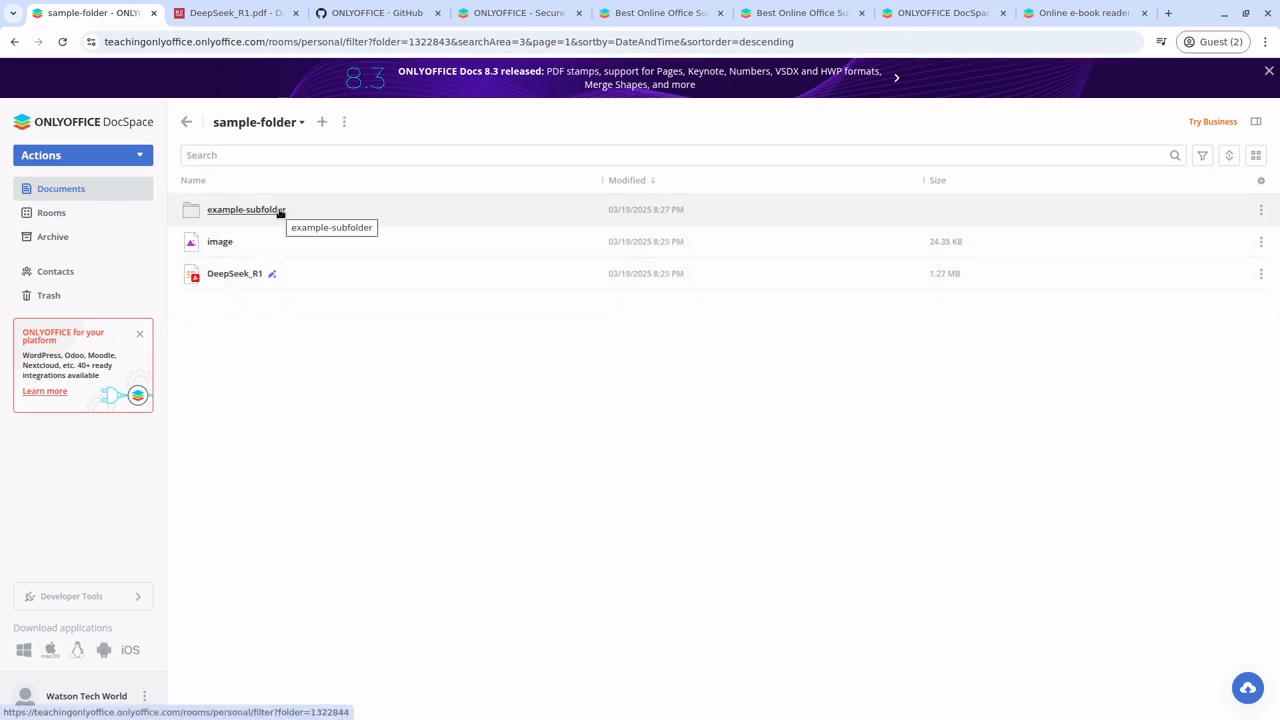
pyautogui.click(280, 211)
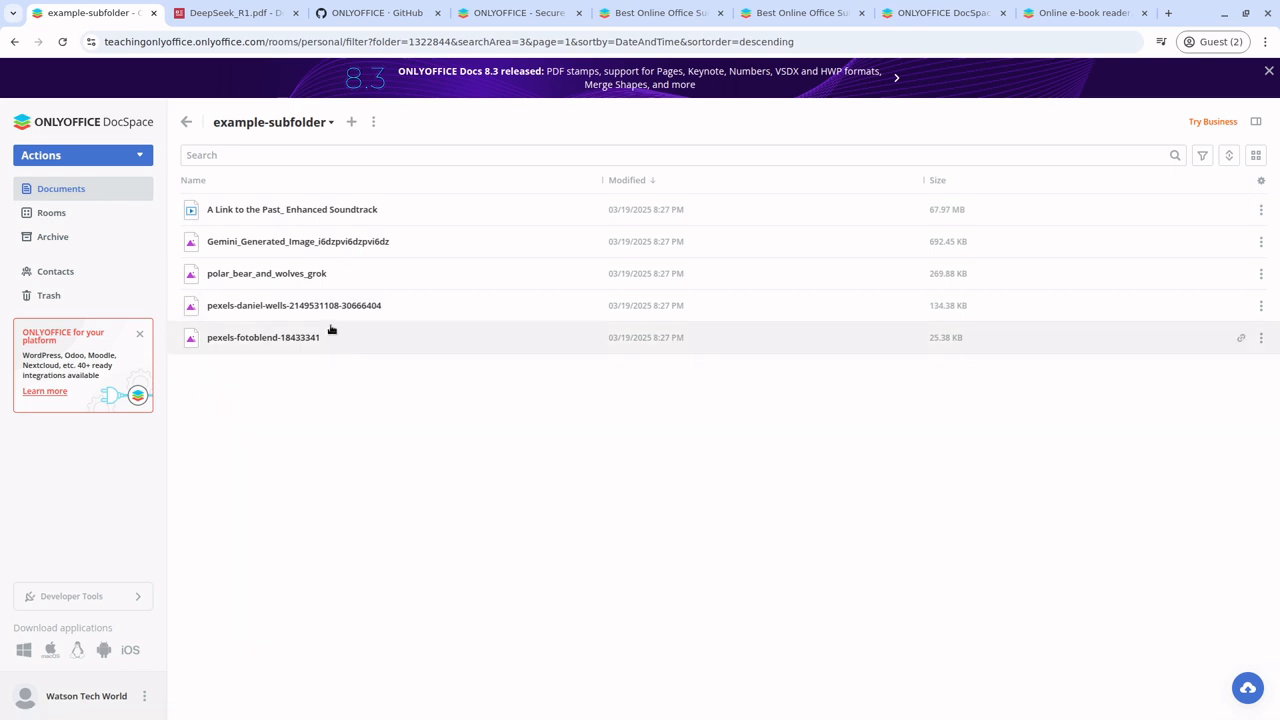
pyautogui.click(186, 122)
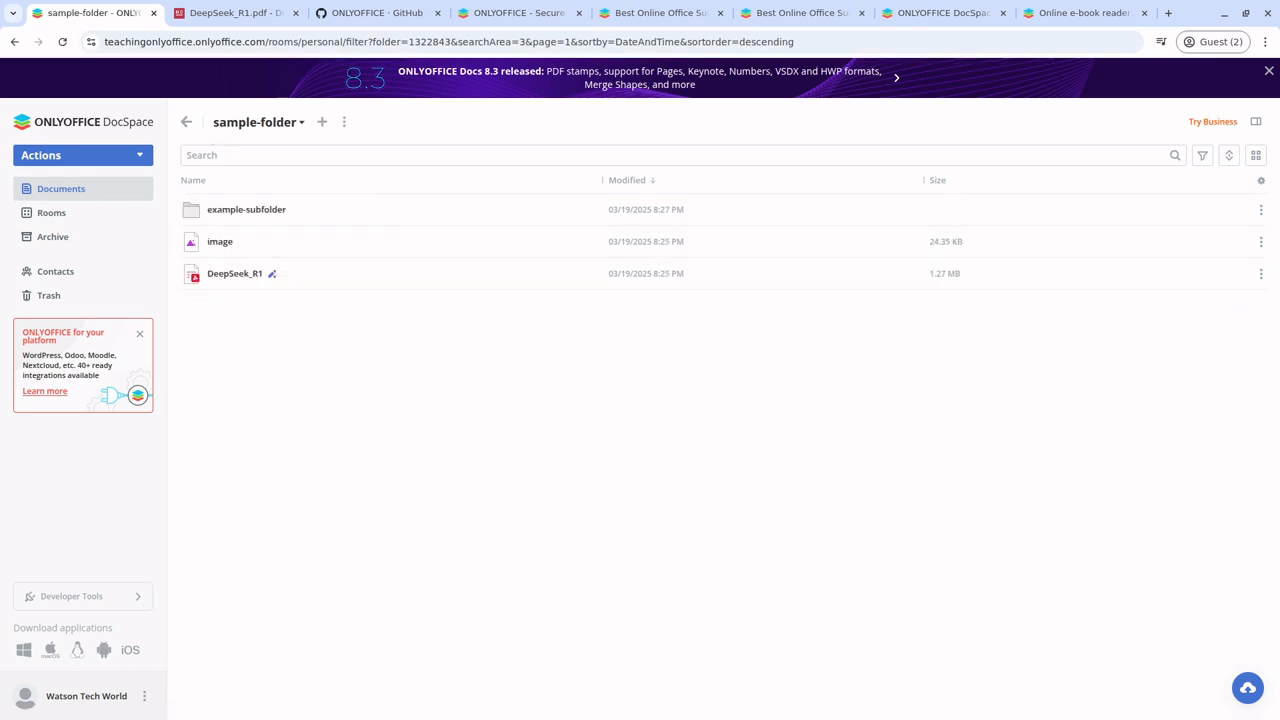
pyautogui.rightClick(282, 433)
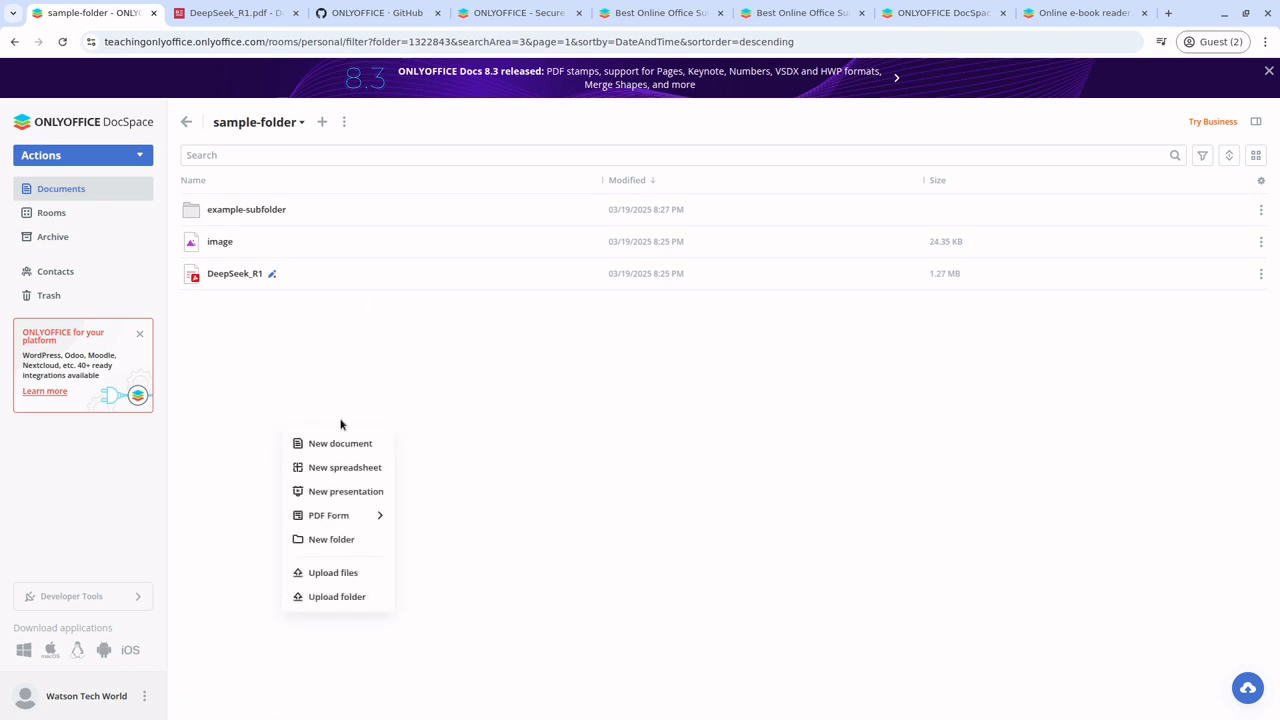
pyautogui.click(709, 418)
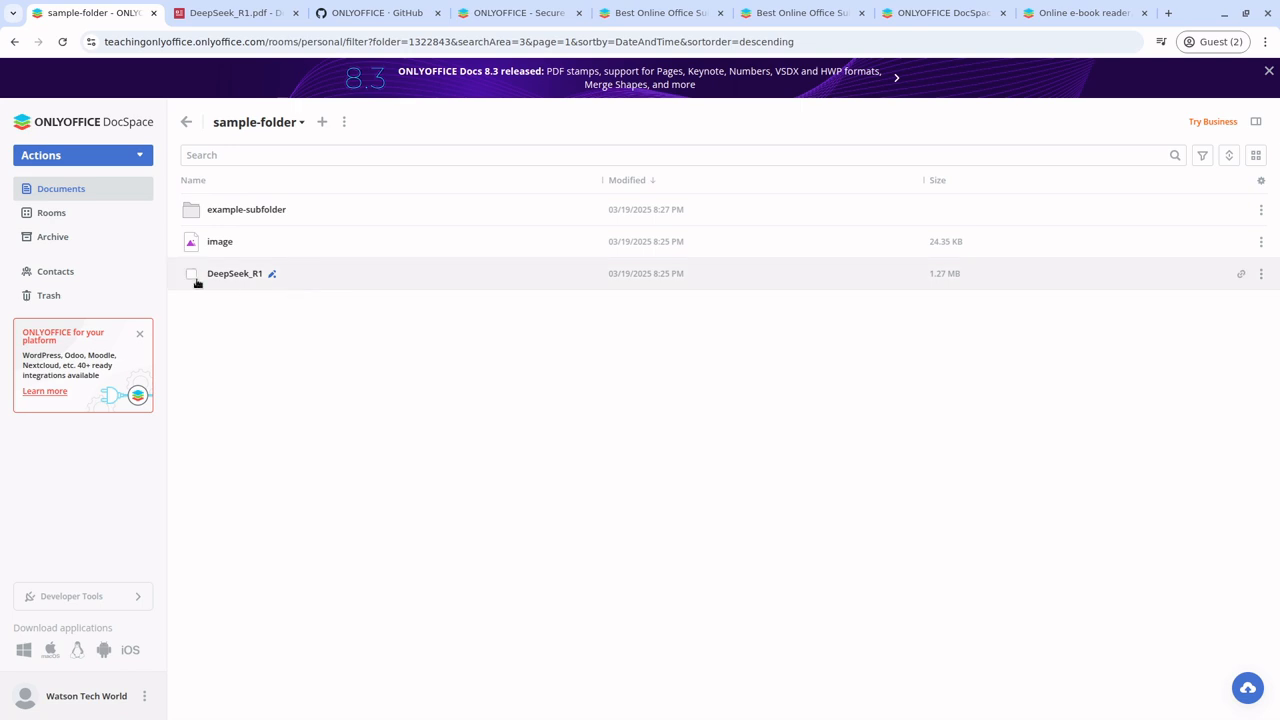
# Reopen A Link to the Past_ Enhanced Soundtrack from example-subfolder, close the player and download the video
pyautogui.click(237, 209)
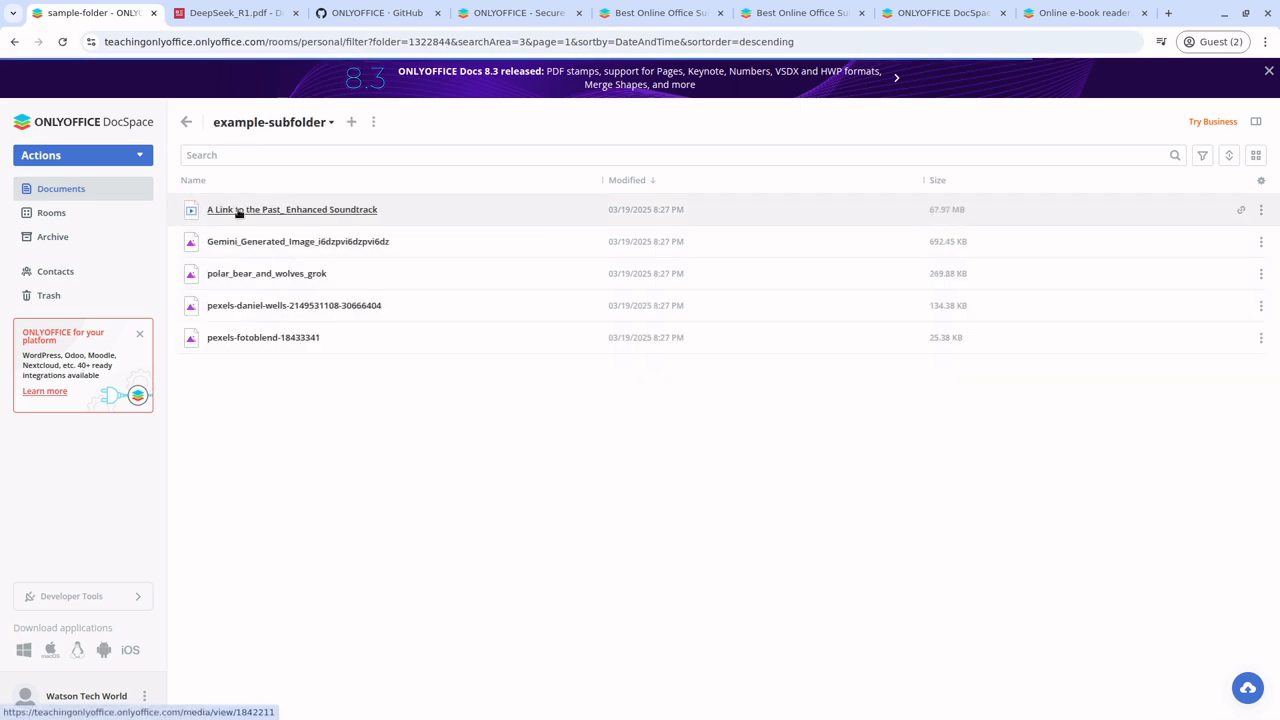
pyautogui.click(354, 209)
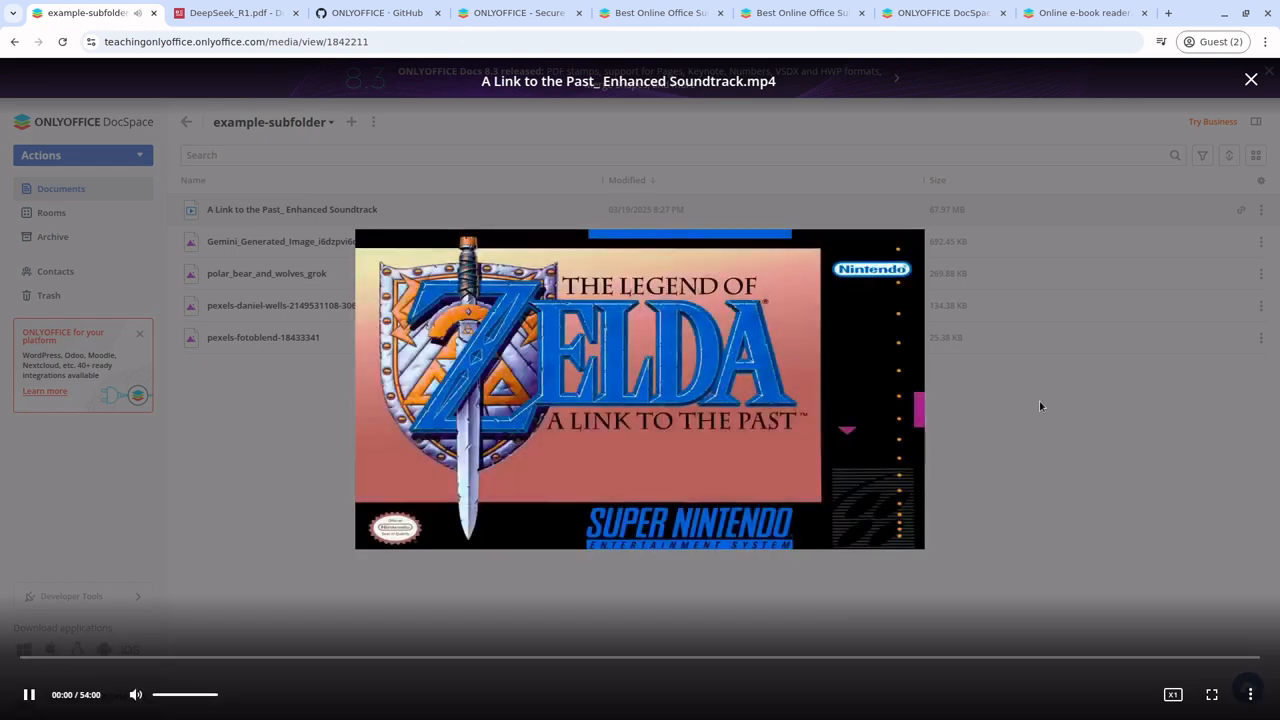
pyautogui.click(1039, 401)
pyautogui.rightClick(350, 214)
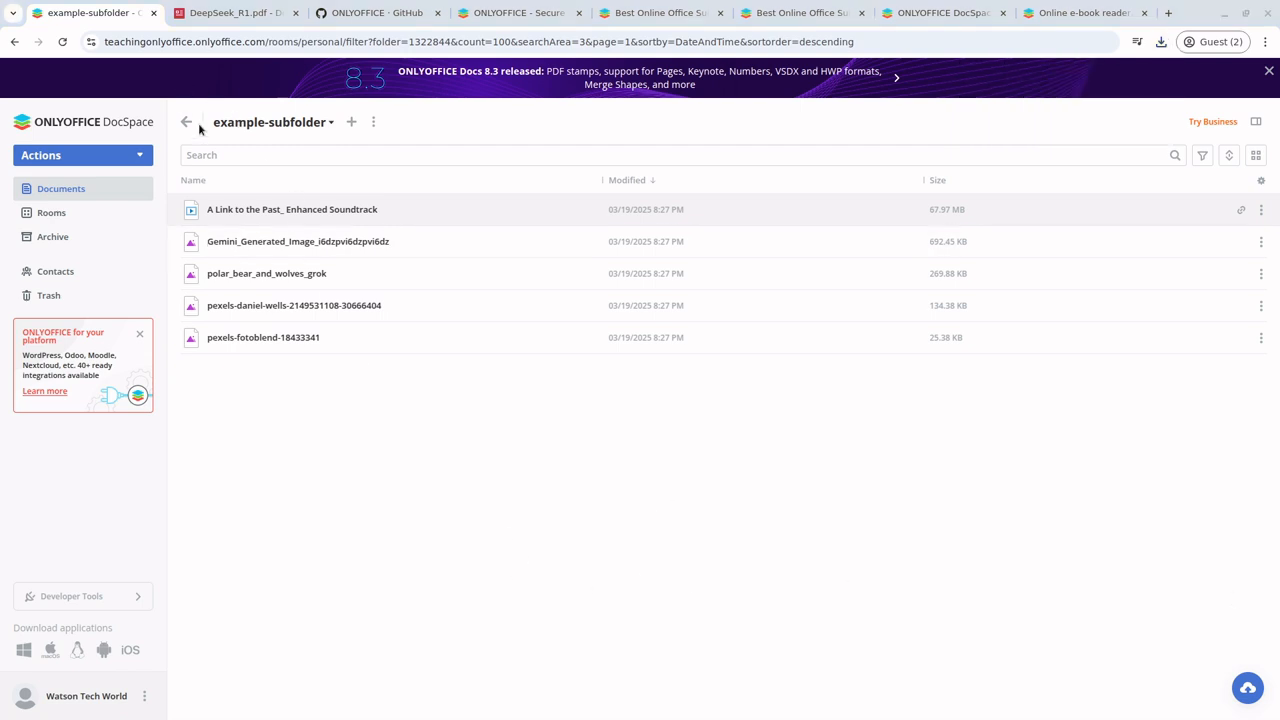
# Look inside sample-folder from My documents, open ONLYOFFICE Sample Document in the editor and return to the file list
pyautogui.click(100, 193)
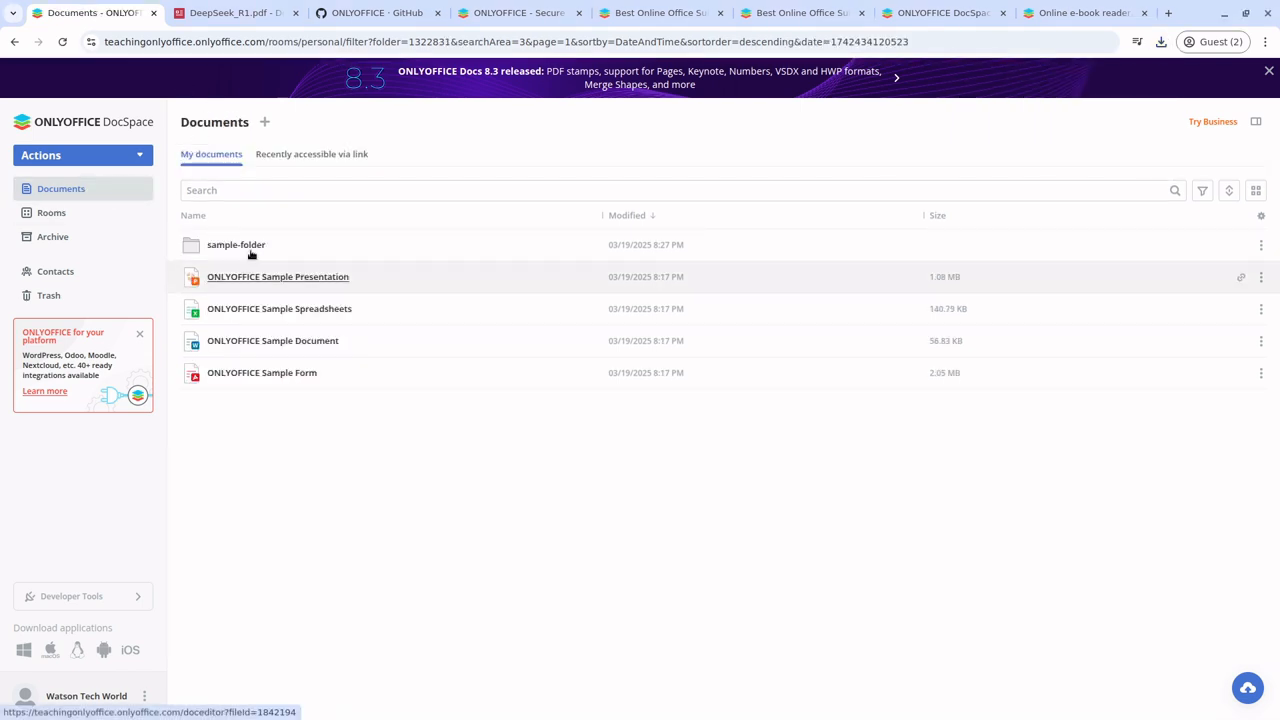
pyautogui.click(252, 246)
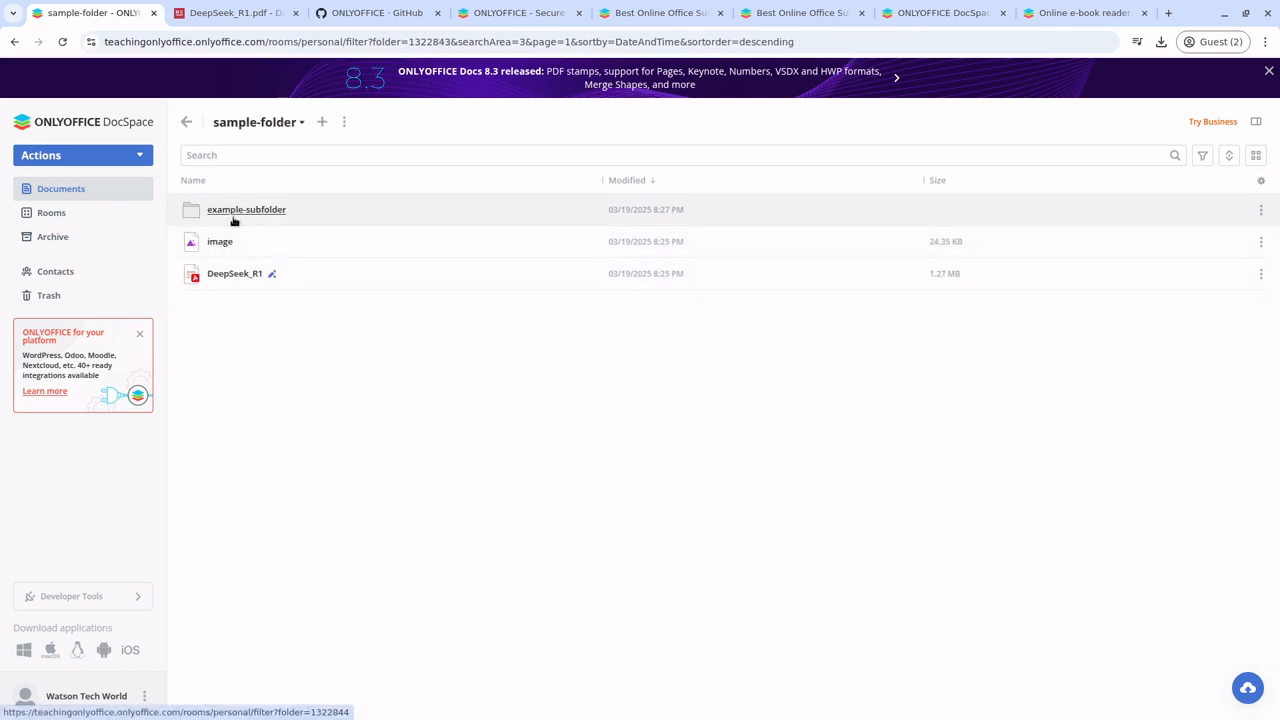
pyautogui.click(186, 122)
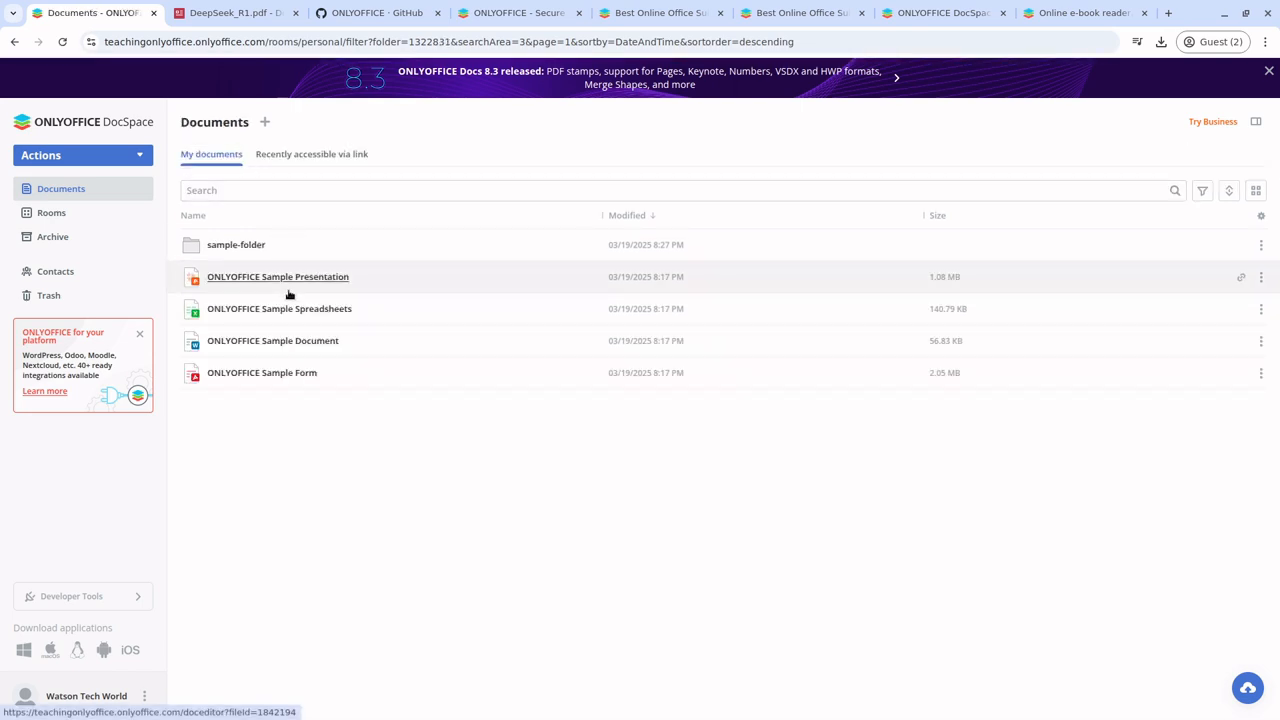
pyautogui.click(321, 344)
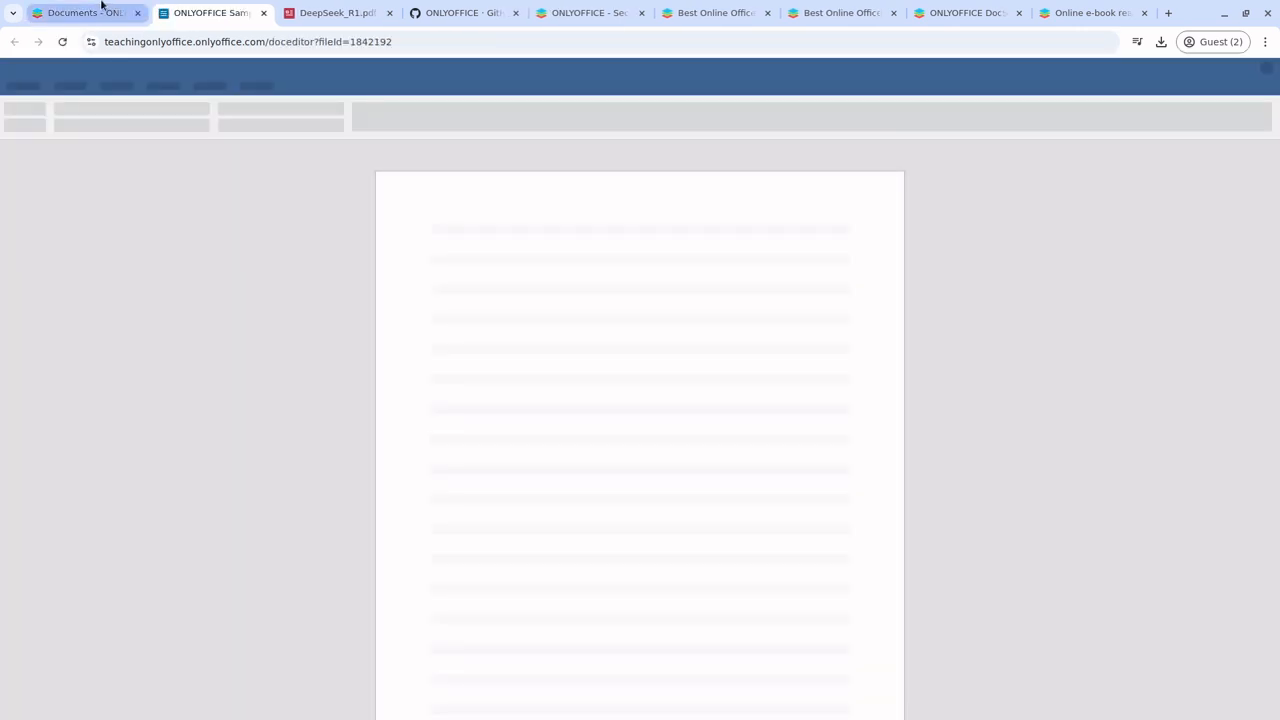
pyautogui.click(101, 6)
# Create a new text document named example-document in My documents
pyautogui.rightClick(447, 421)
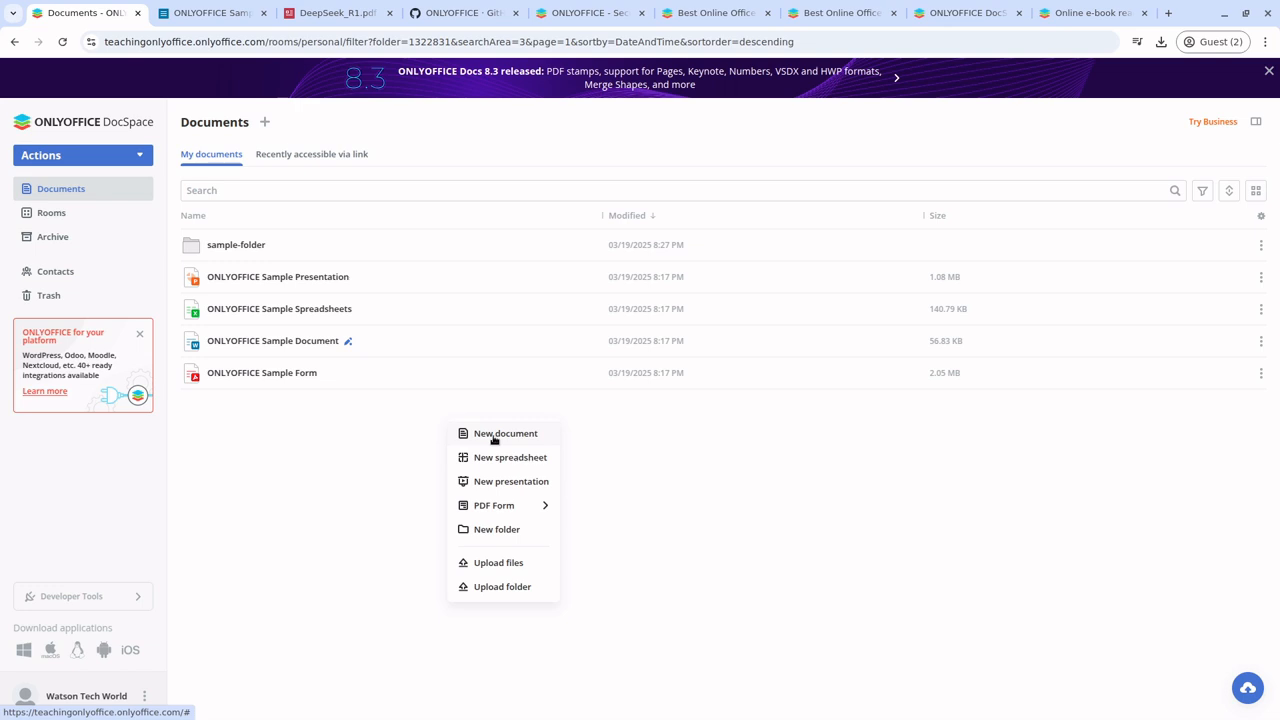
pyautogui.click(492, 436)
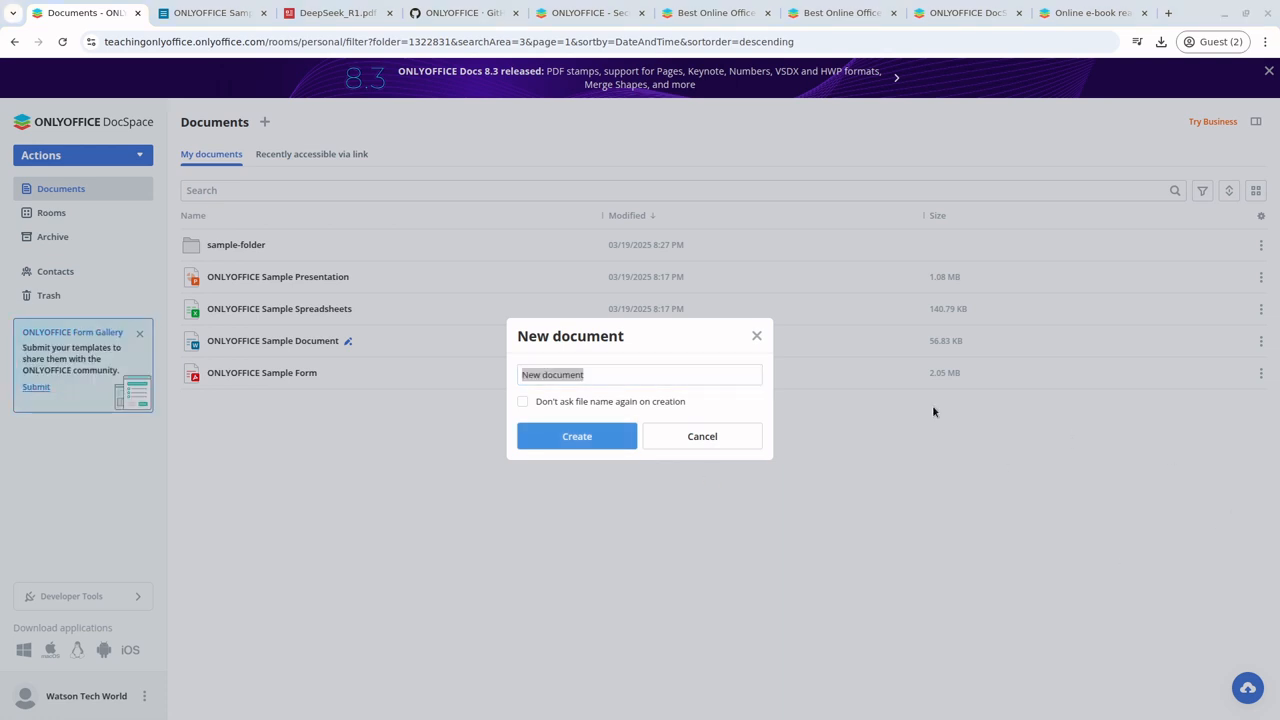
pyautogui.tripleClick(602, 383)
pyautogui.write('ex')
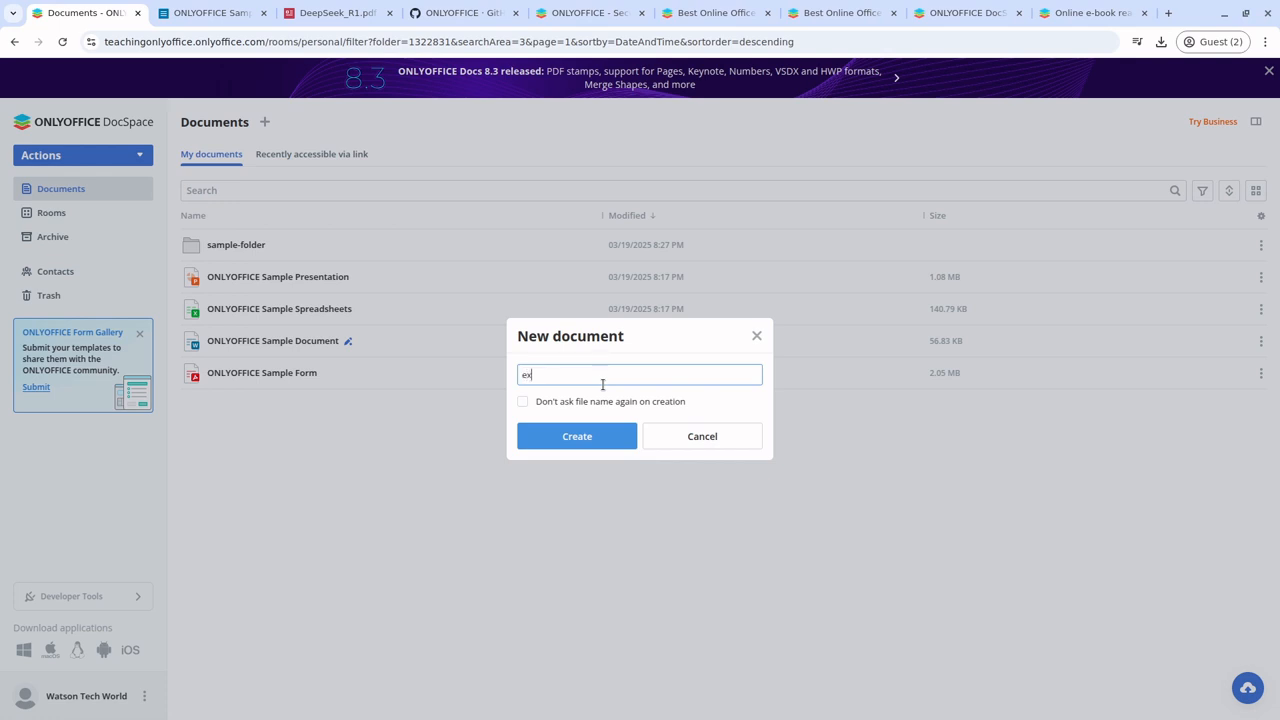
pyautogui.write('ample-document')
pyautogui.click(566, 436)
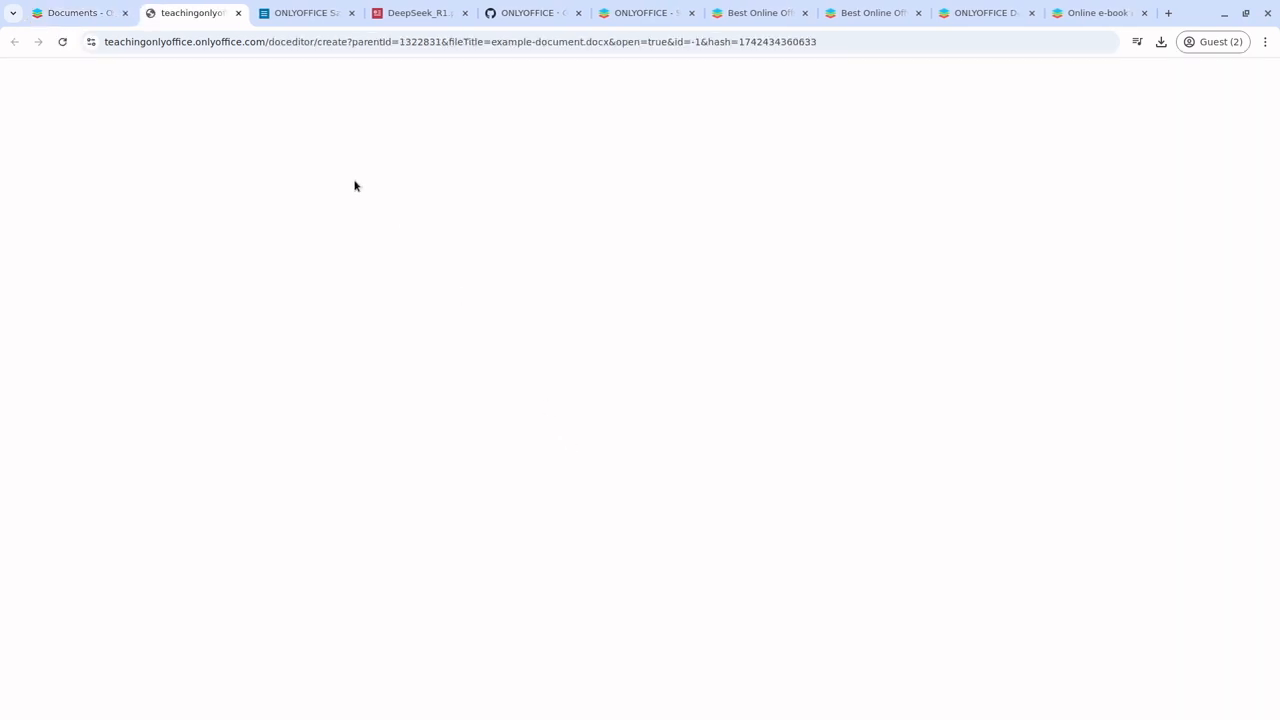
# View ONLYOFFICE Sample Document in the editor and check the file creation options back in My documents
pyautogui.click(293, 16)
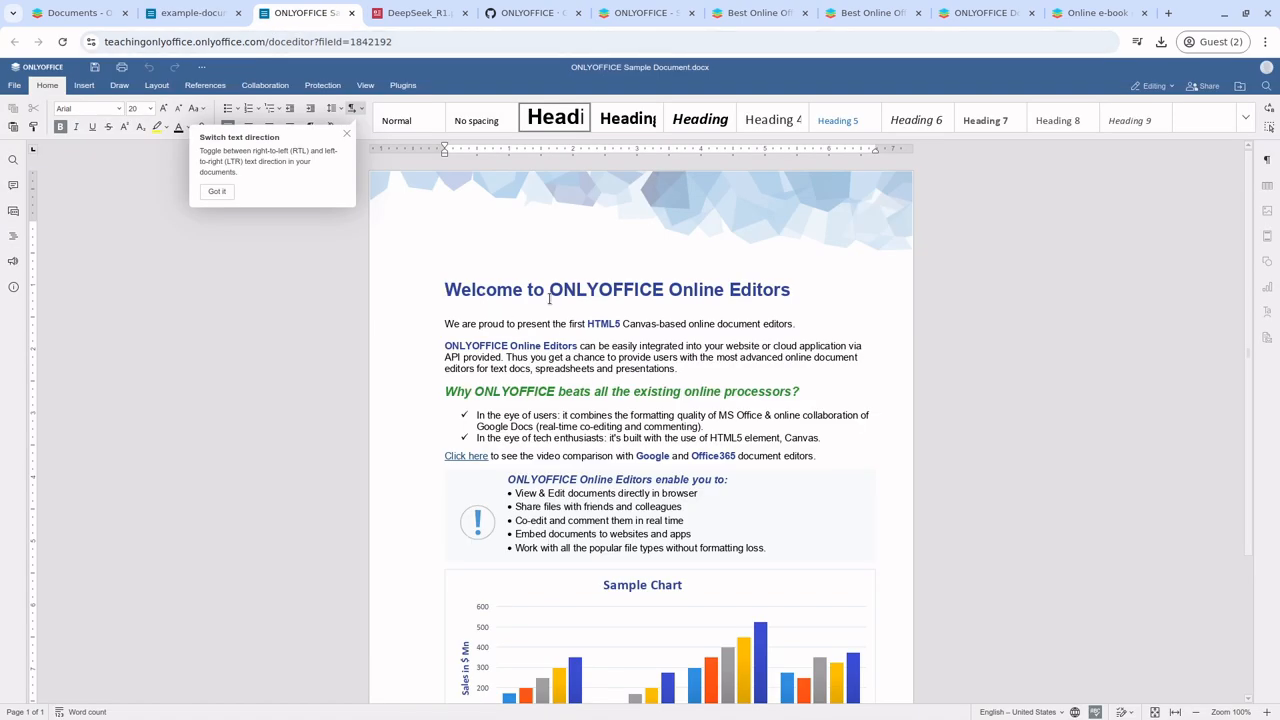
pyautogui.click(205, 12)
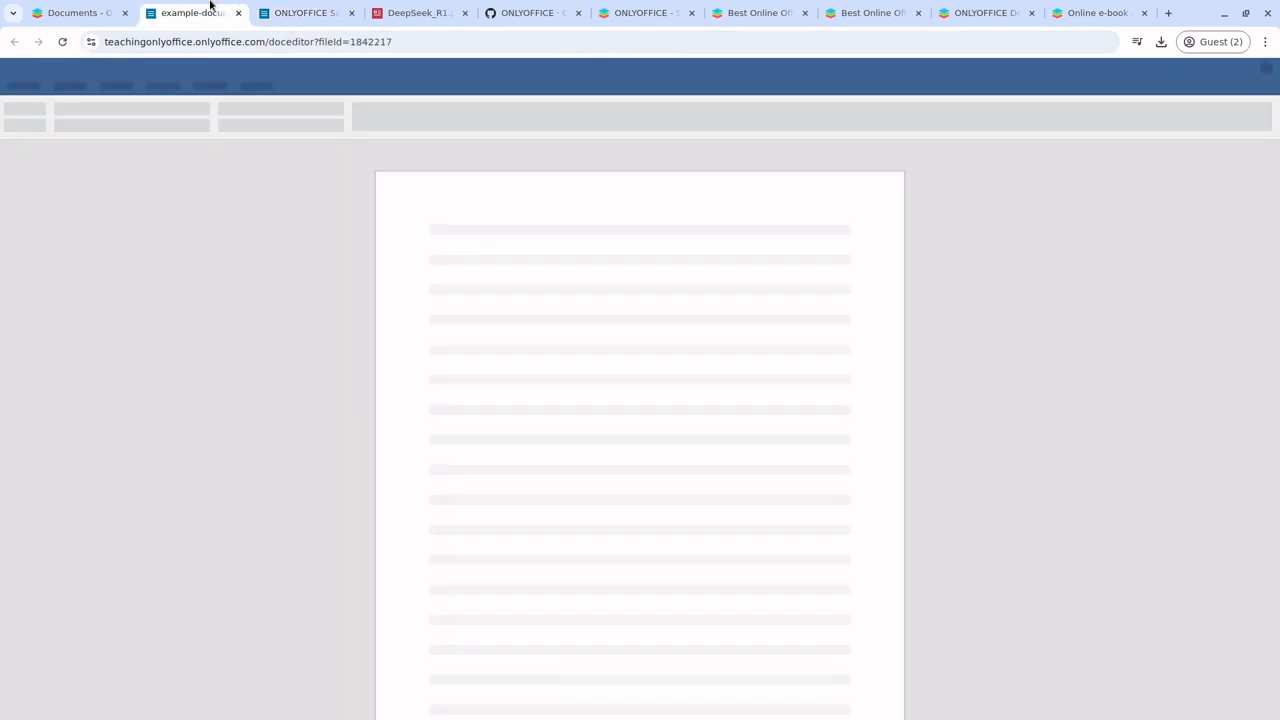
pyautogui.click(103, 5)
pyautogui.rightClick(558, 468)
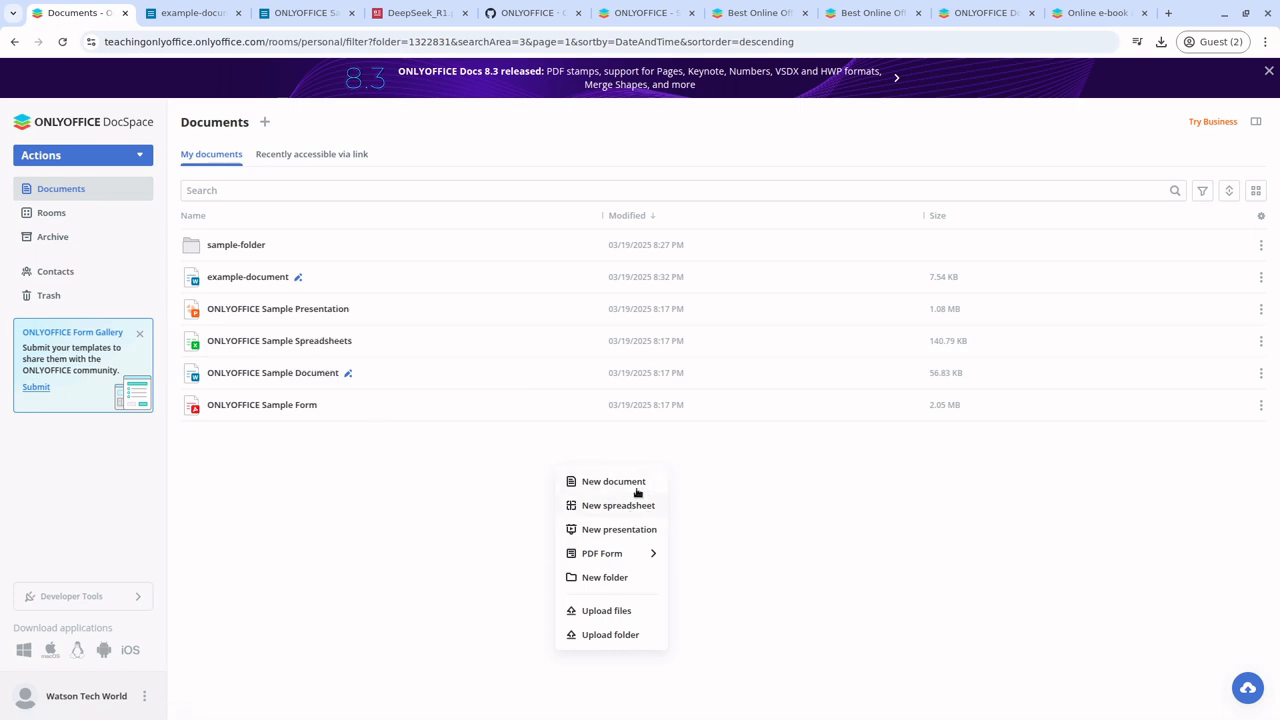
# Examine the insert, draw, layout, references, collaboration, protection and view commands available for example-document
pyautogui.click(175, 10)
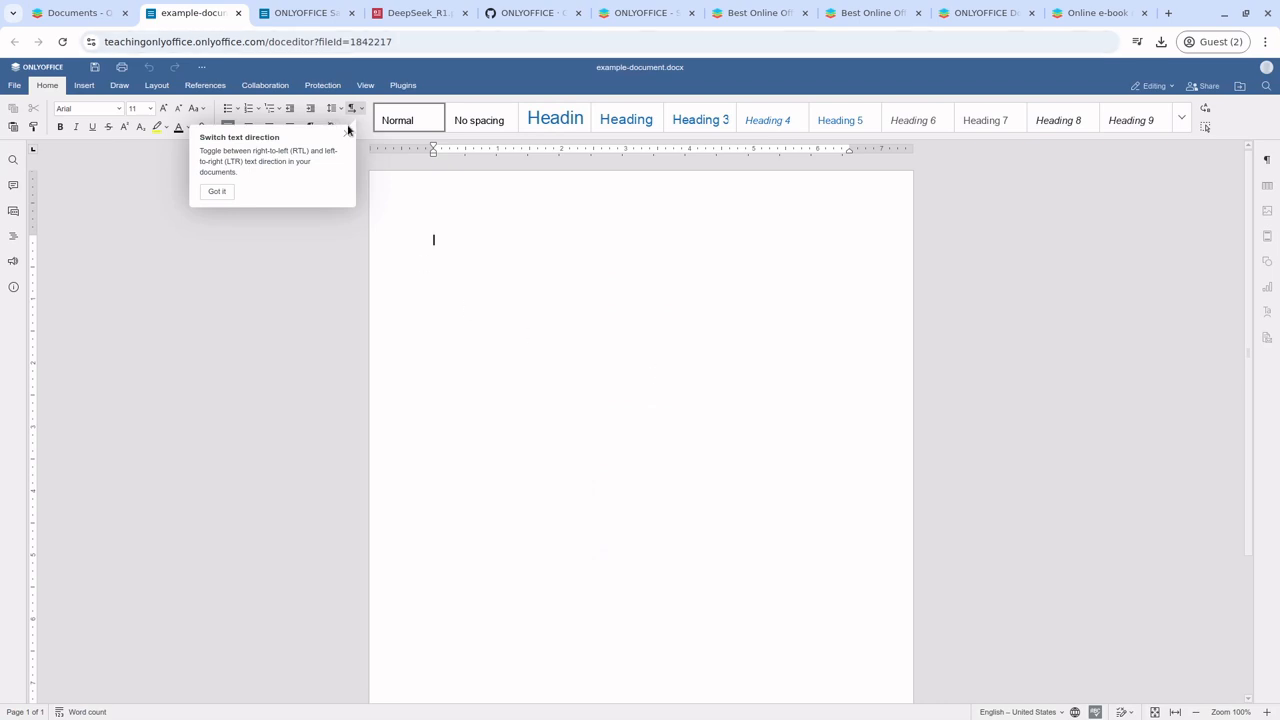
pyautogui.click(86, 87)
pyautogui.click(117, 88)
pyautogui.click(155, 88)
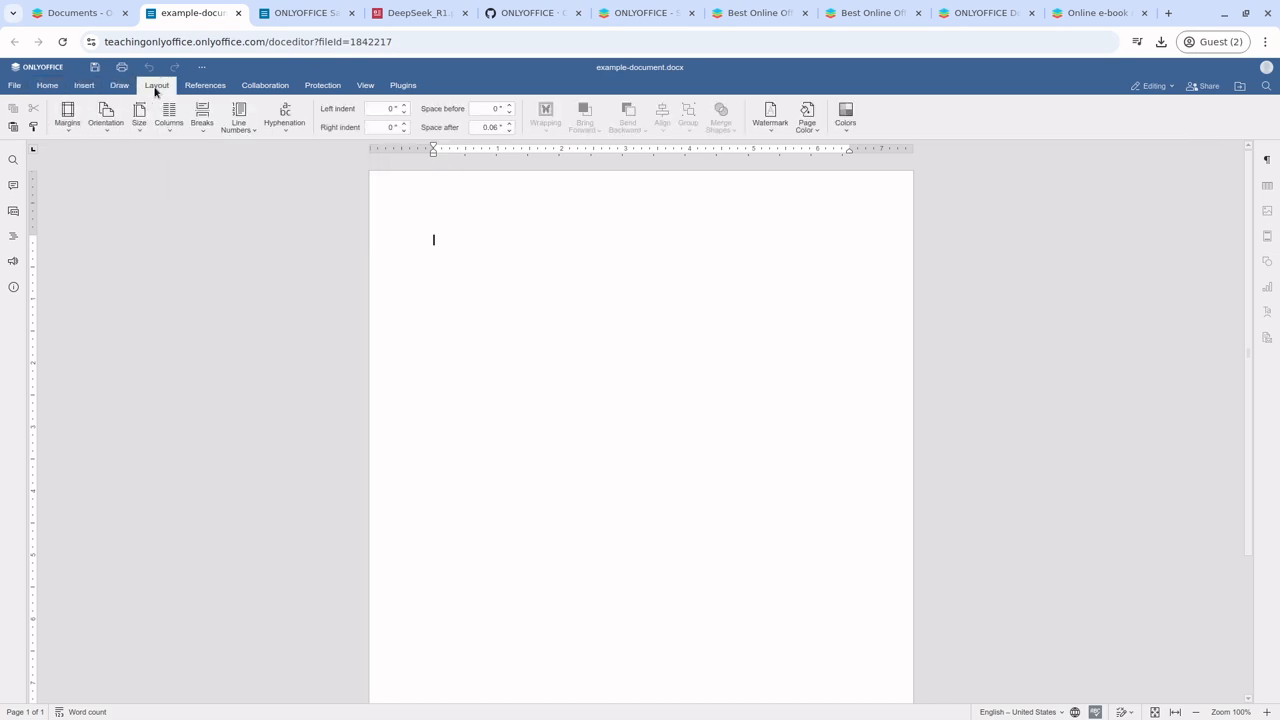
pyautogui.click(203, 90)
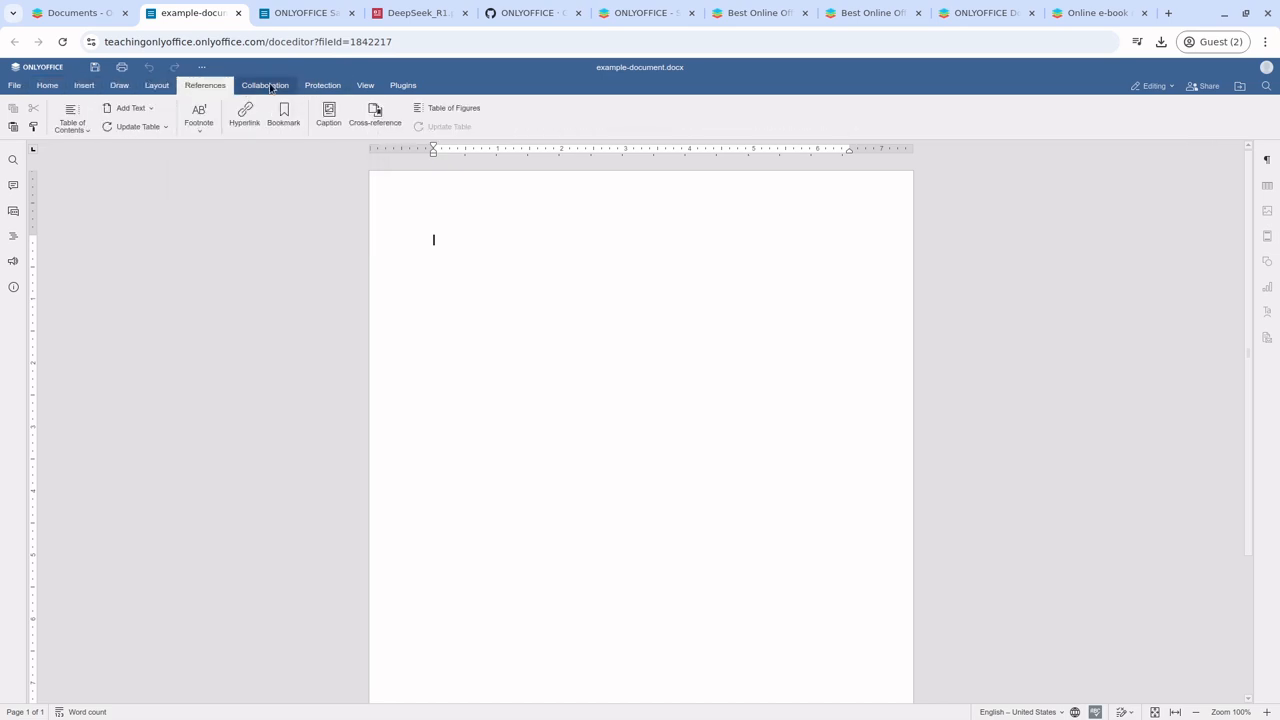
pyautogui.click(266, 87)
pyautogui.click(322, 86)
pyautogui.click(365, 86)
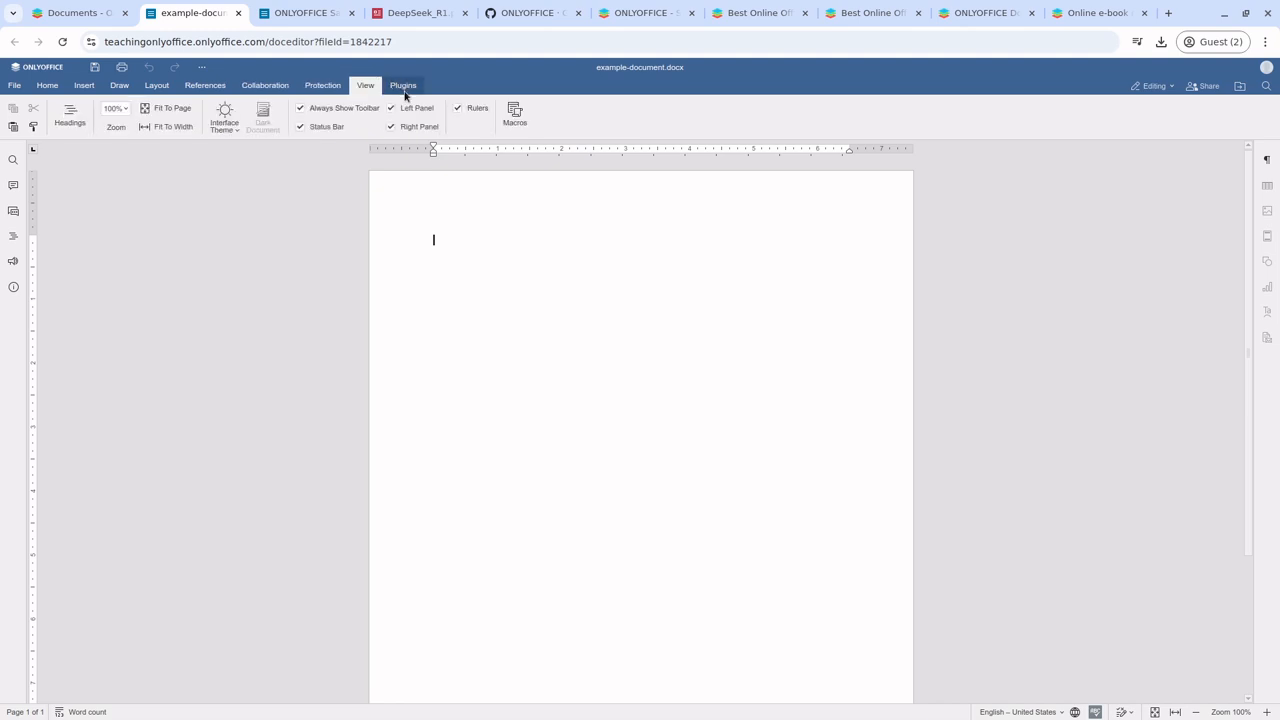
pyautogui.click(52, 87)
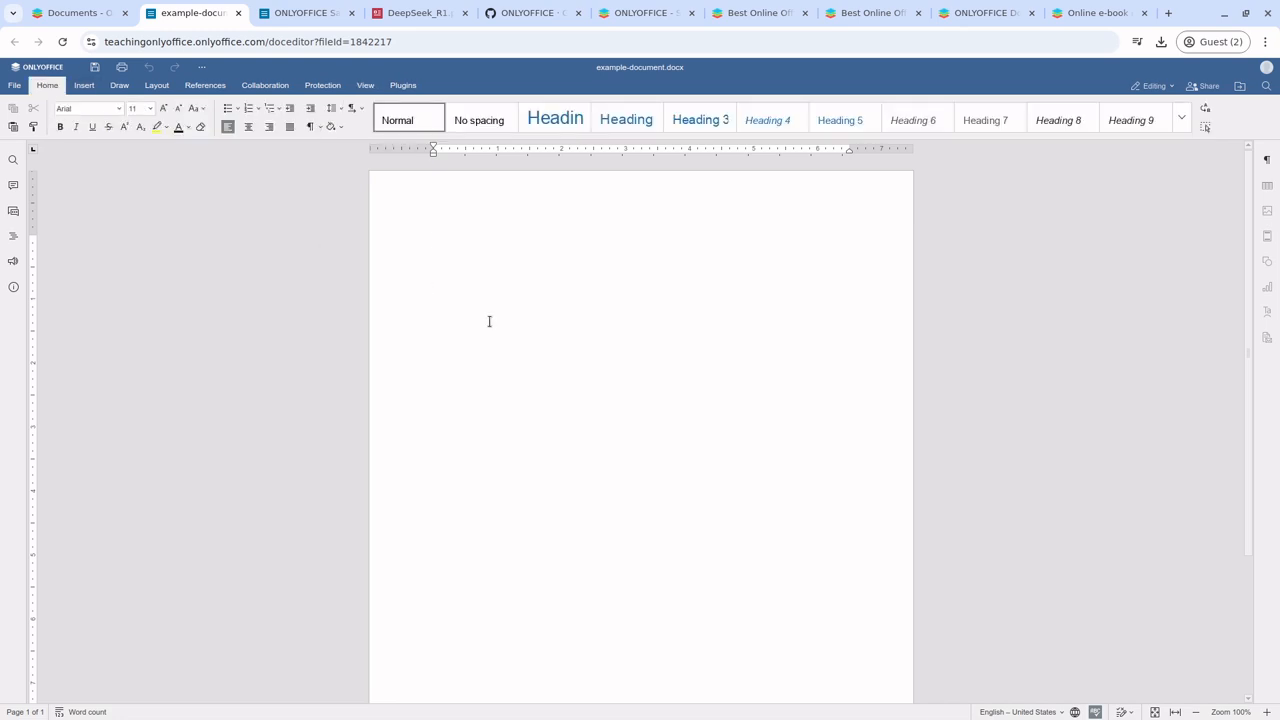
# Write "This is some random text." in example-document and, after a gap, "Maybe I am writing a book" below it
pyautogui.write('This is some random text.  ')
pyautogui.write('Maybe I am')
pyautogui.write(' w')
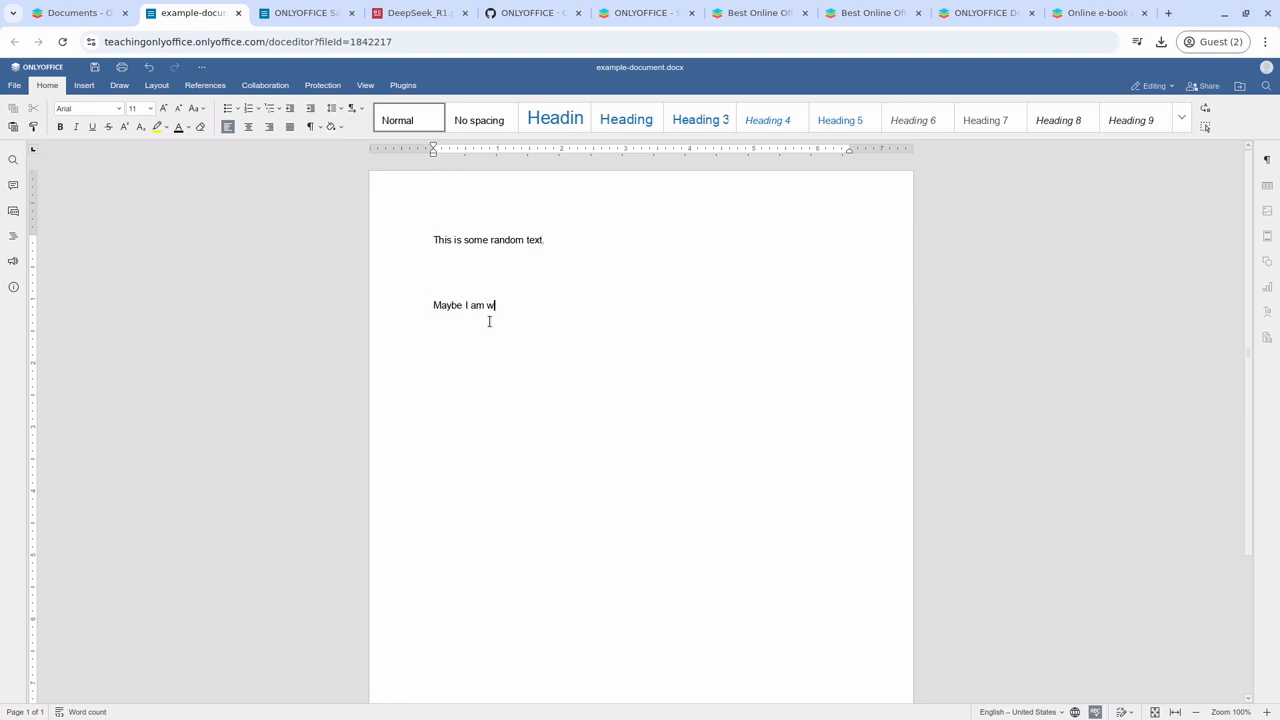
pyautogui.write('riting a book')
# Add the title line "My example book" above "This is some random text.", separated from it by blank lines
pyautogui.click(477, 325)
pyautogui.click(455, 201)
pyautogui.click(417, 236)
pyautogui.press('Return')
pyautogui.press('Return')
pyautogui.press('Return')
pyautogui.click(466, 228)
pyautogui.write('My e')
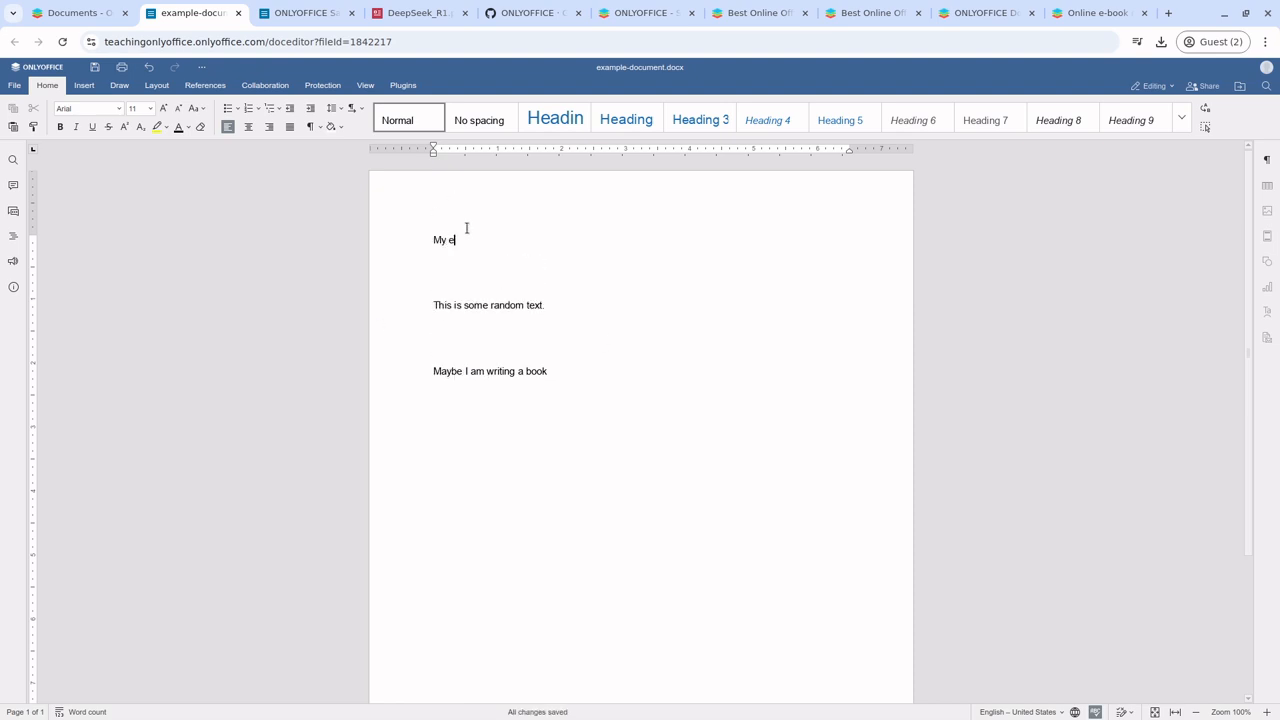
pyautogui.write('xcmsp')
pyautogui.press('BackSpace')
pyautogui.write('ample book')
# Format the title "My example book" with the Heading 1 style and make it bold
pyautogui.moveTo(536, 216); pyautogui.dragTo(390, 225)
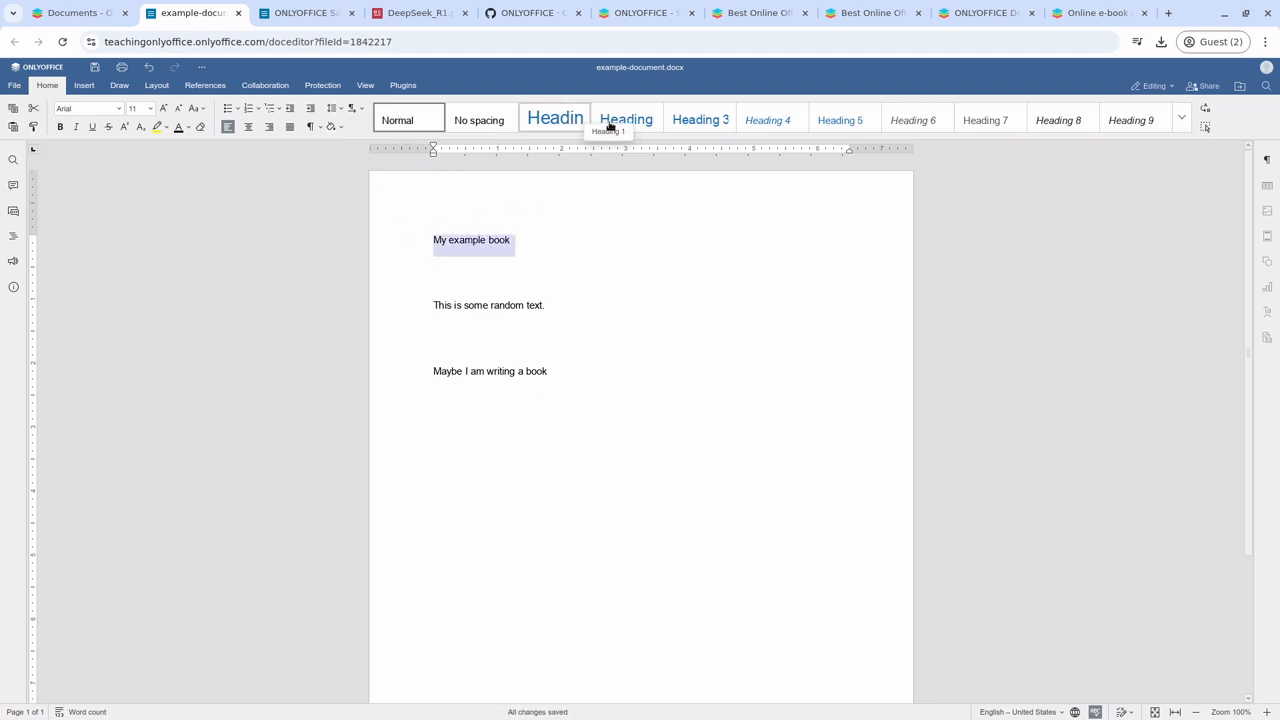
pyautogui.click(546, 124)
pyautogui.hotkey('ctrl', 'b')
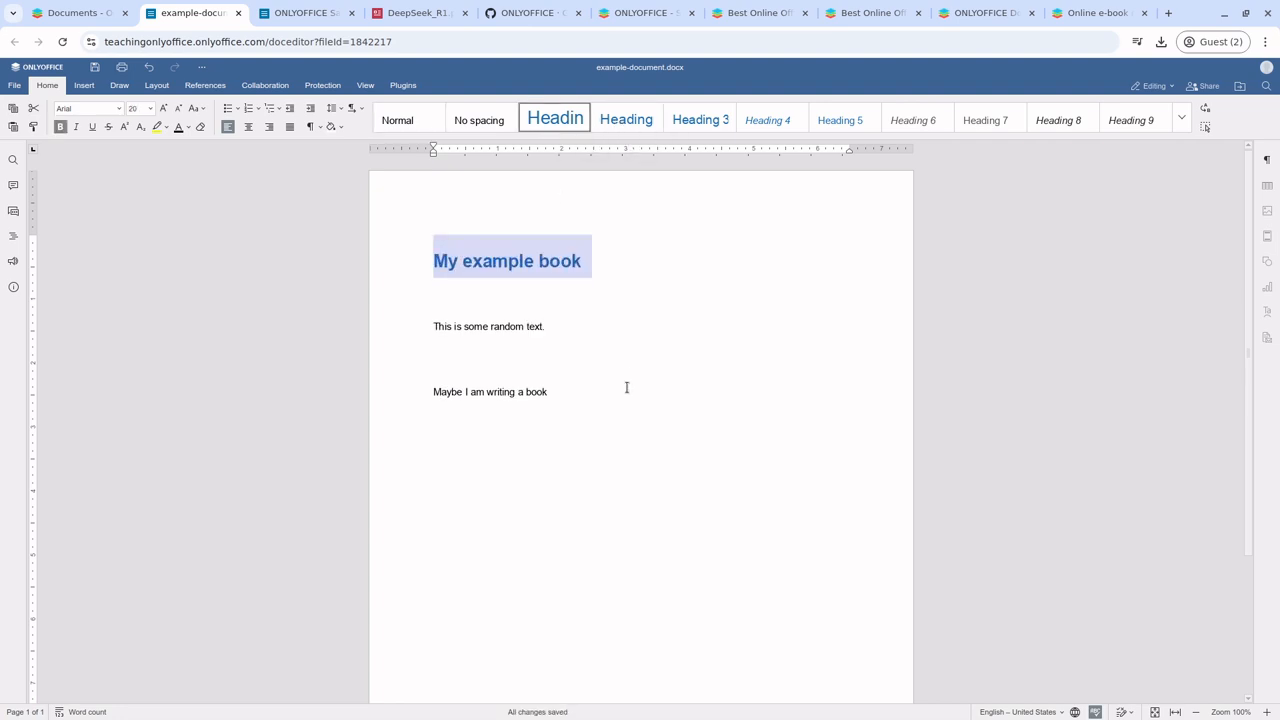
pyautogui.click(626, 387)
# Change the font color of the title "My example book" to Automatic black
pyautogui.moveTo(622, 273); pyautogui.dragTo(376, 268)
pyautogui.click(595, 303)
pyautogui.moveTo(627, 277); pyautogui.dragTo(403, 269)
pyautogui.click(178, 128)
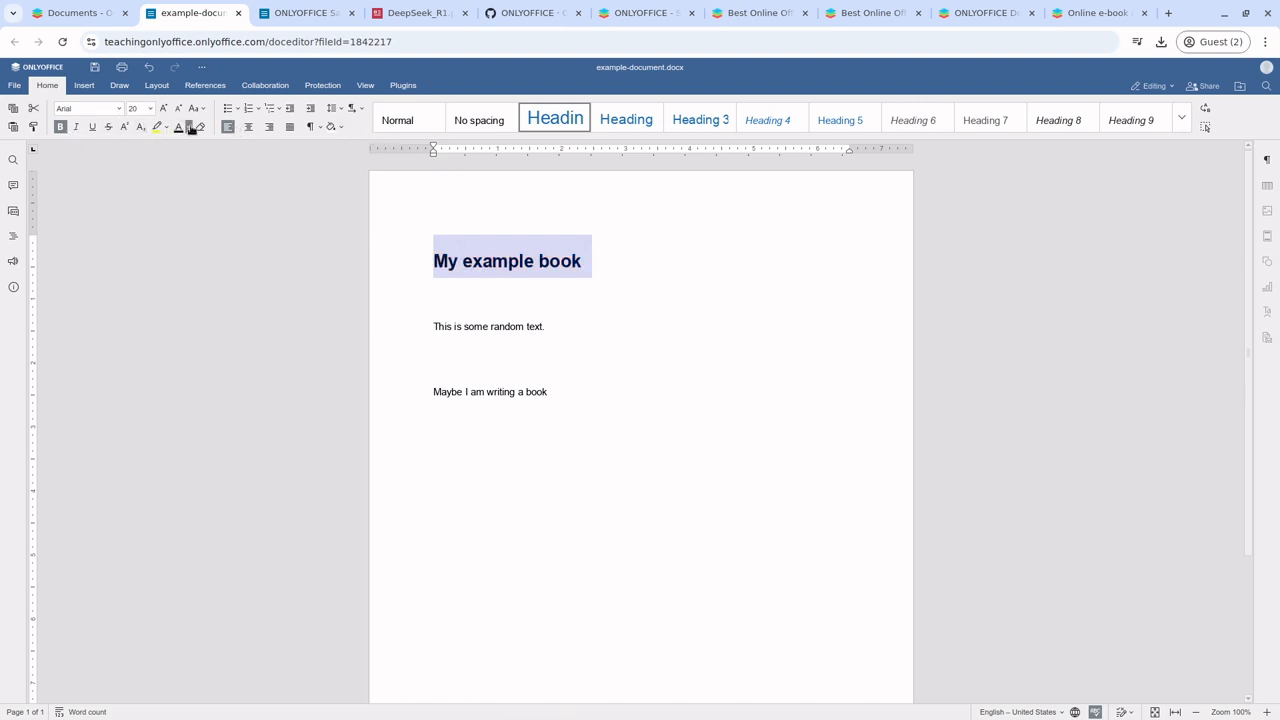
pyautogui.click(188, 127)
pyautogui.click(187, 147)
pyautogui.click(794, 357)
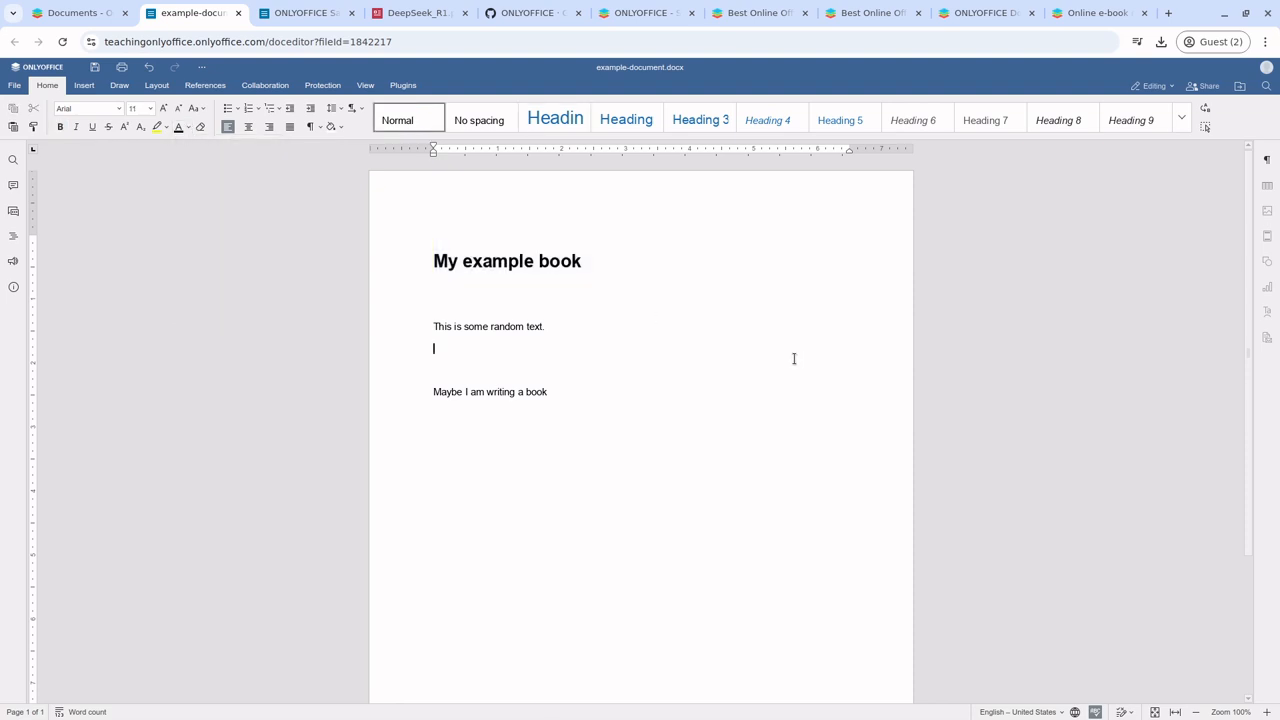
pyautogui.click(660, 250)
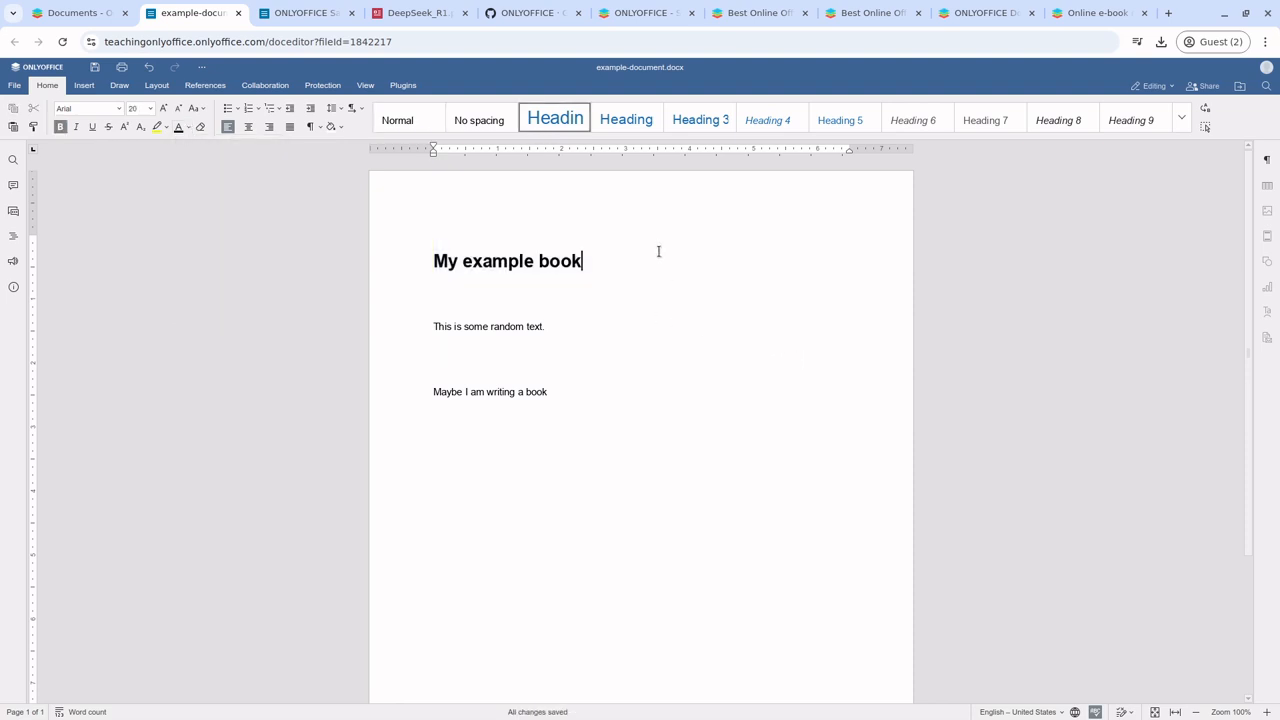
pyautogui.click(743, 476)
pyautogui.hotkey('ctrl', 'shift', 'l')
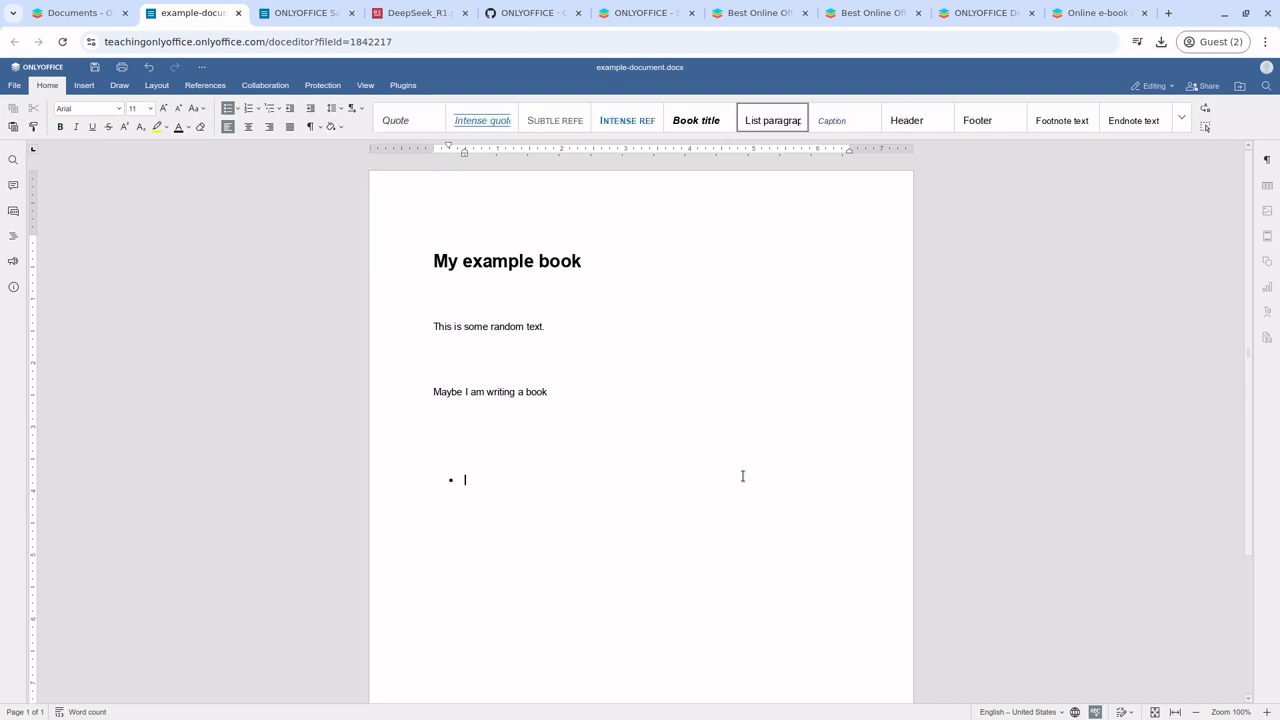
pyautogui.hotkey('ctrl', 'z')
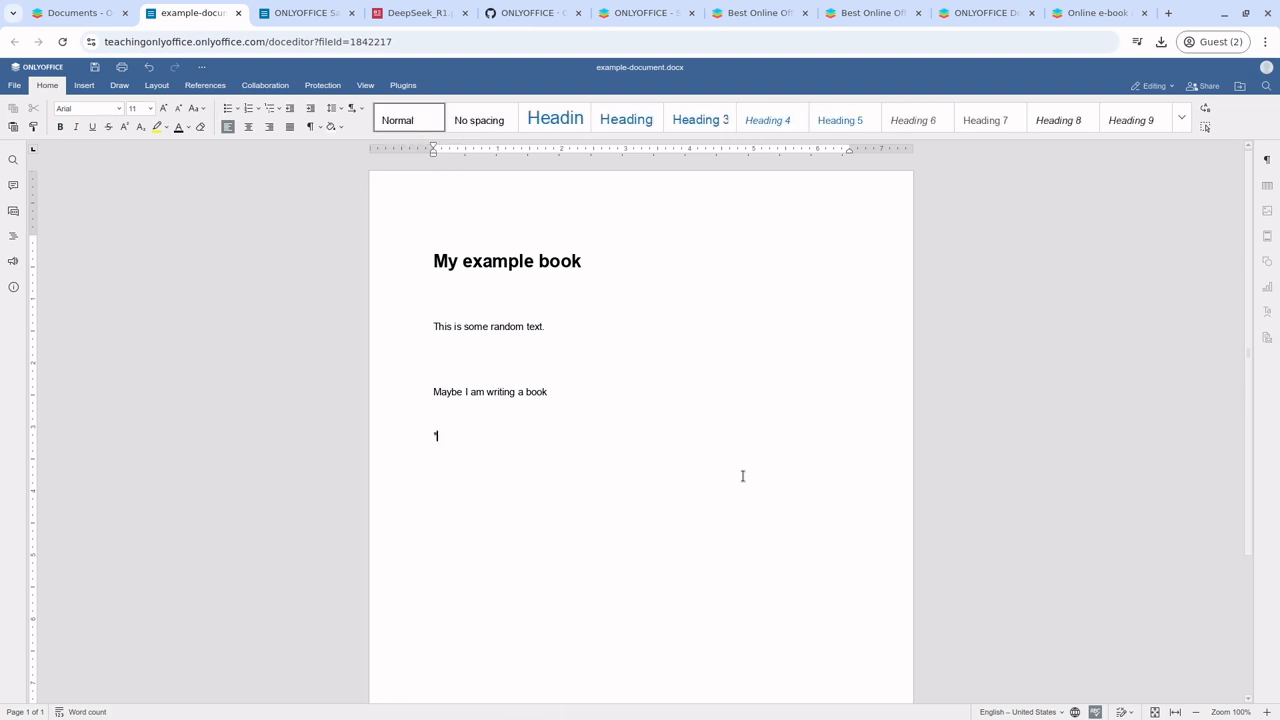
pyautogui.hotkey('ctrl', 'z')
# Create a bulleted list with the items Asdfsddd, Adsfasdf and Adsfsdfasdf below "Maybe I am writing a book" and end the list
pyautogui.write('* ')
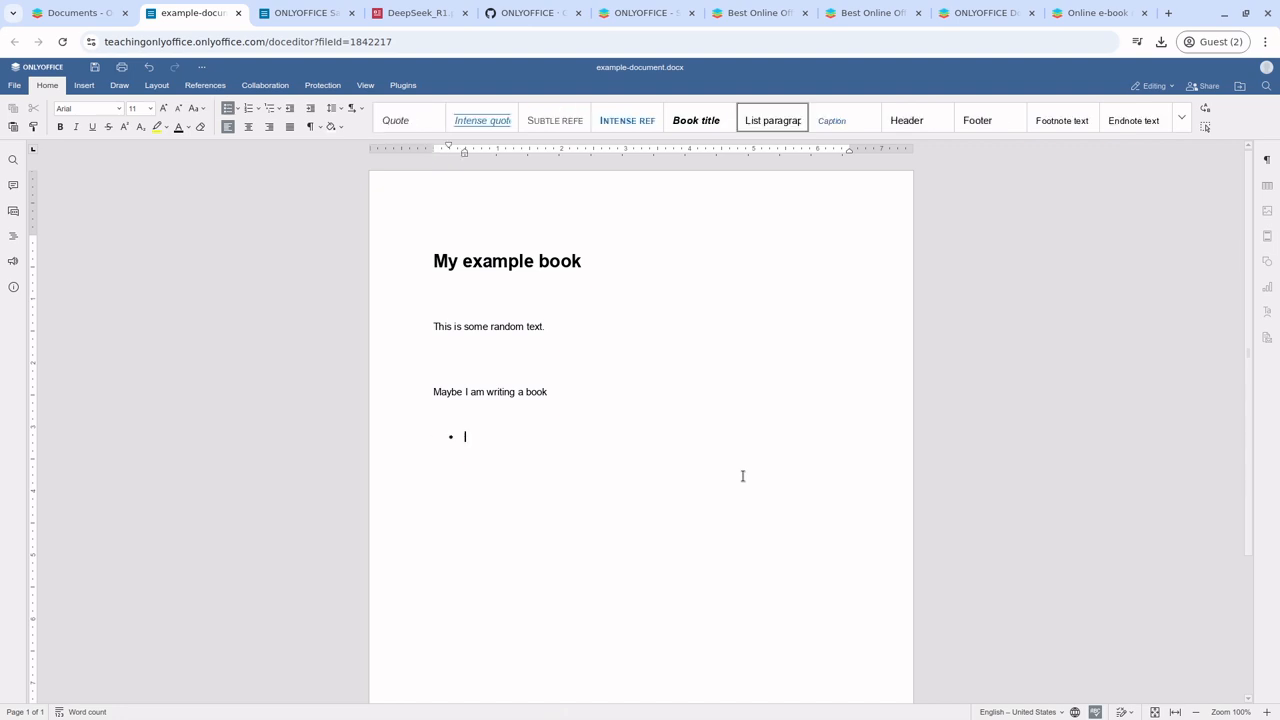
pyautogui.write('asdfsdf')
pyautogui.press('Return')
pyautogui.press('Return')
pyautogui.write('a')
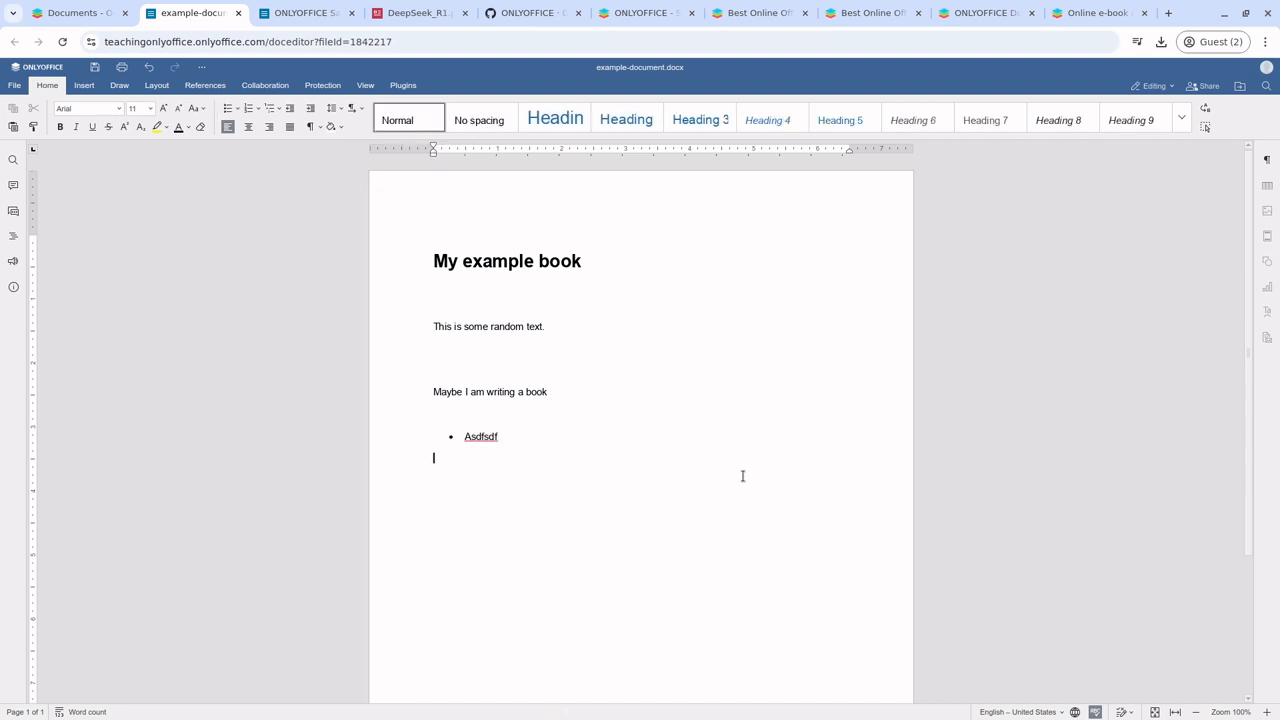
pyautogui.press('BackSpace')
pyautogui.press('BackSpace')
pyautogui.write('d')
pyautogui.press('Return')
pyautogui.write('Adsfasdf')
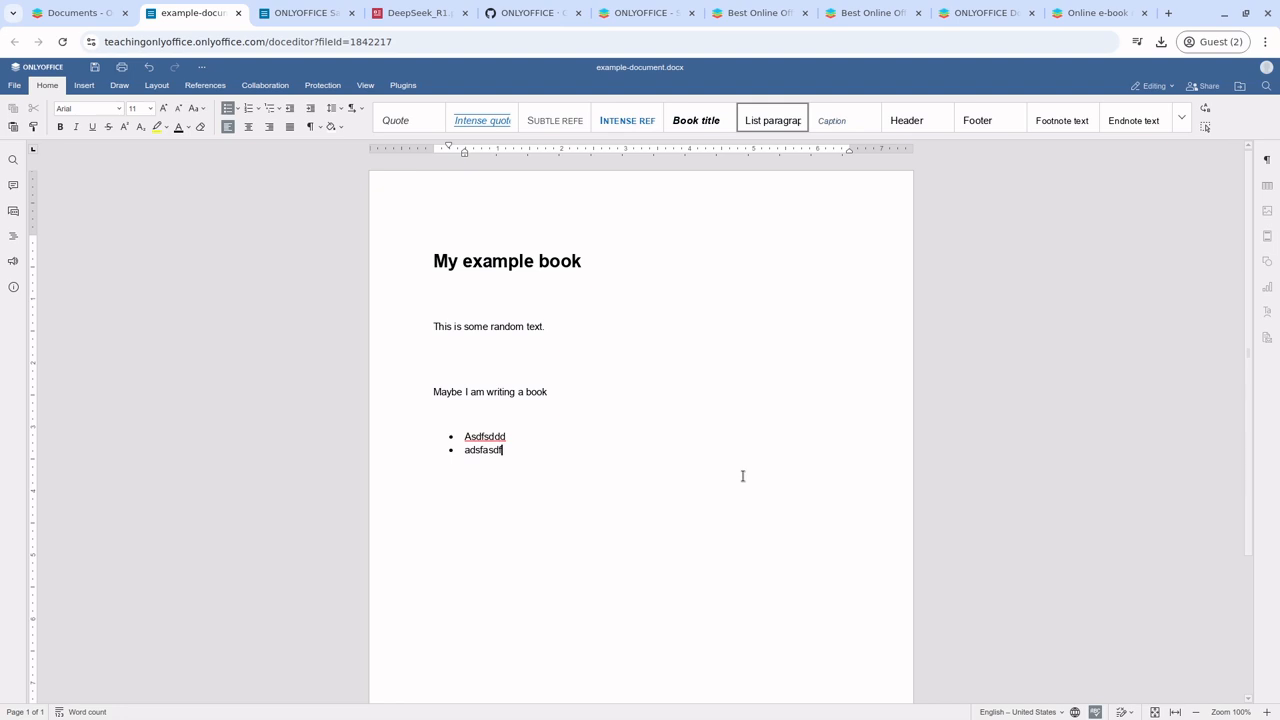
pyautogui.press('Return')
pyautogui.write('adsfsdfasdf')
pyautogui.press('Return')
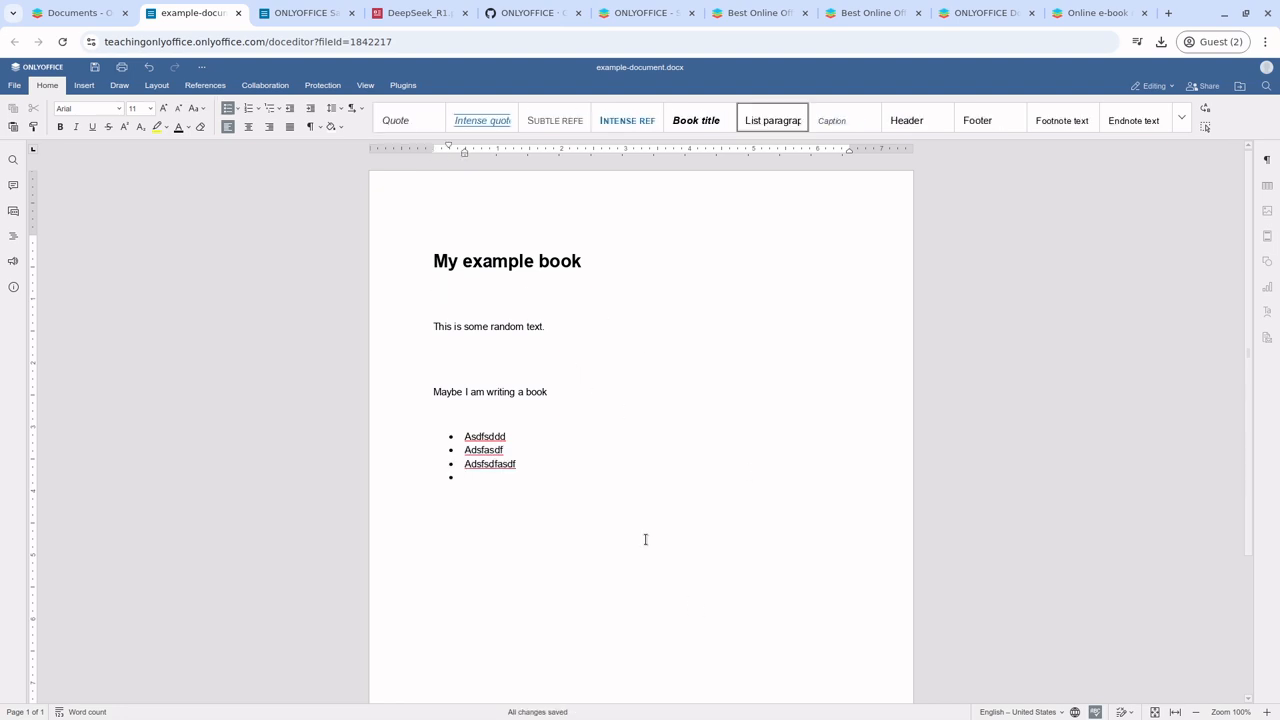
pyautogui.press('Return')
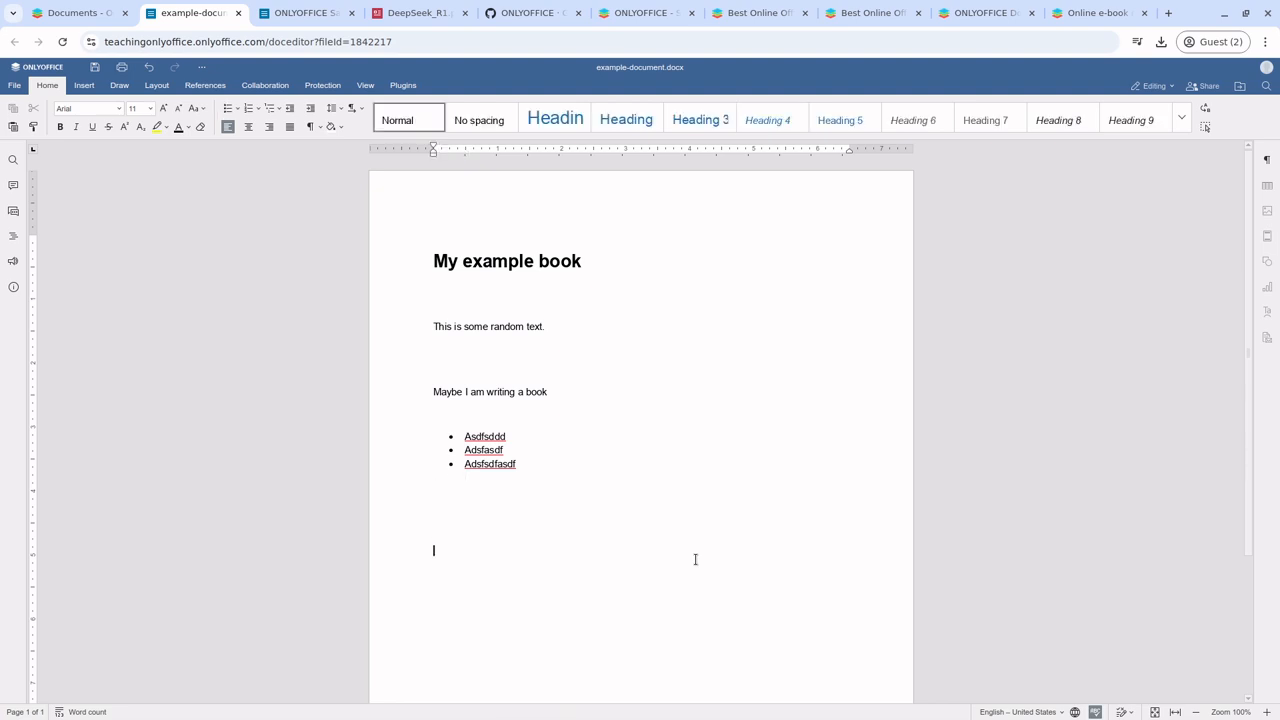
# Highlight the line "This is some random text." in yellow
pyautogui.moveTo(565, 319); pyautogui.dragTo(613, 347)
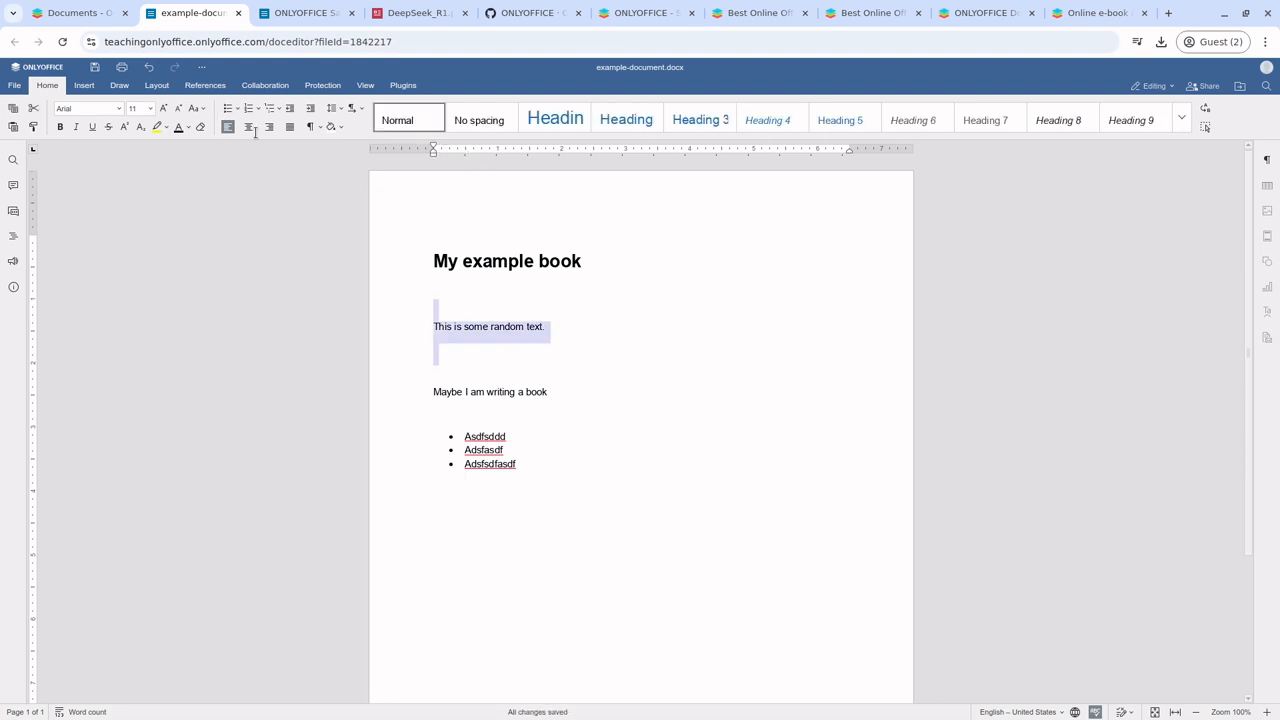
pyautogui.click(166, 130)
pyautogui.click(165, 150)
pyautogui.click(520, 355)
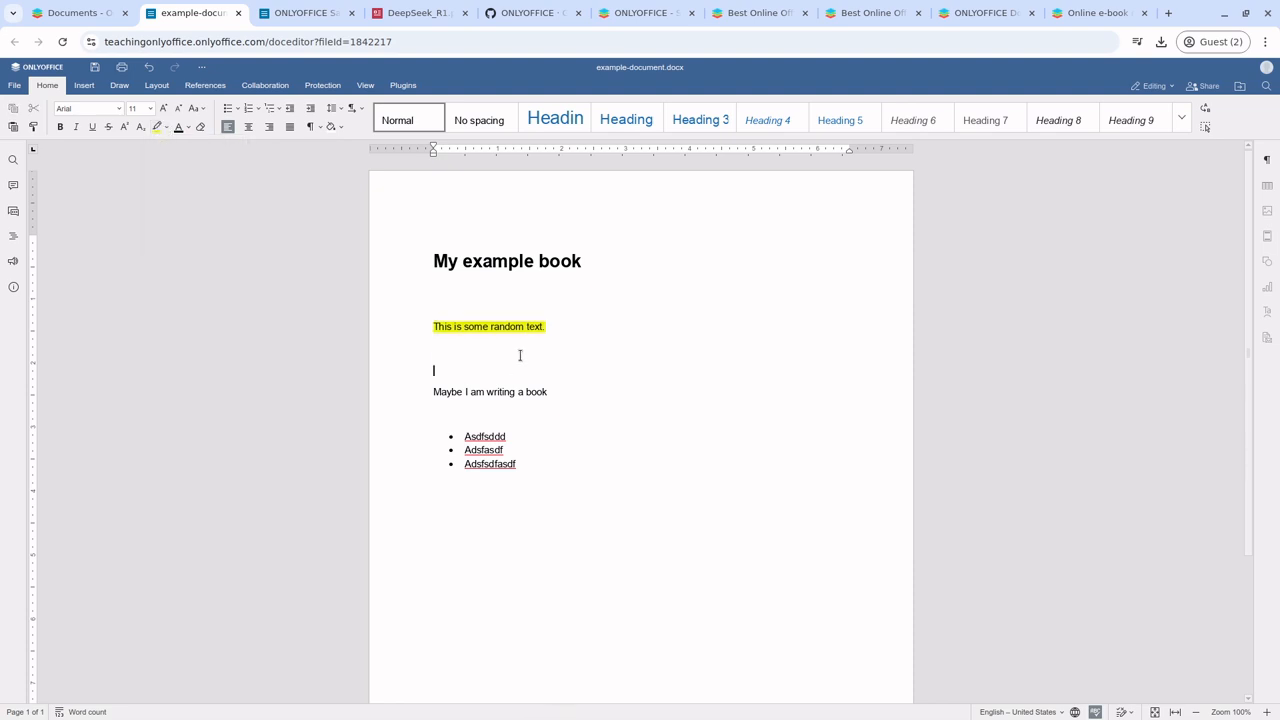
# Remove the highlight from "This is some random text." by setting it to No Fill
pyautogui.tripleClick(574, 329)
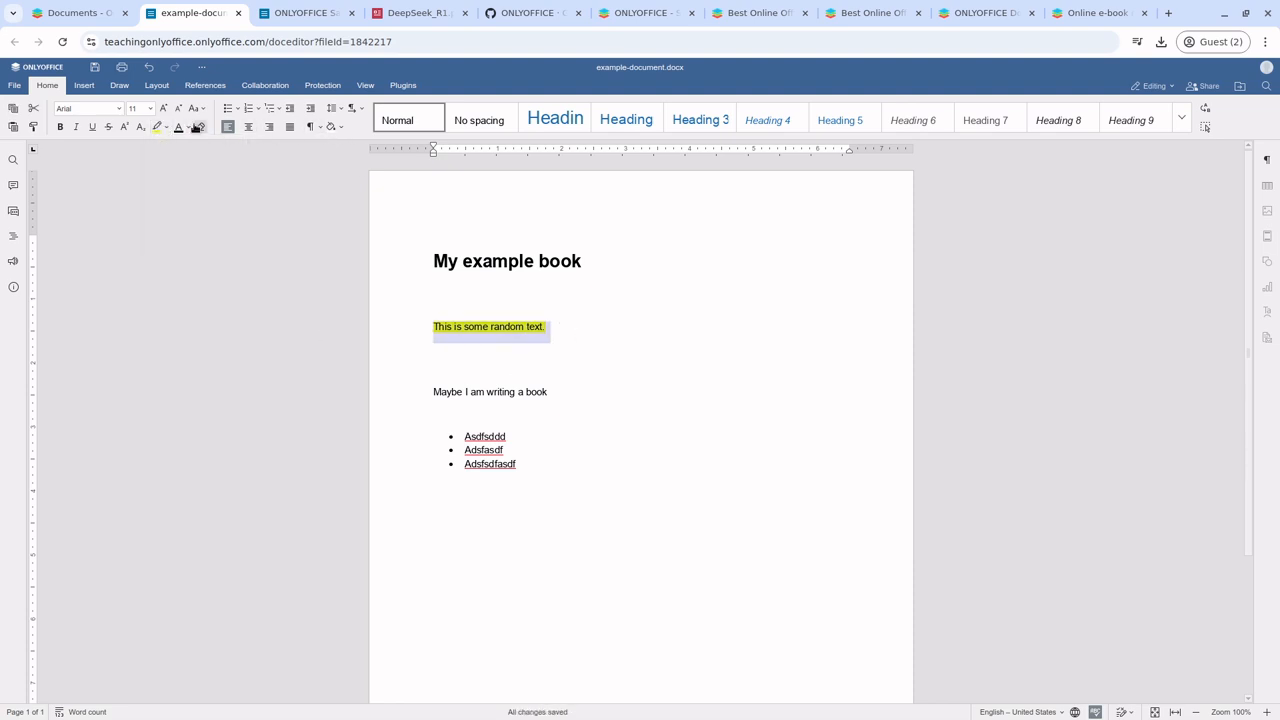
pyautogui.click(166, 127)
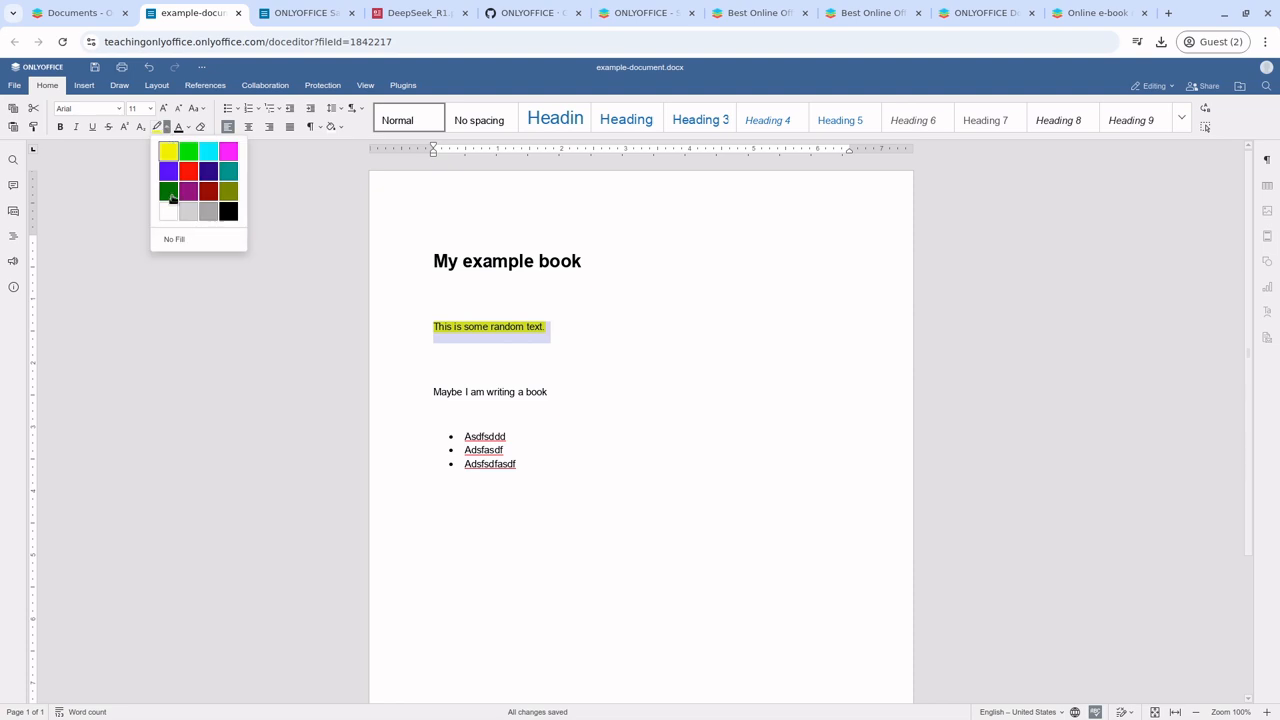
pyautogui.click(172, 239)
pyautogui.click(731, 395)
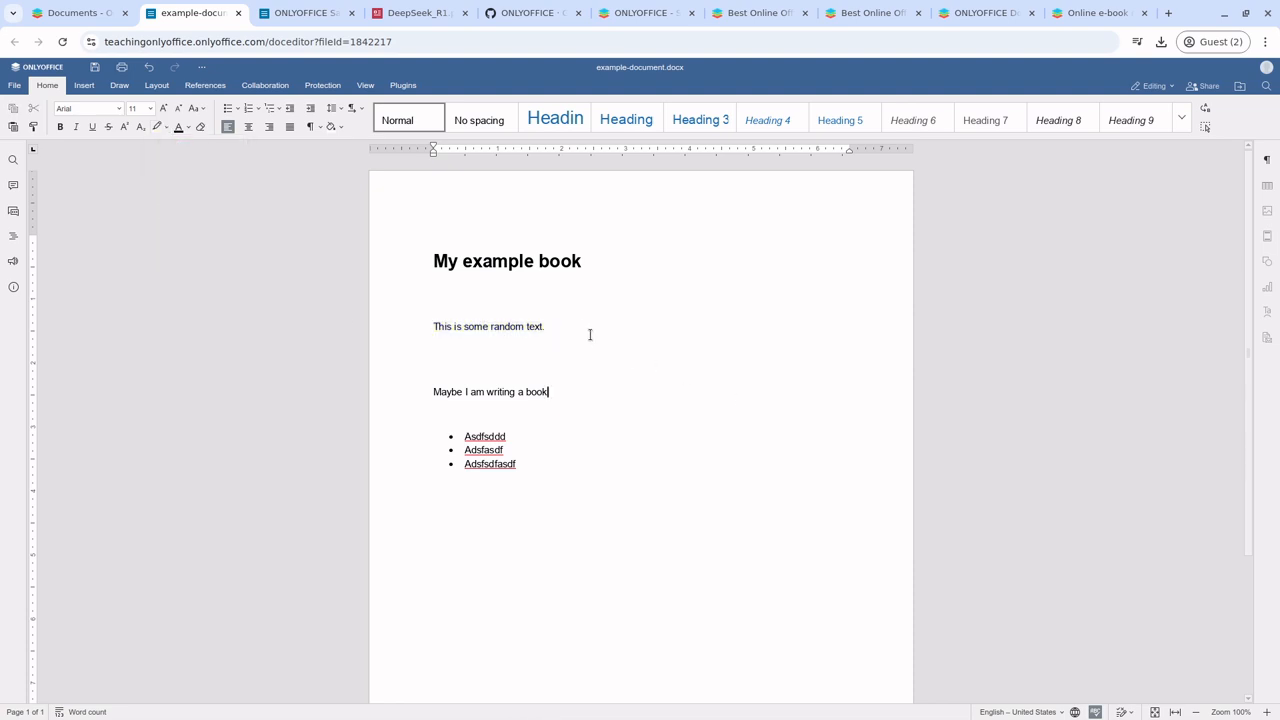
# Color the text of "This is some random text." with the blue theme color
pyautogui.moveTo(252, 348); pyautogui.dragTo(520, 346)
pyautogui.click(518, 345)
pyautogui.tripleClick(510, 330)
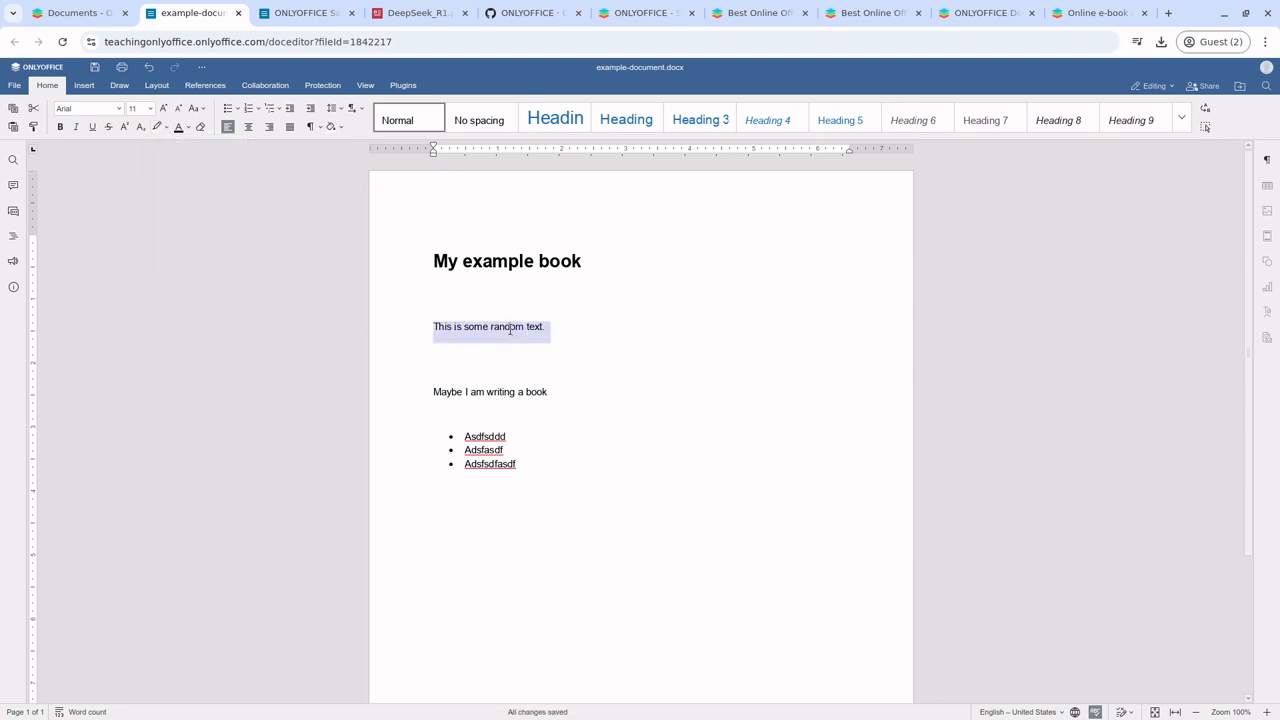
pyautogui.tripleClick(508, 330)
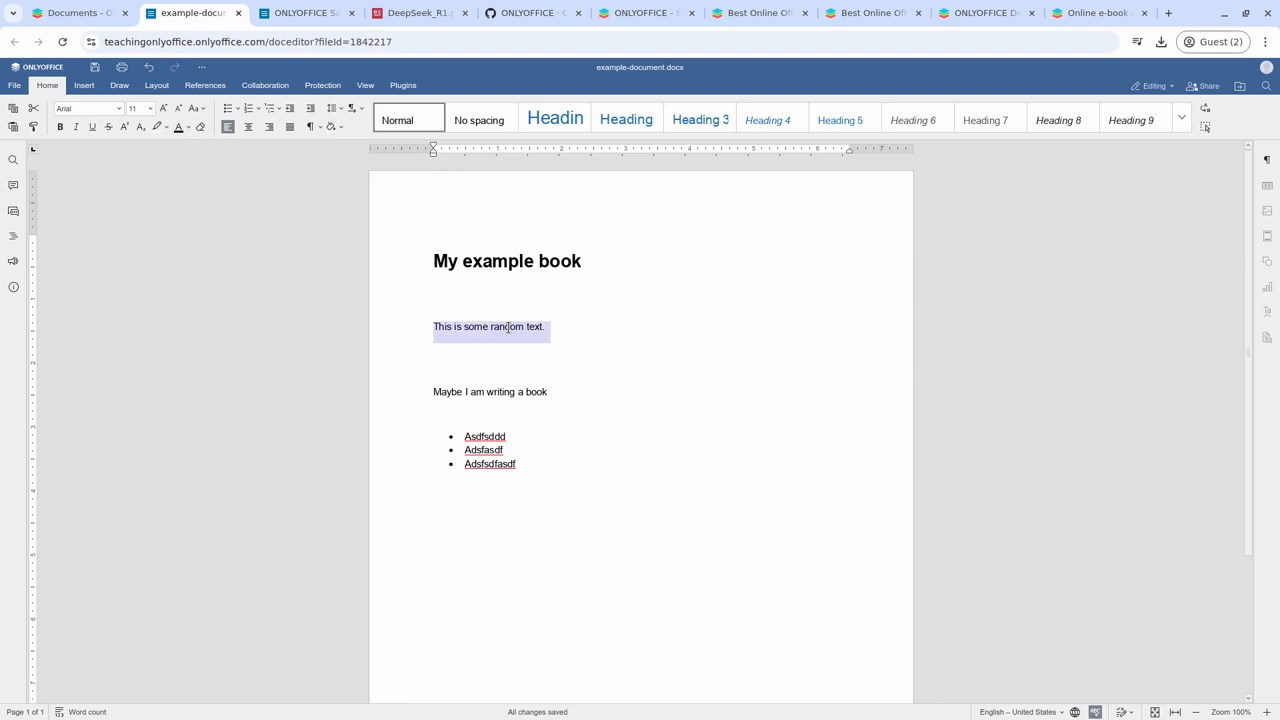
pyautogui.click(188, 127)
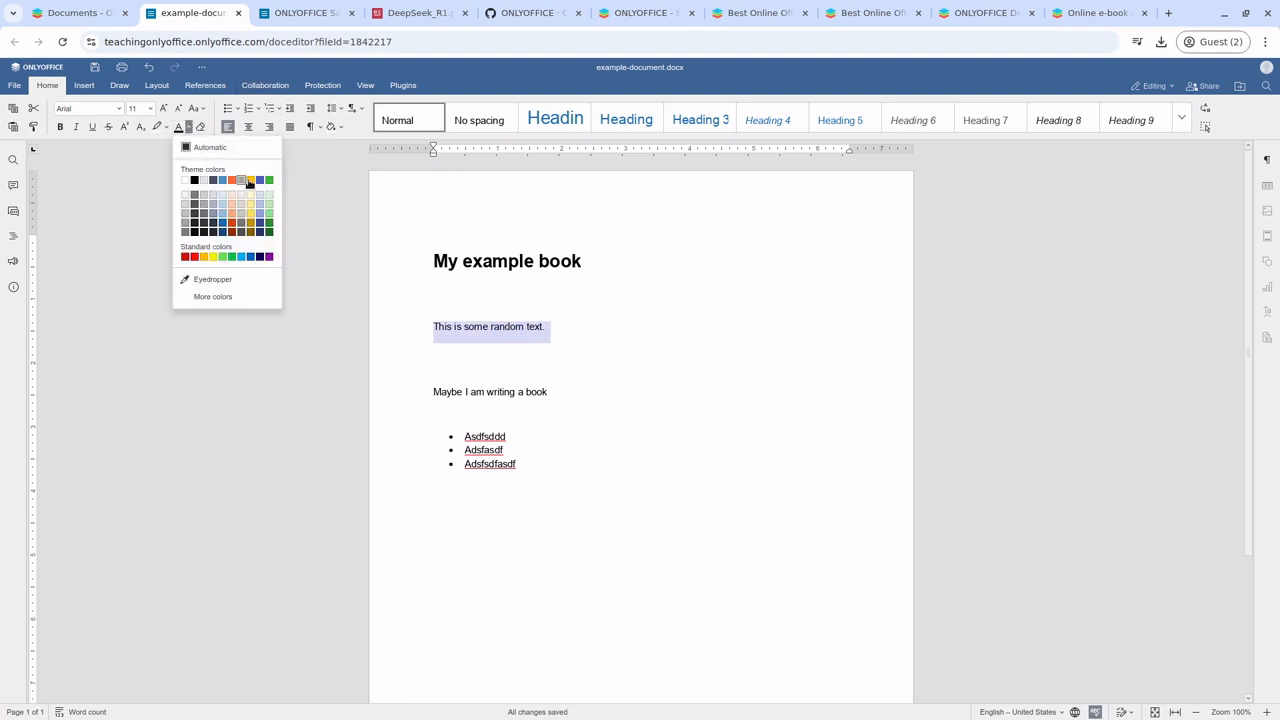
pyautogui.click(259, 180)
pyautogui.click(679, 479)
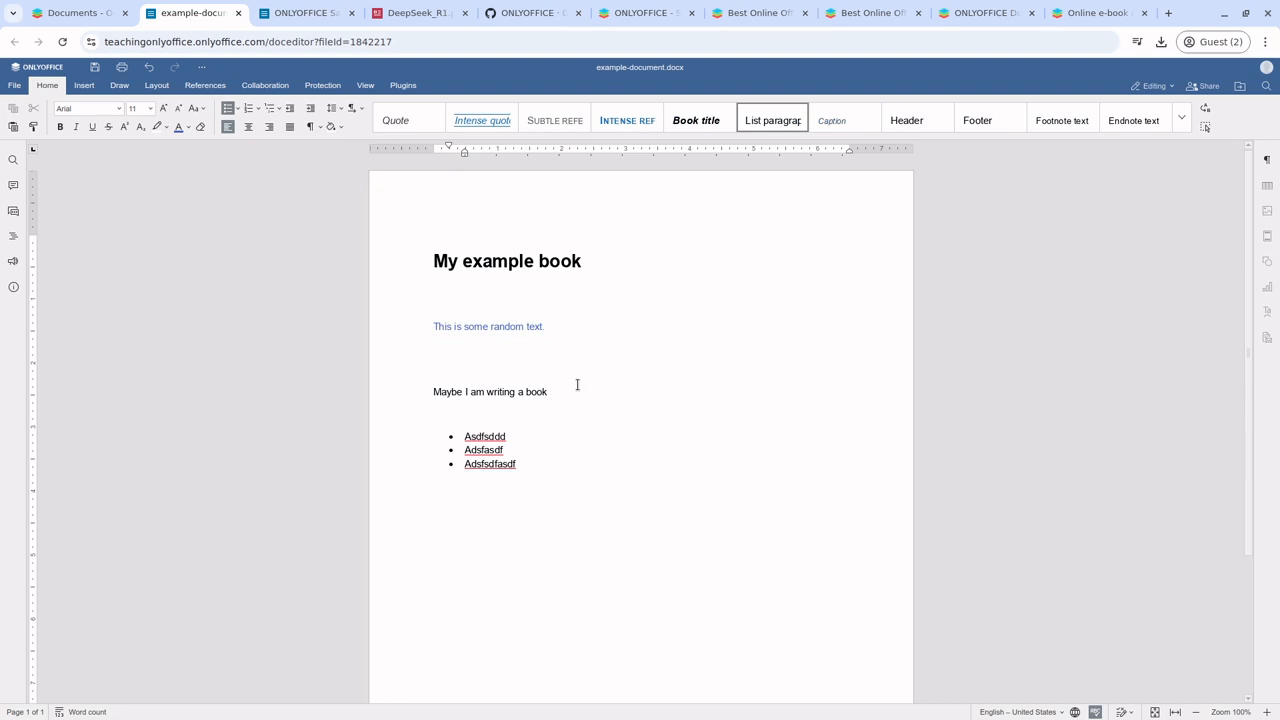
# Color the text of "Maybe I am writing a book" with the green theme color
pyautogui.moveTo(551, 393); pyautogui.dragTo(433, 395)
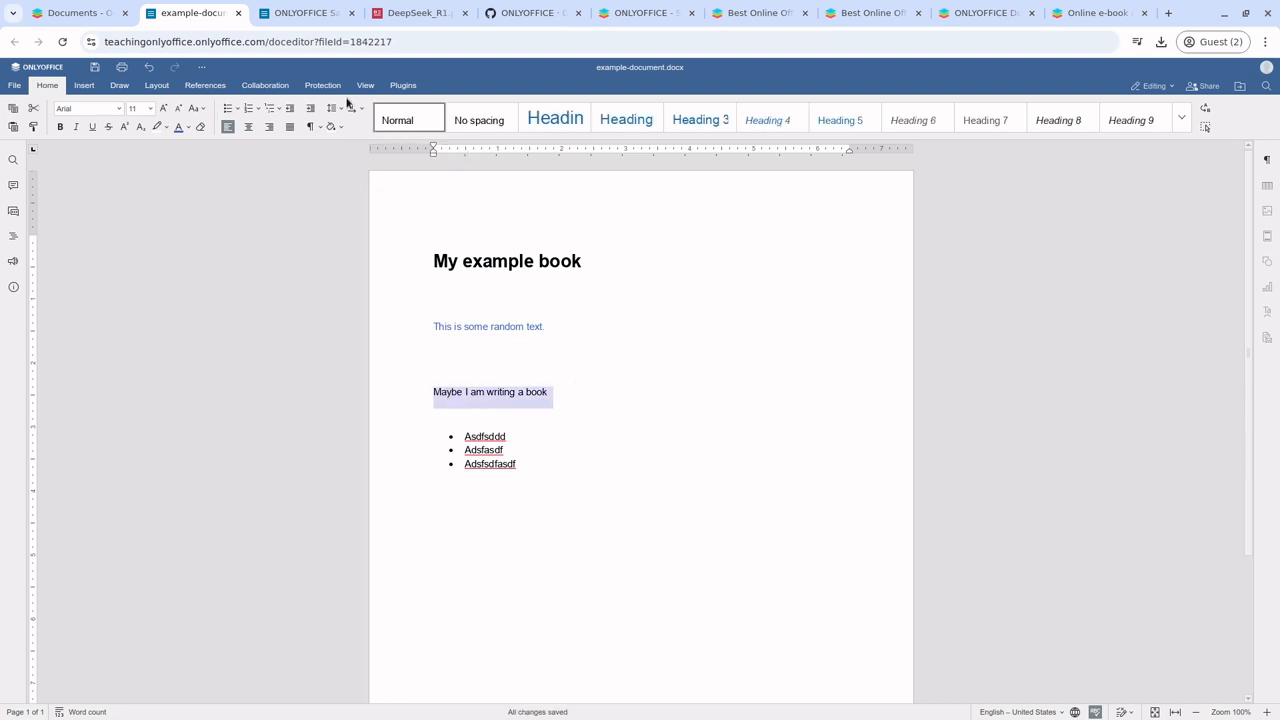
pyautogui.click(188, 127)
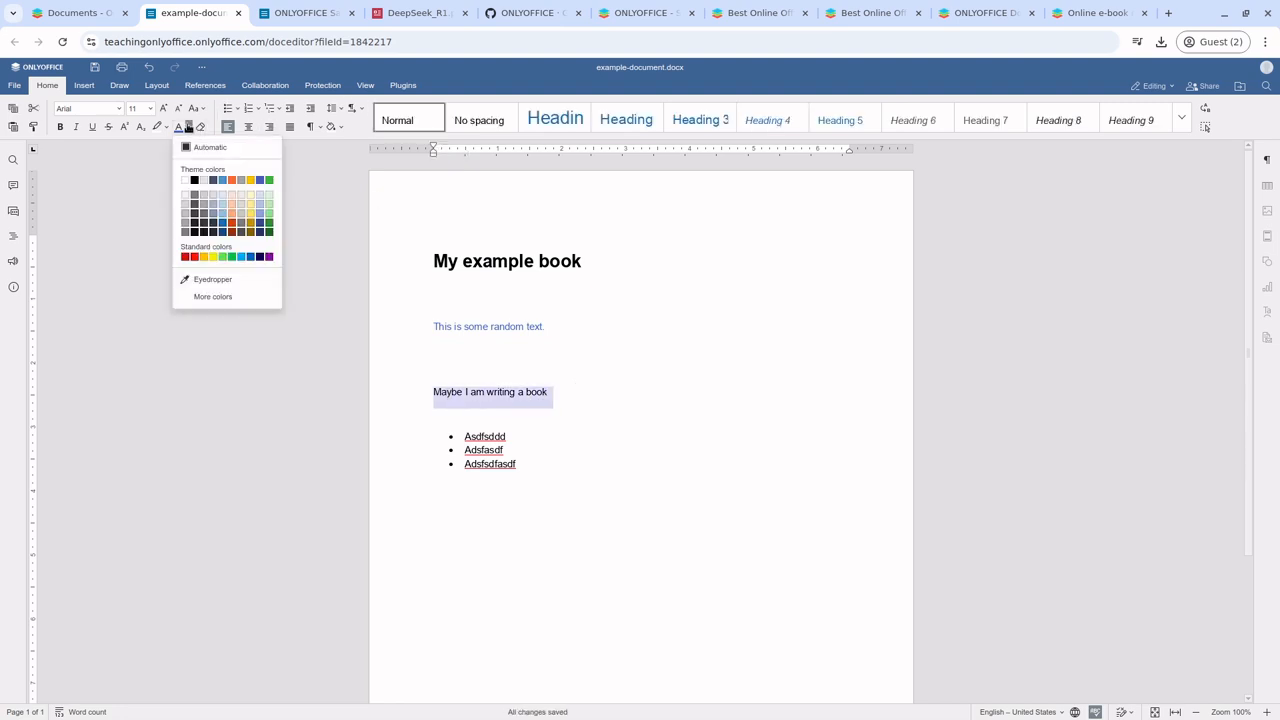
pyautogui.click(269, 181)
pyautogui.click(608, 440)
# Make the three bulleted list items bold, and remove the bold again
pyautogui.scroll(1, 700, 504)
pyautogui.scroll(1, 700, 504)
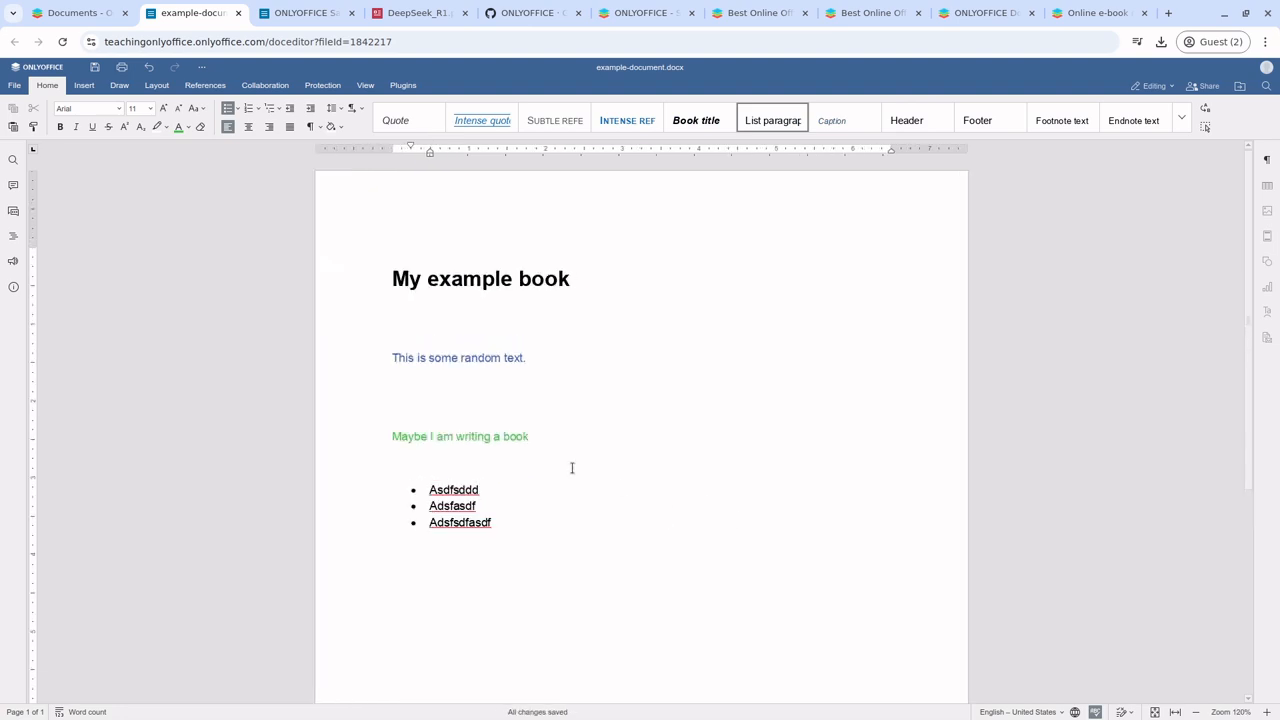
pyautogui.moveTo(560, 554); pyautogui.dragTo(401, 476)
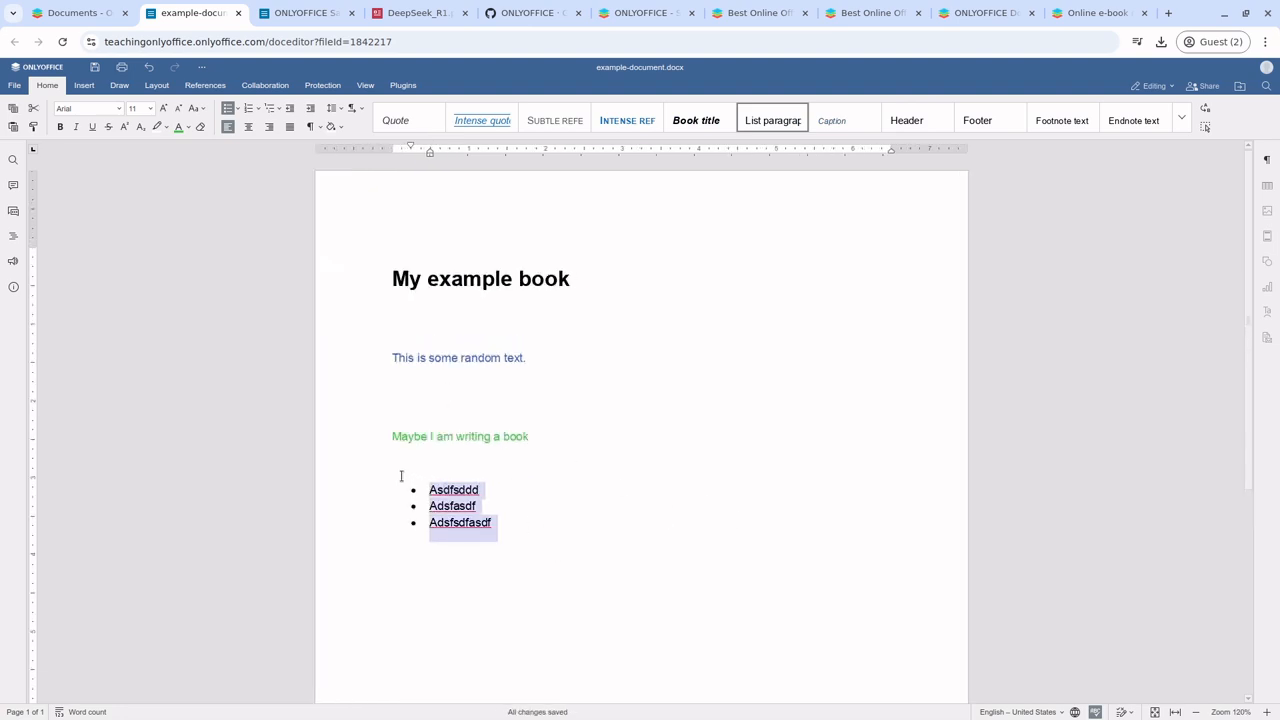
pyautogui.hotkey('ctrl', 'b')
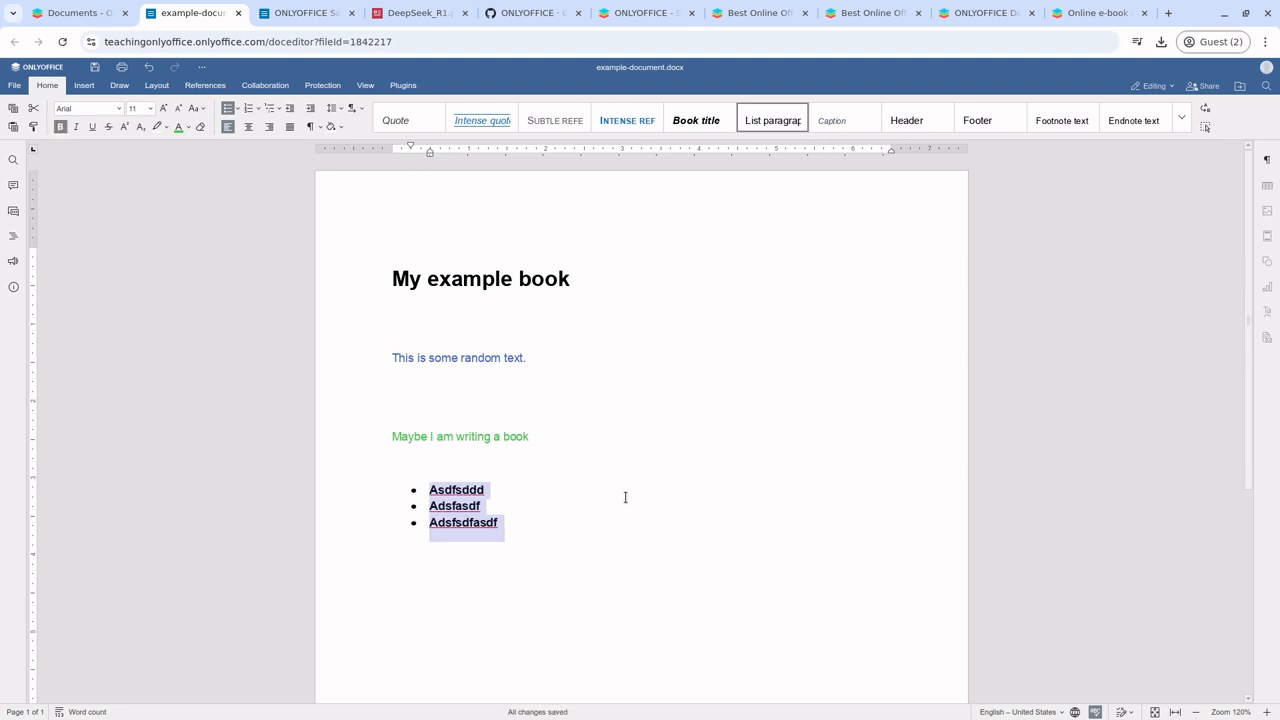
pyautogui.hotkey('ctrl', 'b')
# Paste a copy of the first list item's text below "This is some random text." and undo the paste
pyautogui.moveTo(533, 527); pyautogui.dragTo(450, 481)
pyautogui.click(450, 482)
pyautogui.doubleClick(451, 486)
pyautogui.hotkey('ctrl', 'c')
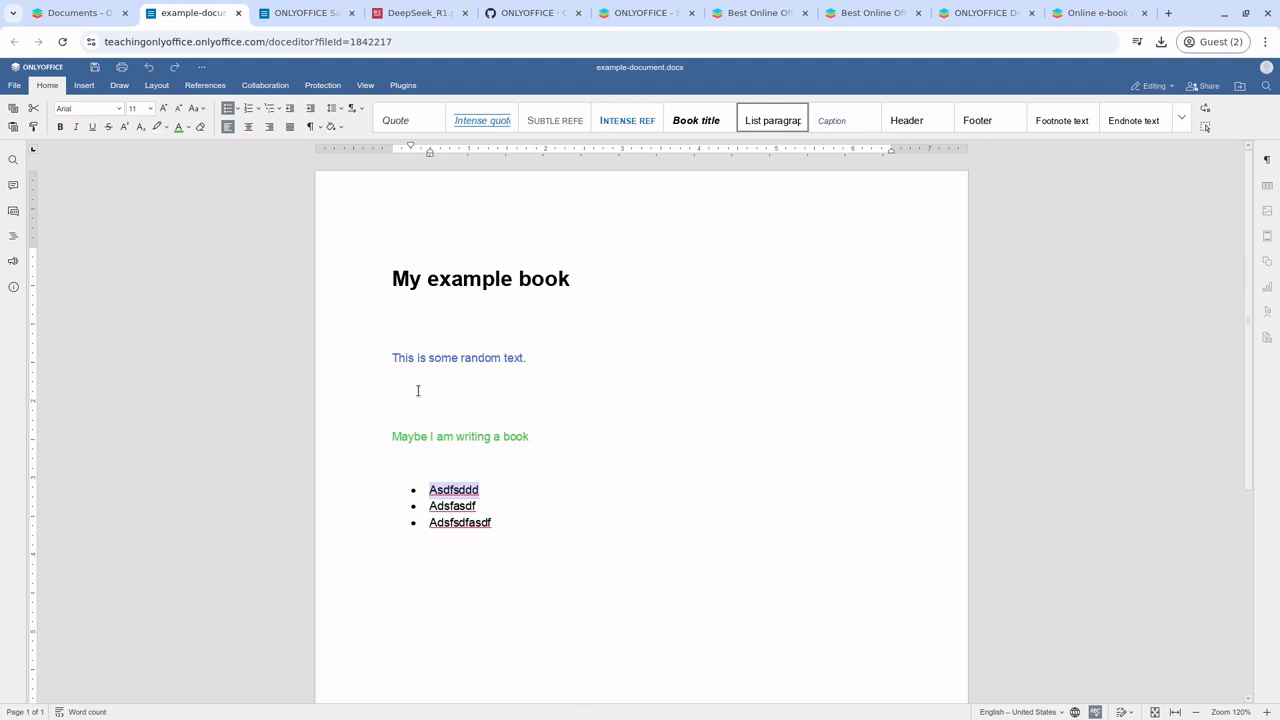
pyautogui.click(418, 391)
pyautogui.hotkey('ctrl', 'v')
pyautogui.hotkey('ctrl', 'z')
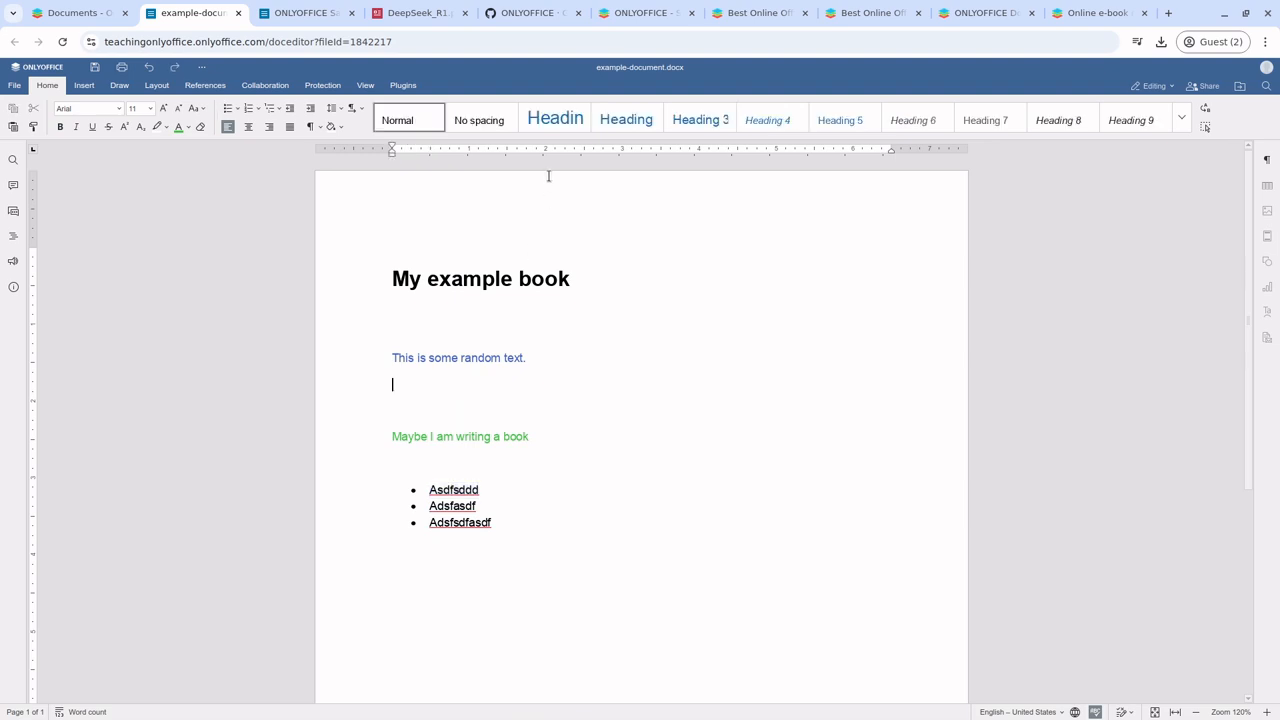
# Apply the Heading 2 style to the line "This is some random text."
pyautogui.moveTo(534, 366); pyautogui.dragTo(374, 363)
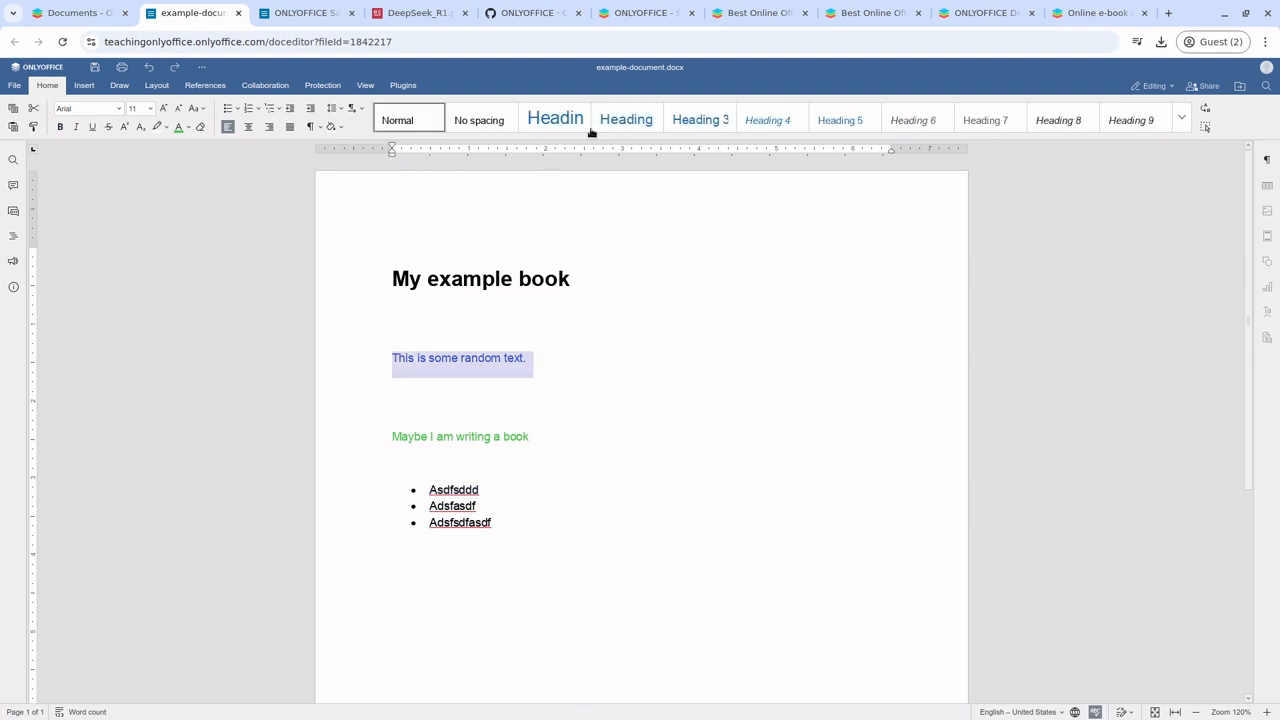
pyautogui.click(623, 122)
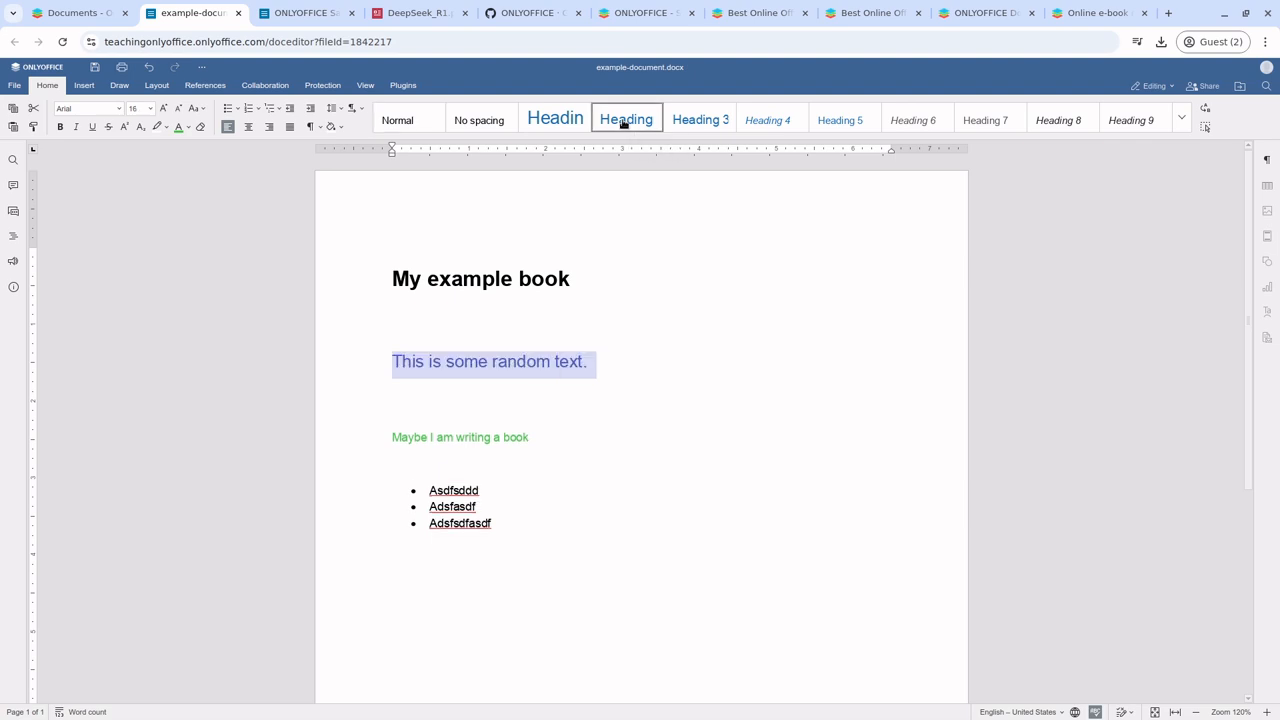
pyautogui.click(667, 412)
# Try center, left and right alignment on "This is some random text." and leave the line justified
pyautogui.moveTo(595, 367); pyautogui.dragTo(316, 355)
pyautogui.click(249, 128)
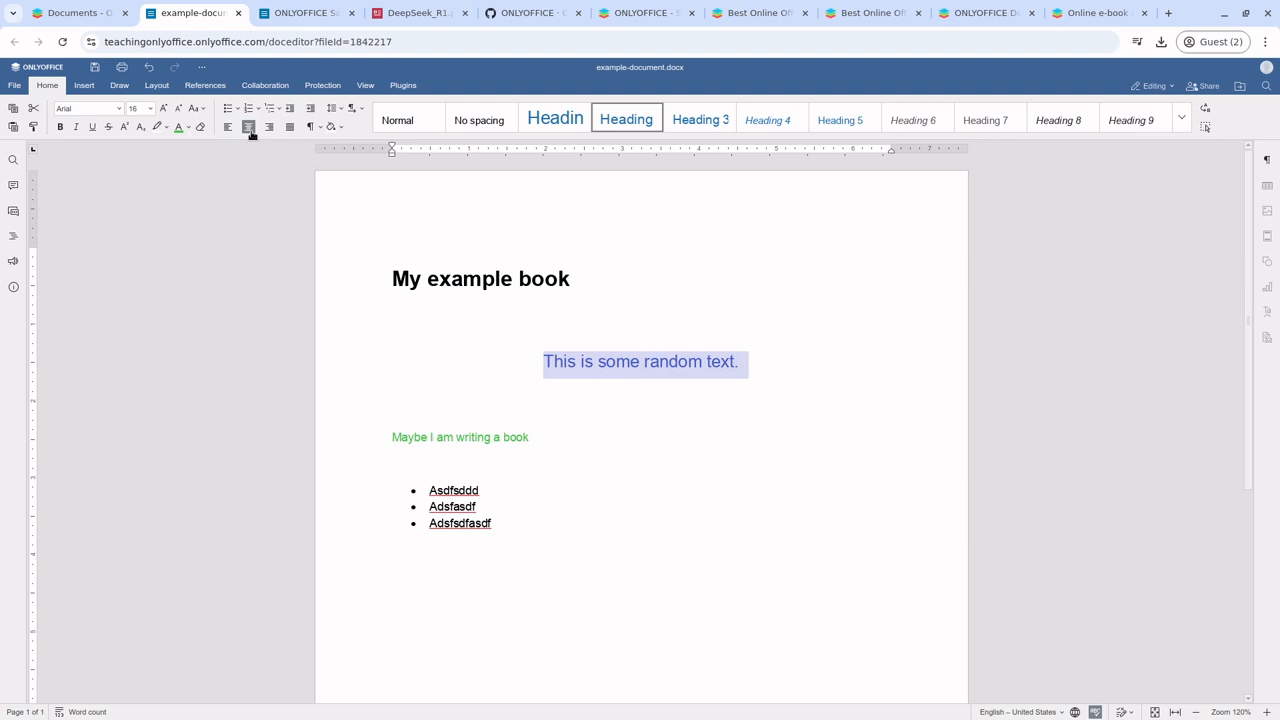
pyautogui.click(228, 127)
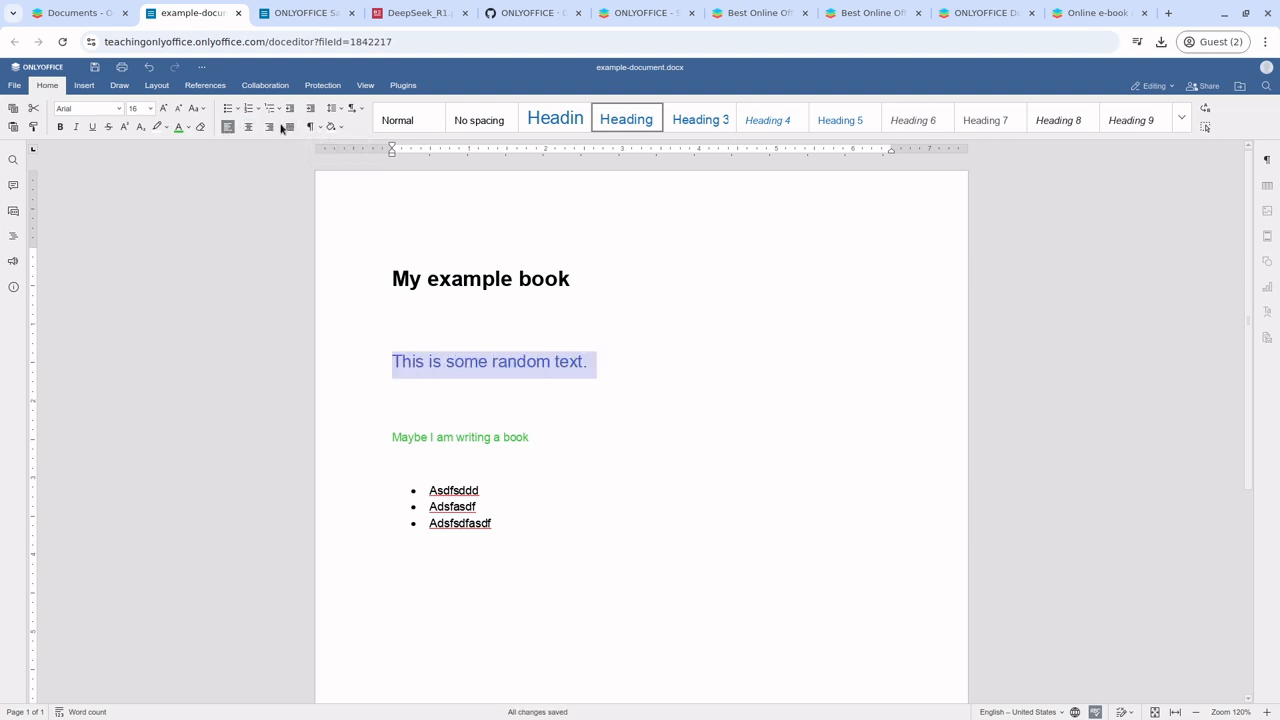
pyautogui.click(286, 127)
pyautogui.click(269, 127)
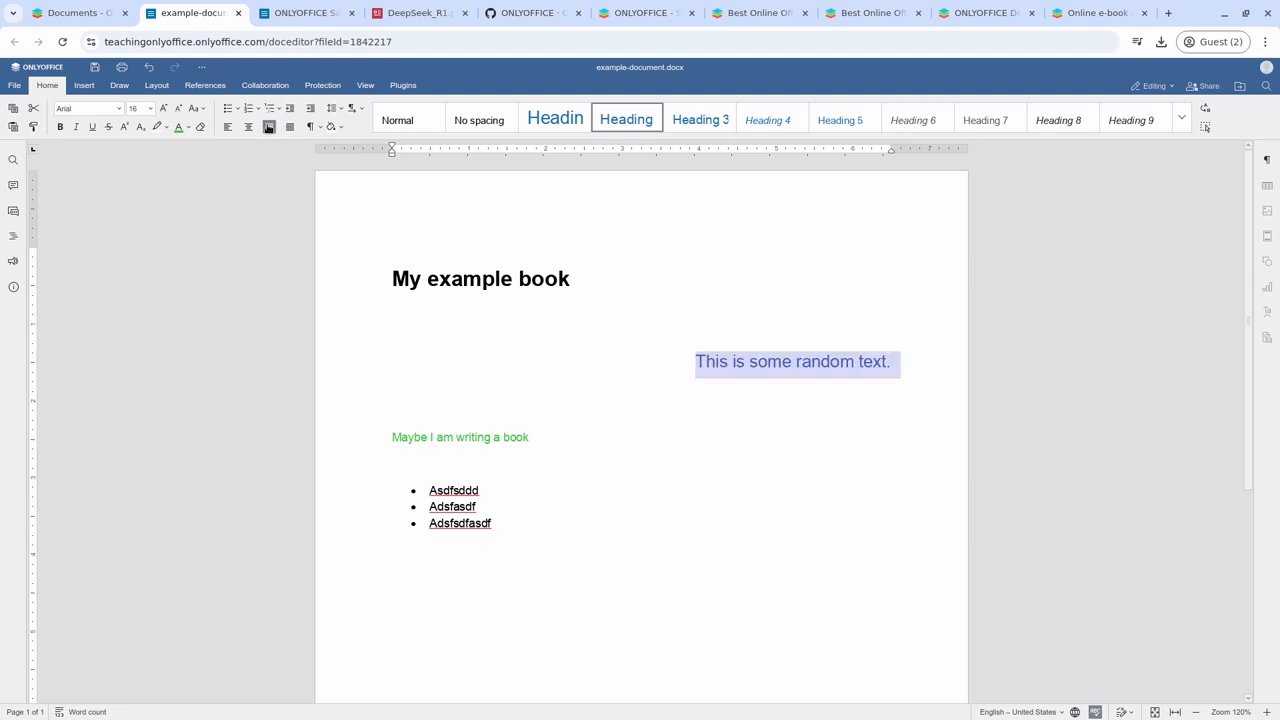
pyautogui.click(289, 127)
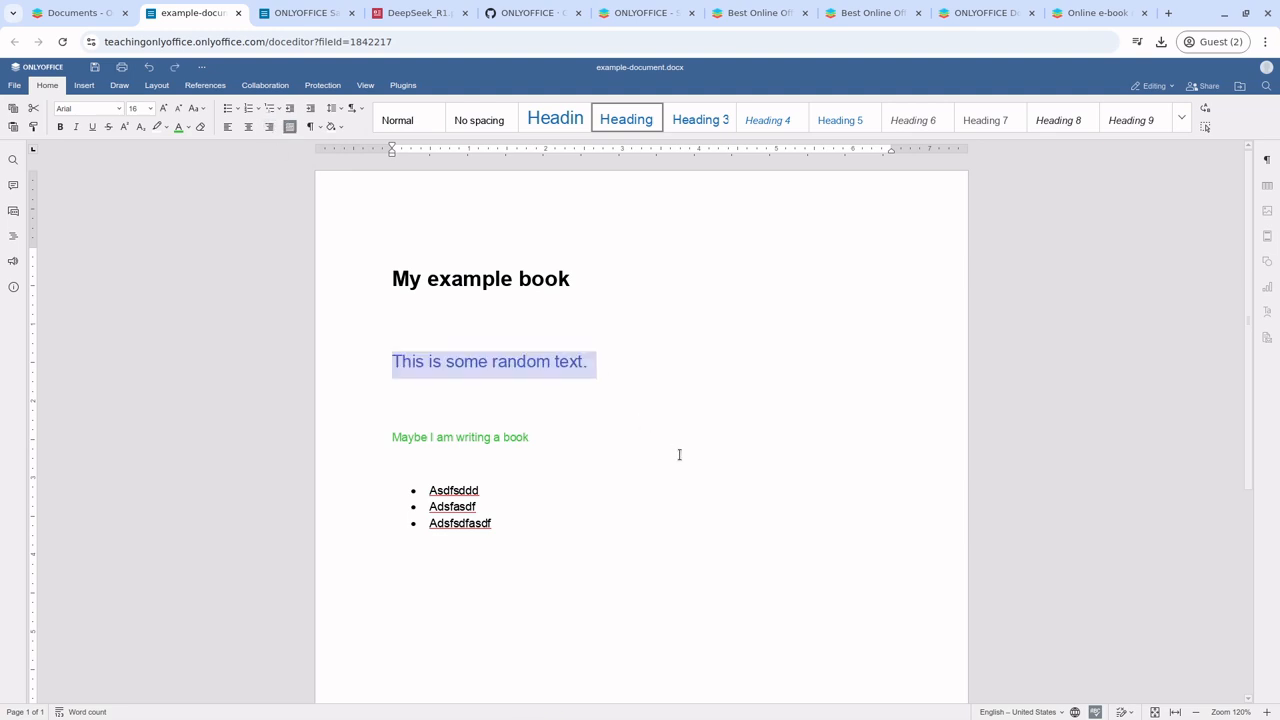
# Insert the picture of the hockey-playing polar bear and wolves into the document
pyautogui.click(480, 404)
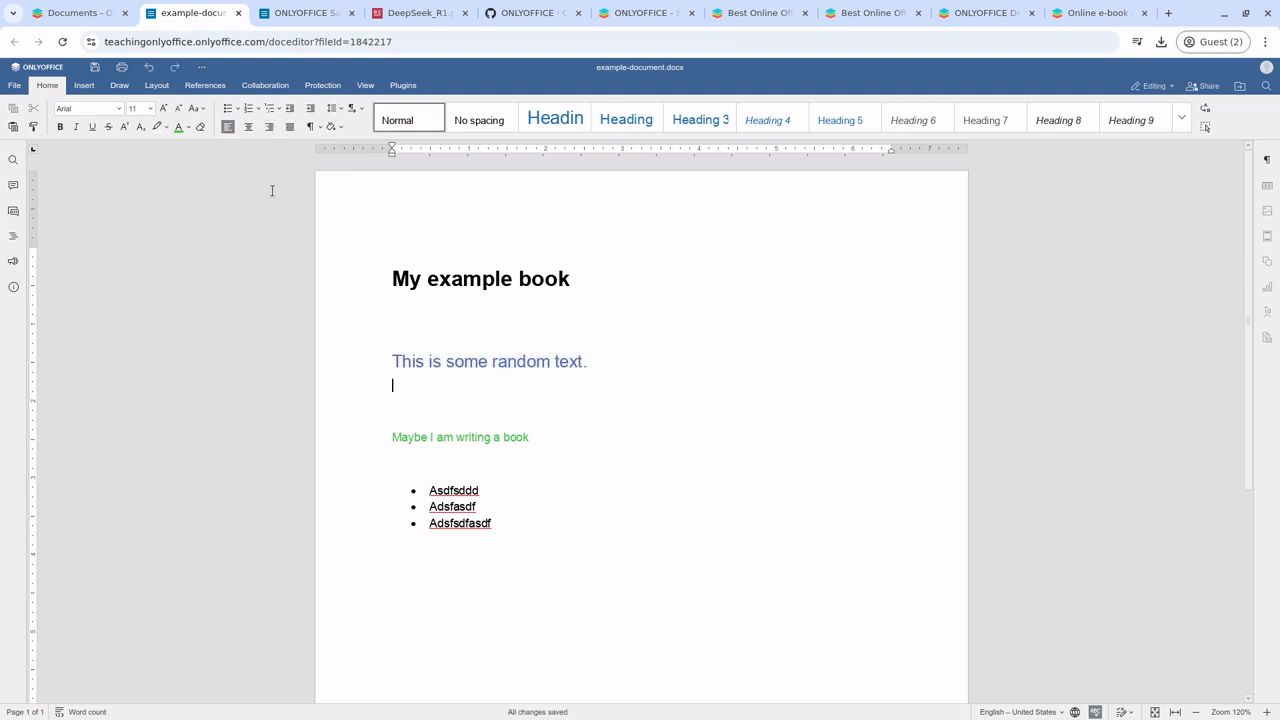
pyautogui.click(84, 85)
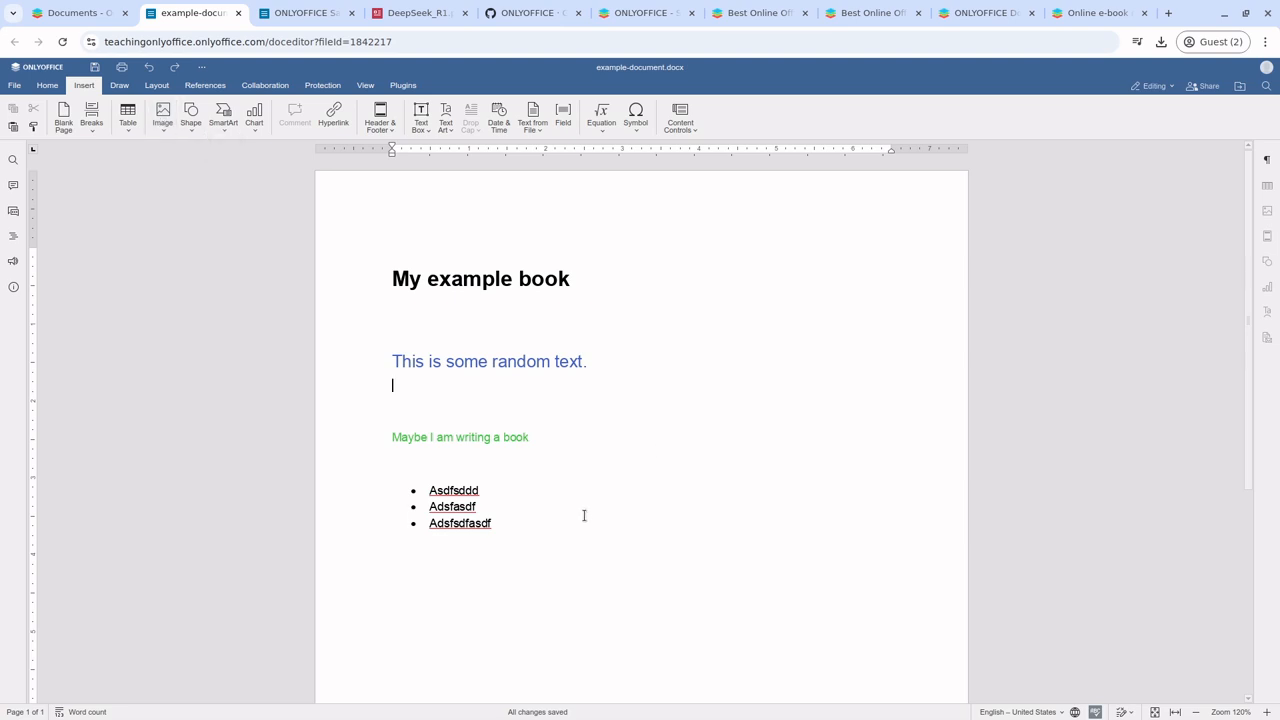
pyautogui.click(162, 128)
pyautogui.click(182, 154)
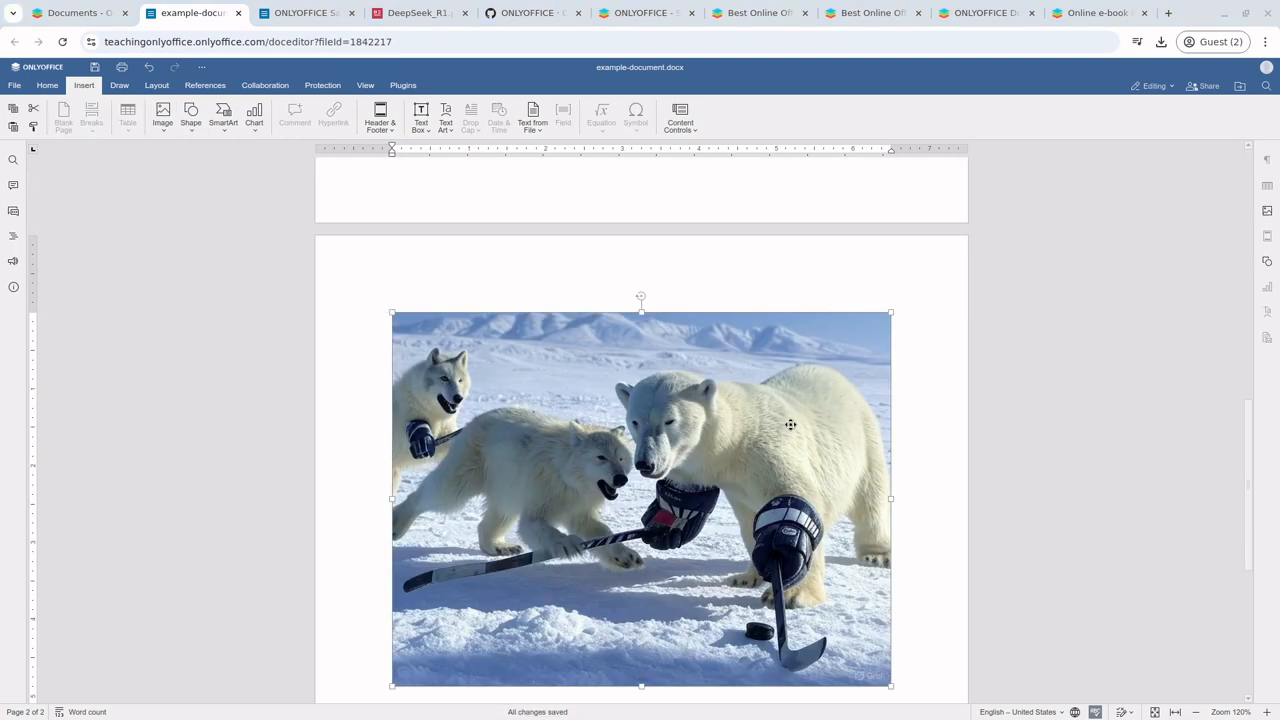
# Examine the inserted picture on page 2 and how it sits relative to the headings and bulleted list on page 1
pyautogui.scroll(-1, 791, 425)
pyautogui.scroll(1, 791, 425)
pyautogui.scroll(5, 789, 418)
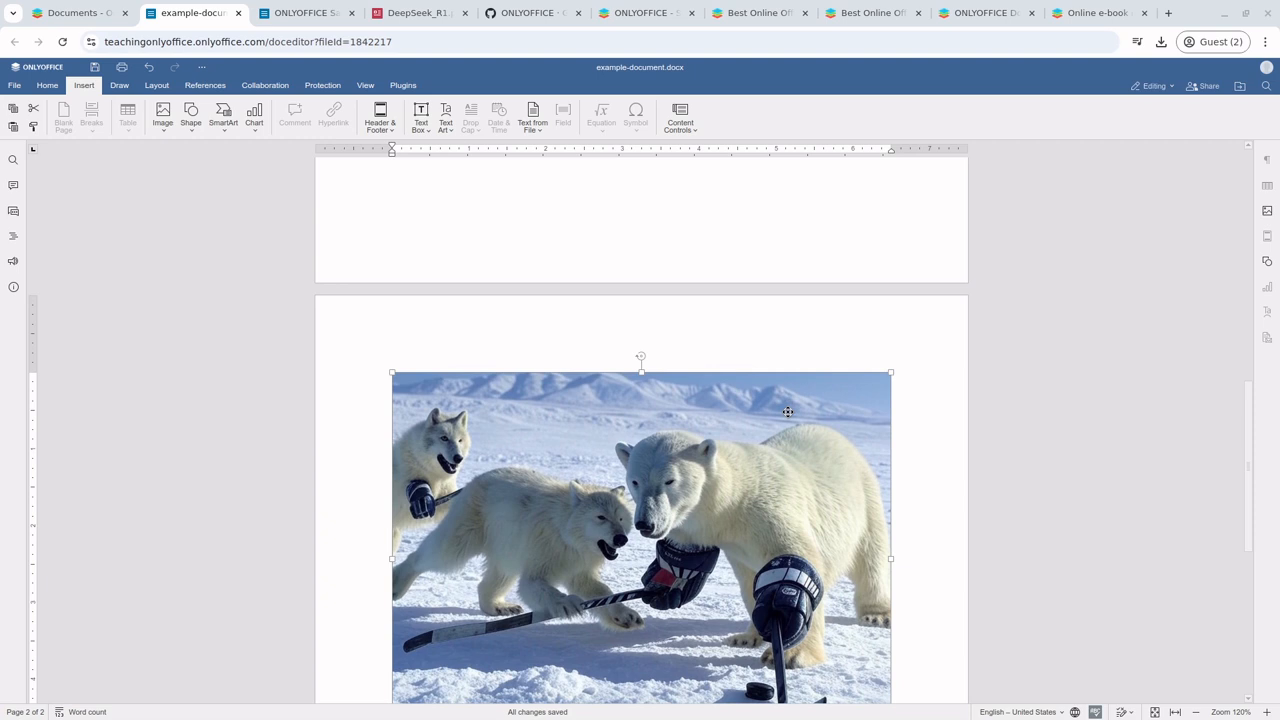
pyautogui.scroll(-1, 788, 412)
pyautogui.scroll(-4, 788, 412)
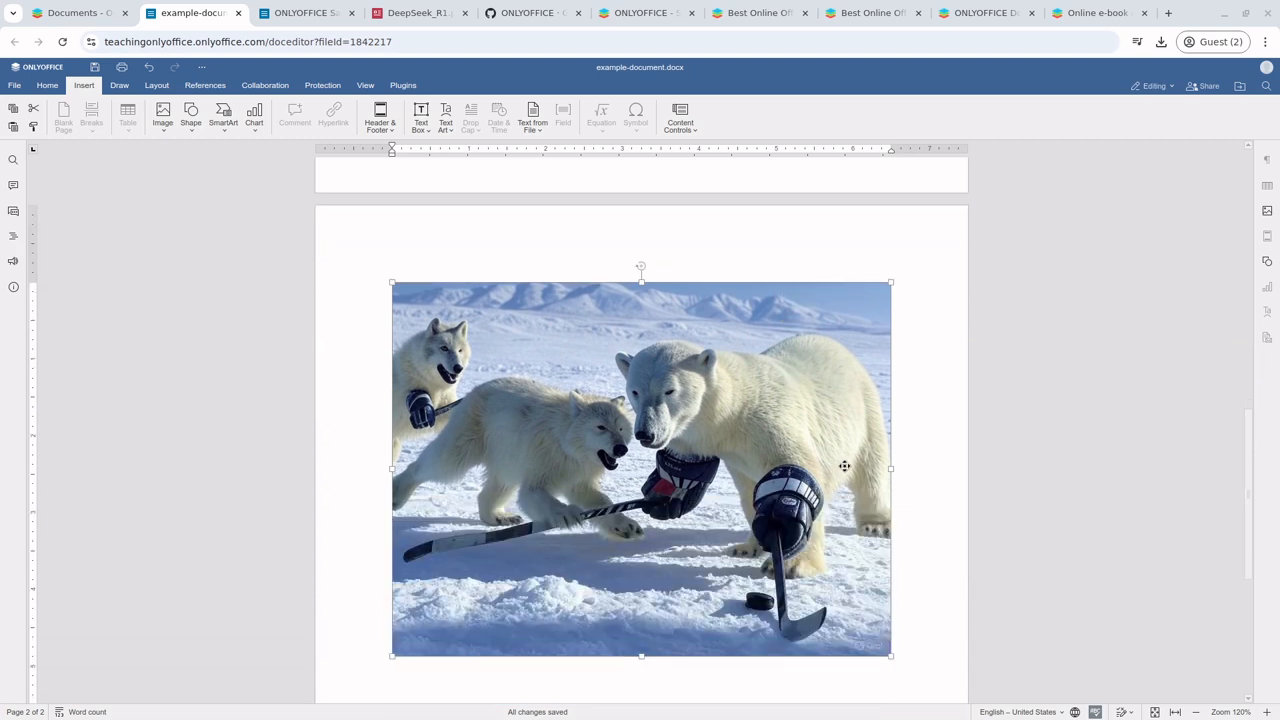
pyautogui.scroll(2, 829, 500)
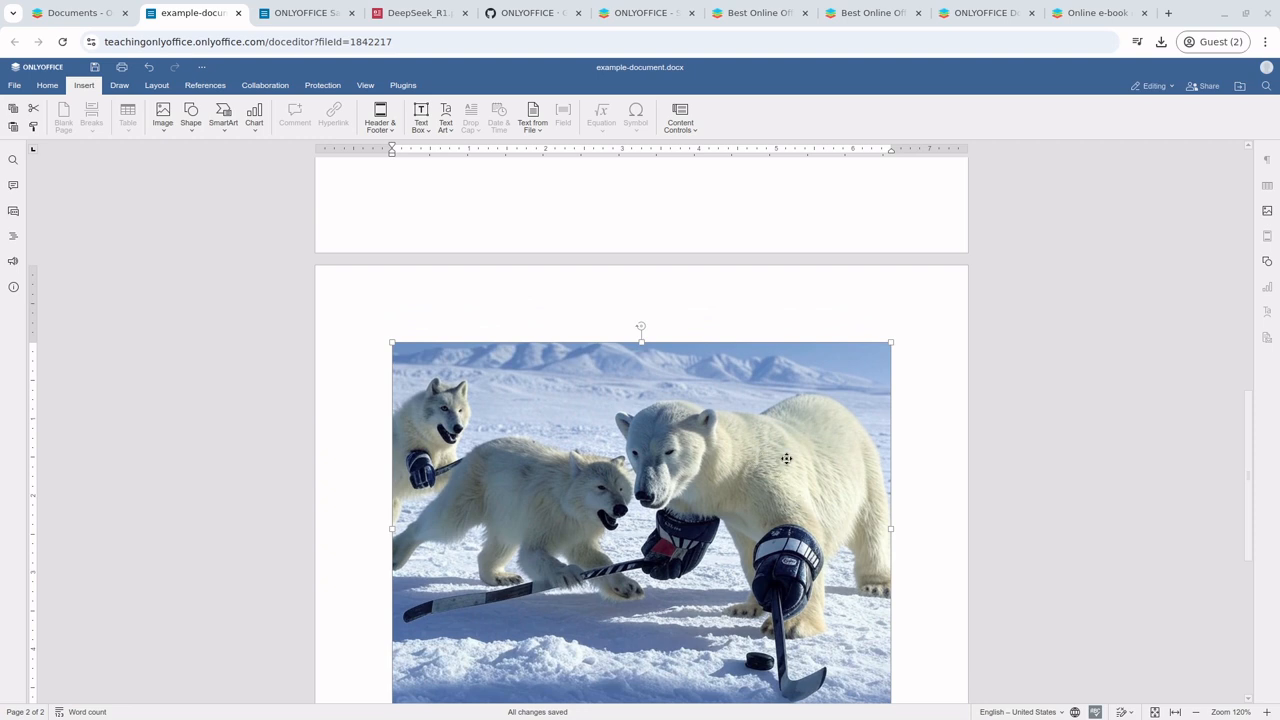
pyautogui.scroll(1, 760, 456)
pyautogui.scroll(10, 757, 457)
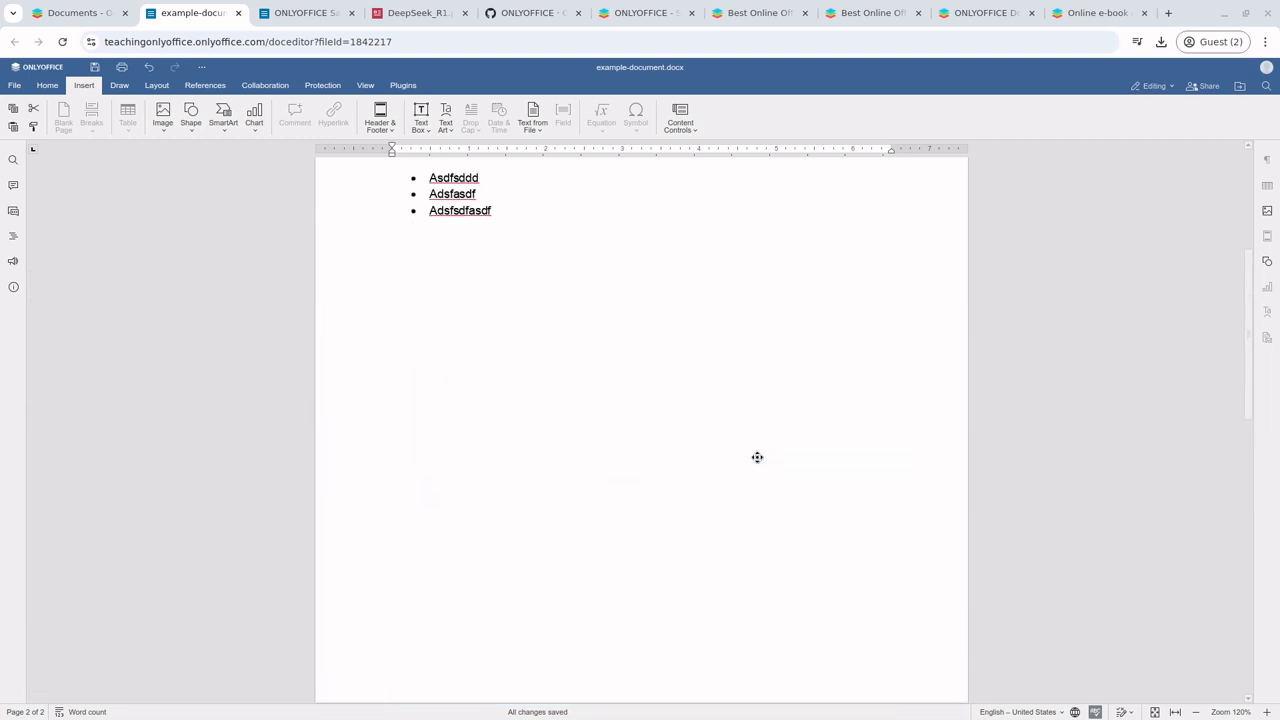
pyautogui.click(644, 464)
pyautogui.scroll(3, 640, 460)
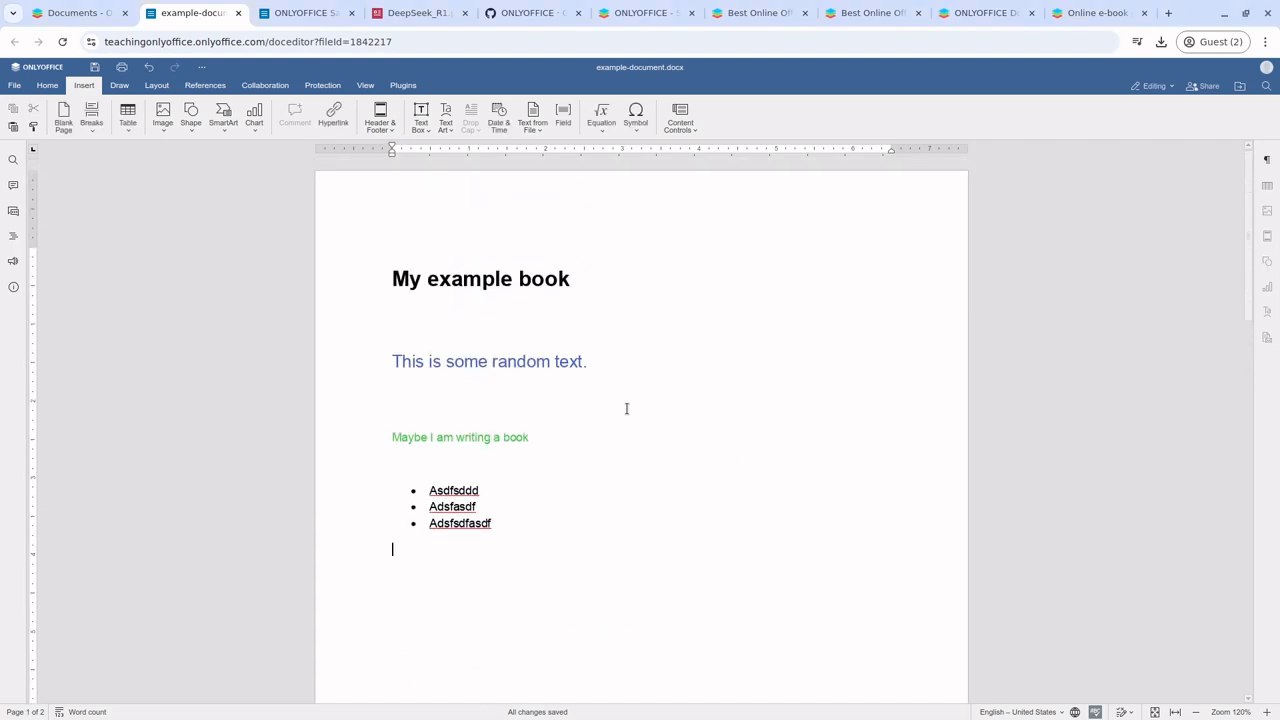
pyautogui.click(672, 404)
pyautogui.scroll(-2, 676, 412)
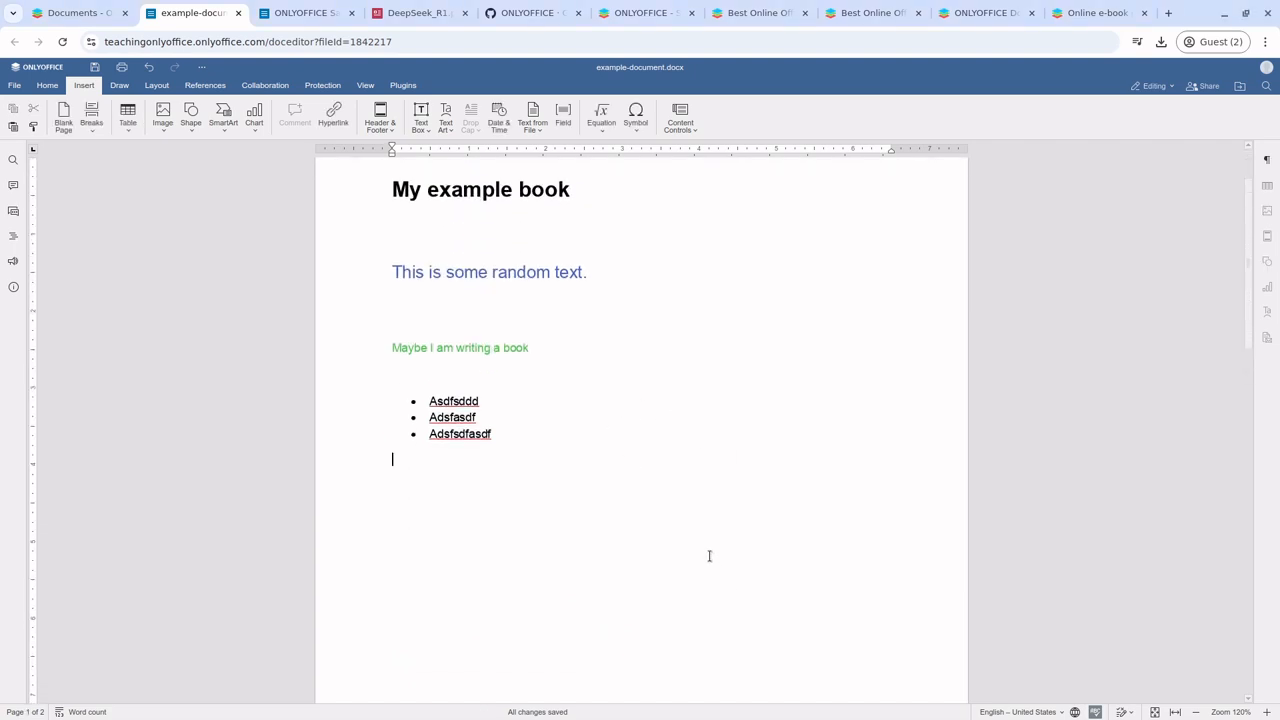
pyautogui.scroll(2, 428, 390)
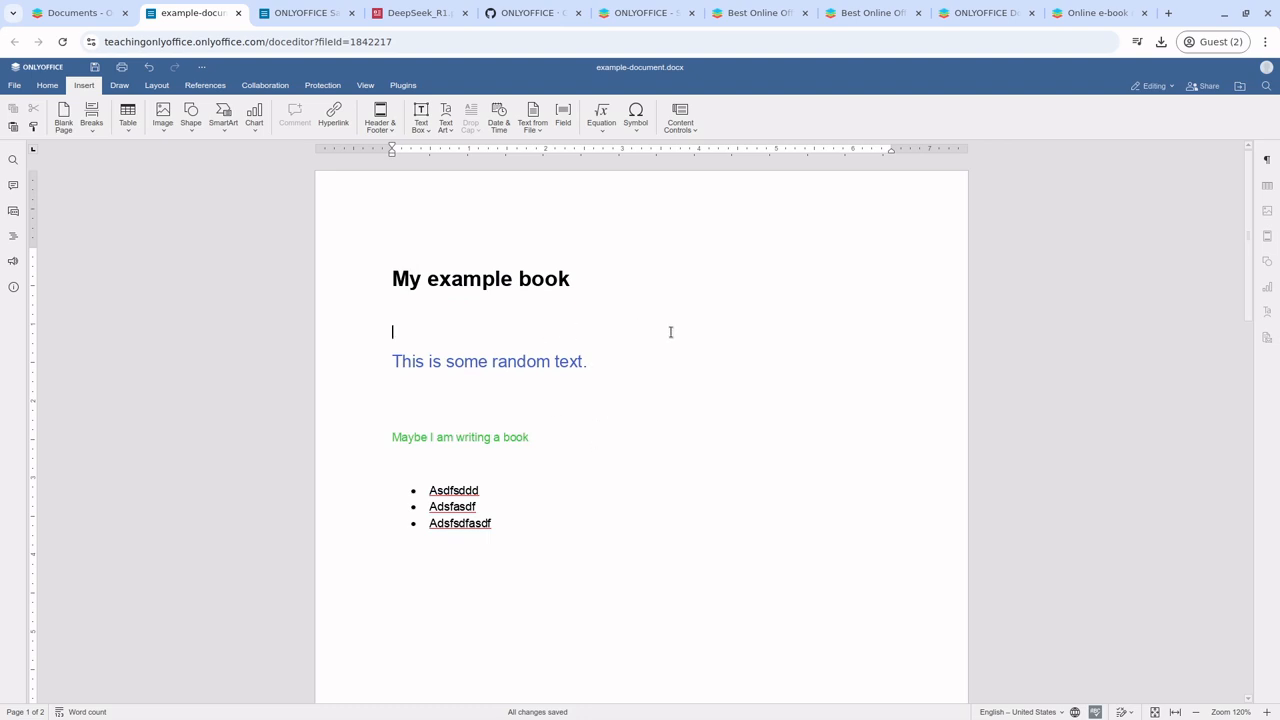
pyautogui.scroll(-1, 757, 395)
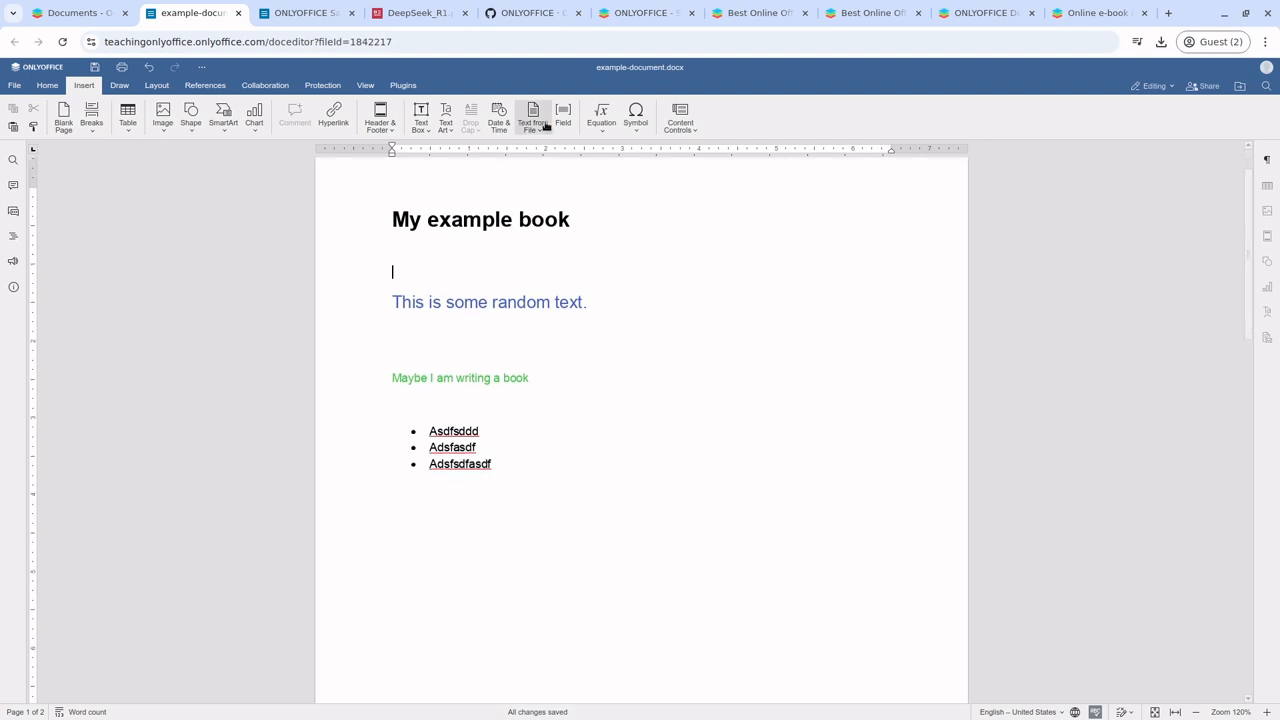
pyautogui.scroll(1, 694, 340)
pyautogui.scroll(-4, 789, 329)
pyautogui.scroll(-10, 653, 498)
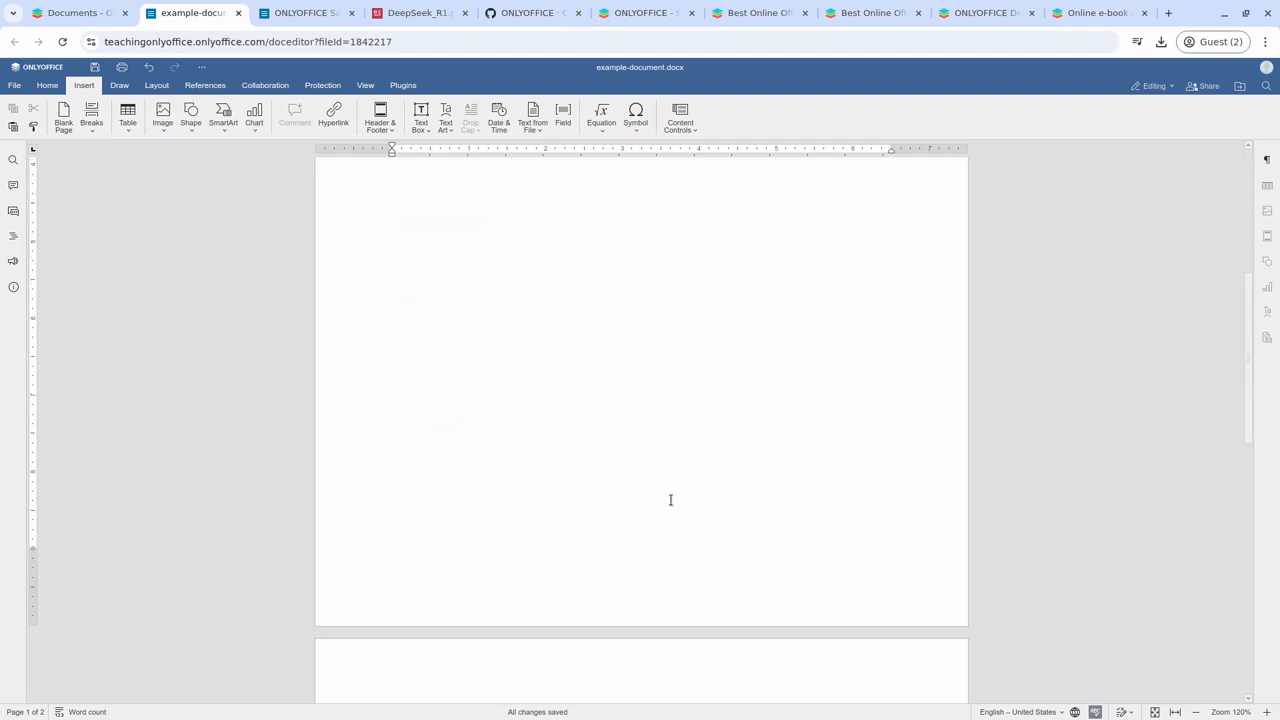
pyautogui.scroll(1, 669, 500)
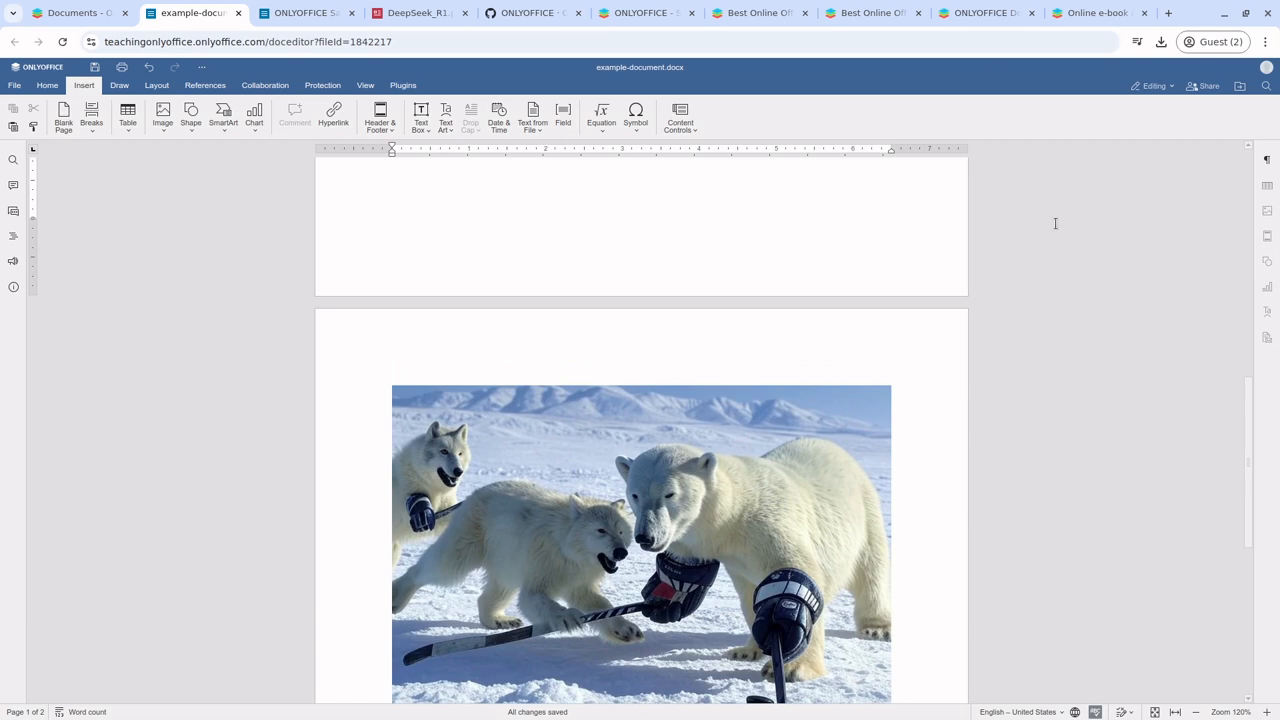
# Look at the ONLYOFFICE page on GitHub, return to the example document and look over its text and picture
pyautogui.click(990, 14)
pyautogui.click(540, 12)
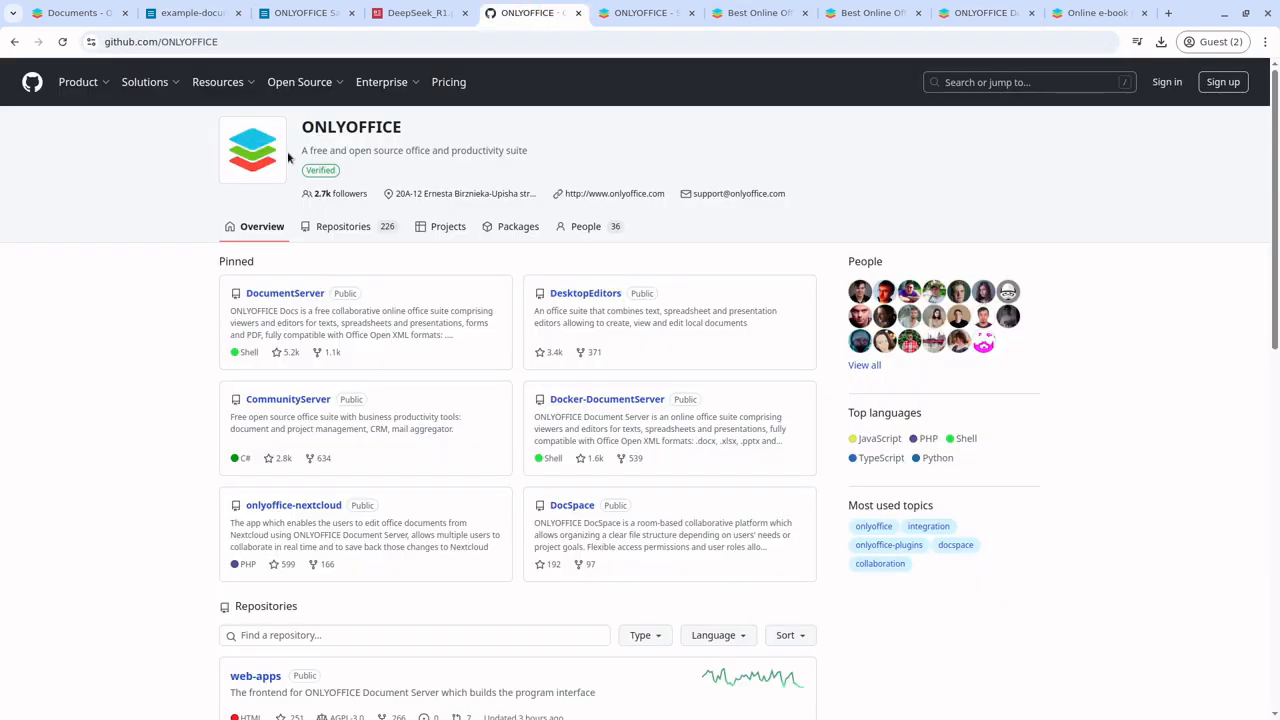
pyautogui.click(200, 12)
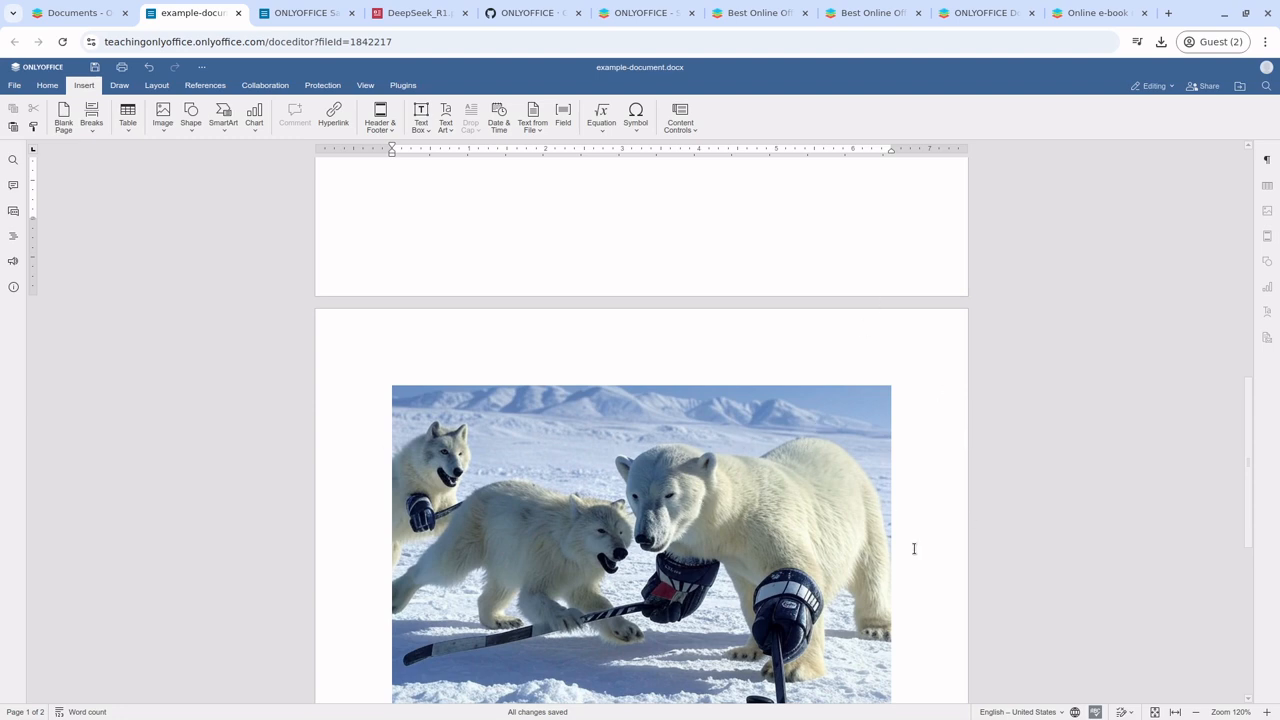
pyautogui.scroll(3, 900, 550)
pyautogui.scroll(6, 880, 558)
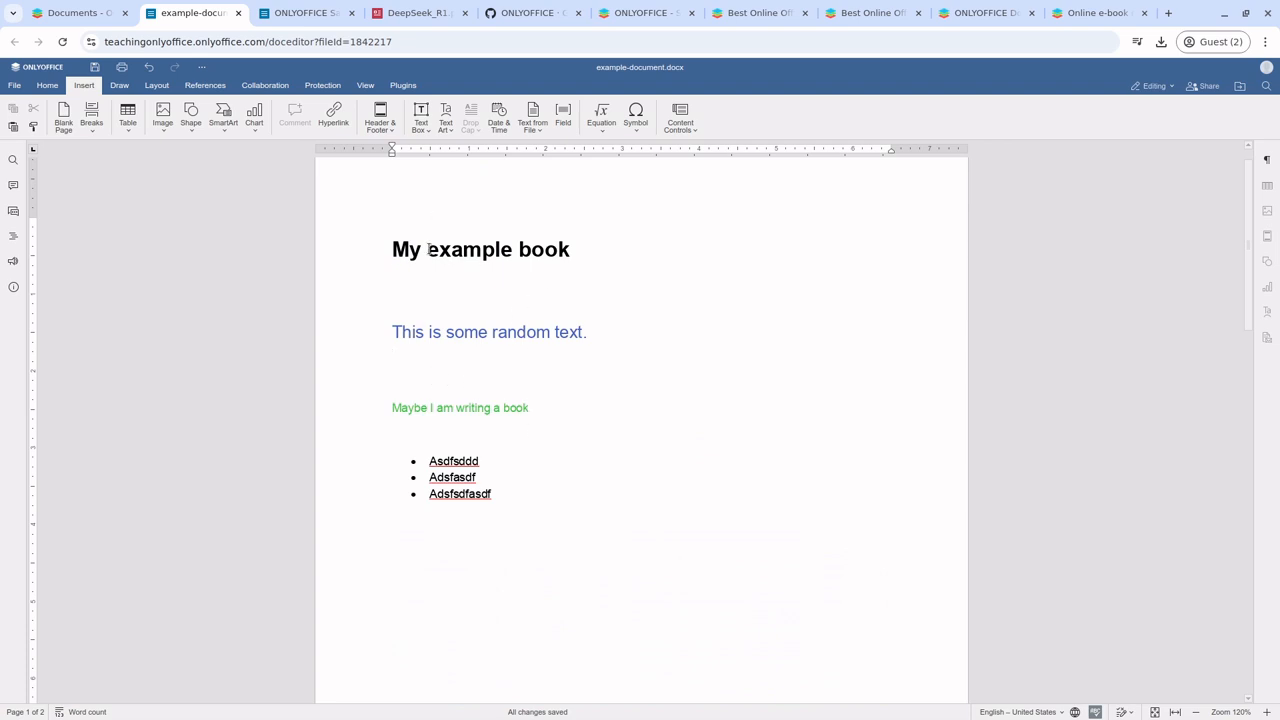
pyautogui.scroll(-1, 613, 702)
pyautogui.scroll(-10, 600, 534)
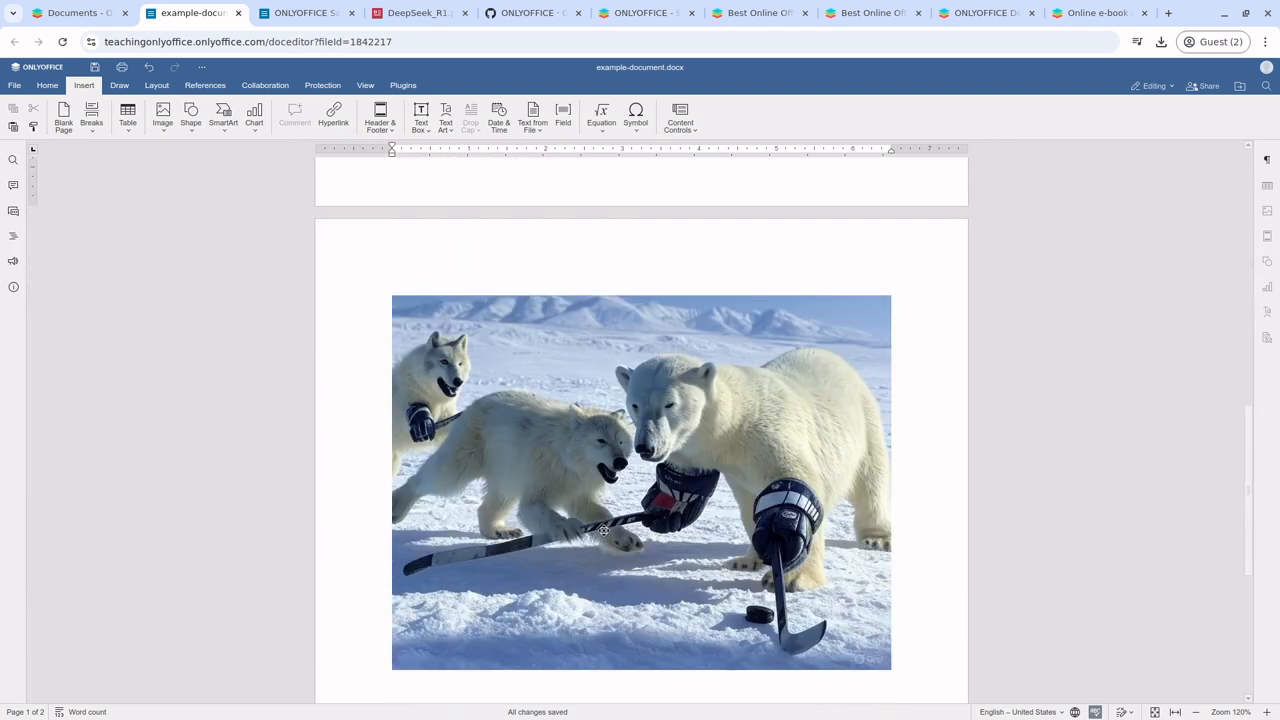
pyautogui.scroll(10, 604, 531)
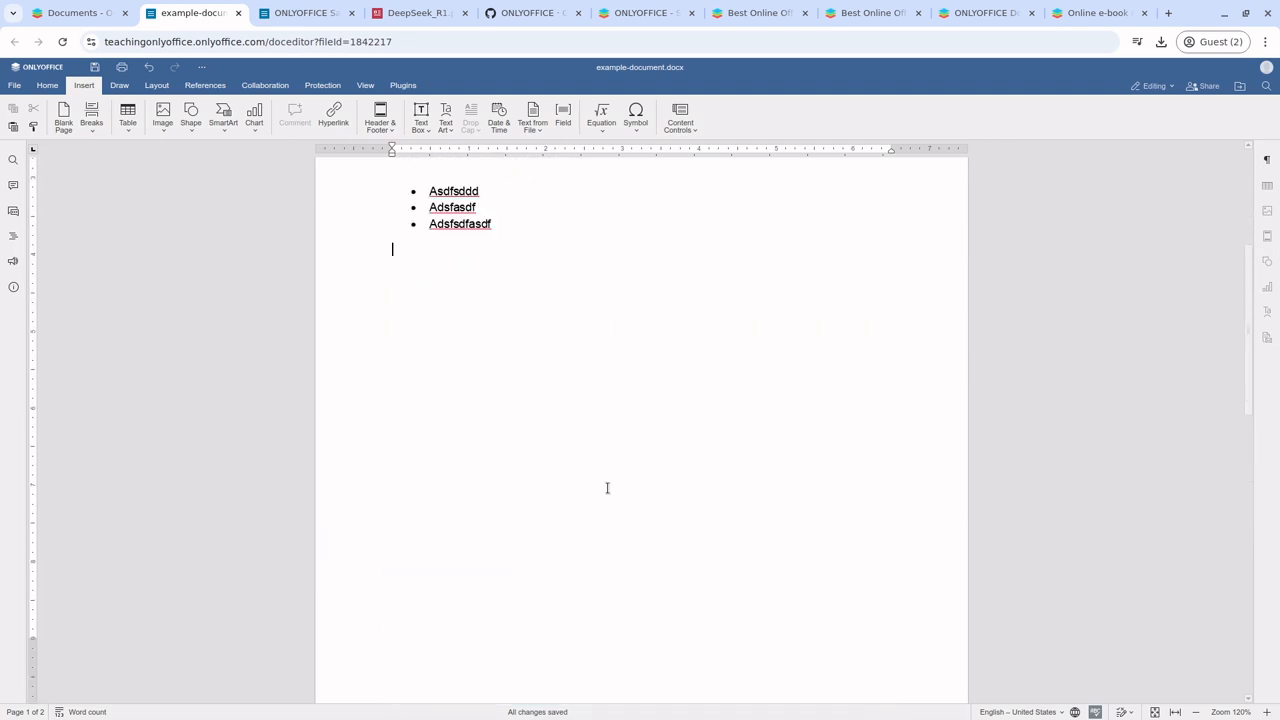
pyautogui.scroll(10, 487, 355)
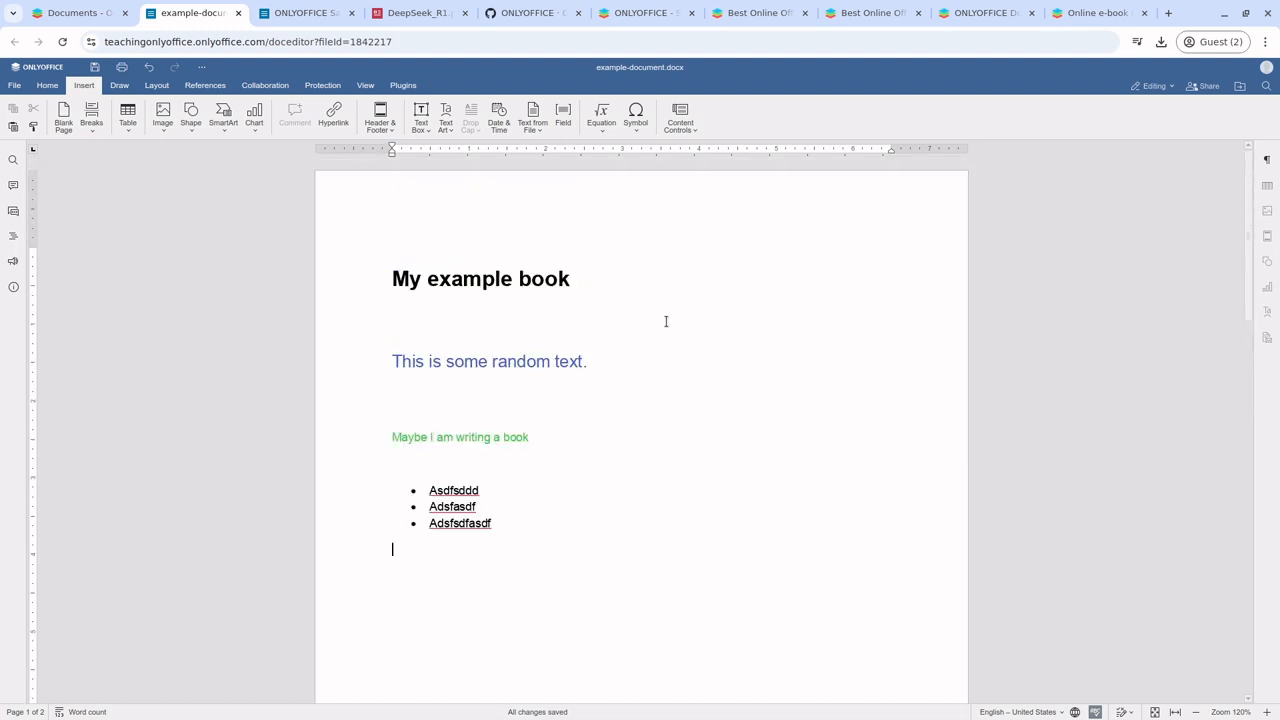
# Check the Save Copy As formats, download the document as a PDF and look through example-document.pdf in the PDF viewer
pyautogui.click(47, 85)
pyautogui.click(18, 86)
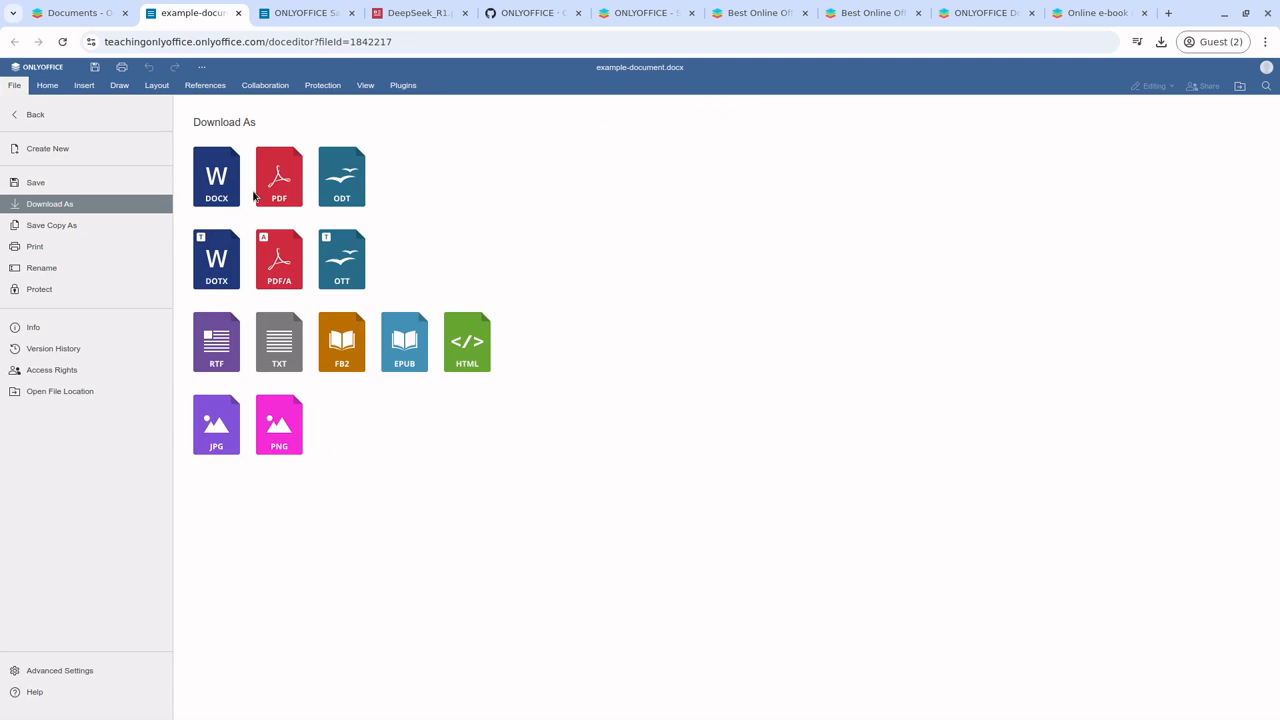
pyautogui.click(83, 225)
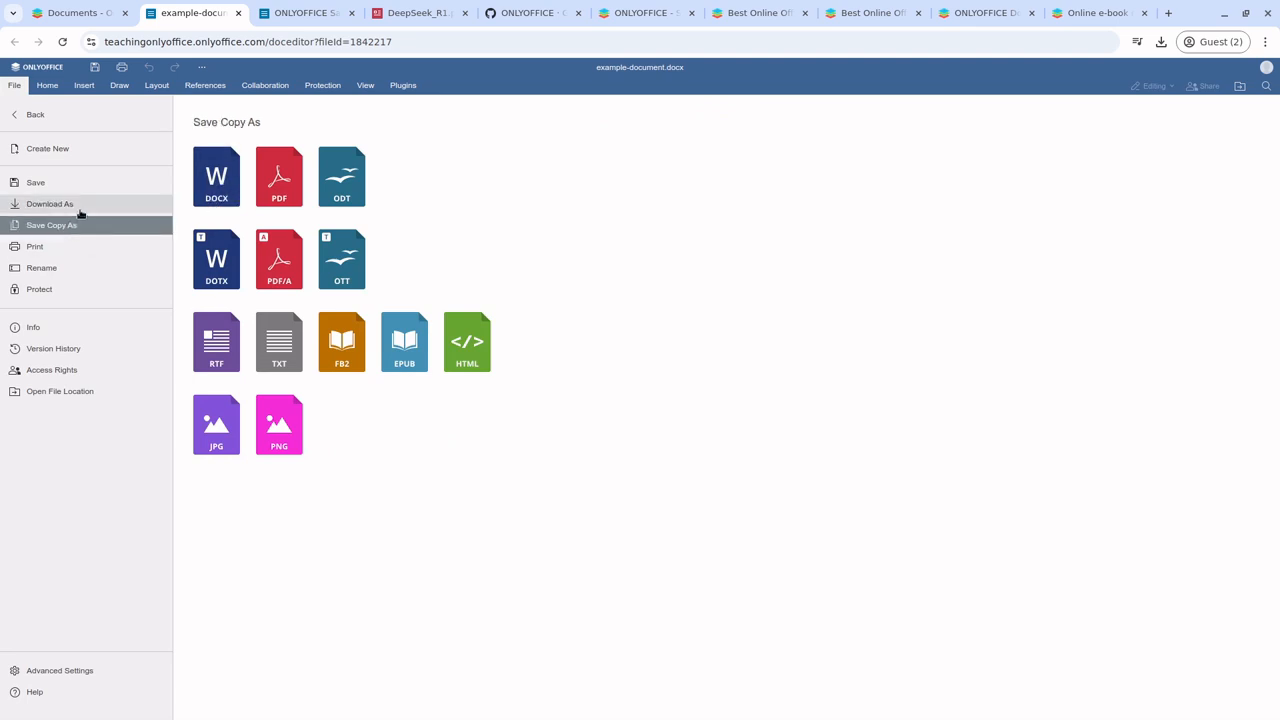
pyautogui.click(81, 207)
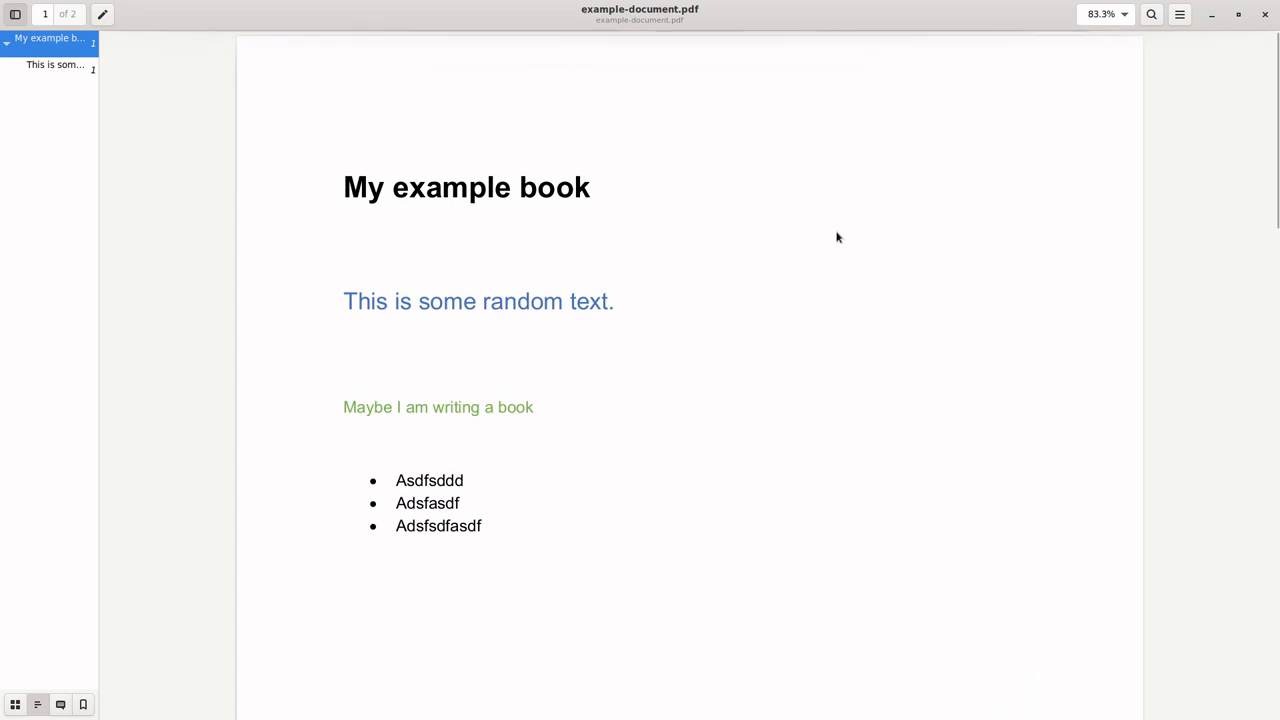
pyautogui.scroll(-15, 810, 165)
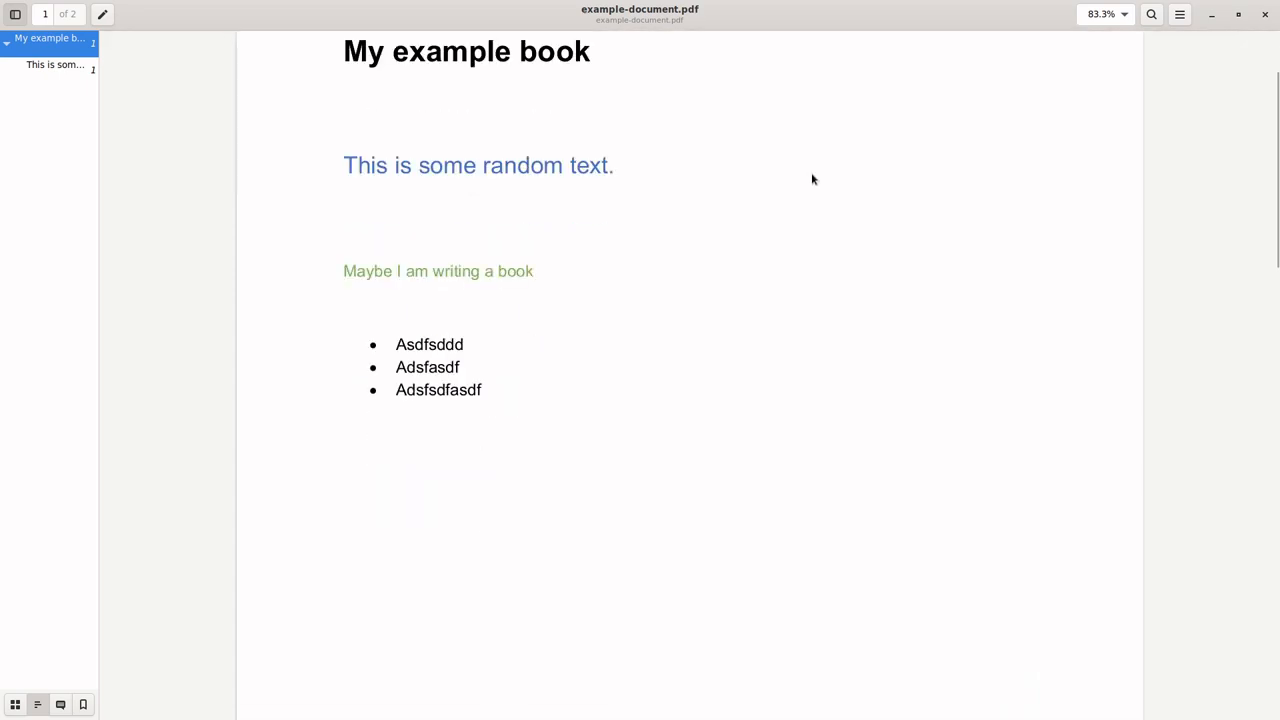
pyautogui.scroll(-3, 811, 189)
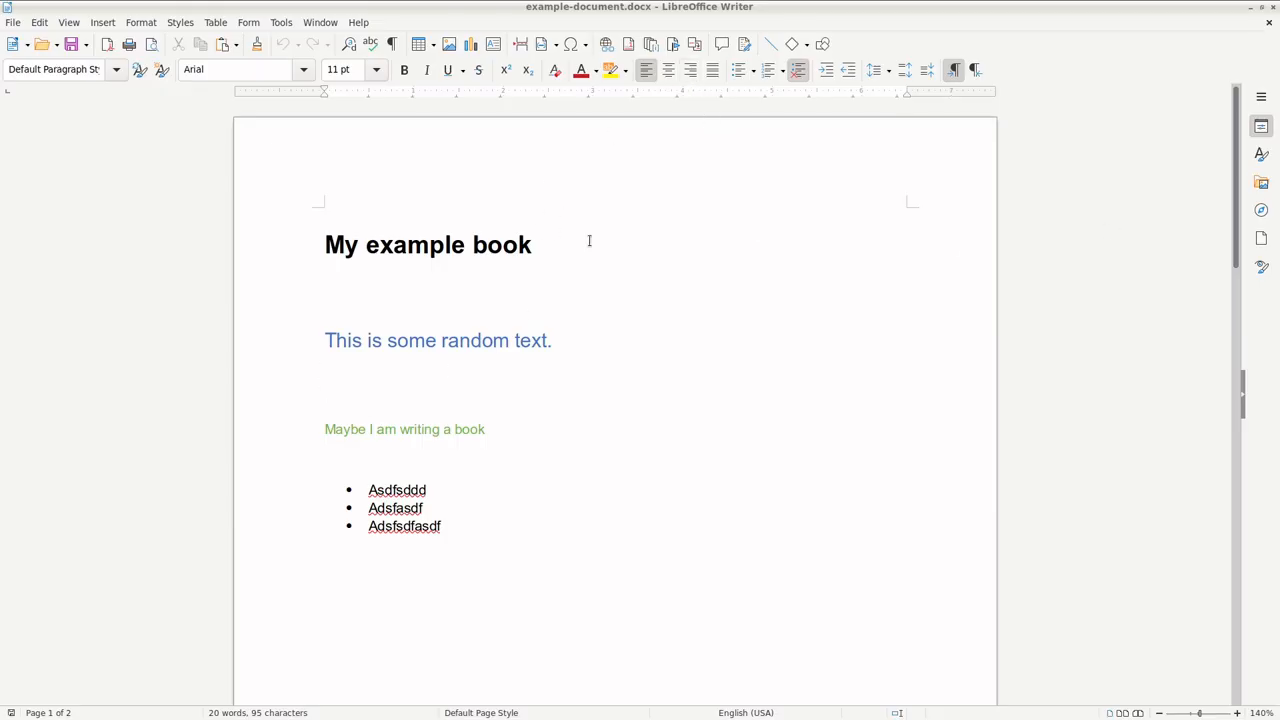
# Examine the text formatting and the picture of example-document.docx in LibreOffice Writer
pyautogui.scroll(-10, 590, 242)
pyautogui.scroll(8, 611, 249)
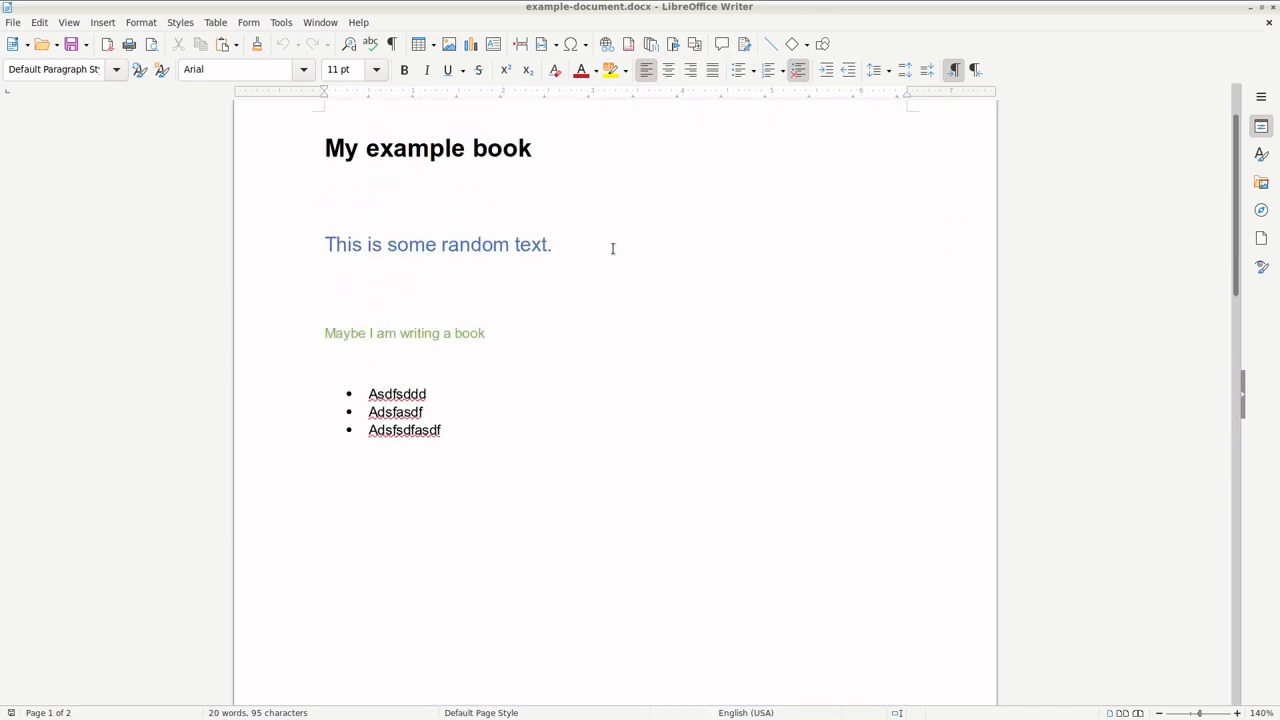
pyautogui.scroll(2, 613, 248)
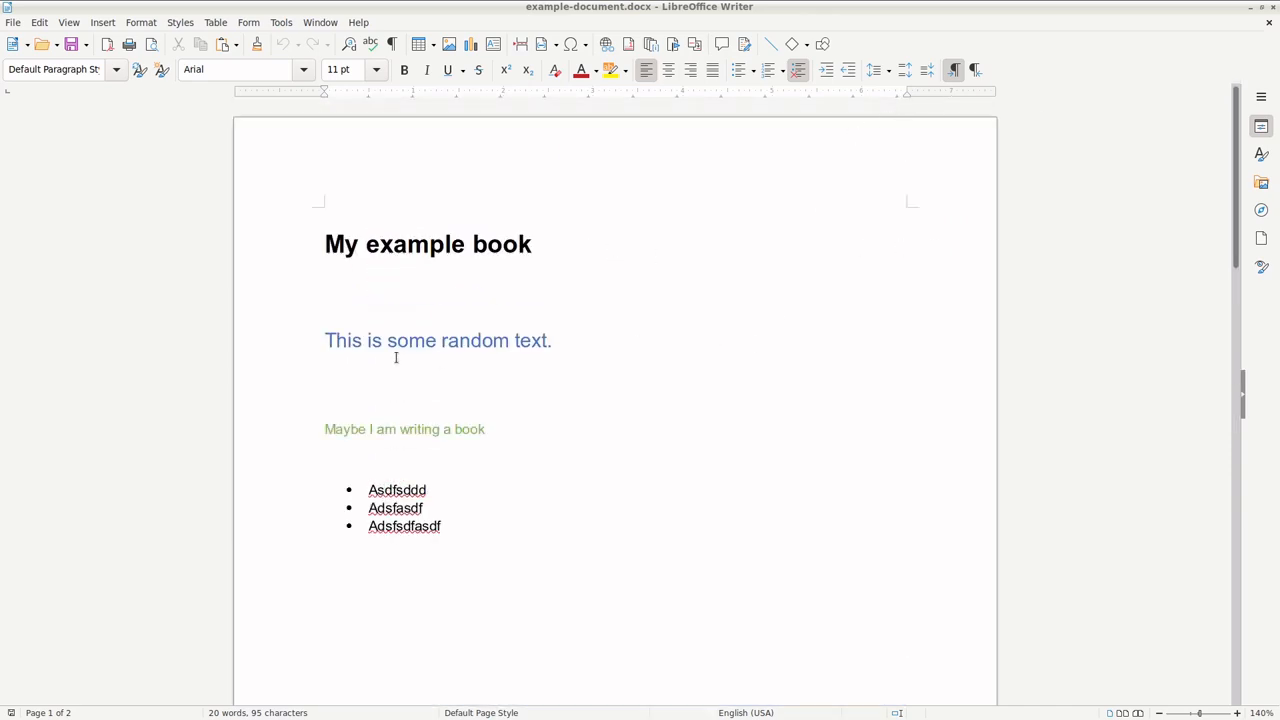
pyautogui.scroll(-20, 631, 360)
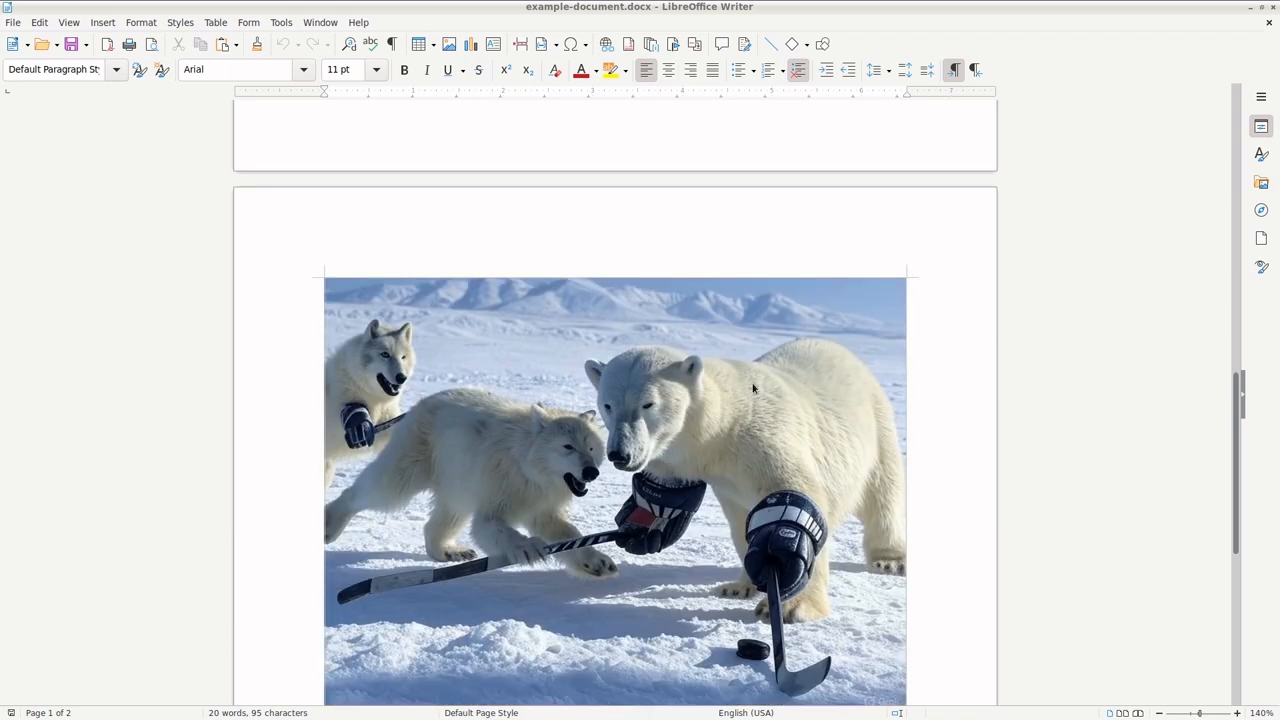
pyautogui.scroll(-5, 753, 388)
pyautogui.scroll(20, 723, 363)
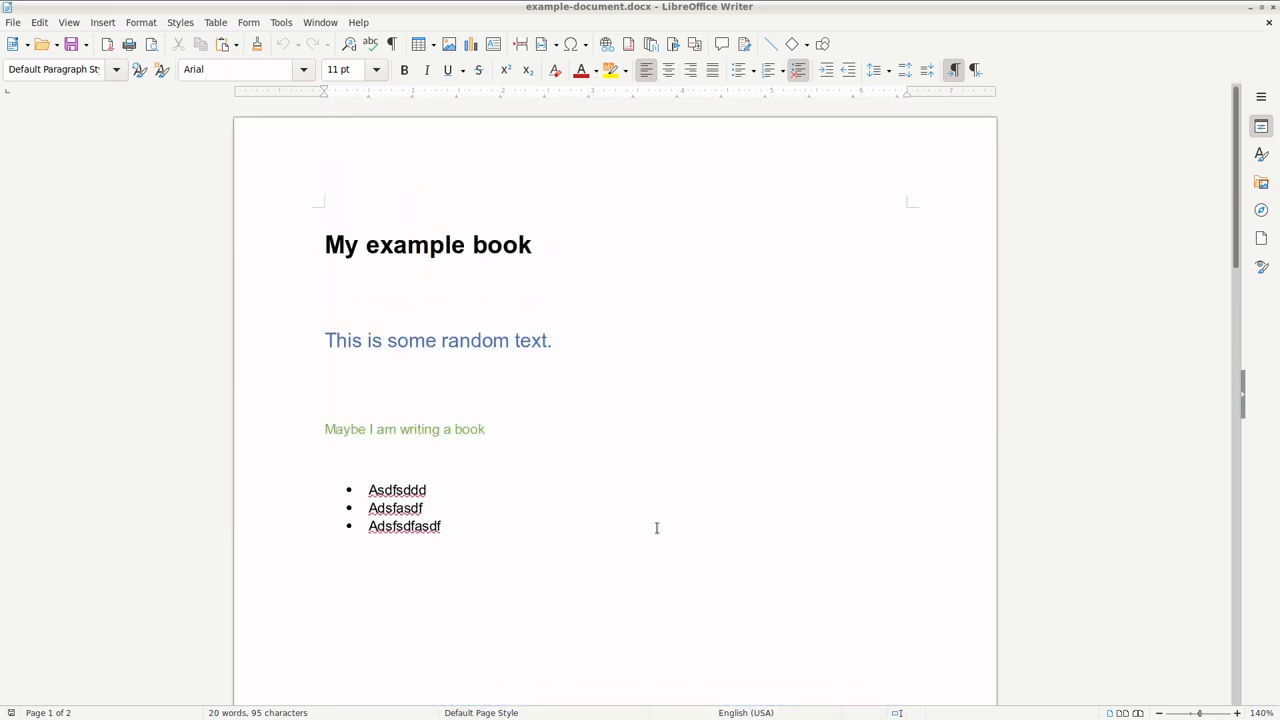
pyautogui.click(546, 398)
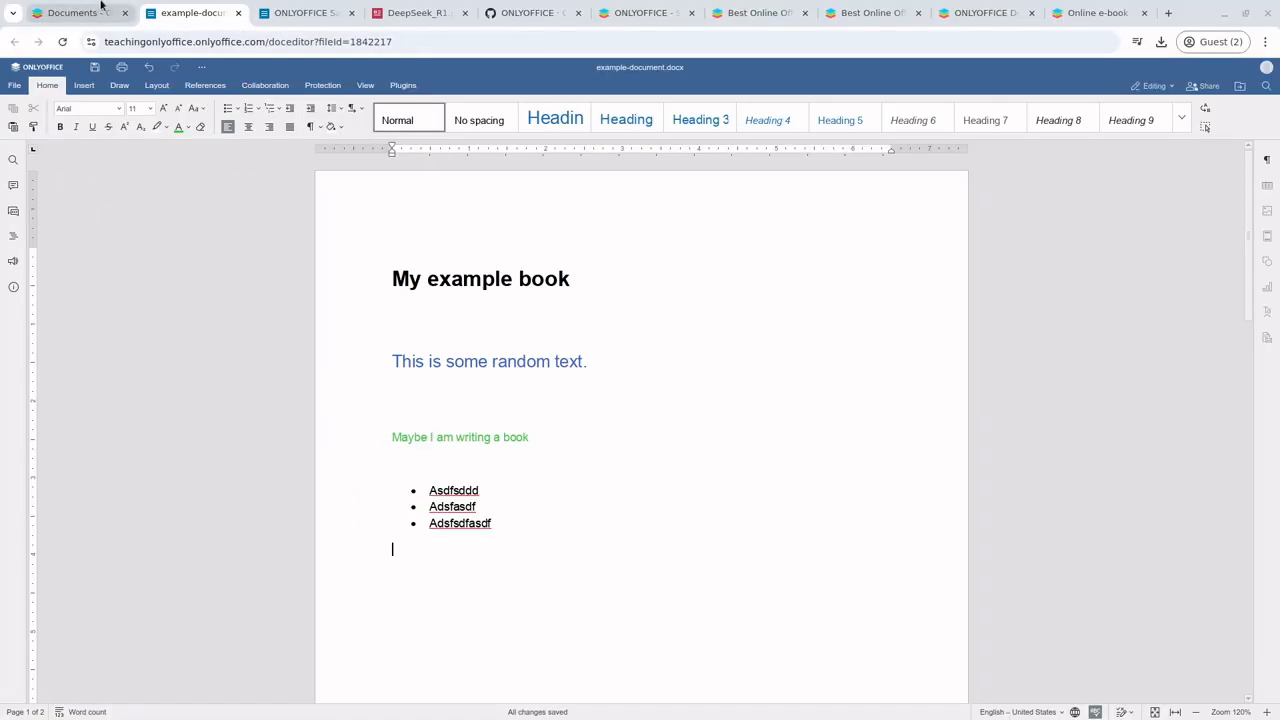
# Return to My documents in DocSpace, create a new spreadsheet named sample-spreadsheet and select cell A5 in it
pyautogui.click(103, 8)
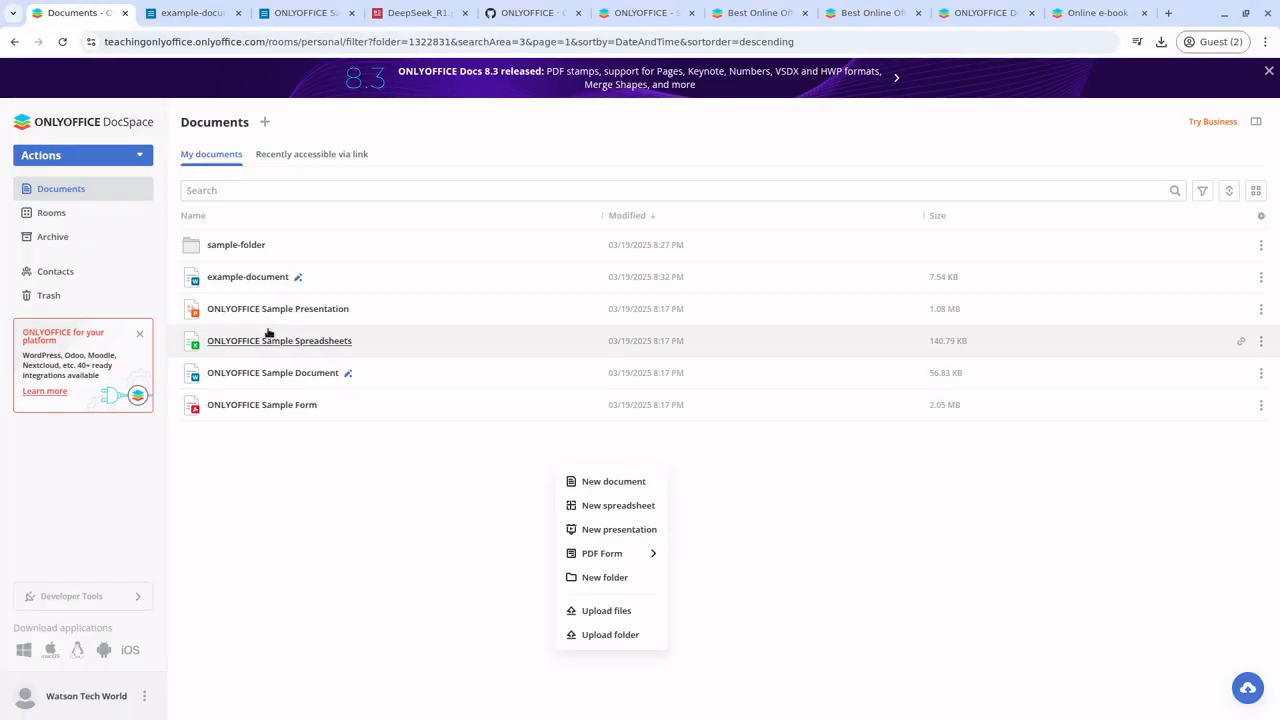
pyautogui.rightClick(431, 514)
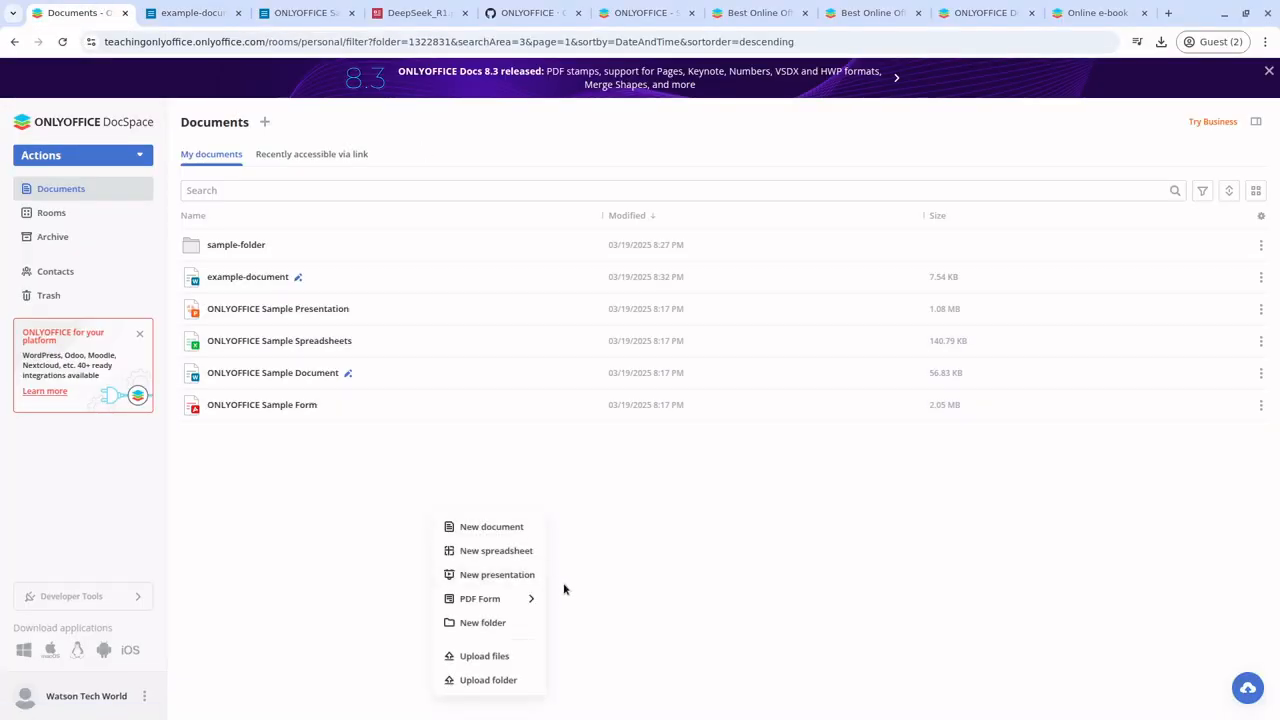
pyautogui.click(504, 552)
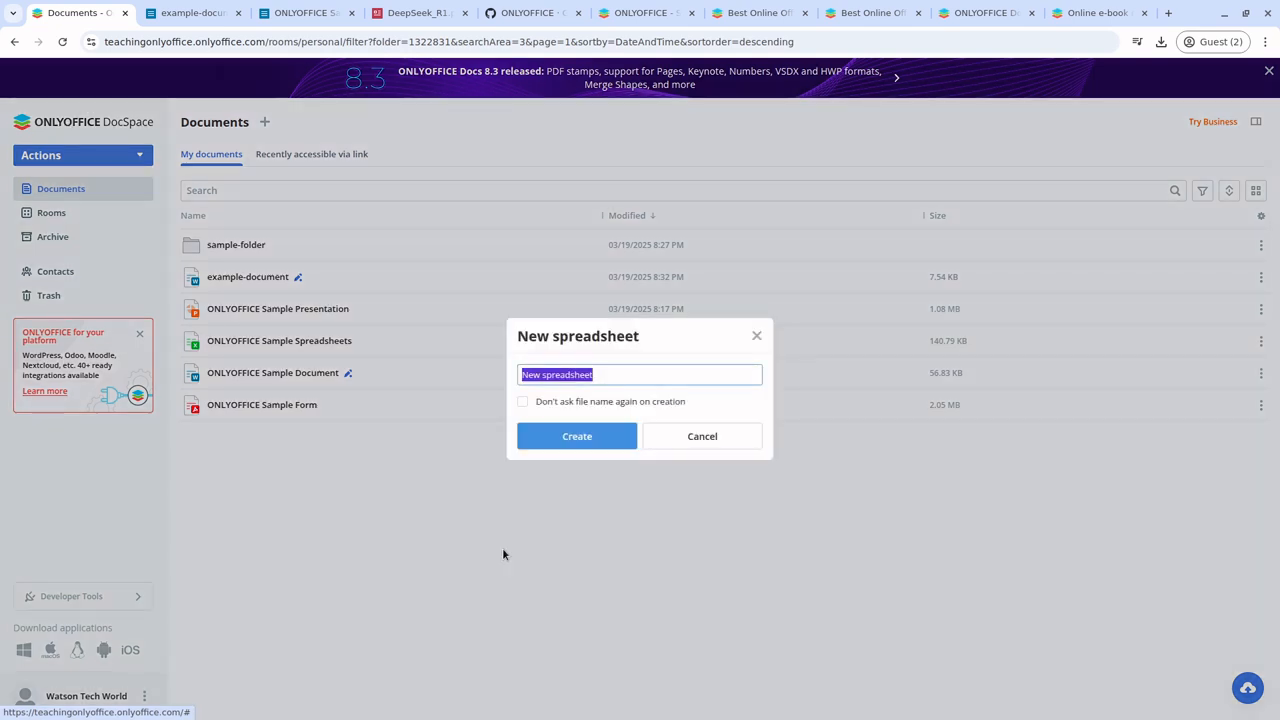
pyautogui.write('sample-')
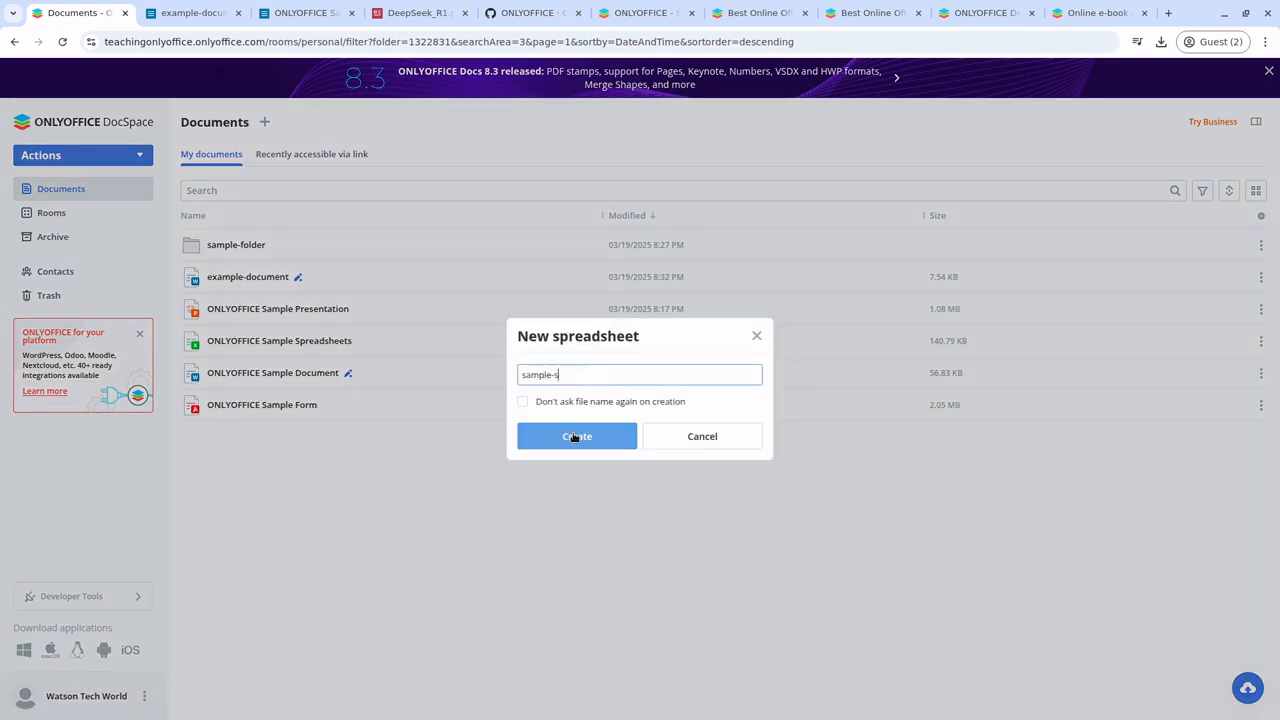
pyautogui.click(574, 436)
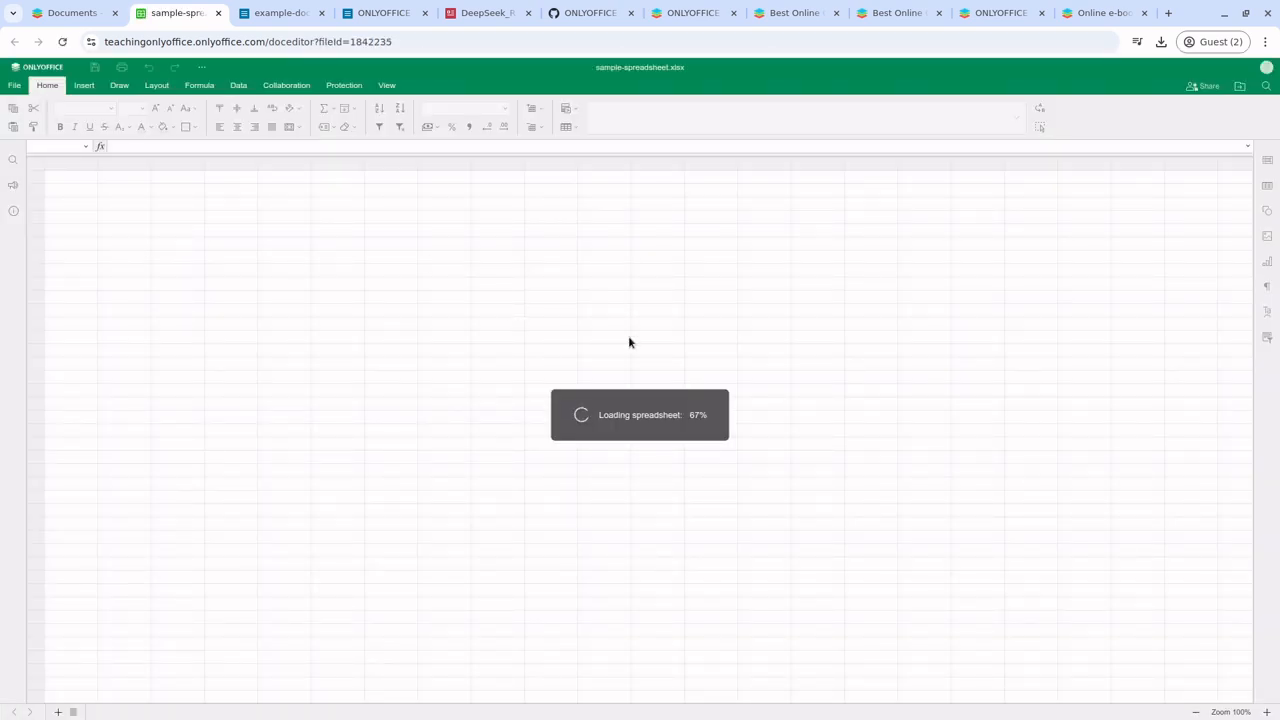
pyautogui.click(82, 222)
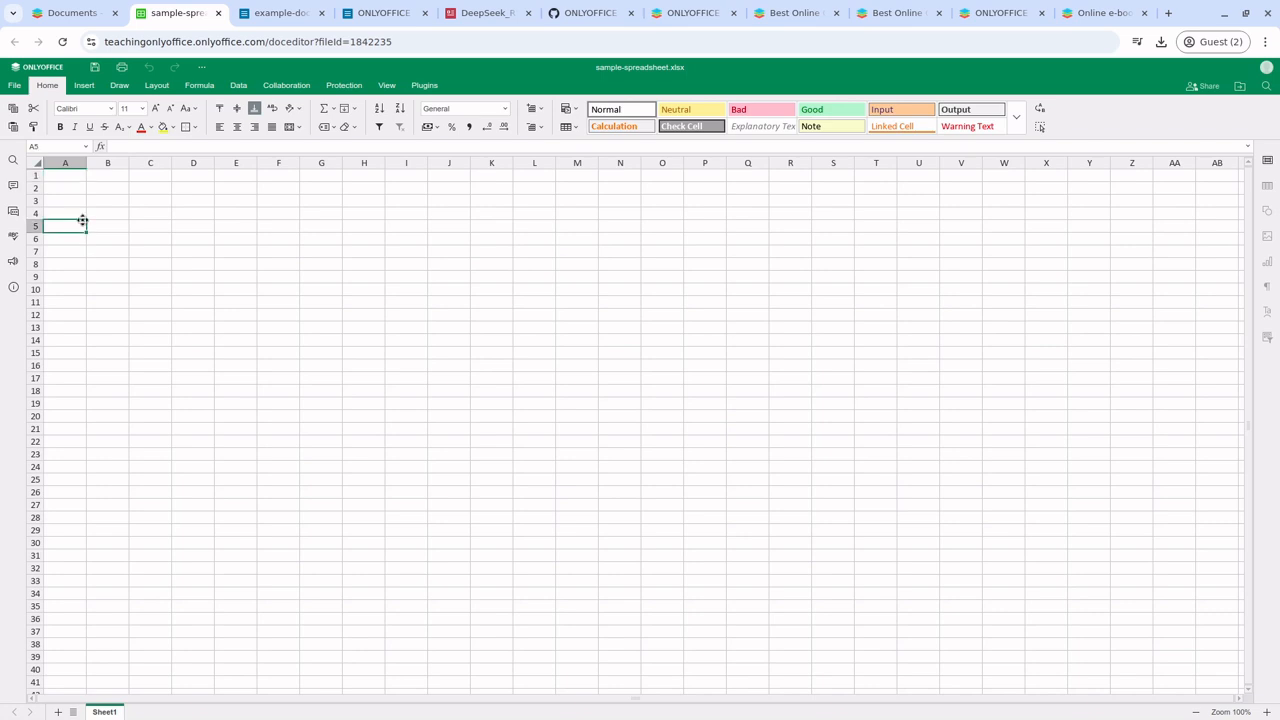
# Enter the headers "date", "day", "example text" and "another colum" in cells A1 to D1
pyautogui.click(72, 179)
pyautogui.write('date')
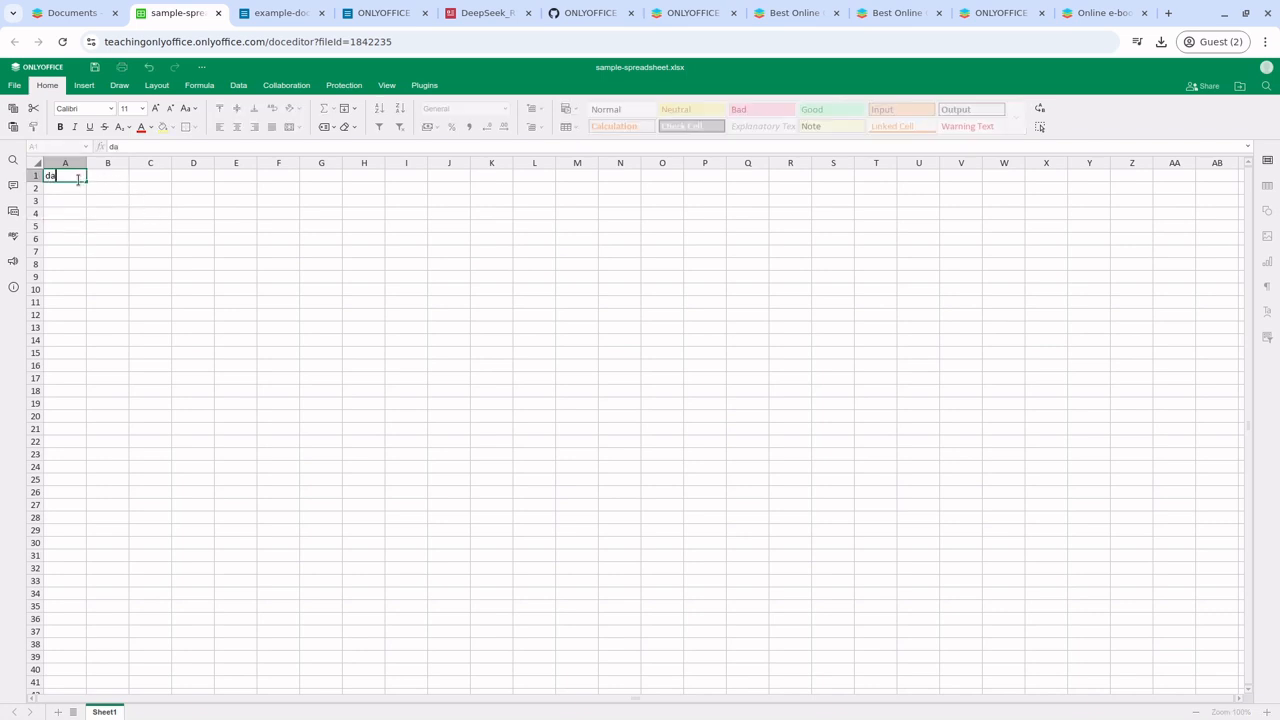
pyautogui.press('Tab')
pyautogui.write('day')
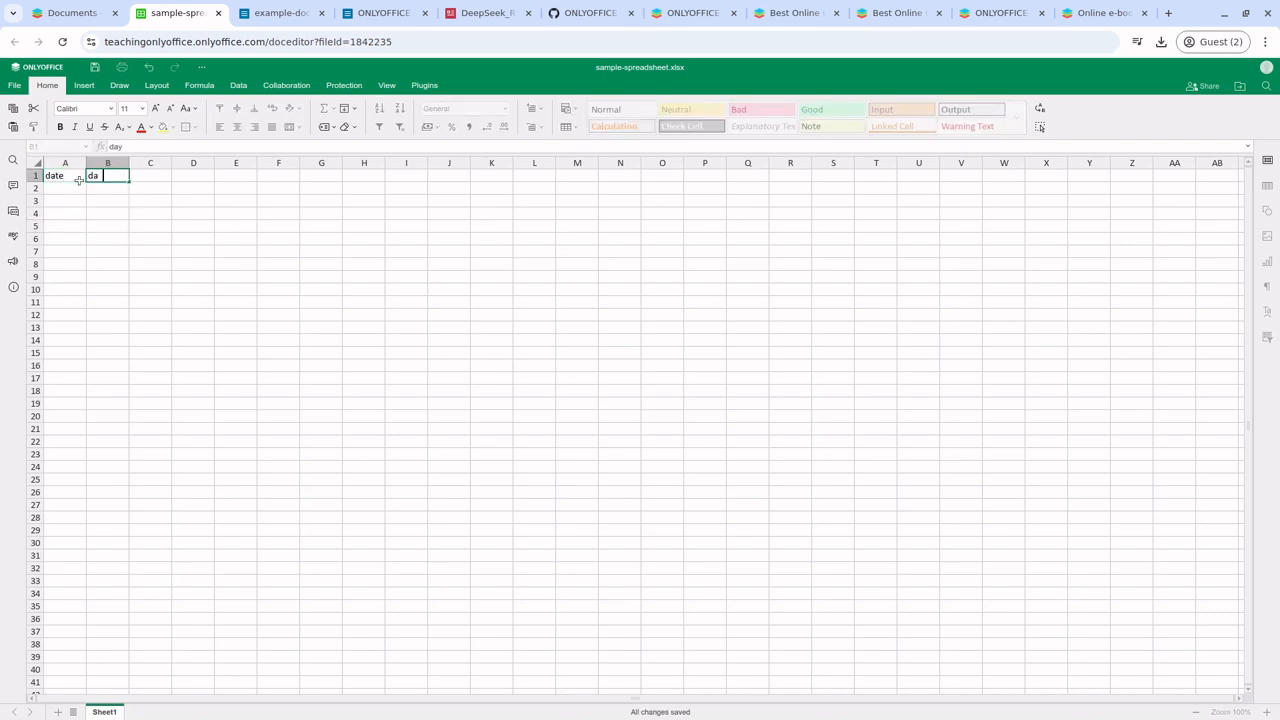
pyautogui.press('Tab')
pyautogui.write('example te')
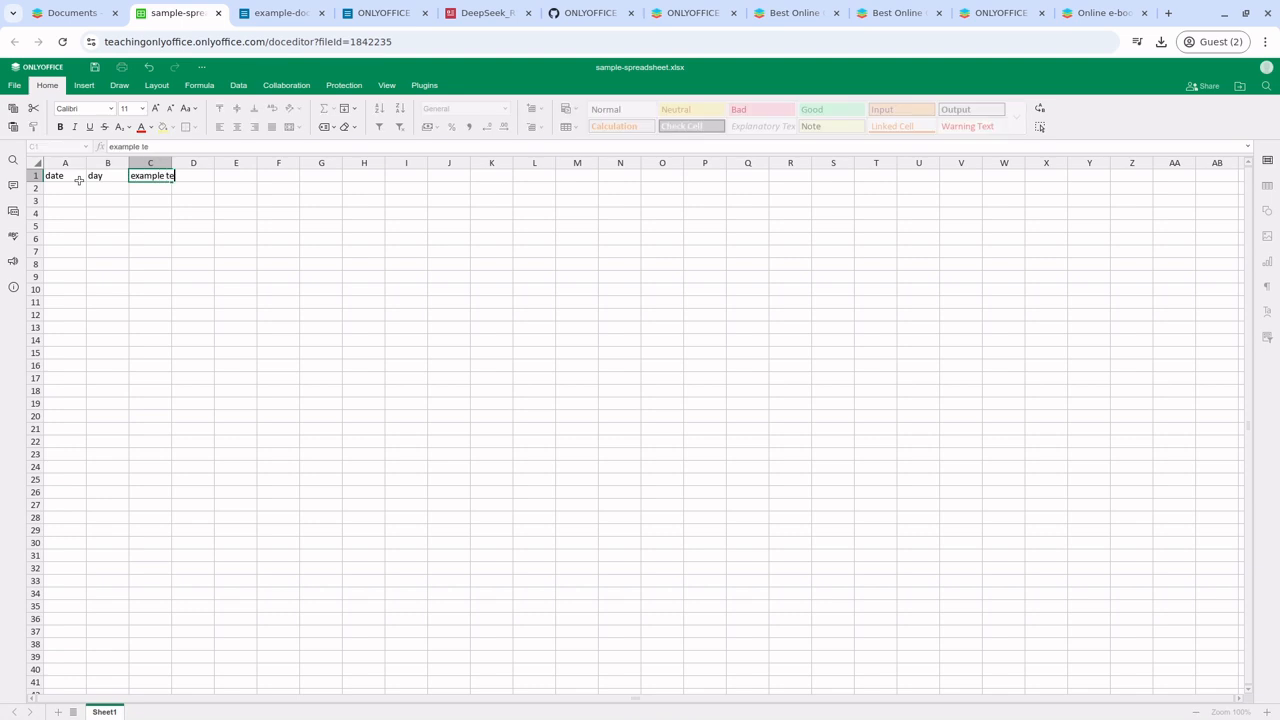
pyautogui.write('xt')
pyautogui.press('Tab')
pyautogui.write('example')
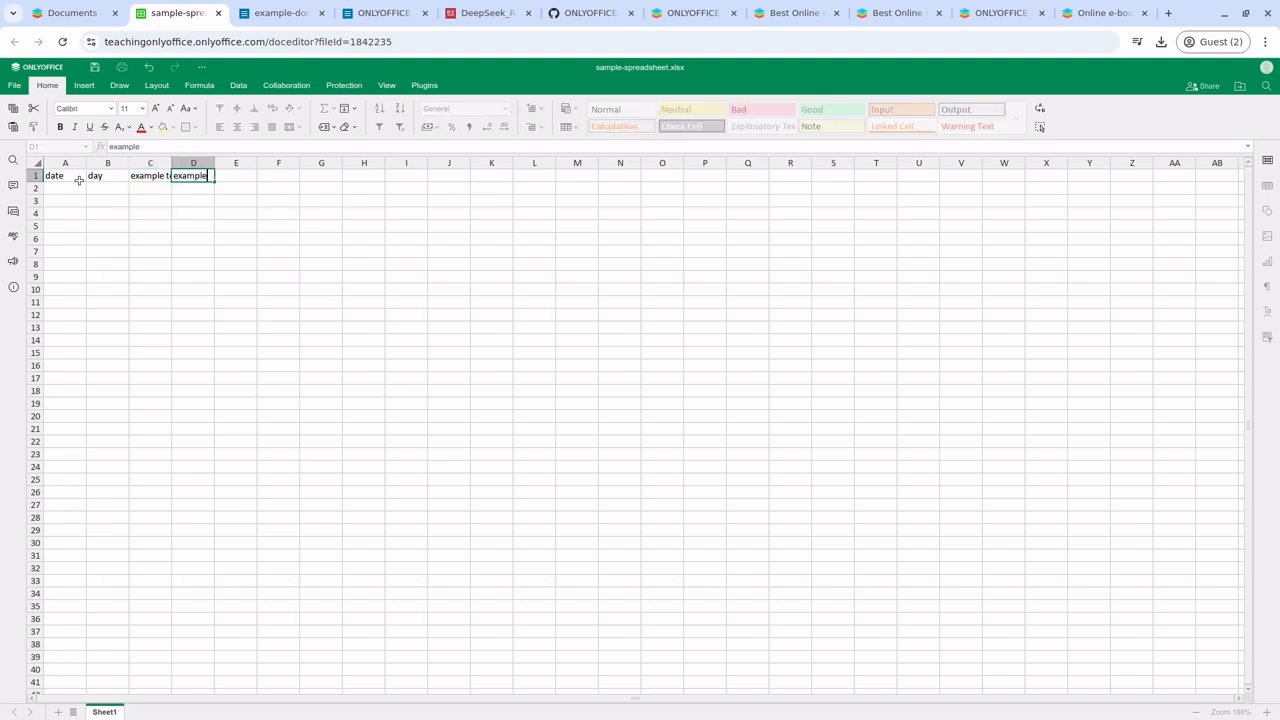
pyautogui.write(' tex')
pyautogui.hotkey('ctrl', 'a')
pyautogui.write('an')
pyautogui.write('colum')
pyautogui.press('Tab')
# Fit the widths of all columns in the sheet to their header text
pyautogui.hotkey('ctrl', 'a')
pyautogui.hotkey('ctrl', 'a')
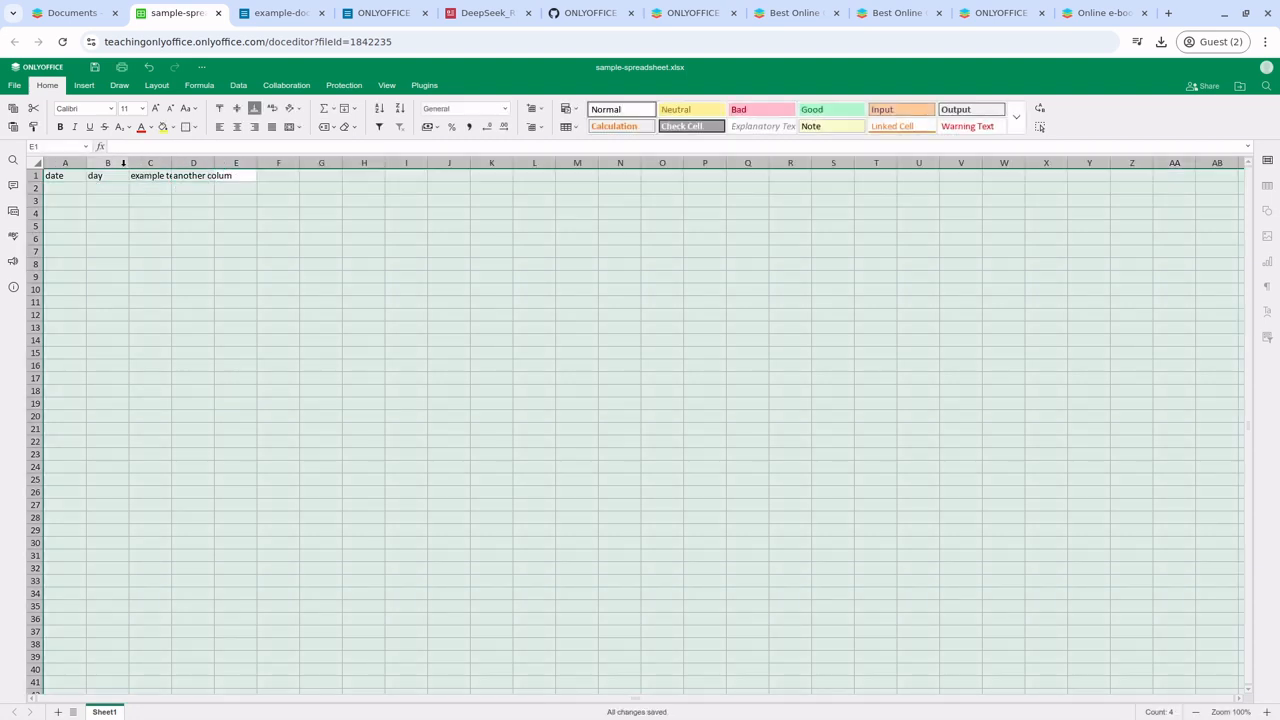
pyautogui.doubleClick(129, 163)
pyautogui.click(220, 314)
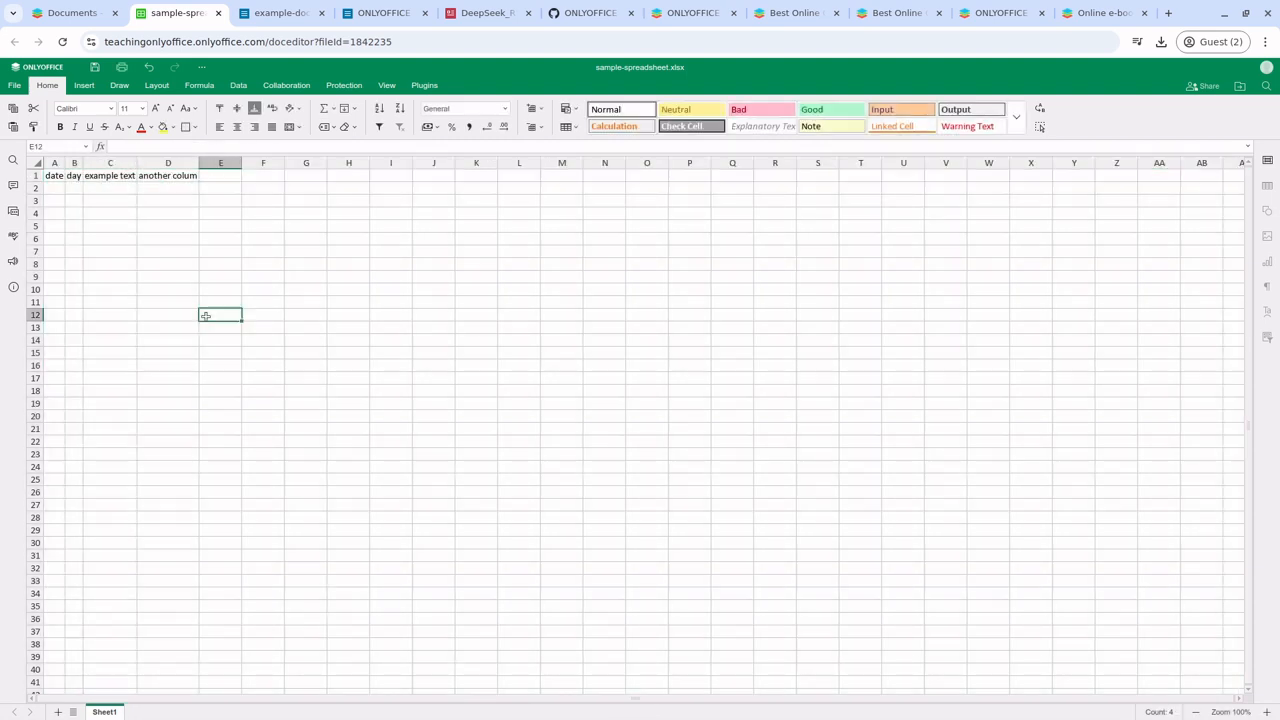
pyautogui.click(230, 215)
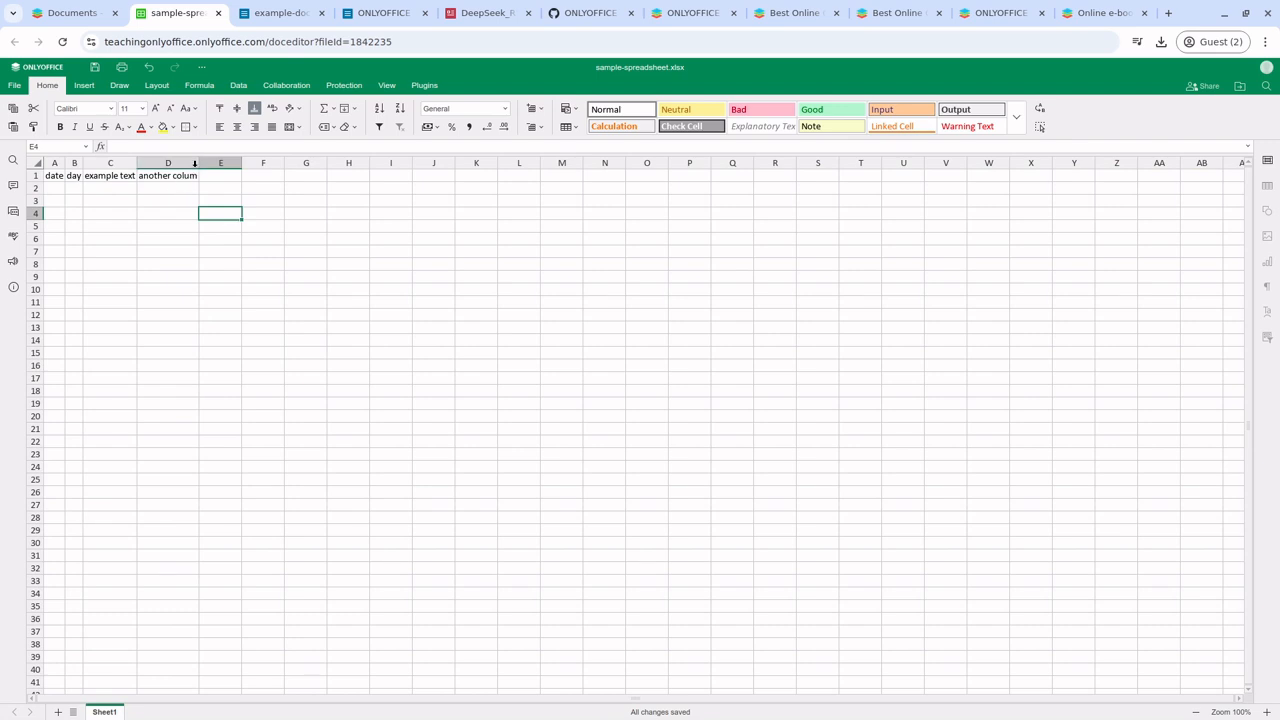
# Enter the date 2025-03-19 in cell A2 and "Wednesday" in cell B2
pyautogui.click(62, 189)
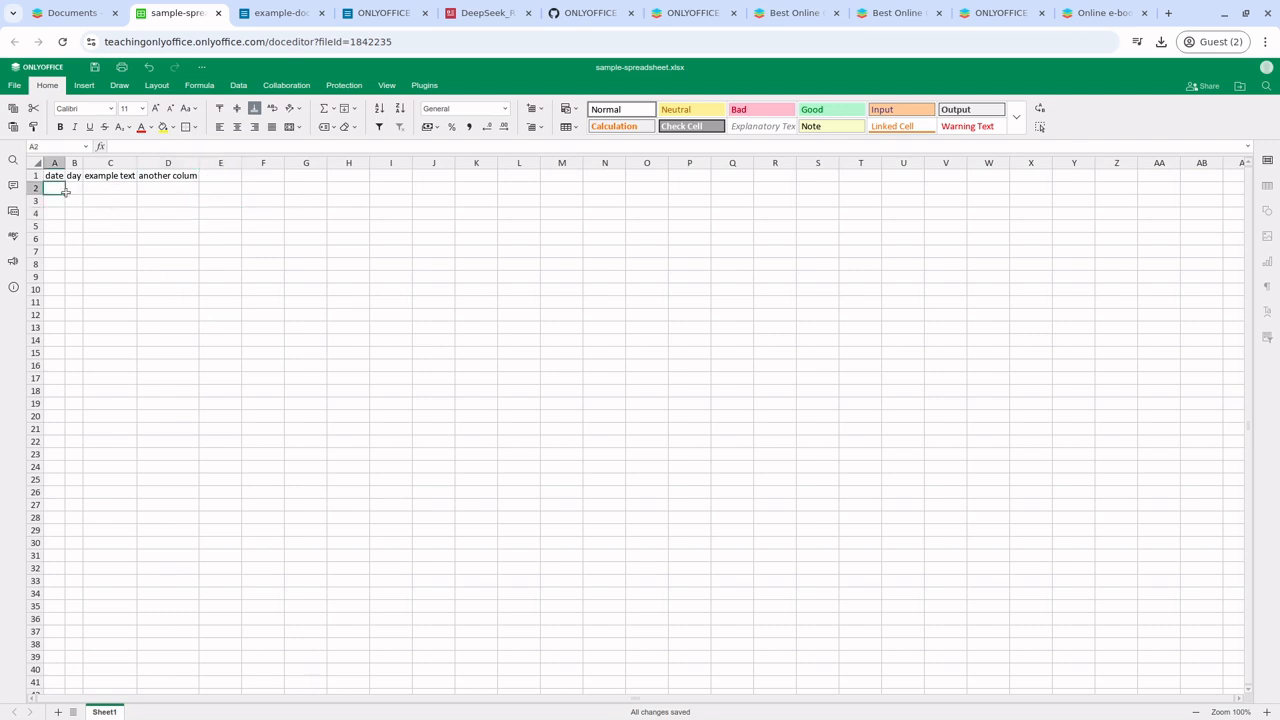
pyautogui.write('2023')
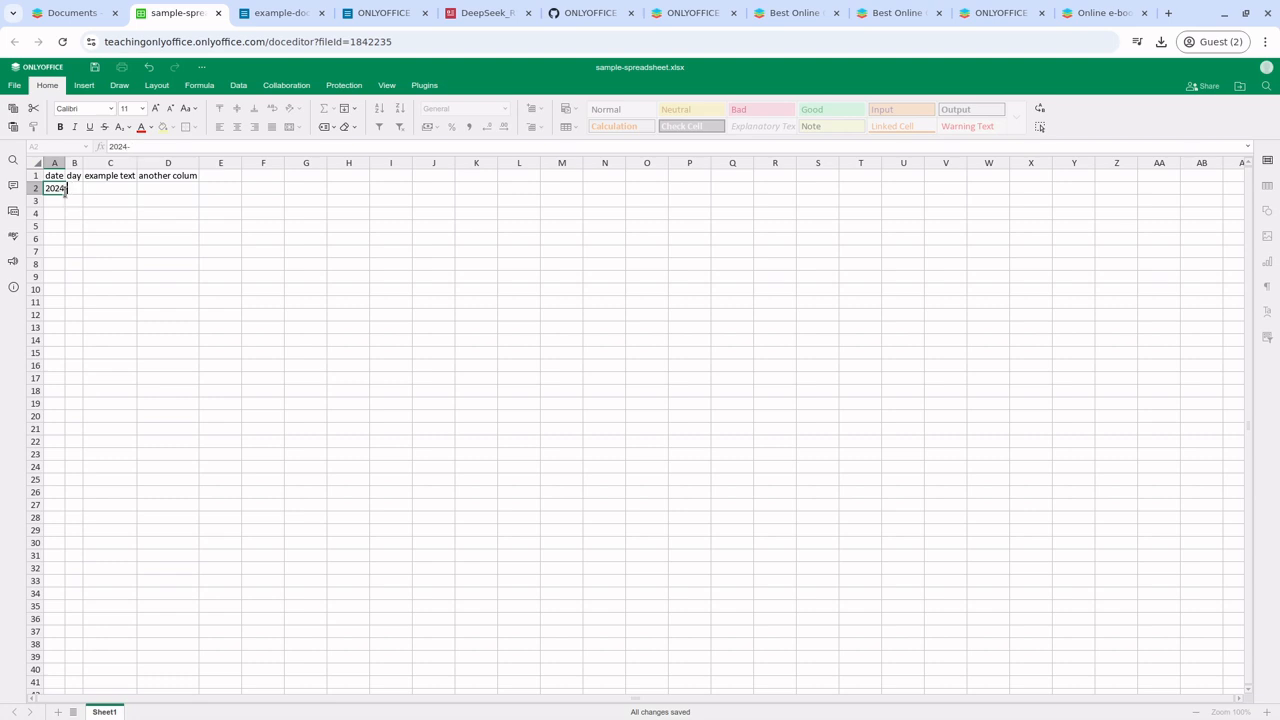
pyautogui.write('-03-19')
pyautogui.press('Tab')
pyautogui.write('we')
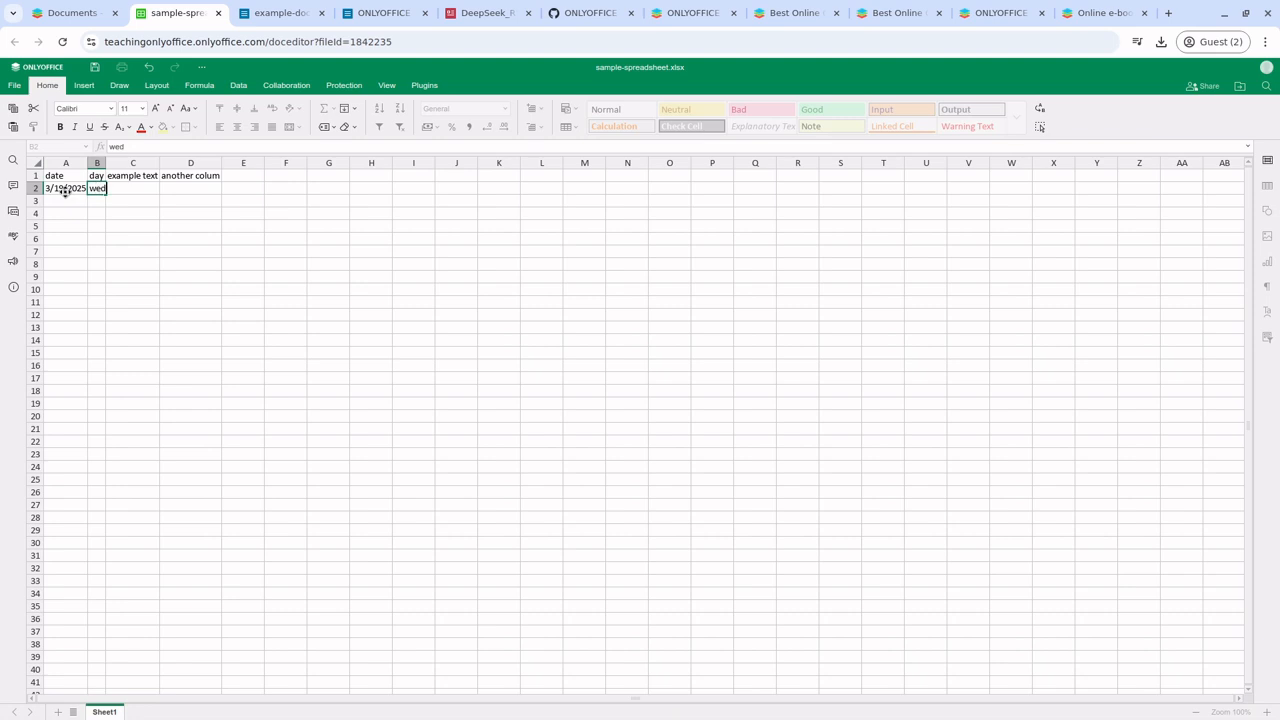
pyautogui.write('dned')
pyautogui.press('BackSpace')
pyautogui.press('BackSpace')
pyautogui.press('BackSpace')
pyautogui.press('BackSpace')
pyautogui.press('BackSpace')
pyautogui.press('BackSpace')
pyautogui.write('Wednesday')
pyautogui.press('Tab')
# Widen column B so that it fits the word Wednesday
pyautogui.hotkey('ctrl', 'a')
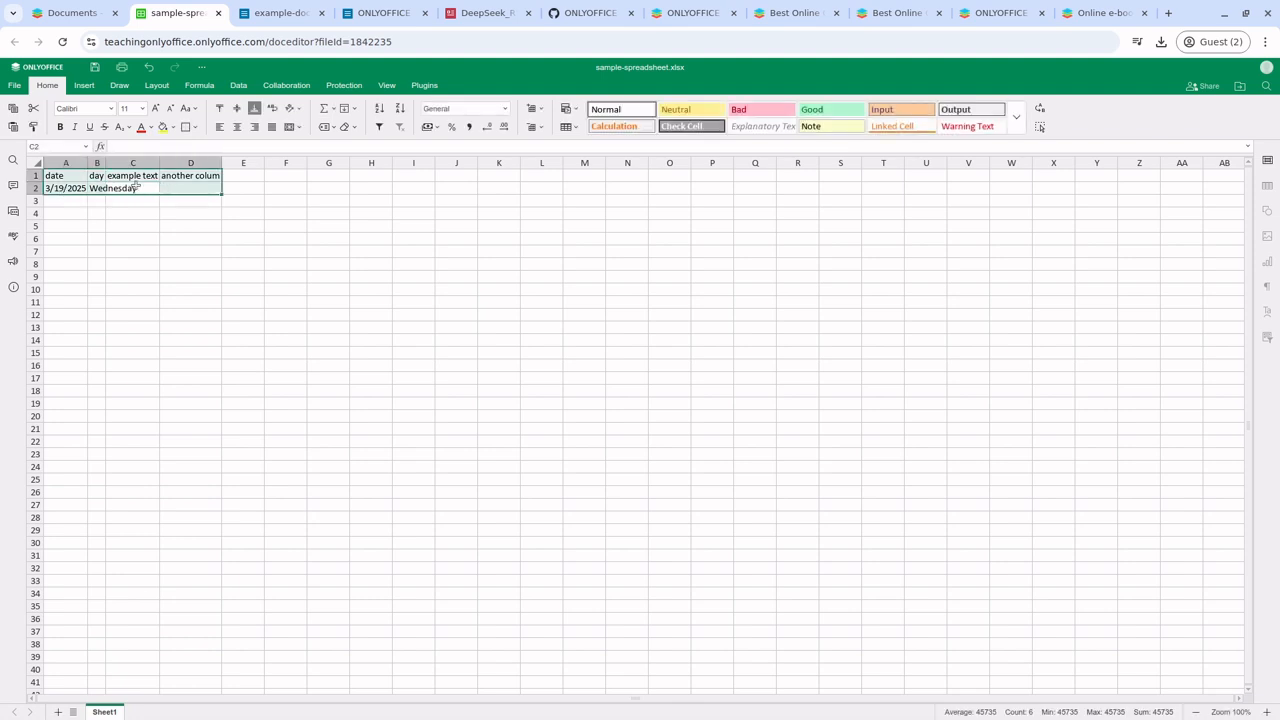
pyautogui.hotkey('ctrl', 'a')
pyautogui.moveTo(104, 164); pyautogui.dragTo(138, 164)
pyautogui.click(104, 295)
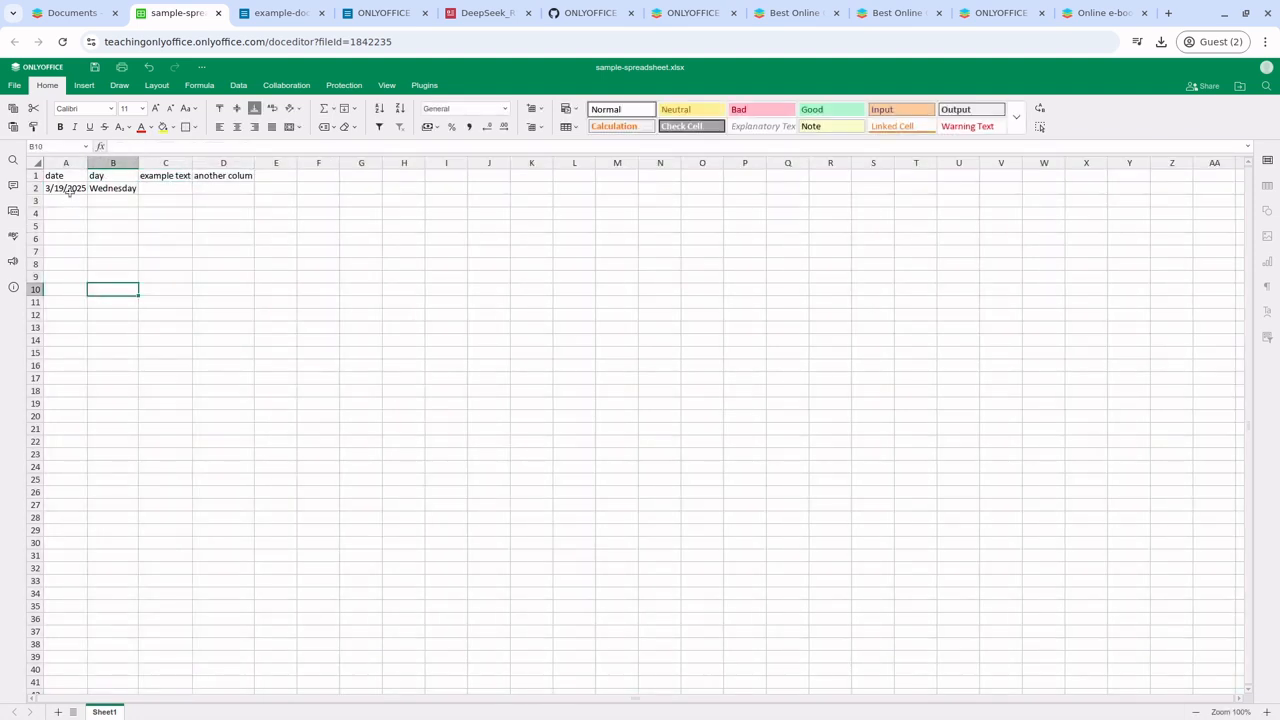
# Try to show the date in A2 as 2025-03-19 by re-entering it, and try adjusting column A's width
pyautogui.click(68, 190)
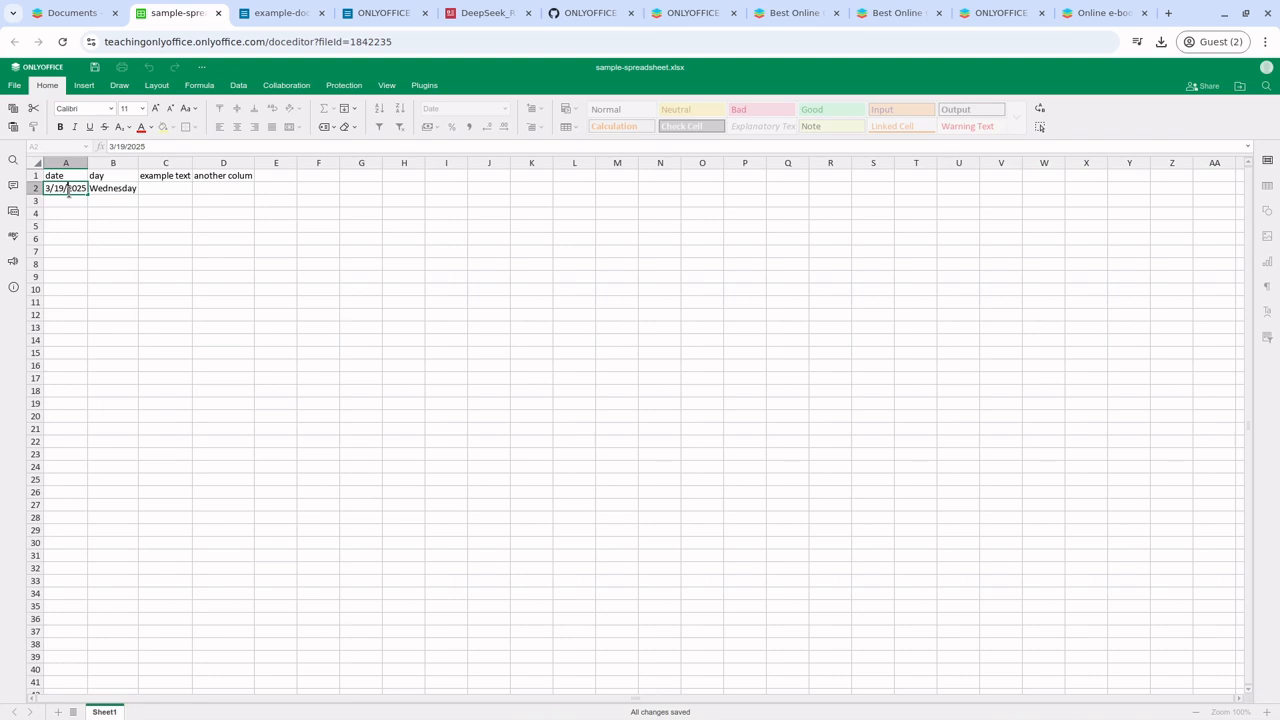
pyautogui.press('Delete')
pyautogui.write('2025-03-19')
pyautogui.click(131, 310)
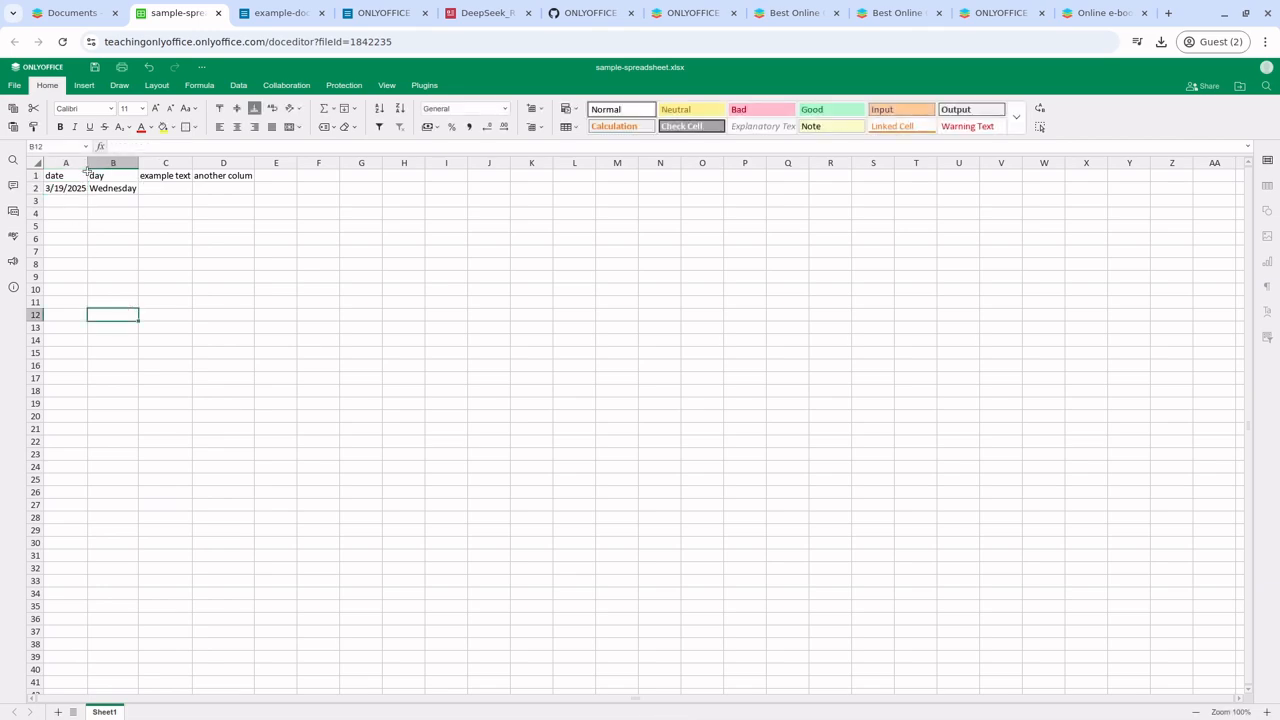
pyautogui.click(82, 163)
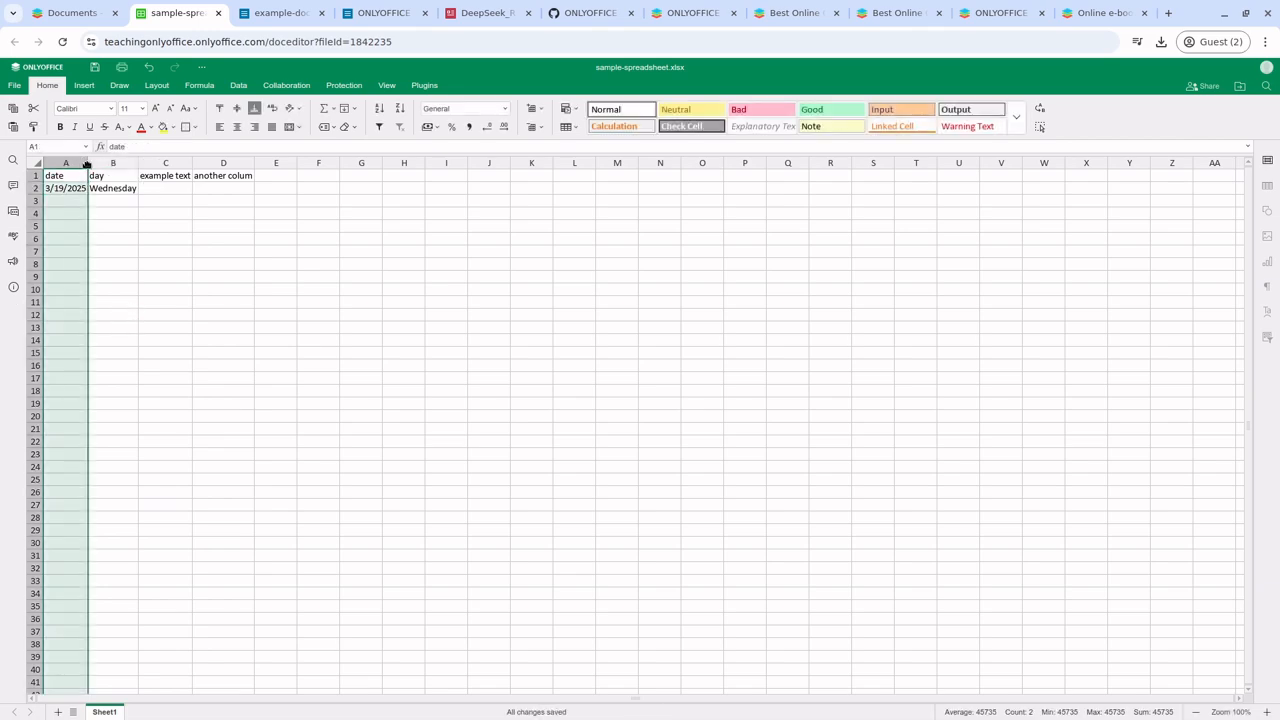
pyautogui.moveTo(87, 165); pyautogui.dragTo(90, 172)
pyautogui.press('Escape')
pyautogui.click(100, 214)
# Enter "this is some text" in cell C2 under the example text header
pyautogui.scroll(4, 100, 215)
pyautogui.click(93, 203)
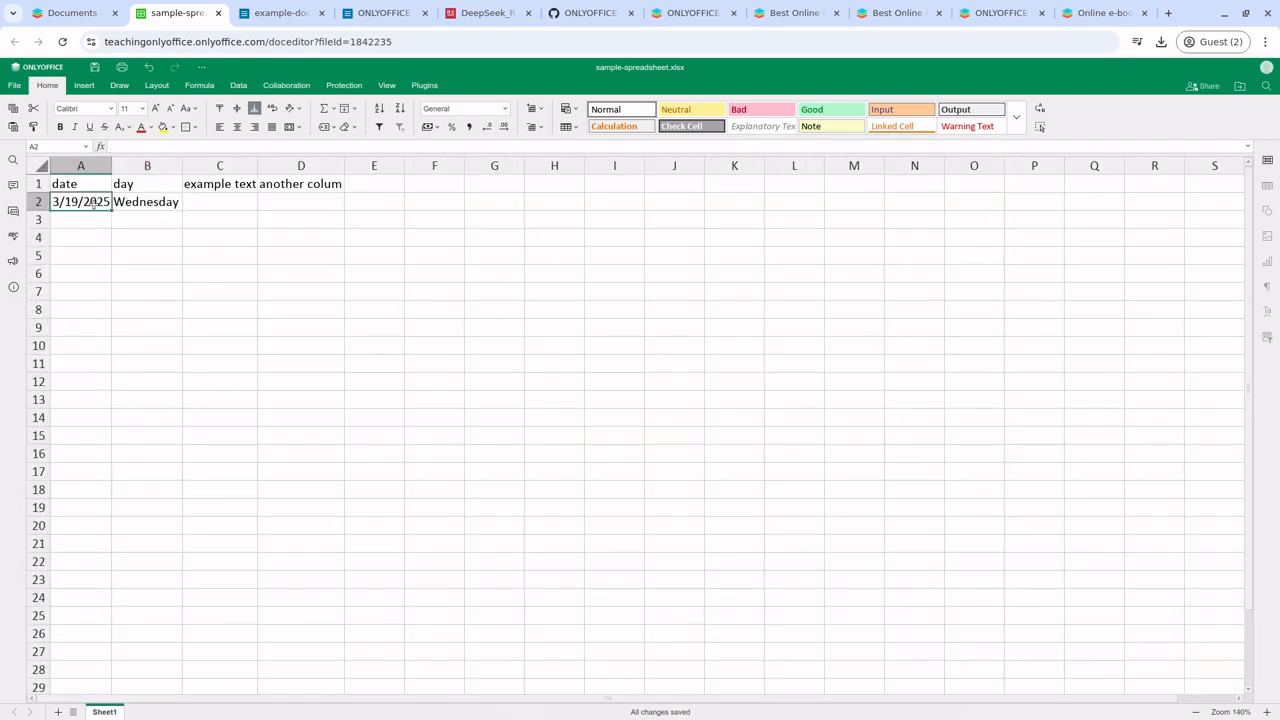
pyautogui.click(219, 214)
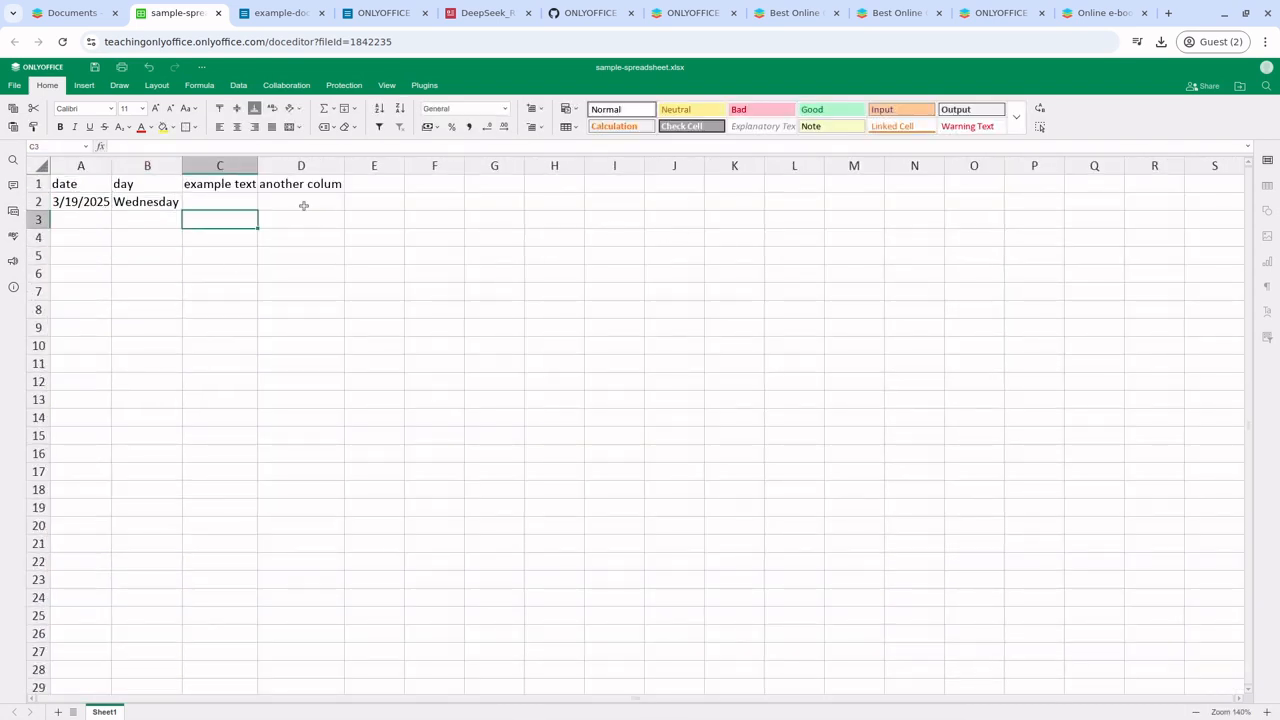
pyautogui.click(241, 203)
pyautogui.write('this is some')
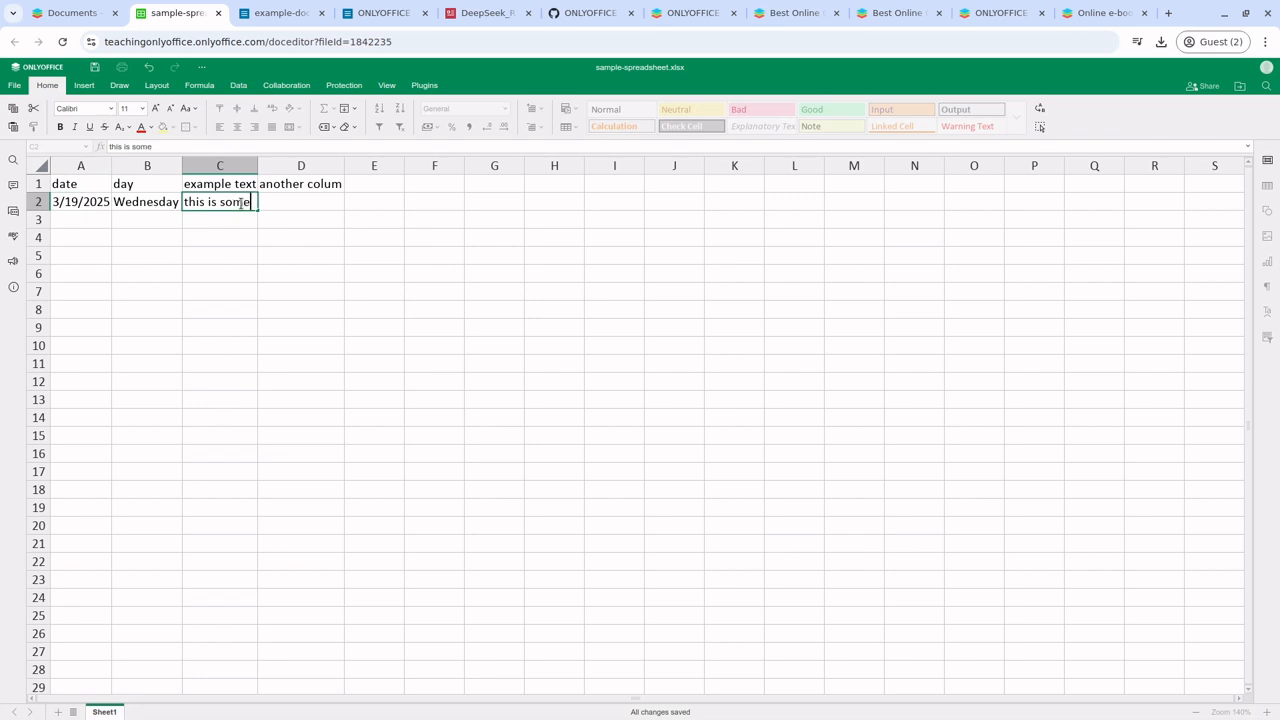
pyautogui.write(' text')
pyautogui.press('Tab')
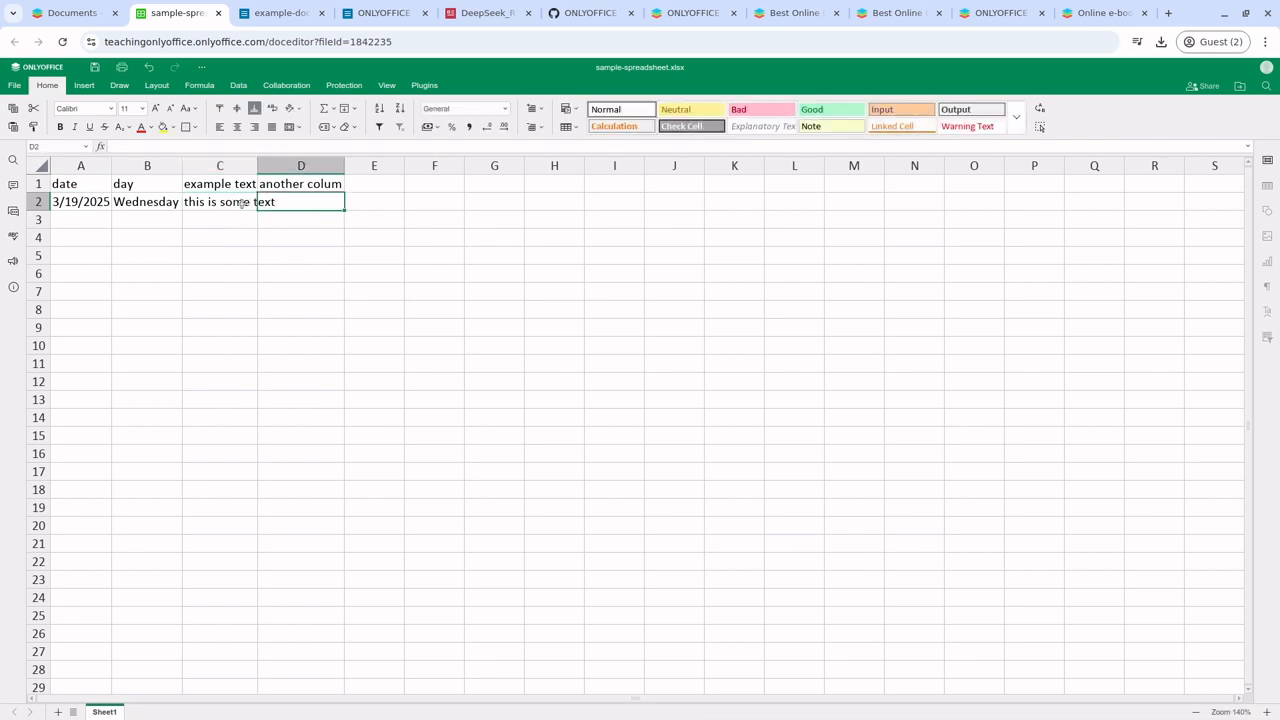
# Replace the header in cell D1 with "numerical column"
pyautogui.press('Up')
pyautogui.write('num')
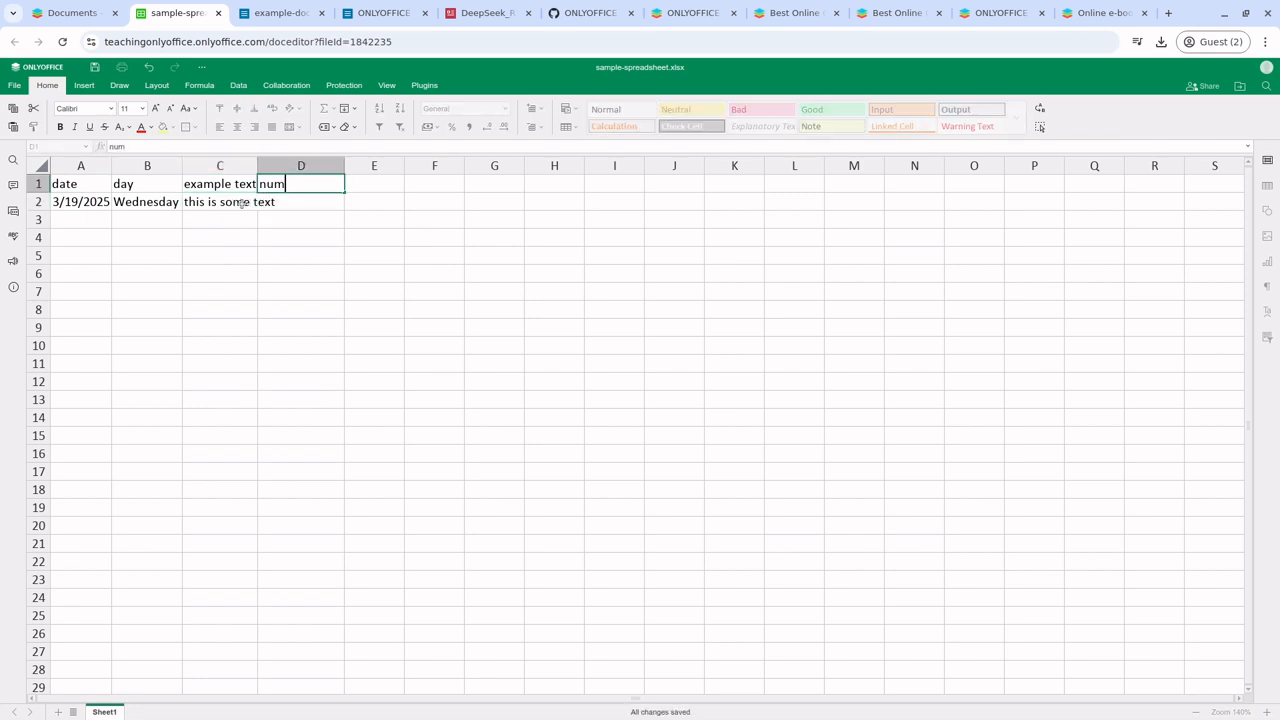
pyautogui.write('erical column')
pyautogui.press('Return')
# Enter 20 in D2, 2 in D3, 50 in D5 and 100 in D6 of the numerical column
pyautogui.write('20')
pyautogui.press('Return')
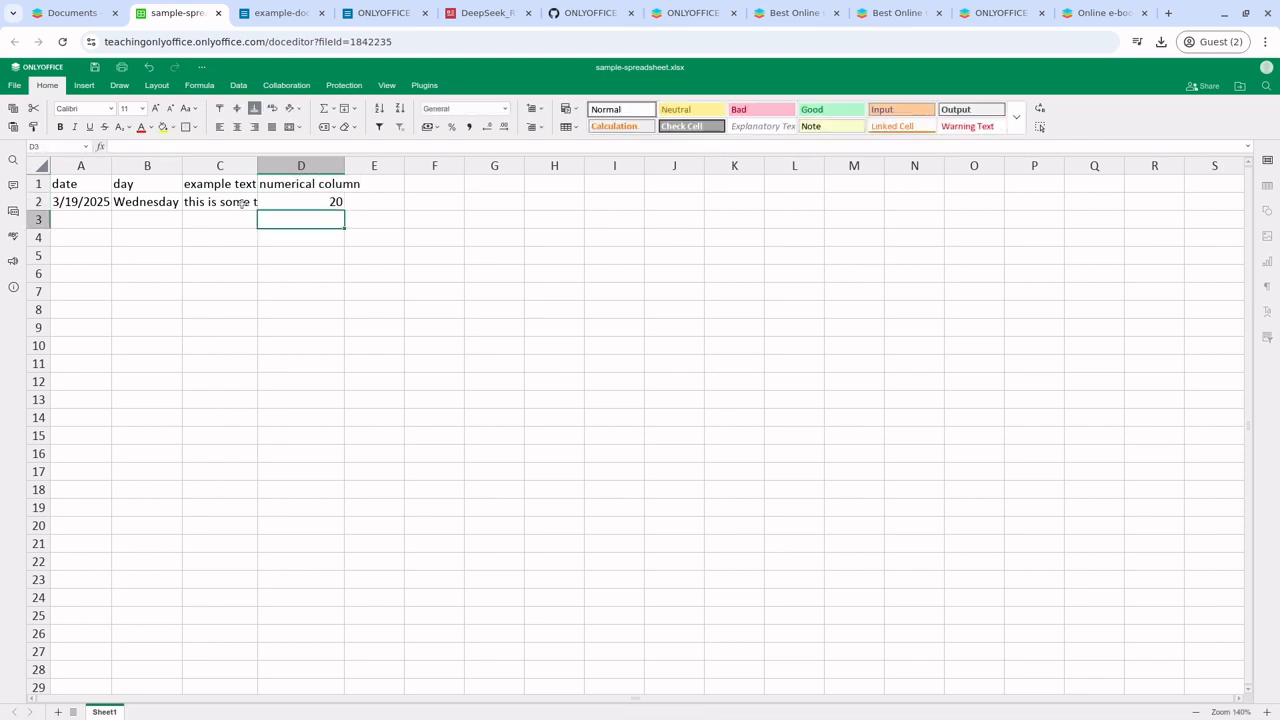
pyautogui.write('2')
pyautogui.press('Return')
pyautogui.press('Return')
pyautogui.write('50')
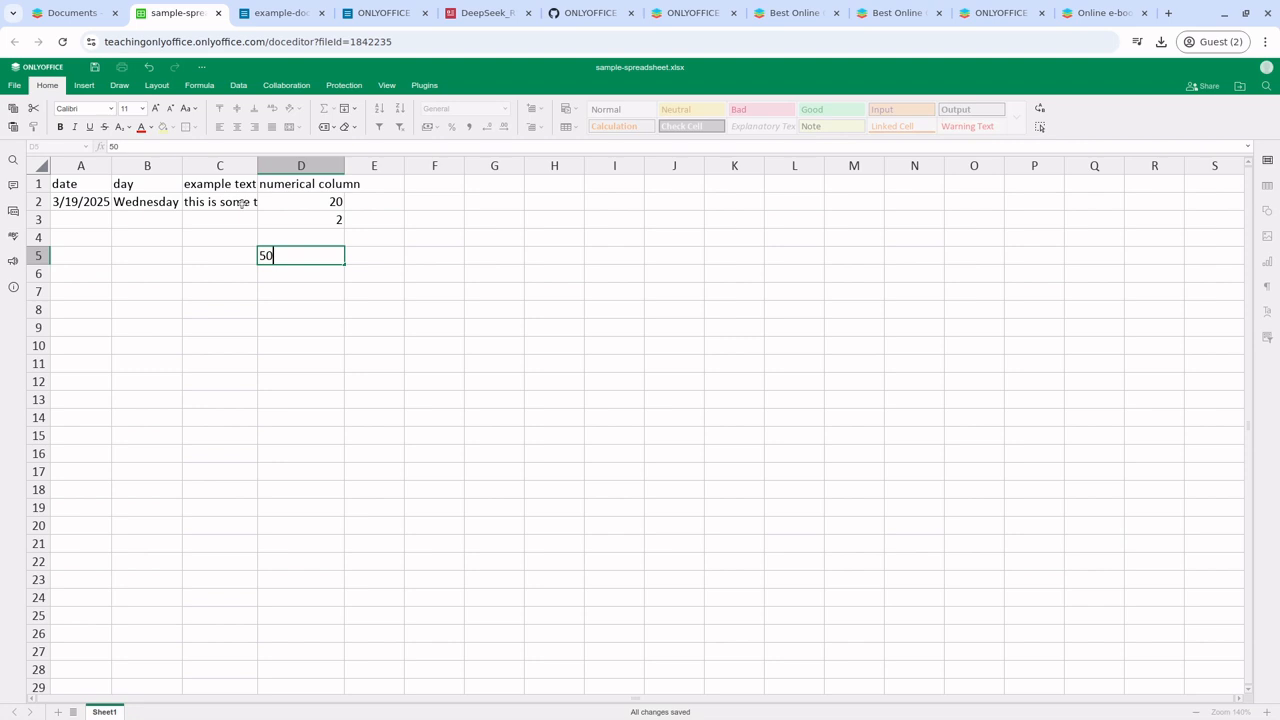
pyautogui.press('Return')
pyautogui.write('100')
pyautogui.press('Up')
# Fill the empty cell D4 with 100 and extend the numerical column with 2 in D7 and 5 in D8
pyautogui.press('Up')
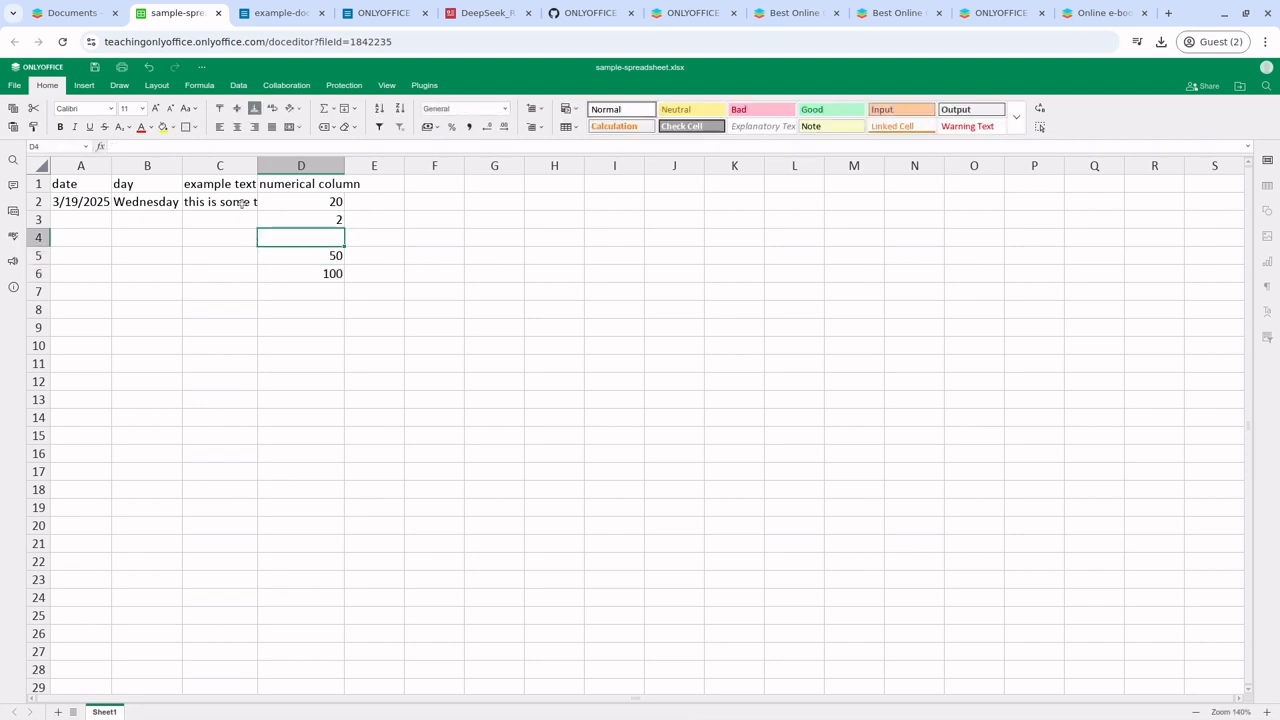
pyautogui.write('10')
pyautogui.press('Return')
pyautogui.press('Down')
pyautogui.press('Down')
pyautogui.press('Down')
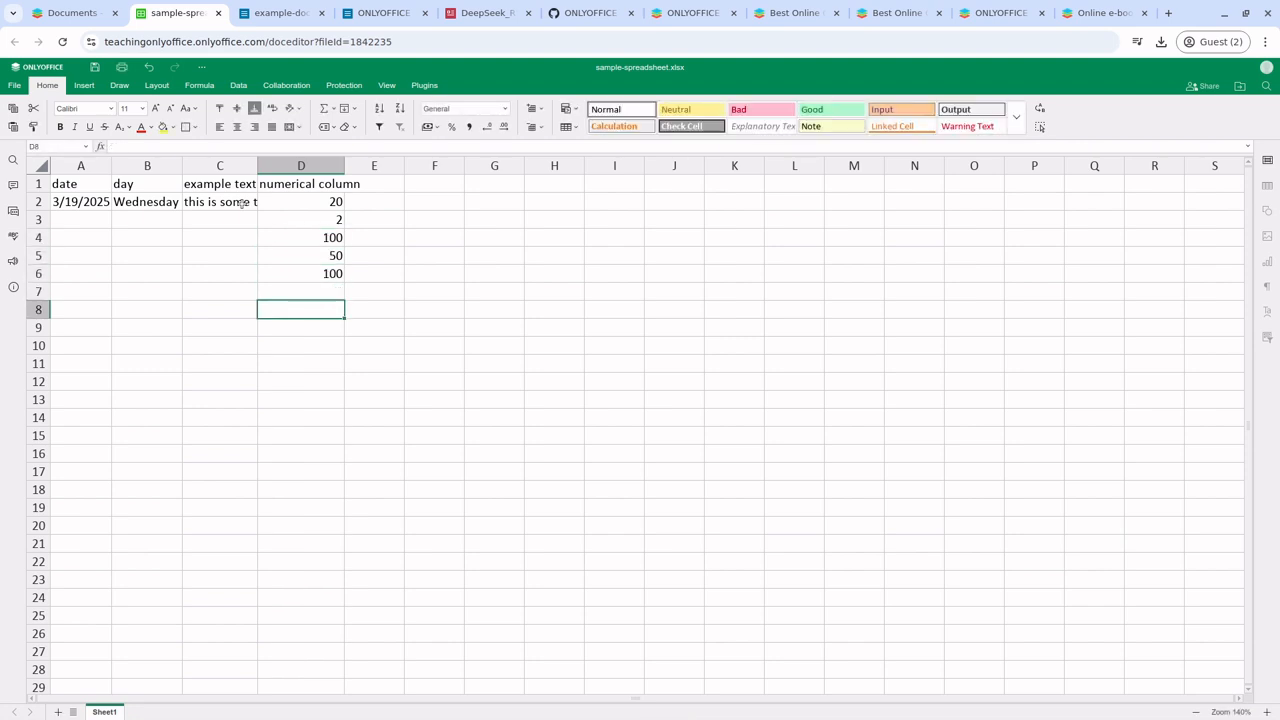
pyautogui.write('5')
pyautogui.press('Up')
pyautogui.write('2')
pyautogui.press('Return')
pyautogui.press('Down')
pyautogui.press('Down')
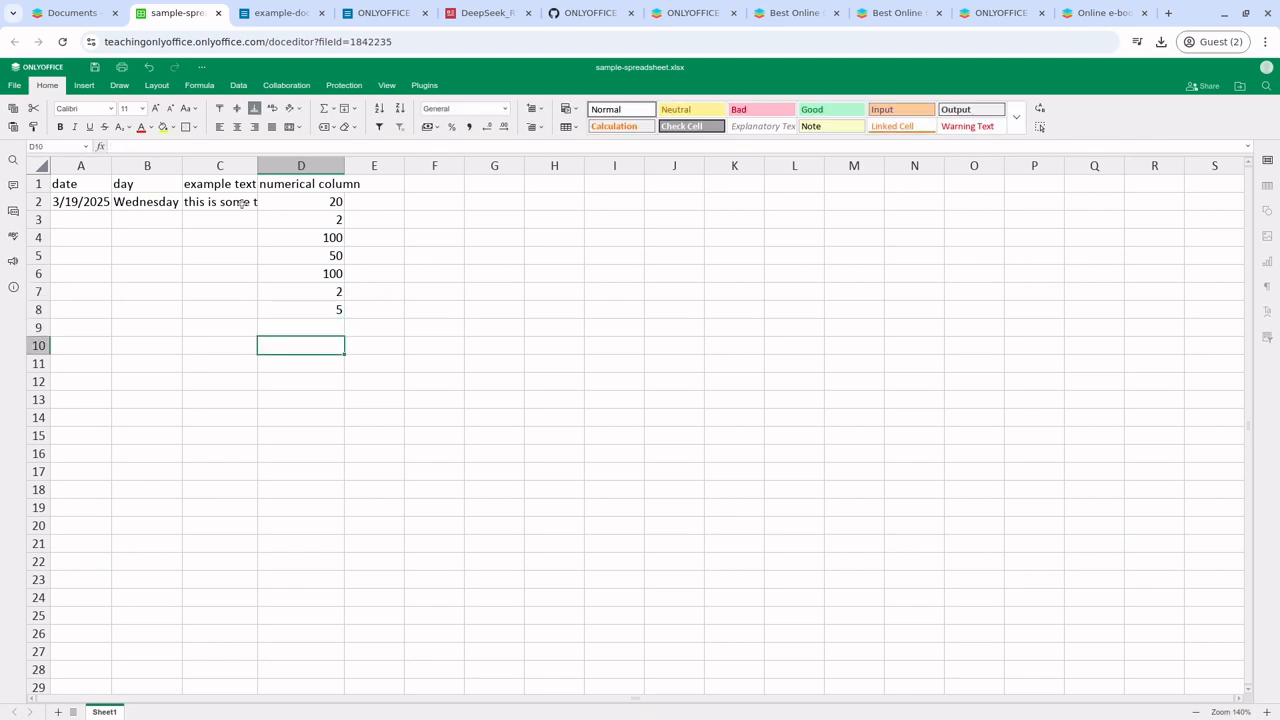
# Select the whole sheet and fit all column widths to the updated contents
pyautogui.press('Up')
pyautogui.press('Up')
pyautogui.press('Up')
pyautogui.press('Up')
pyautogui.hotkey('ctrl', 'a')
pyautogui.hotkey('ctrl', 'a')
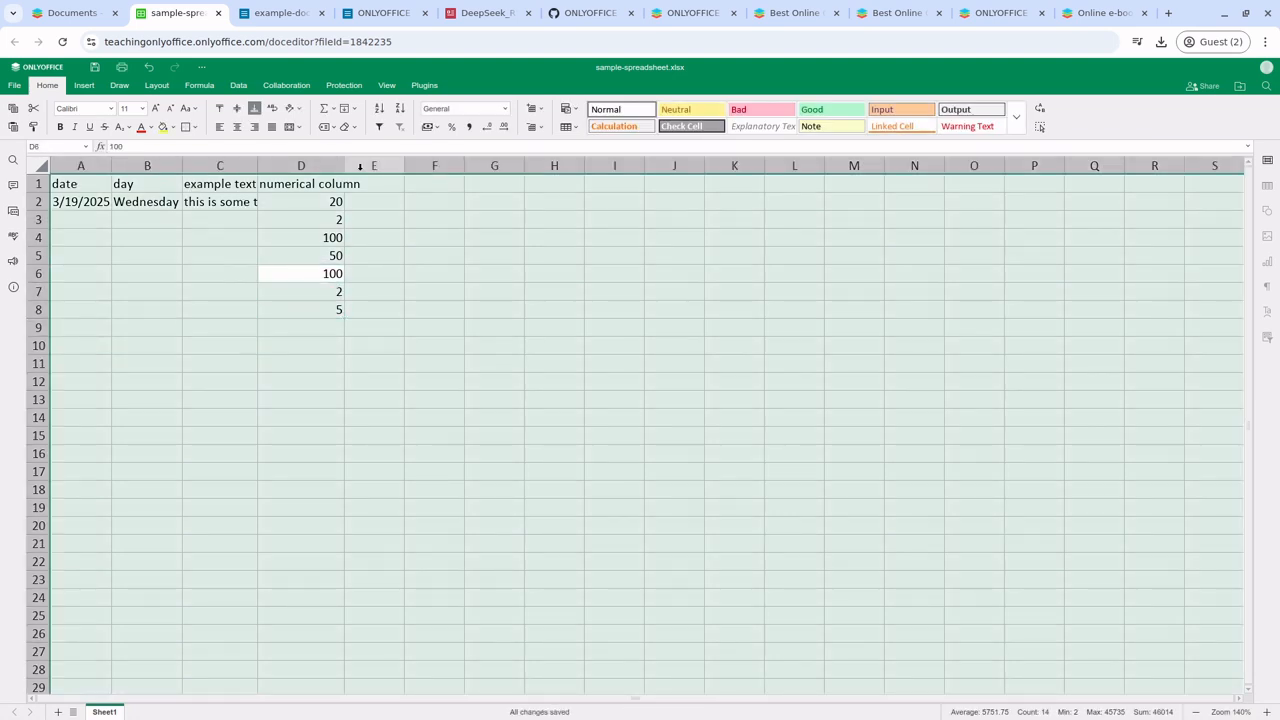
pyautogui.keyDown('ctrl'); pyautogui.click(349, 163); pyautogui.keyUp('ctrl')
pyautogui.hotkey('ctrl', 'a')
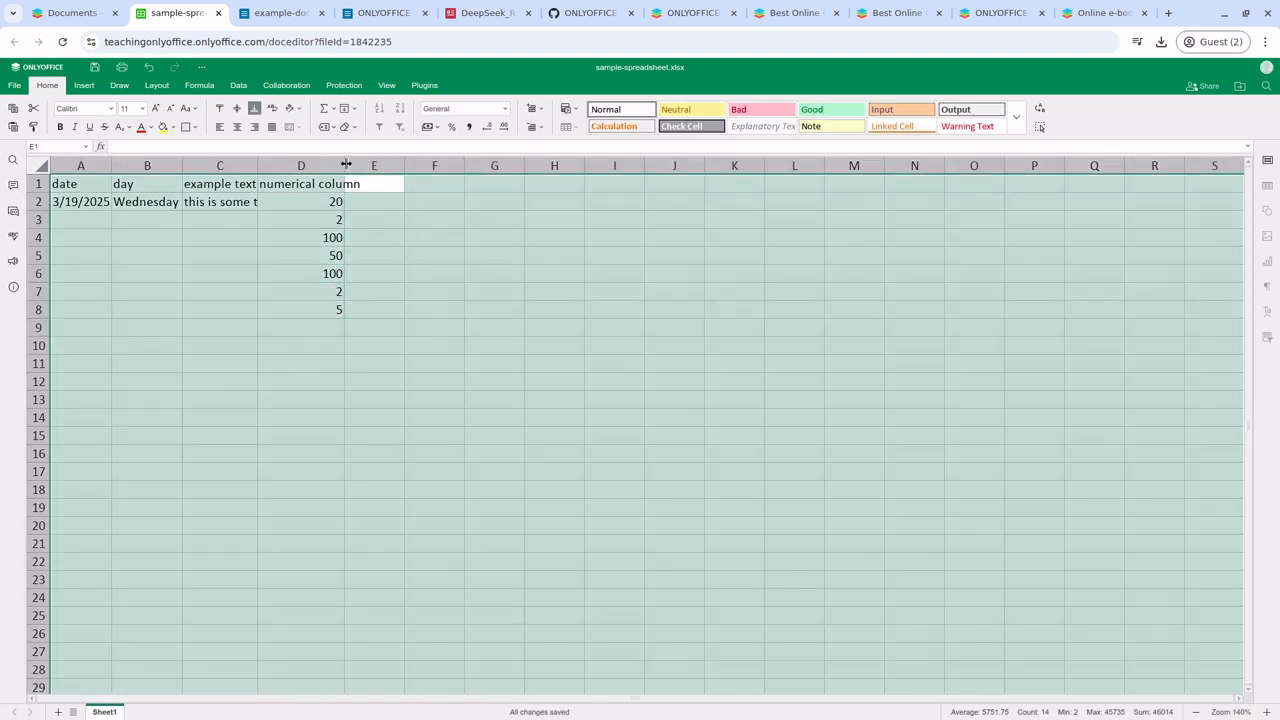
pyautogui.doubleClick(346, 164)
# Make the header cells A1 to D1 bold
pyautogui.moveTo(290, 184); pyautogui.dragTo(80, 190)
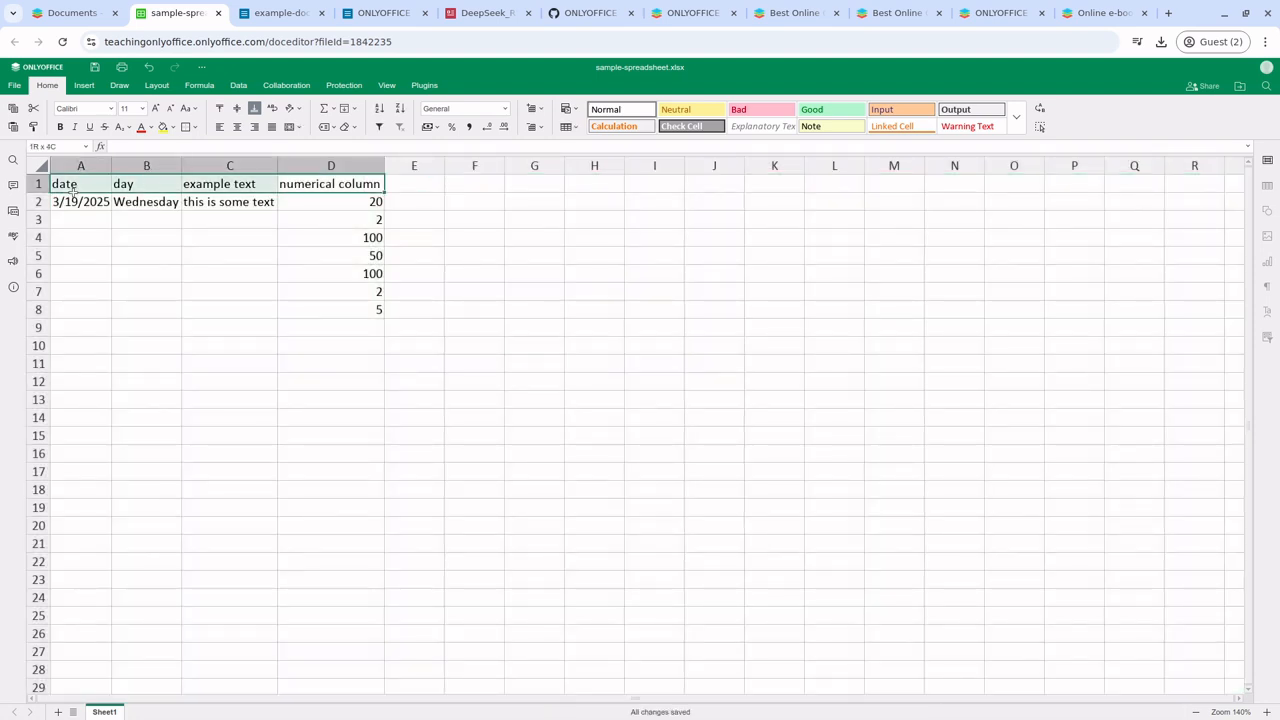
pyautogui.hotkey('ctrl', 'b')
pyautogui.click(320, 363)
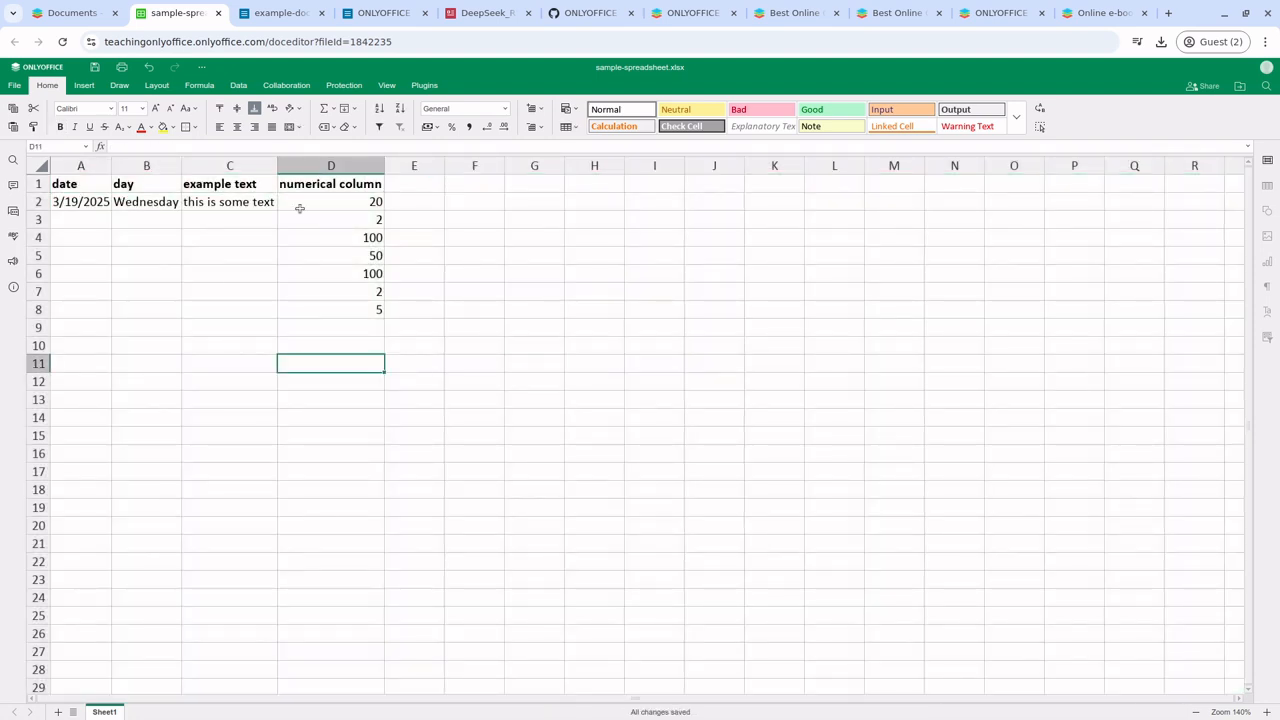
# Calculate the average of the numerical column in D10 with the formula =AVERAGE(D2:D8)
pyautogui.doubleClick(362, 347)
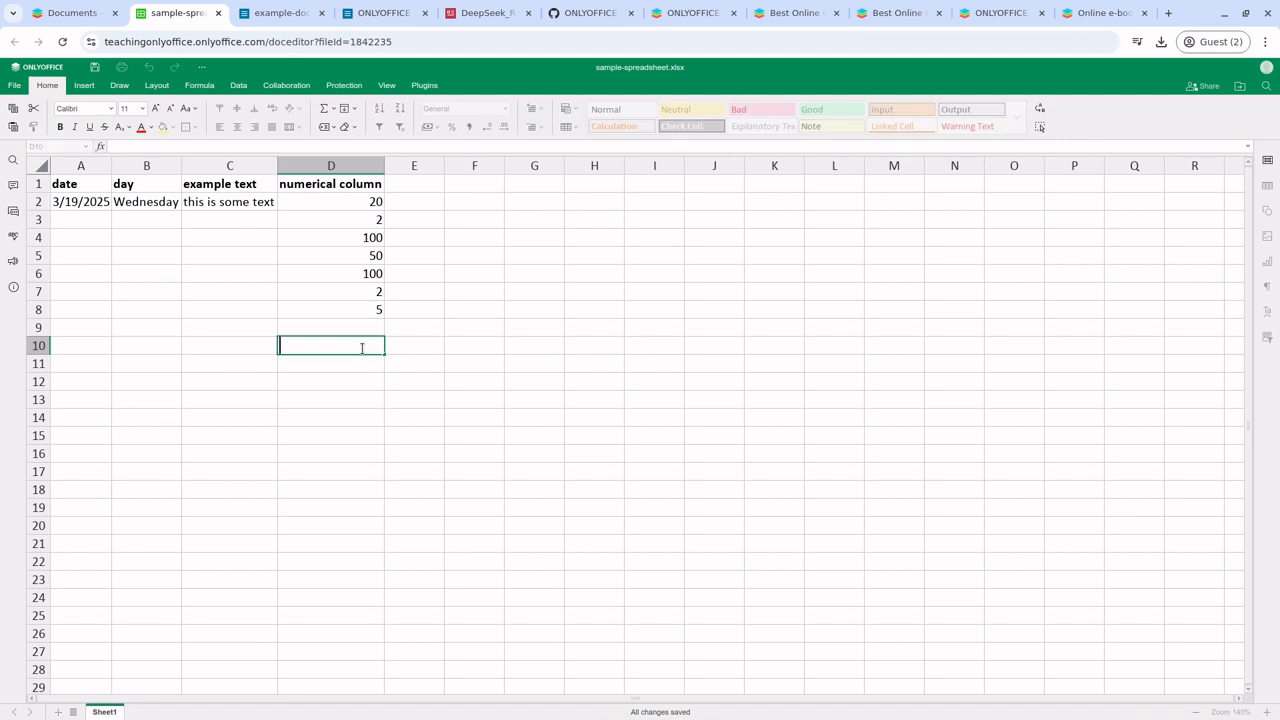
pyautogui.write('=')
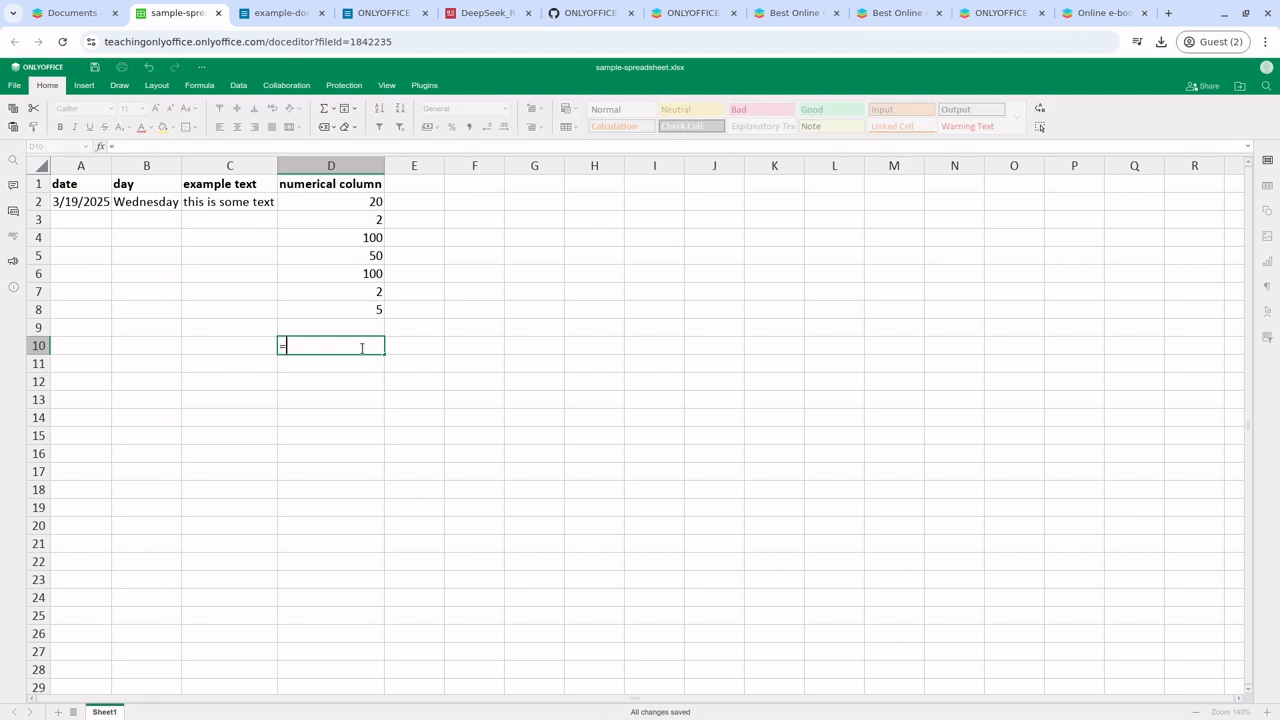
pyautogui.write('F')
pyautogui.press('BackSpace')
pyautogui.write('M')
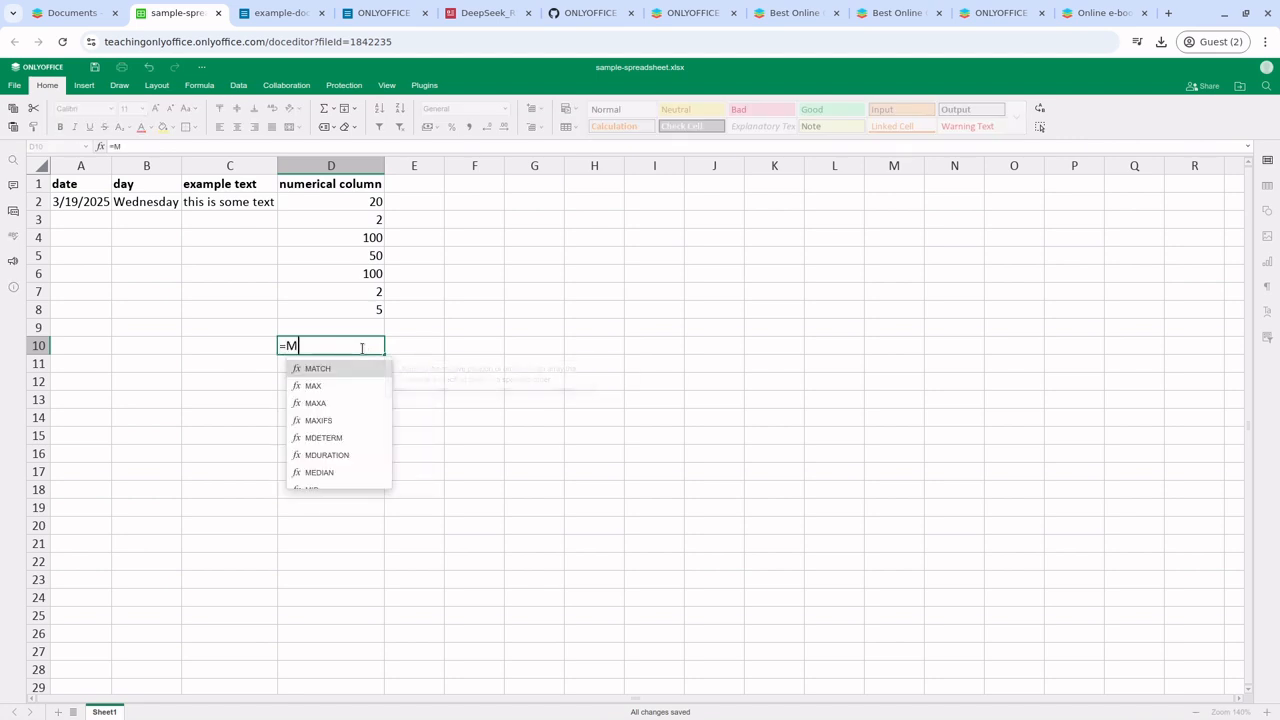
pyautogui.write('EAN')
pyautogui.press('BackSpace')
pyautogui.press('BackSpace')
pyautogui.press('BackSpace')
pyautogui.press('BackSpace')
pyautogui.write('S')
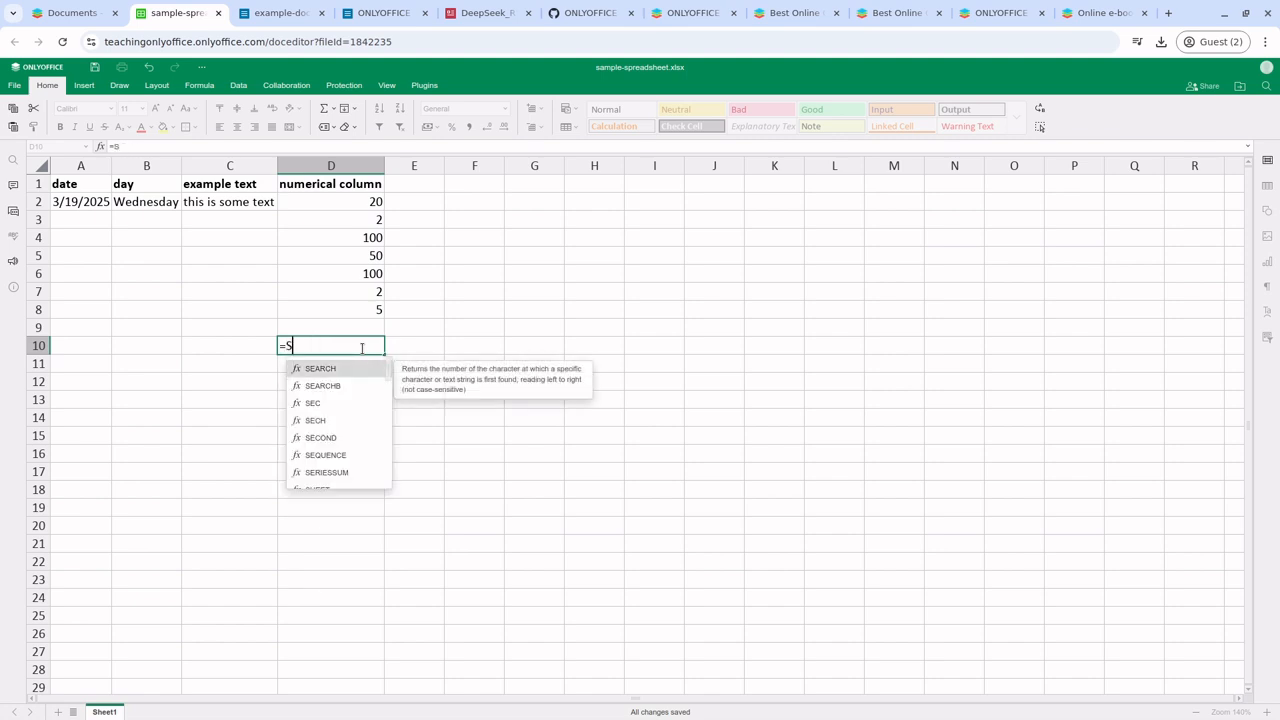
pyautogui.press('BackSpace')
pyautogui.write('AVERAGE(')
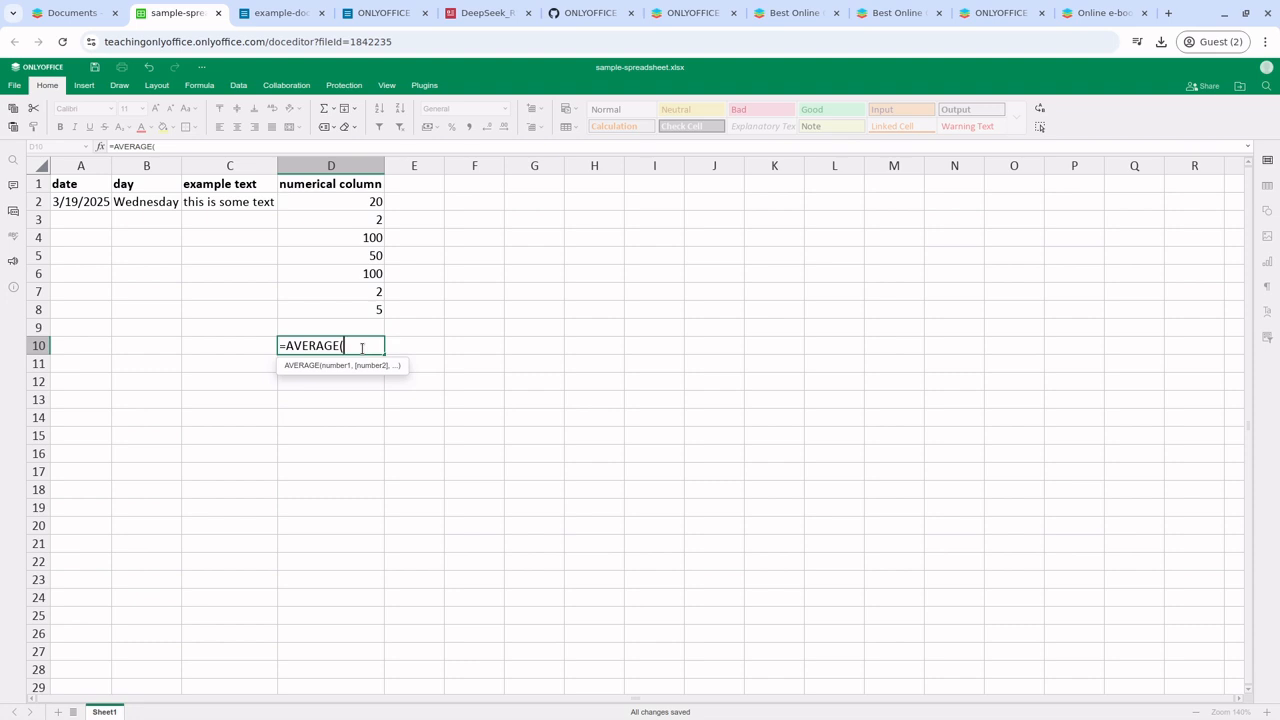
pyautogui.write('D2:')
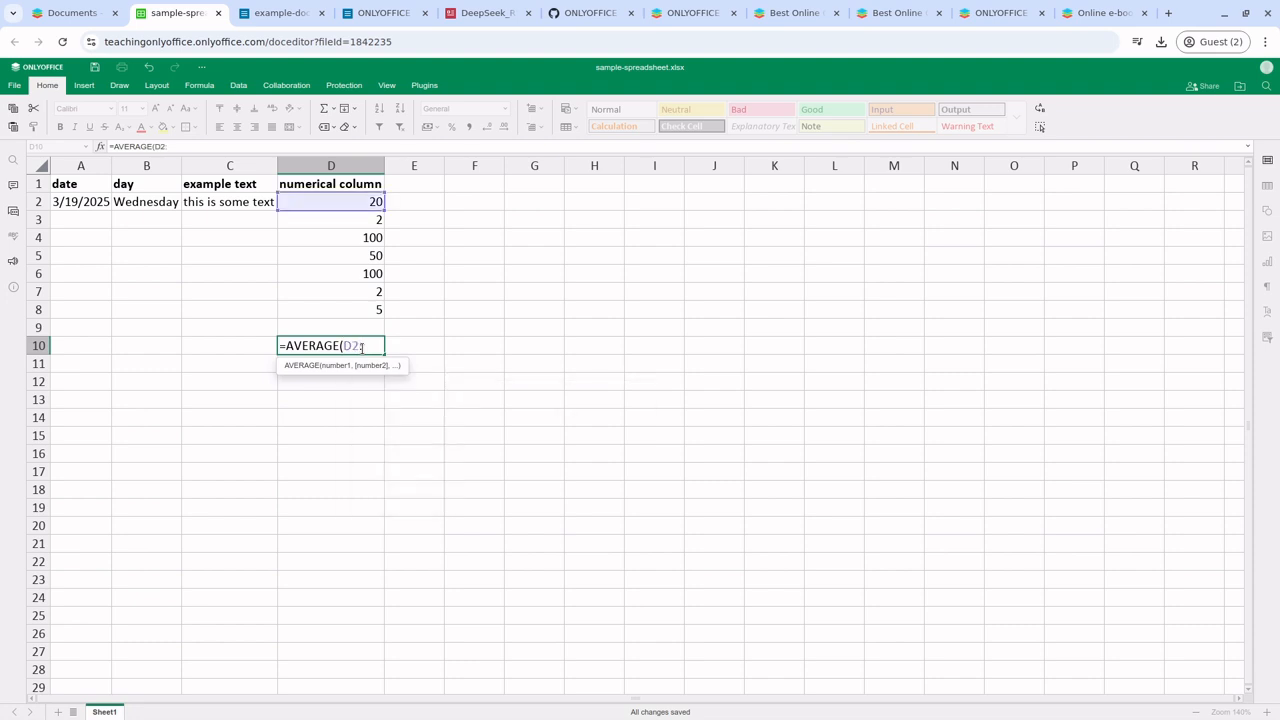
pyautogui.write('D8)')
pyautogui.press('Return')
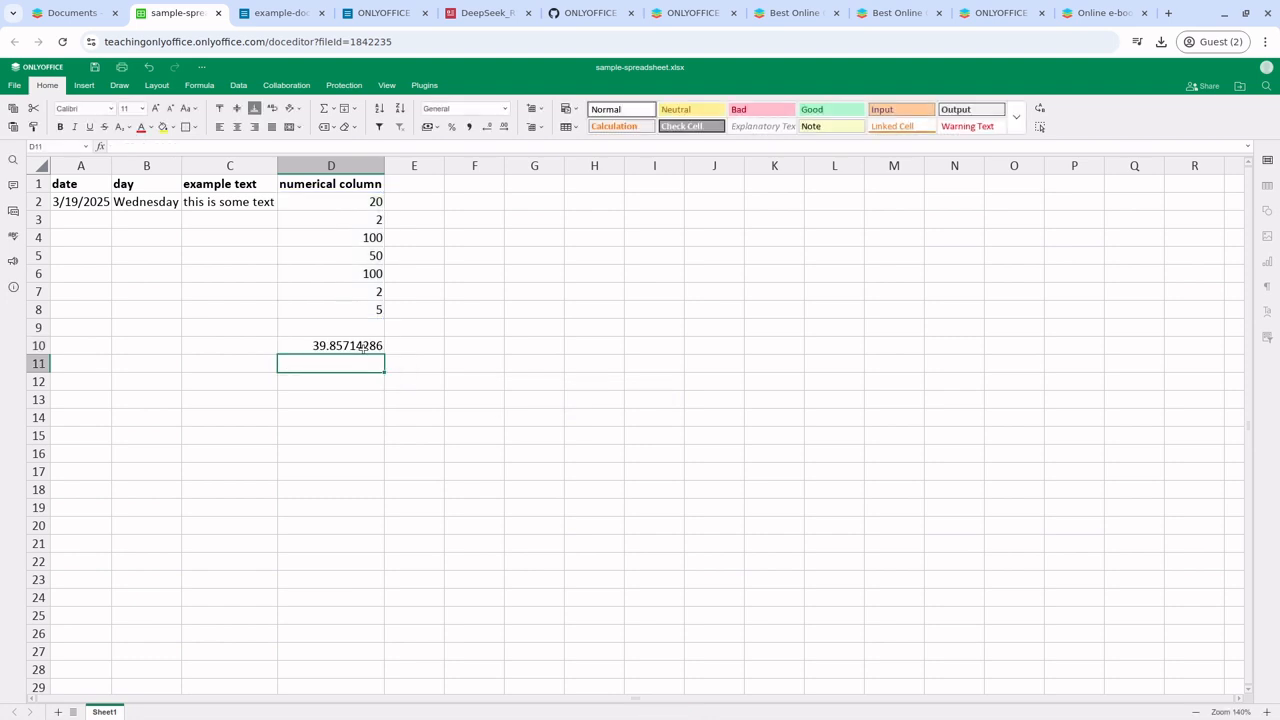
# Add the label "median" in cell D13
pyautogui.click(338, 400)
pyautogui.write('media')
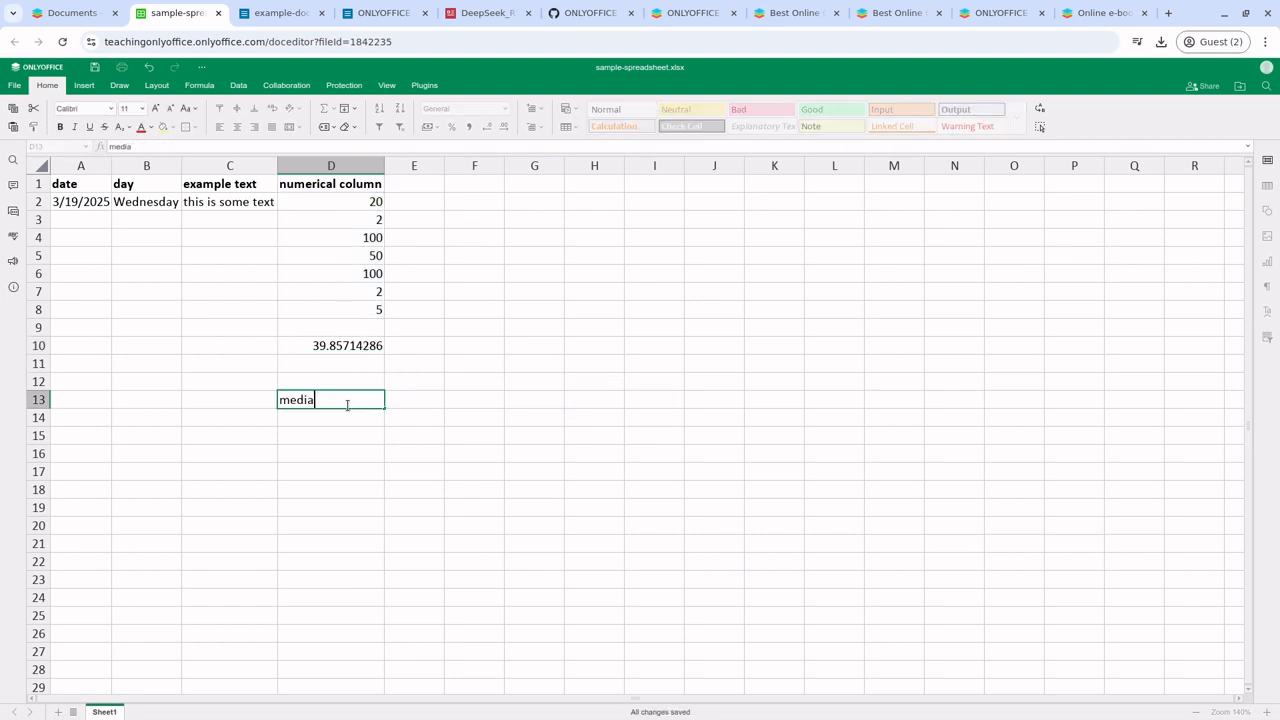
pyautogui.write('n')
pyautogui.press('Return')
# Calculate the median of the numerical column in D14 with the formula =MEDIAN(D2:D8)
pyautogui.write('=MEDIA(')
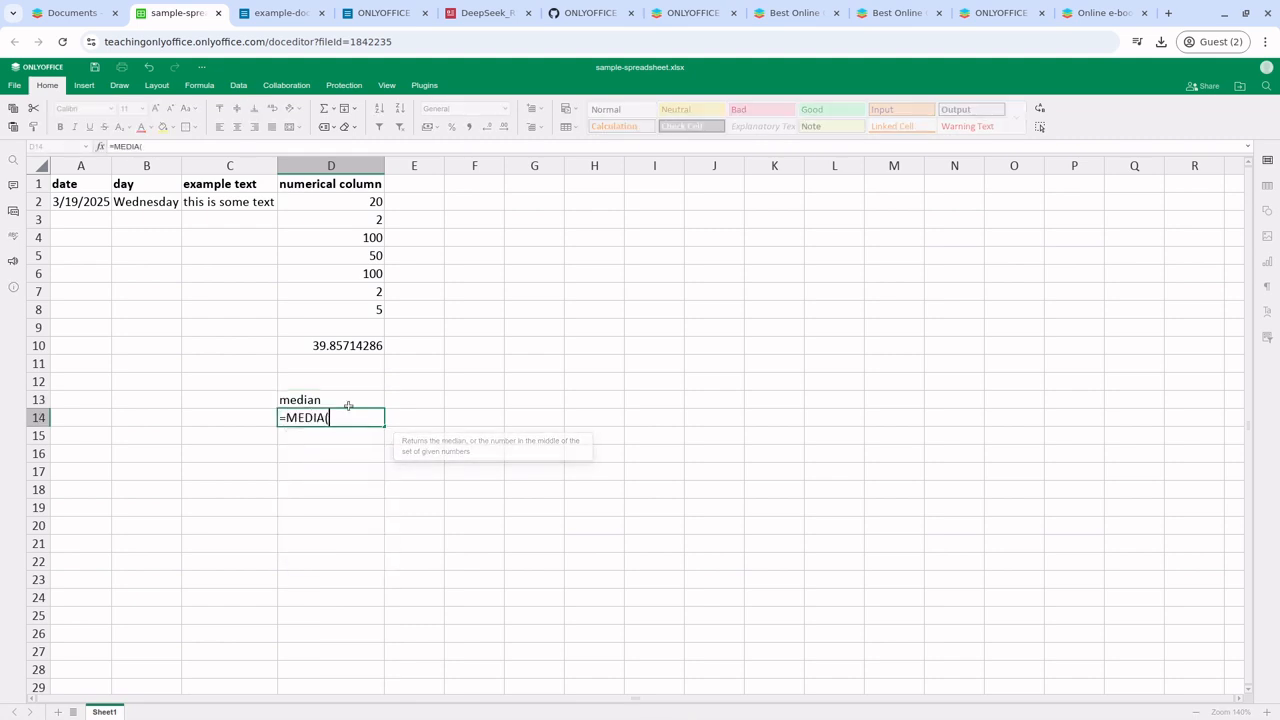
pyautogui.press('BackSpace')
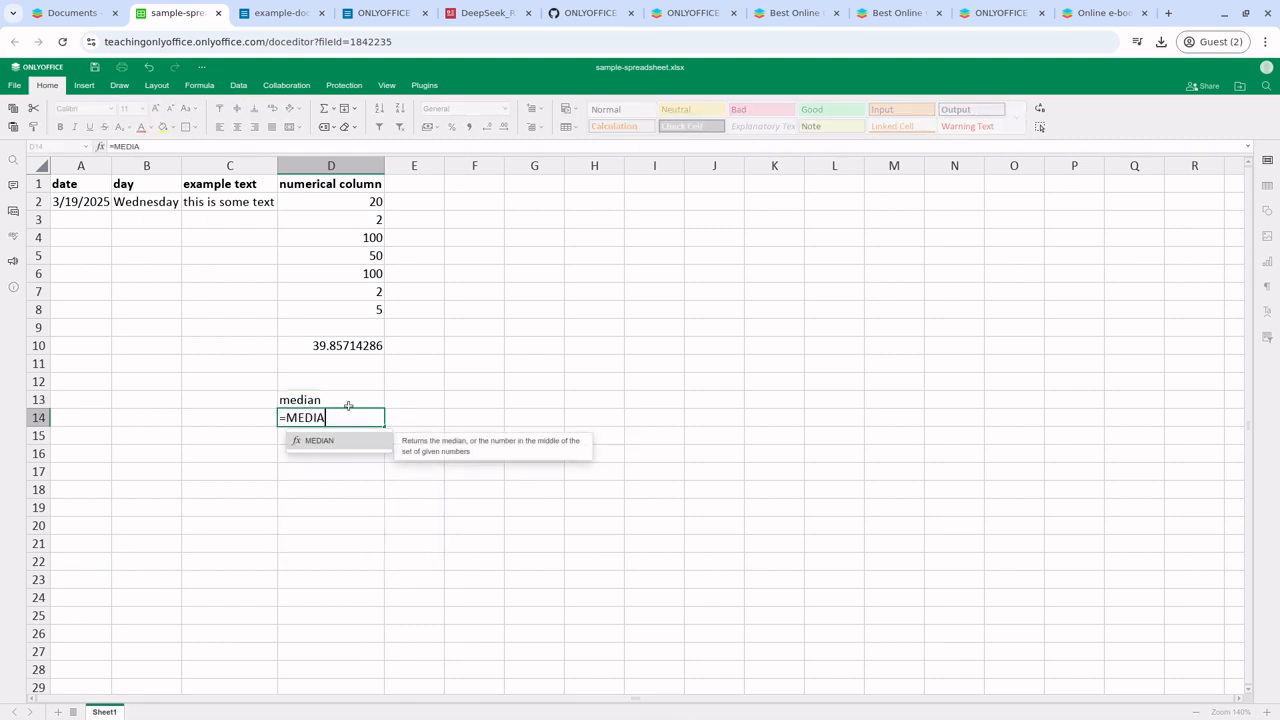
pyautogui.write('N(')
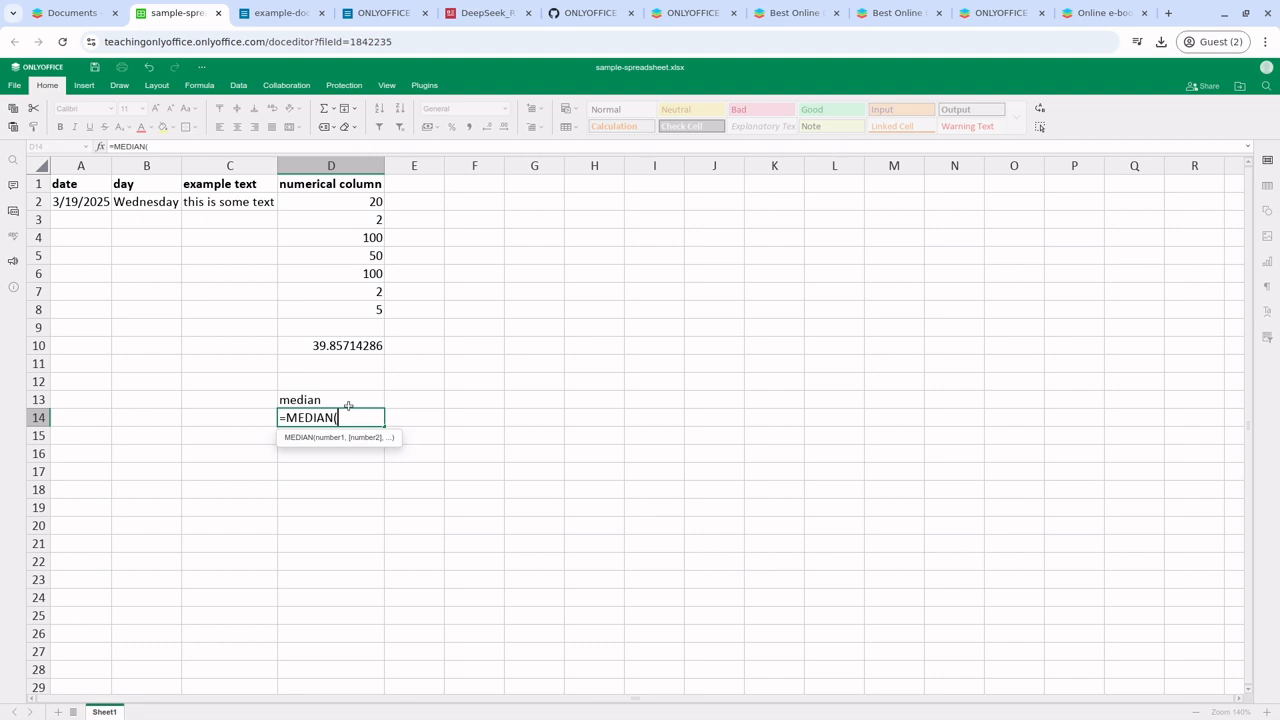
pyautogui.write('D3:')
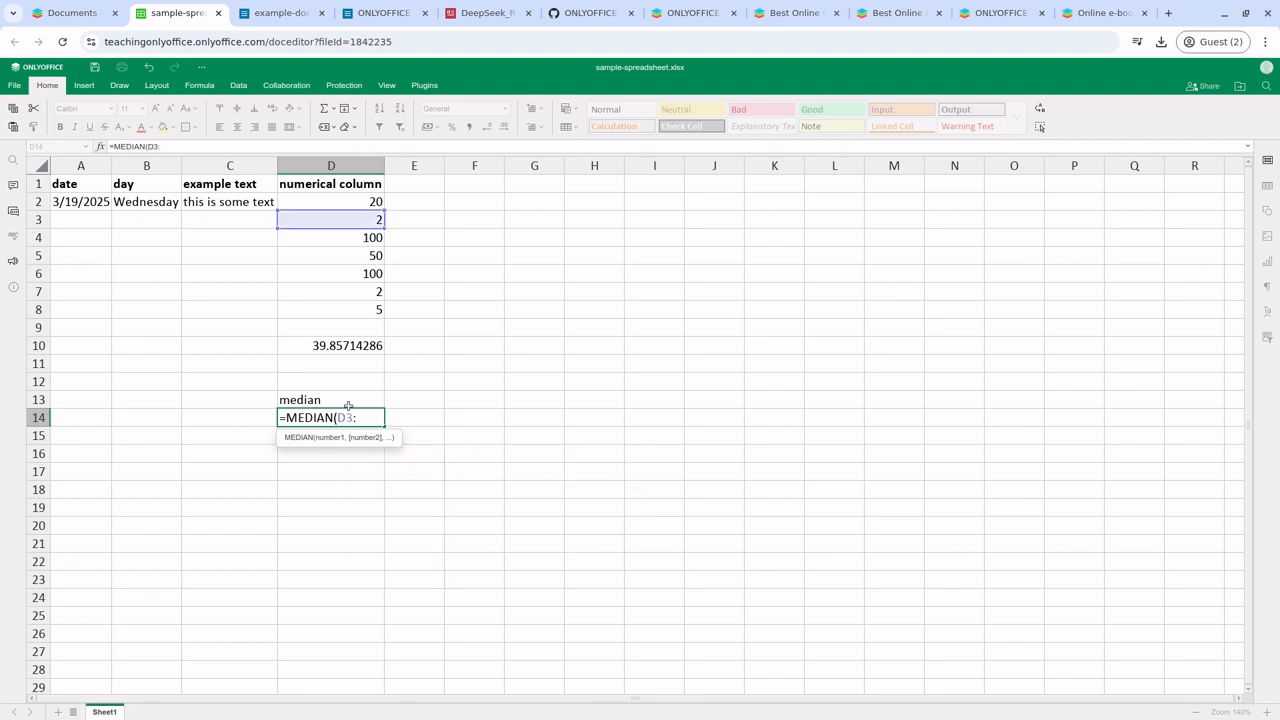
pyautogui.press('BackSpace')
pyautogui.press('BackSpace')
pyautogui.write('D2:D8')
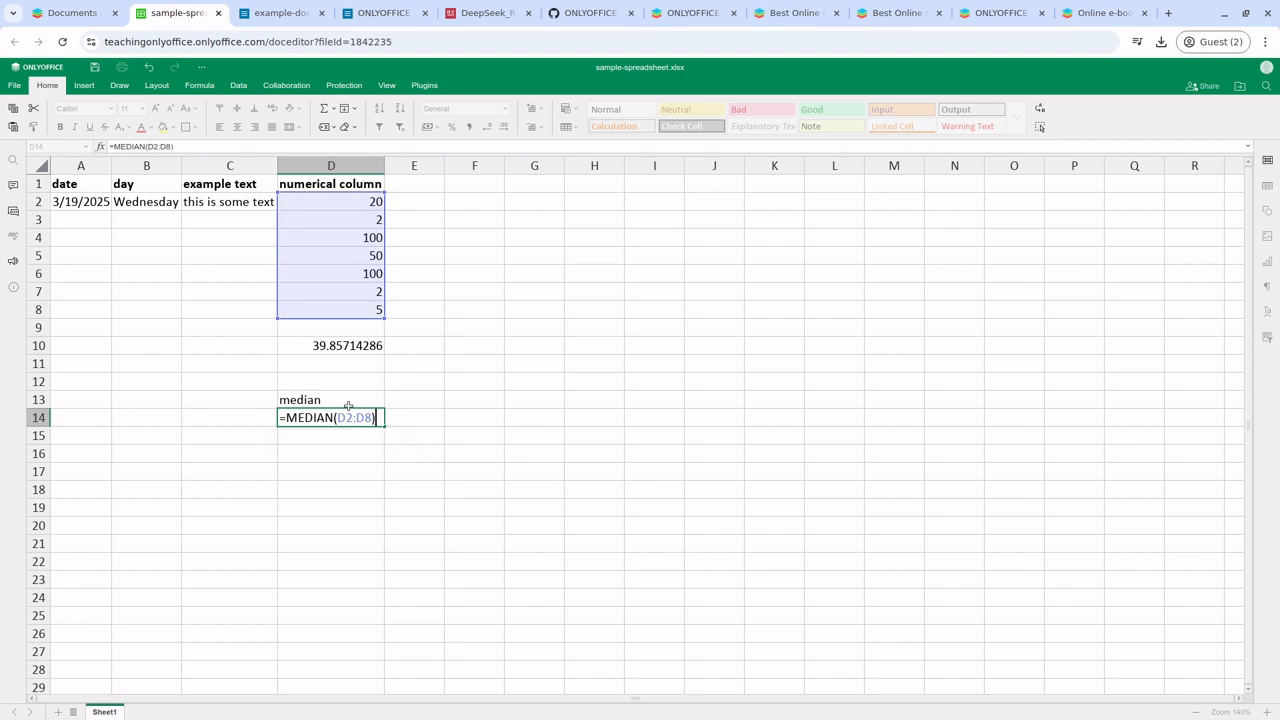
pyautogui.press('Return')
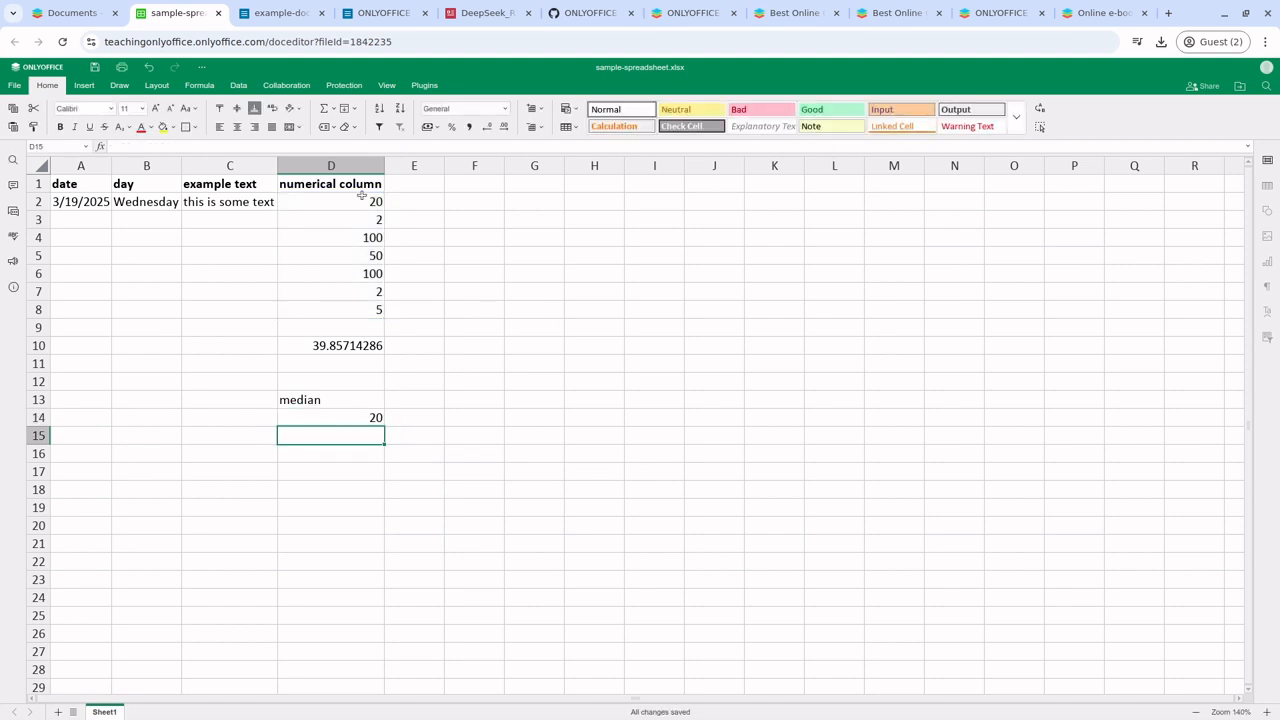
# Add the label "max" in cell D17
pyautogui.click(363, 200)
pyautogui.click(371, 443)
pyautogui.click(349, 476)
pyautogui.write('max')
pyautogui.press('Return')
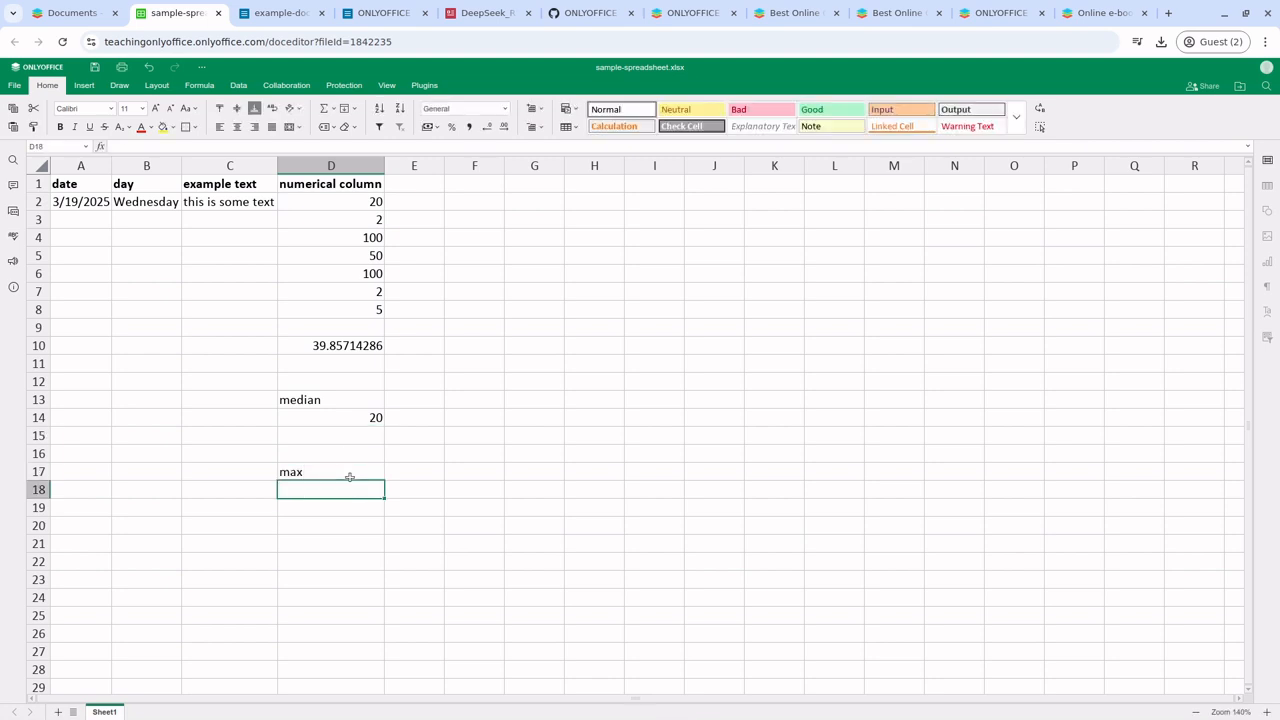
# Calculate the maximum of the numerical column in D18 with the formula =MAX(D2:D8)
pyautogui.write('=MAZX')
pyautogui.press('BackSpace')
pyautogui.press('BackSpace')
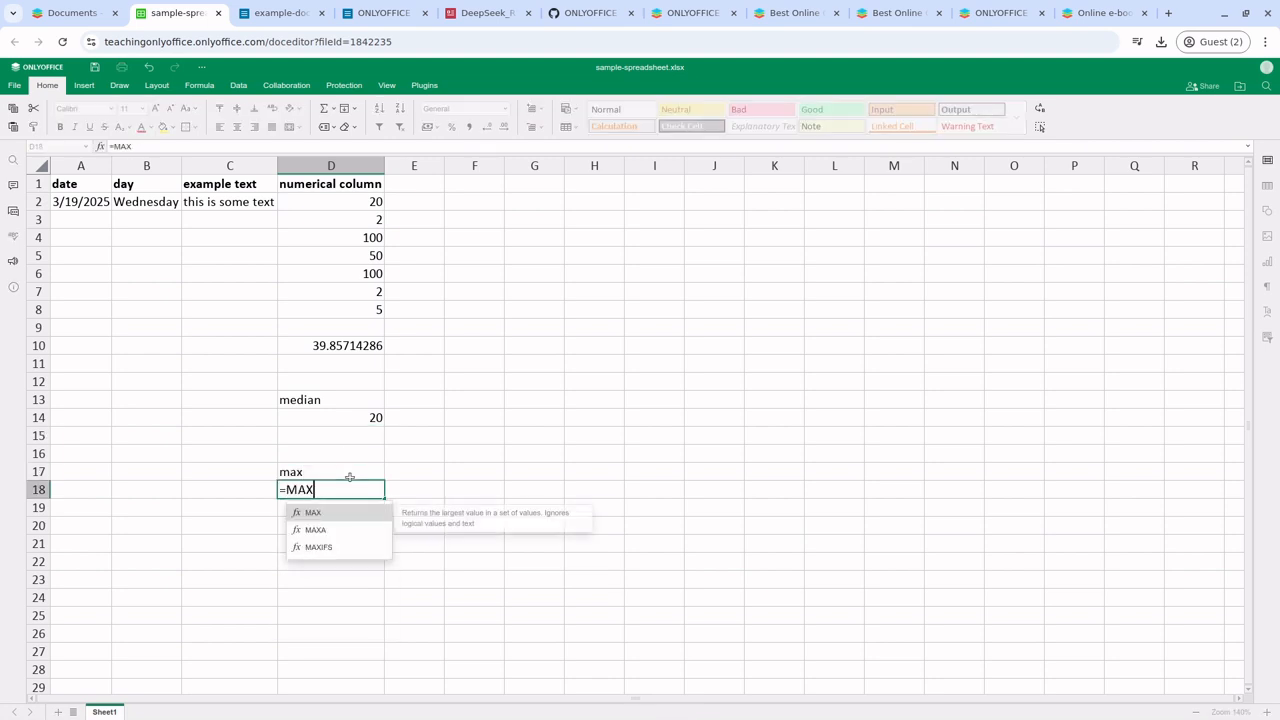
pyautogui.write('X(D2')
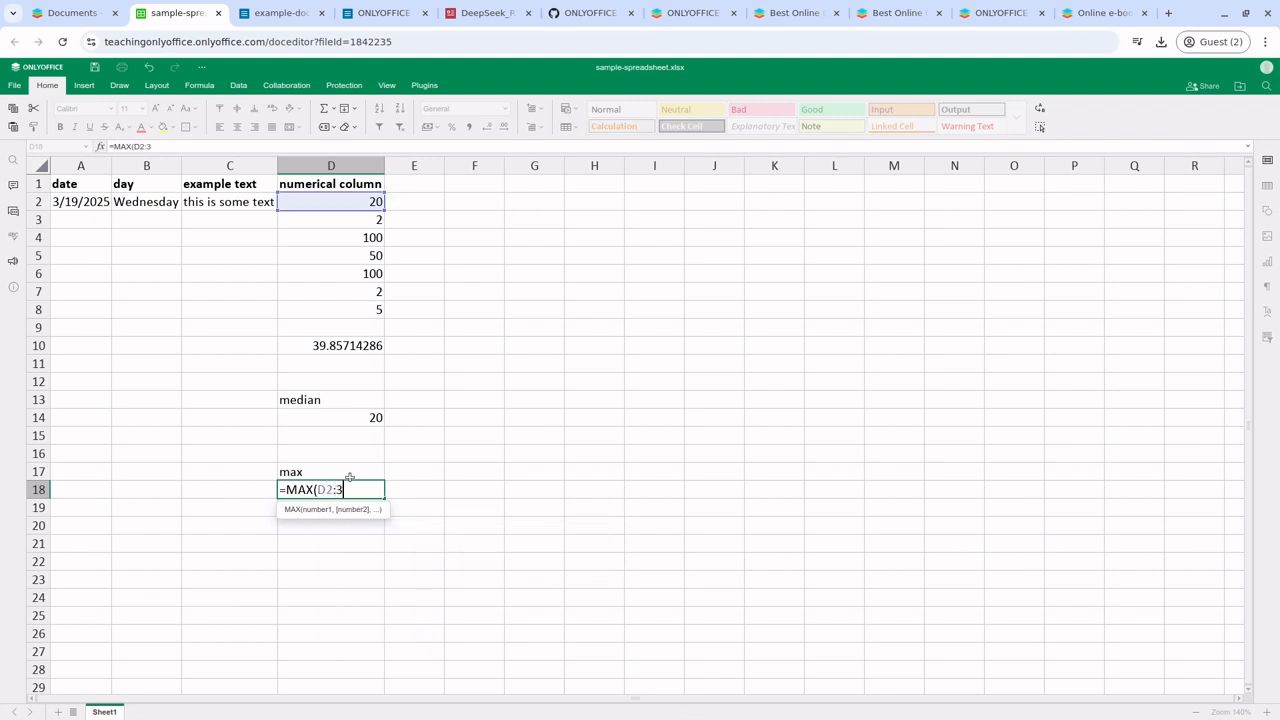
pyautogui.write(':D8')
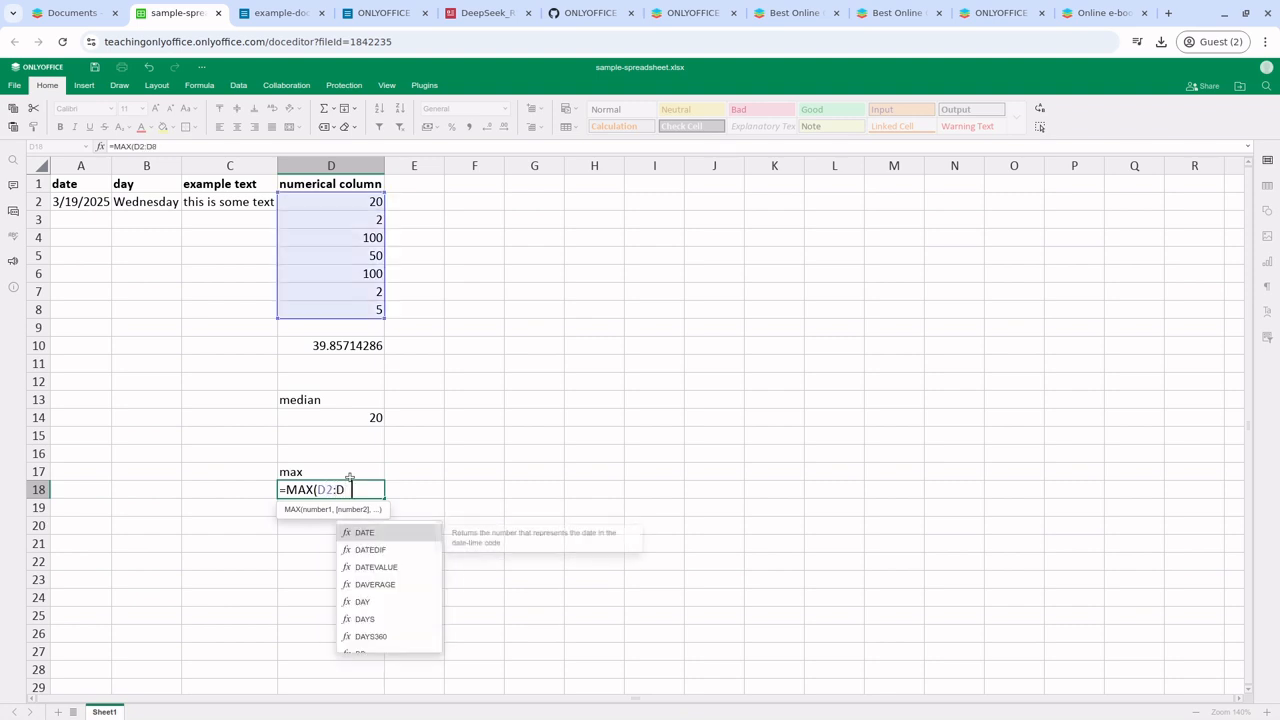
pyautogui.write(')')
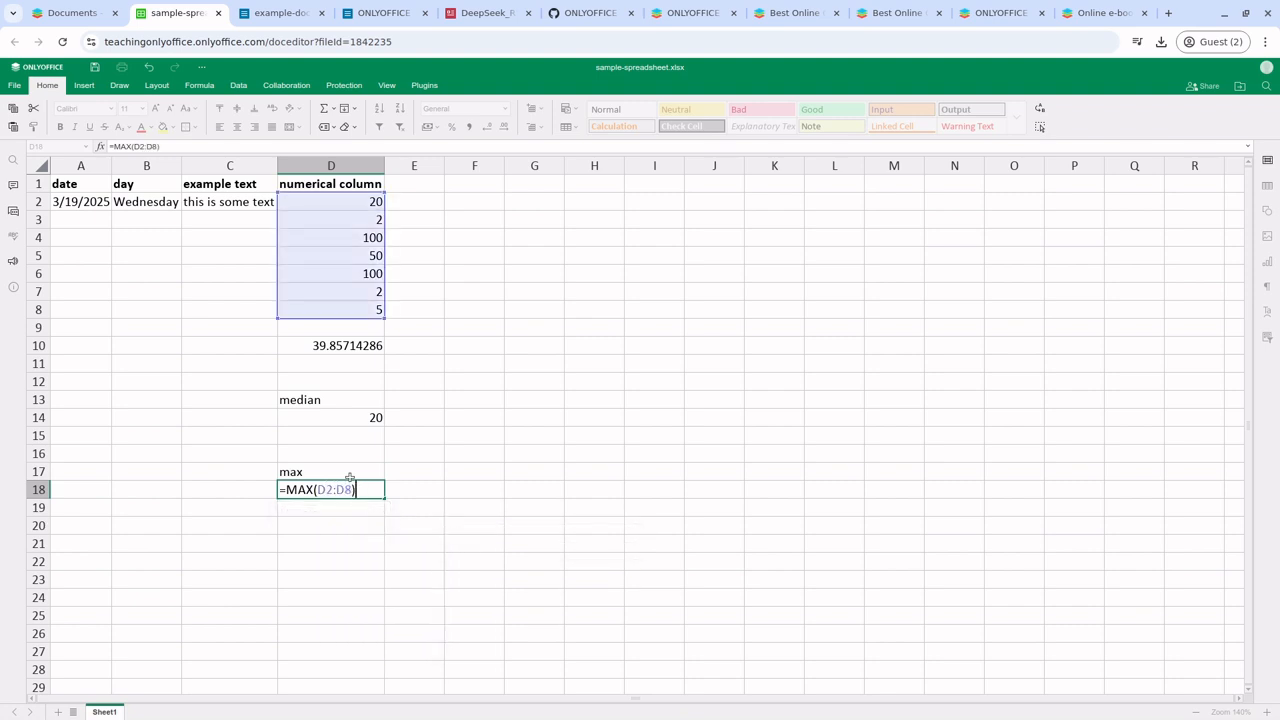
pyautogui.press('Return')
pyautogui.press('Up')
pyautogui.press('Up')
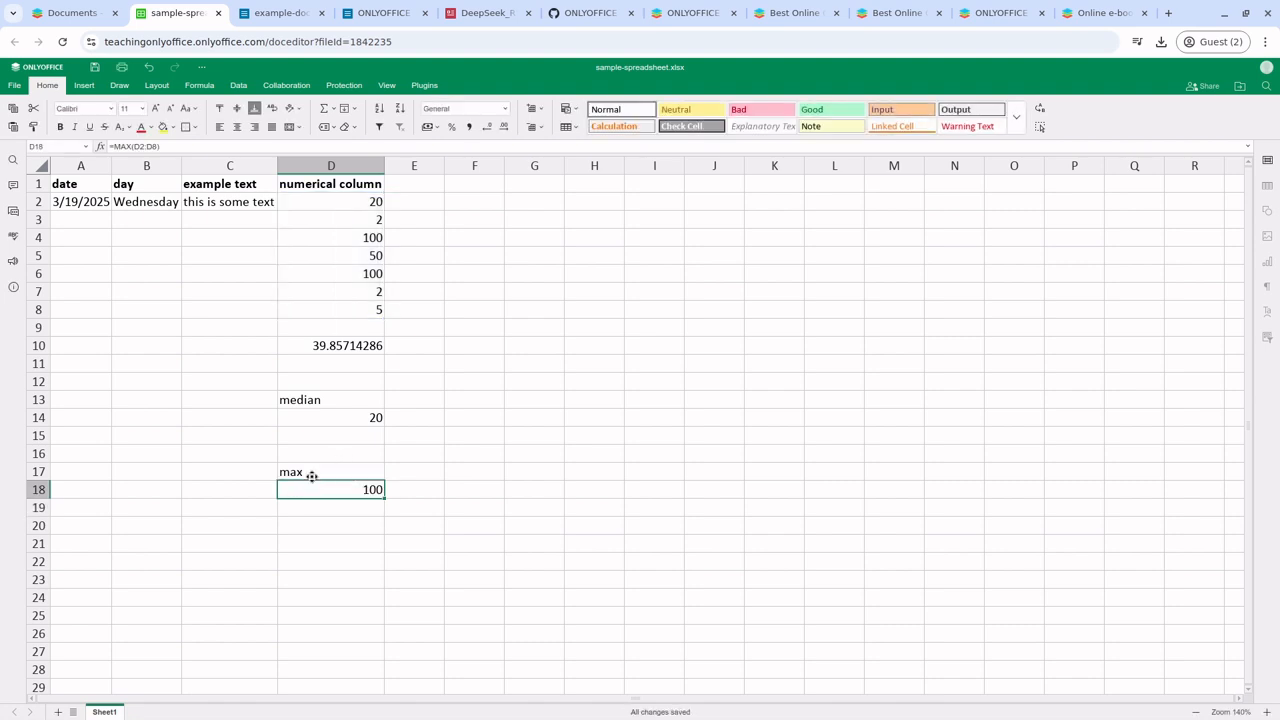
# Label cell D20 "min" and calculate the minimum of D2:D8 below it in D21 with the MIN function
pyautogui.click(340, 531)
pyautogui.write('min')
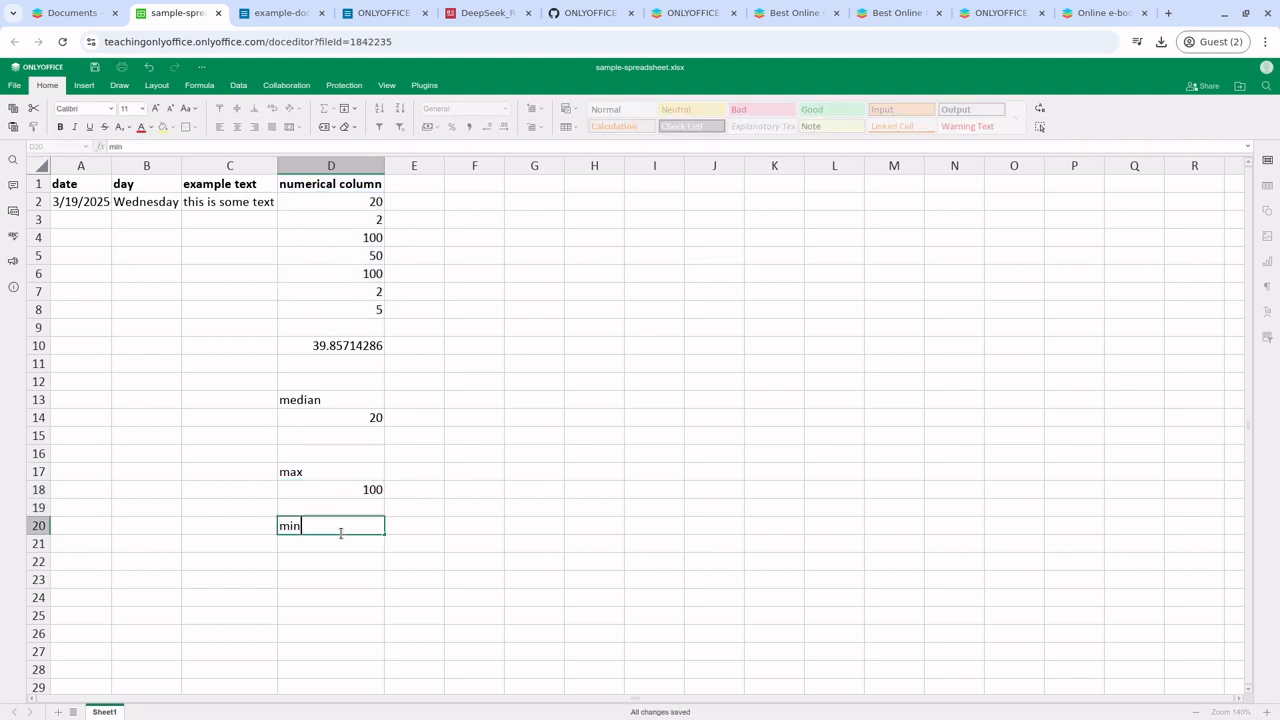
pyautogui.press('Return')
pyautogui.write('=')
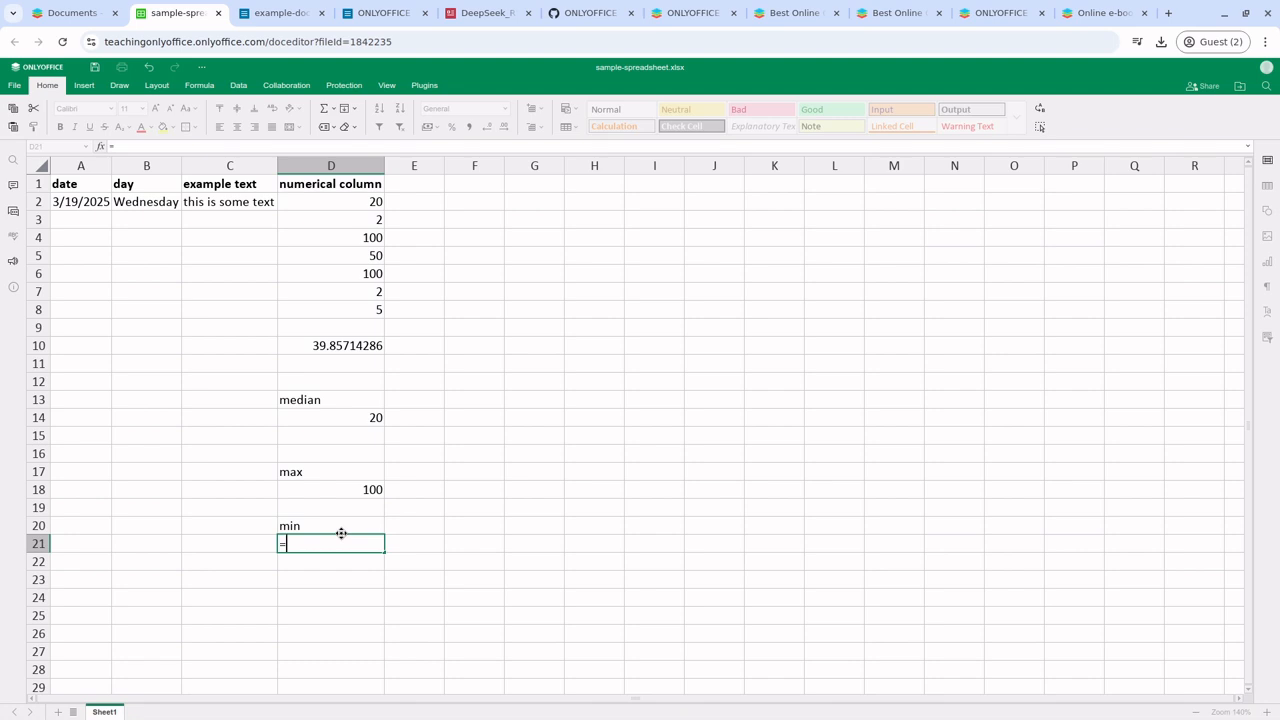
pyautogui.write('MIN(D')
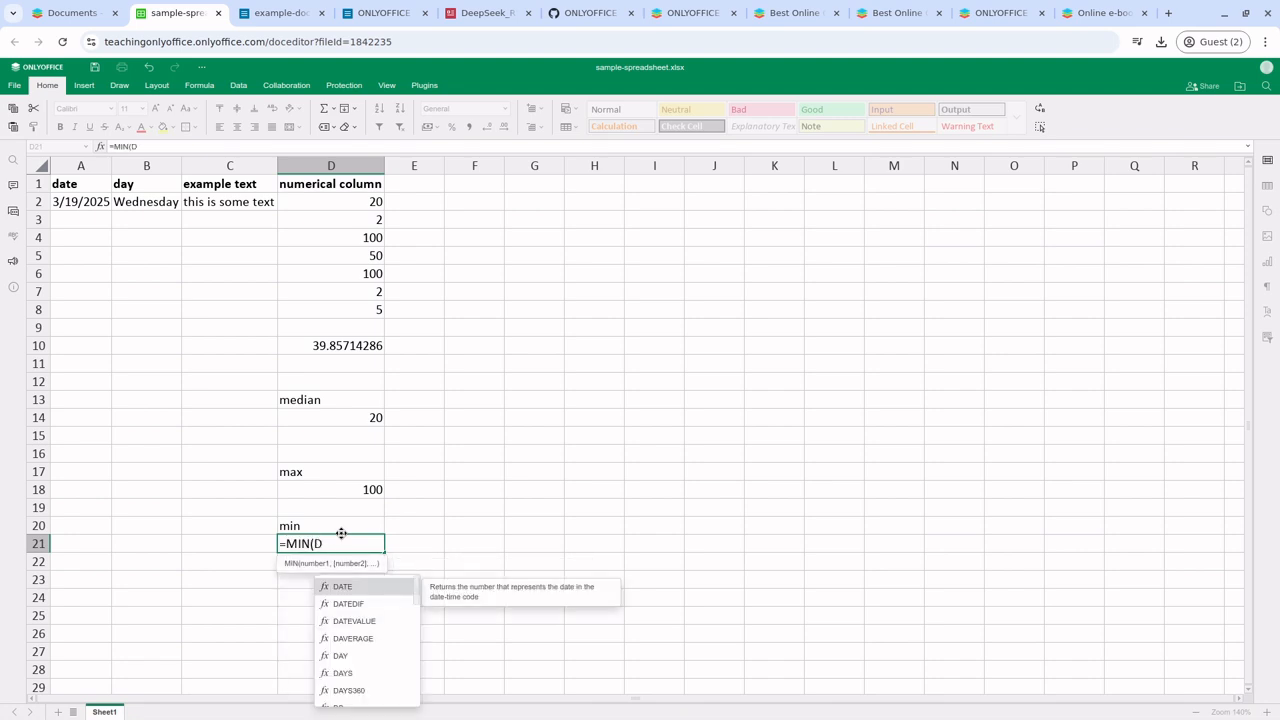
pyautogui.write('2:')
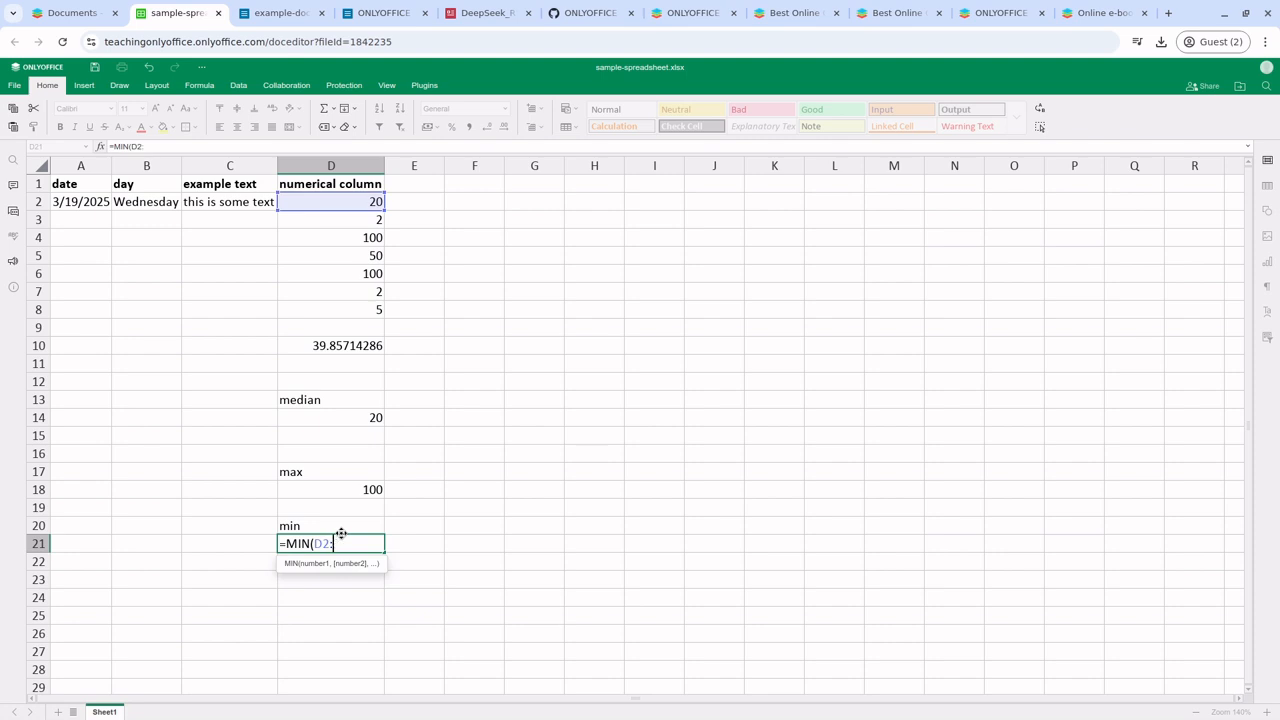
pyautogui.write('D8')
pyautogui.press('Return')
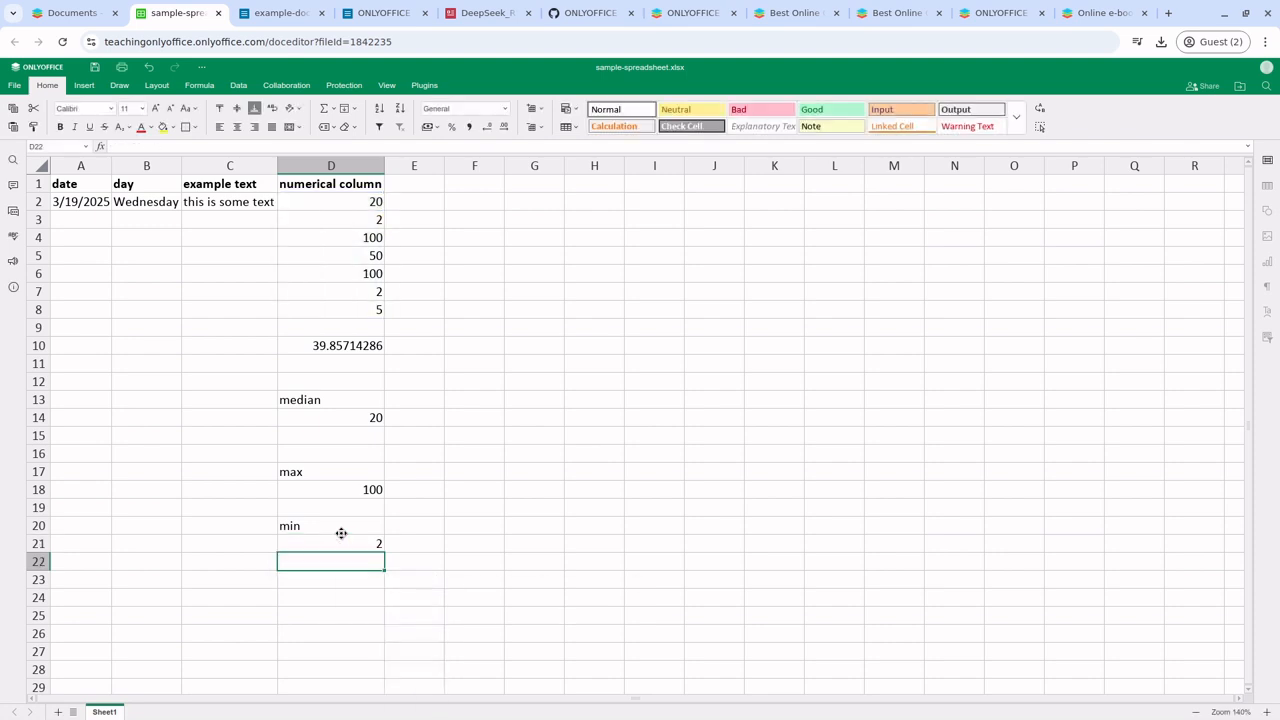
# Change the font colour of the header cells A1 to D1 to red
pyautogui.click(470, 493)
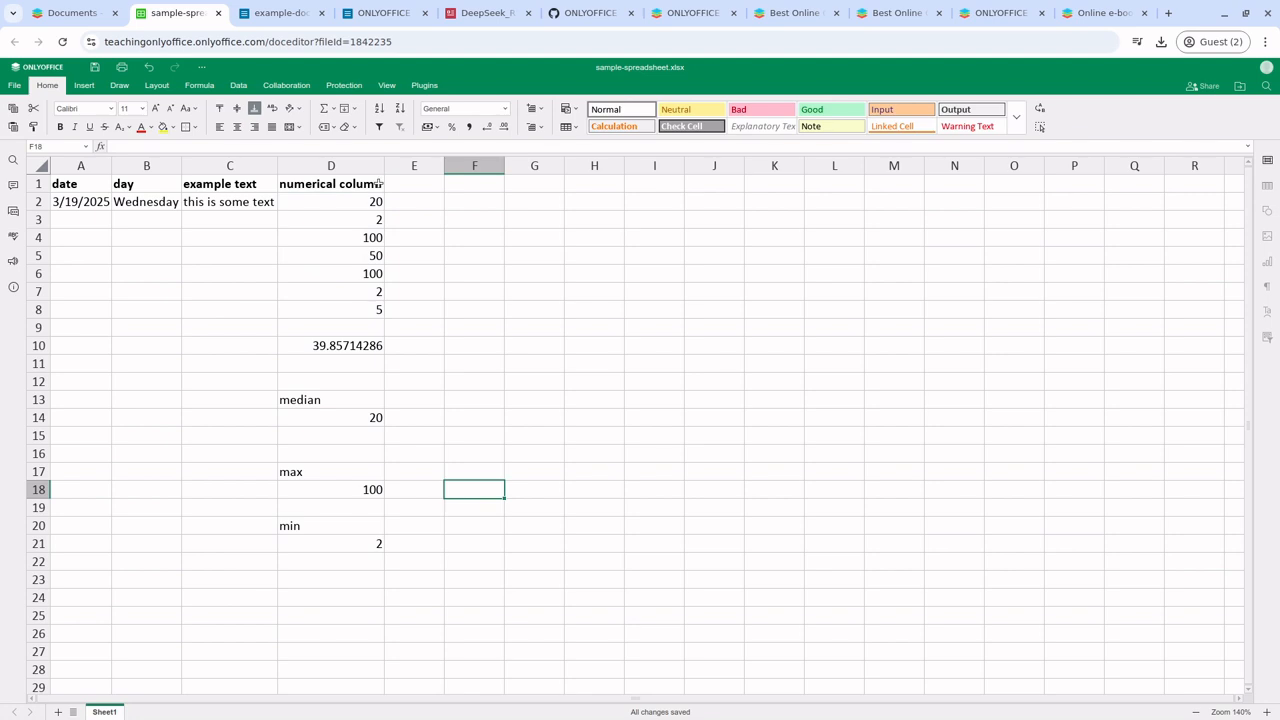
pyautogui.click(547, 217)
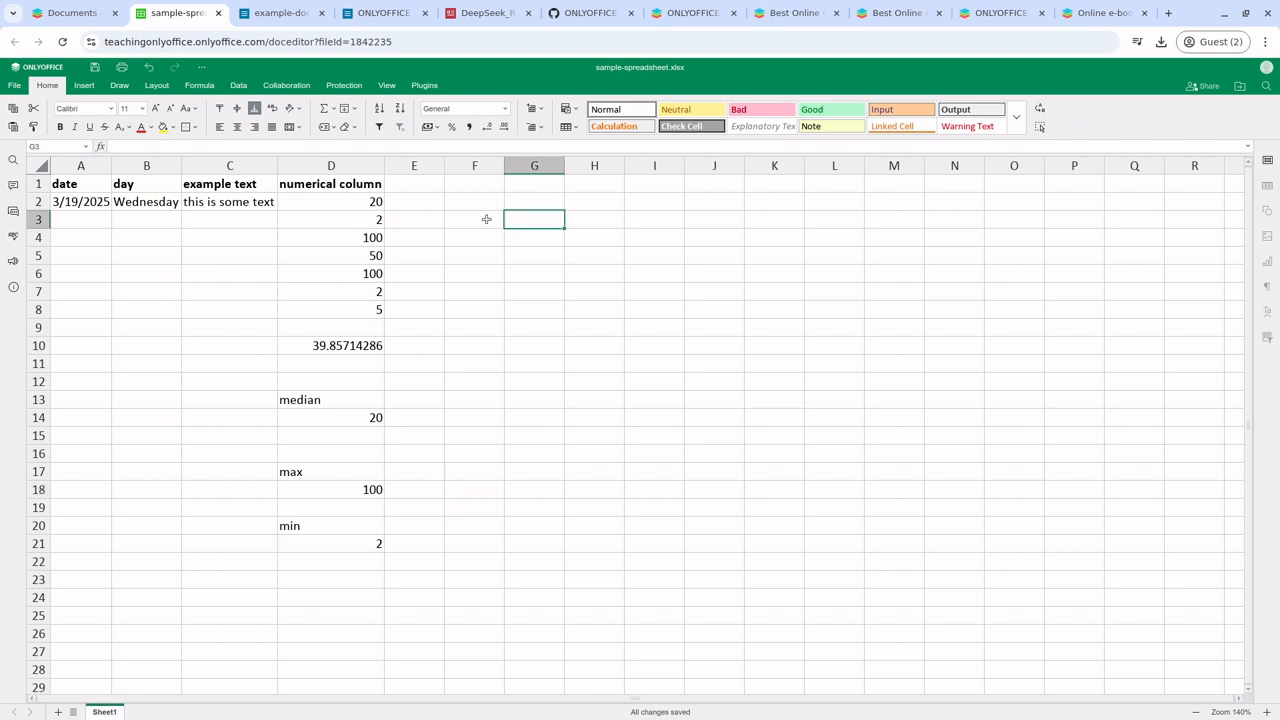
pyautogui.moveTo(338, 184); pyautogui.dragTo(60, 184)
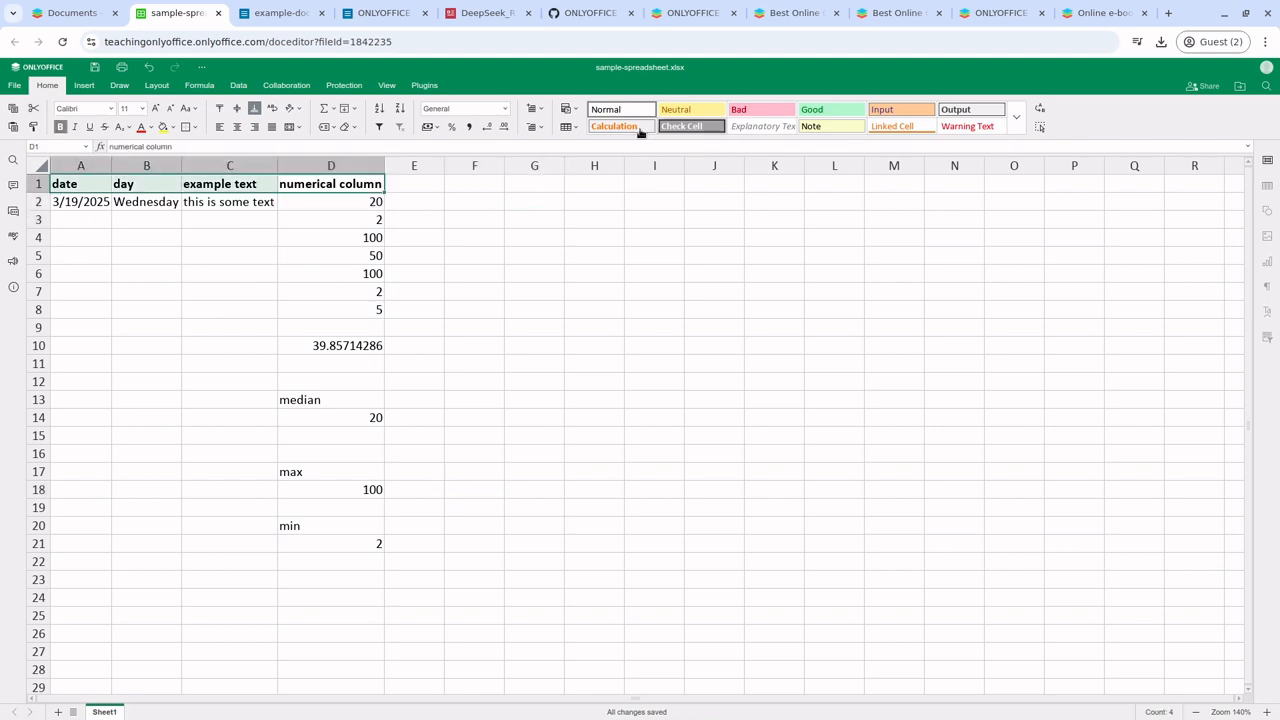
pyautogui.click(143, 129)
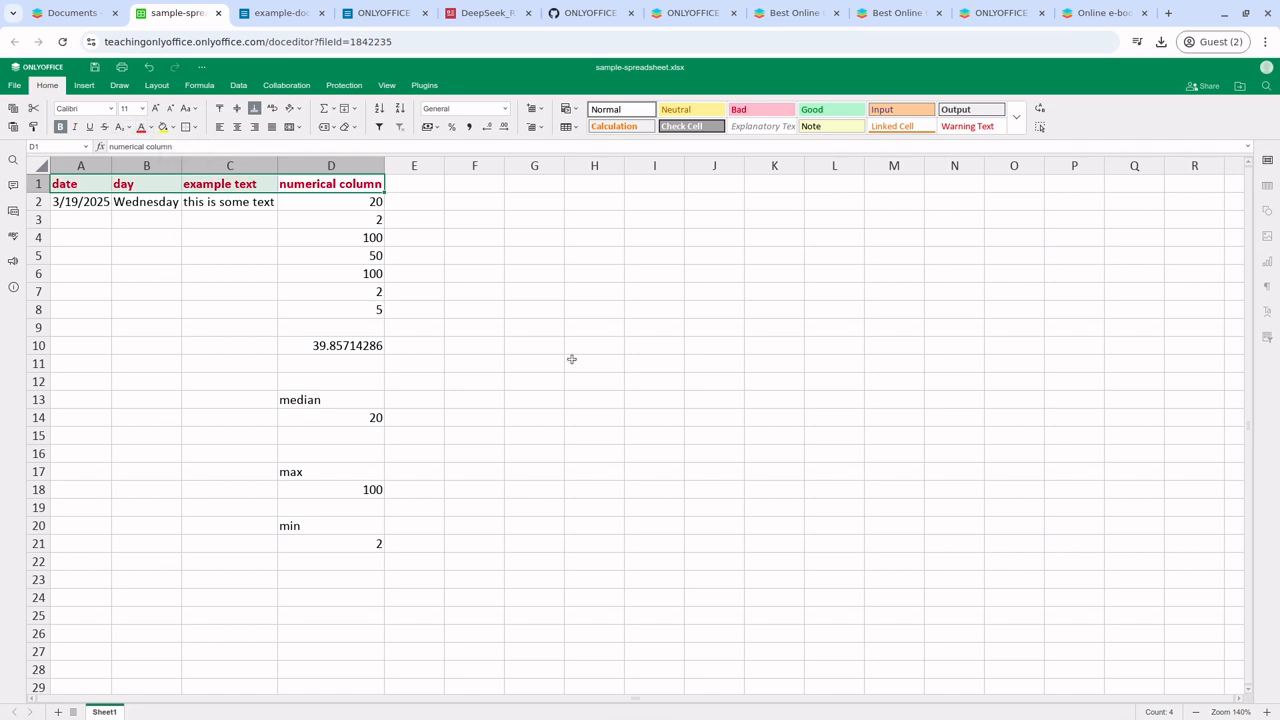
pyautogui.click(545, 380)
# Copy the cells D2 to D10 of the numerical column
pyautogui.moveTo(330, 187); pyautogui.dragTo(62, 204)
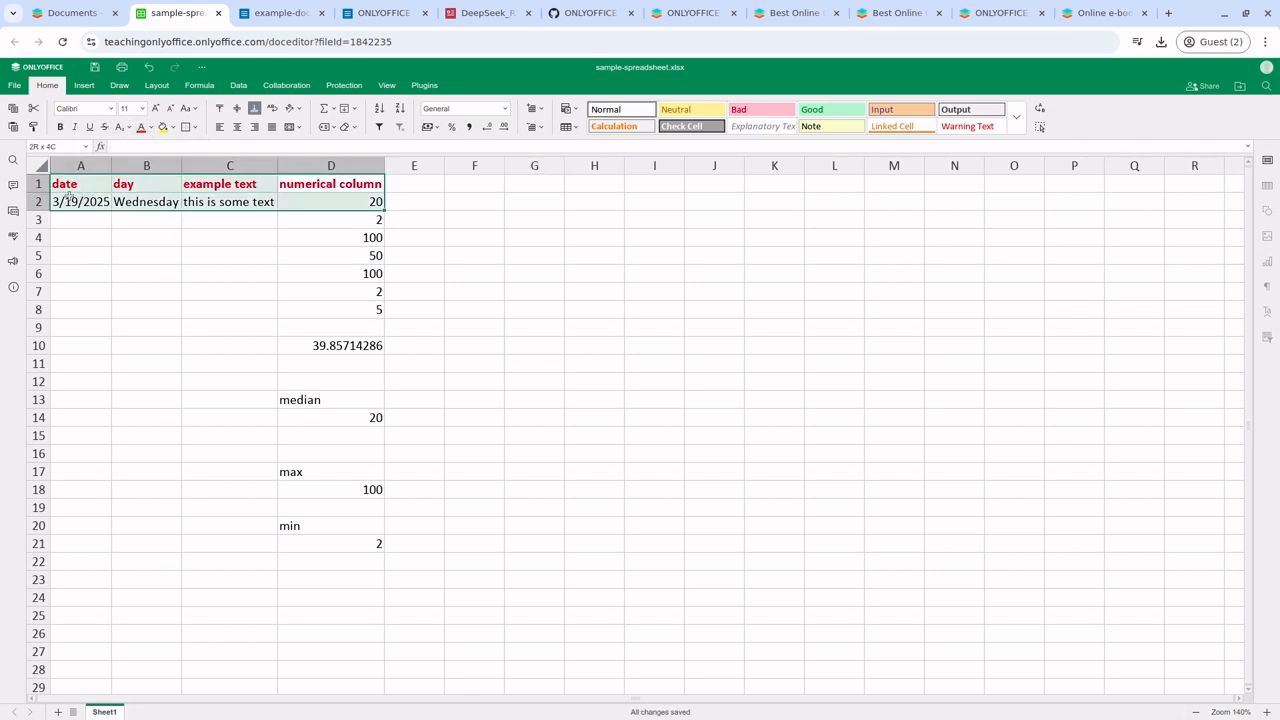
pyautogui.click(186, 326)
pyautogui.click(351, 367)
pyautogui.click(357, 340)
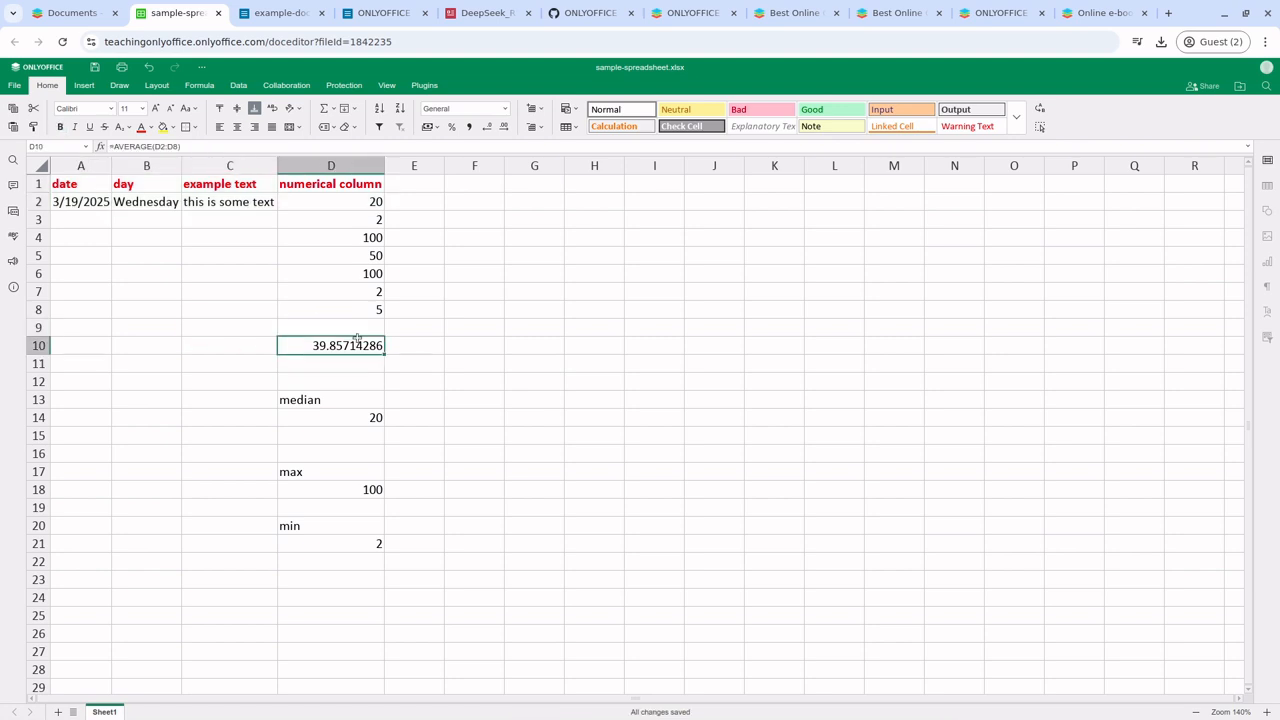
pyautogui.moveTo(358, 211); pyautogui.dragTo(350, 345)
pyautogui.hotkey('ctrl', 'c')
pyautogui.click(468, 236)
pyautogui.rightClick(469, 237)
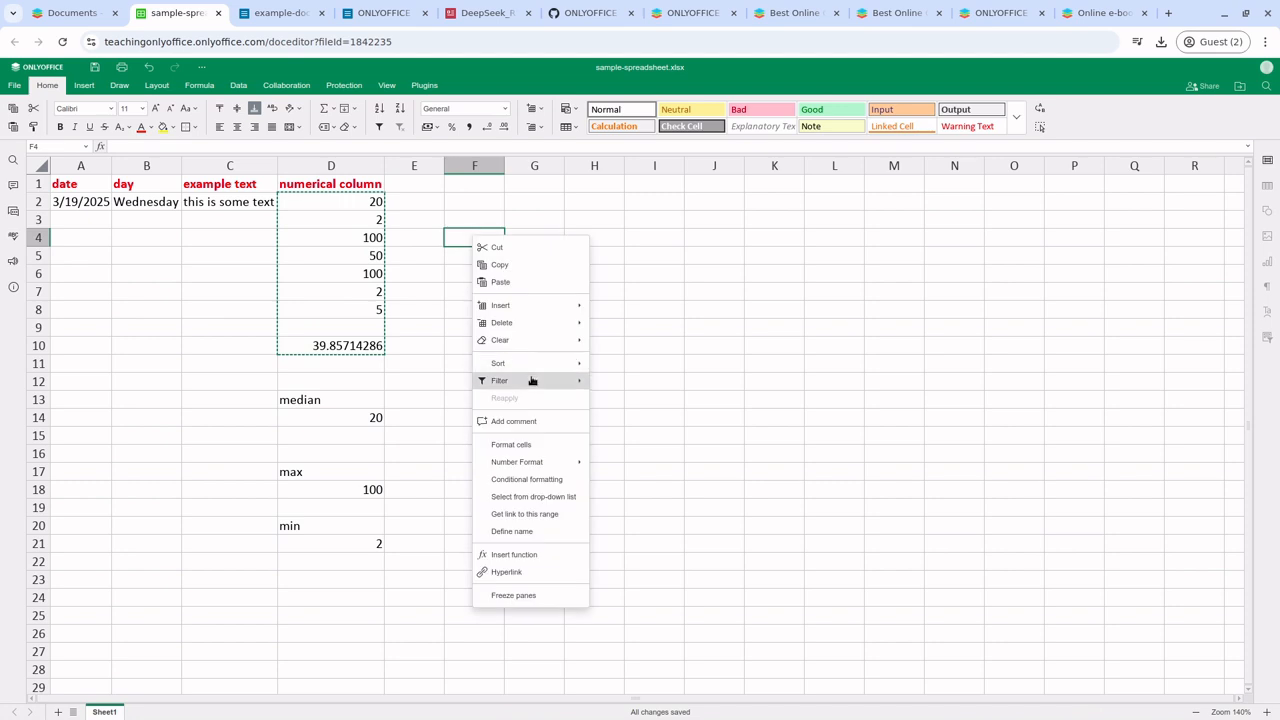
pyautogui.moveTo(515, 381)
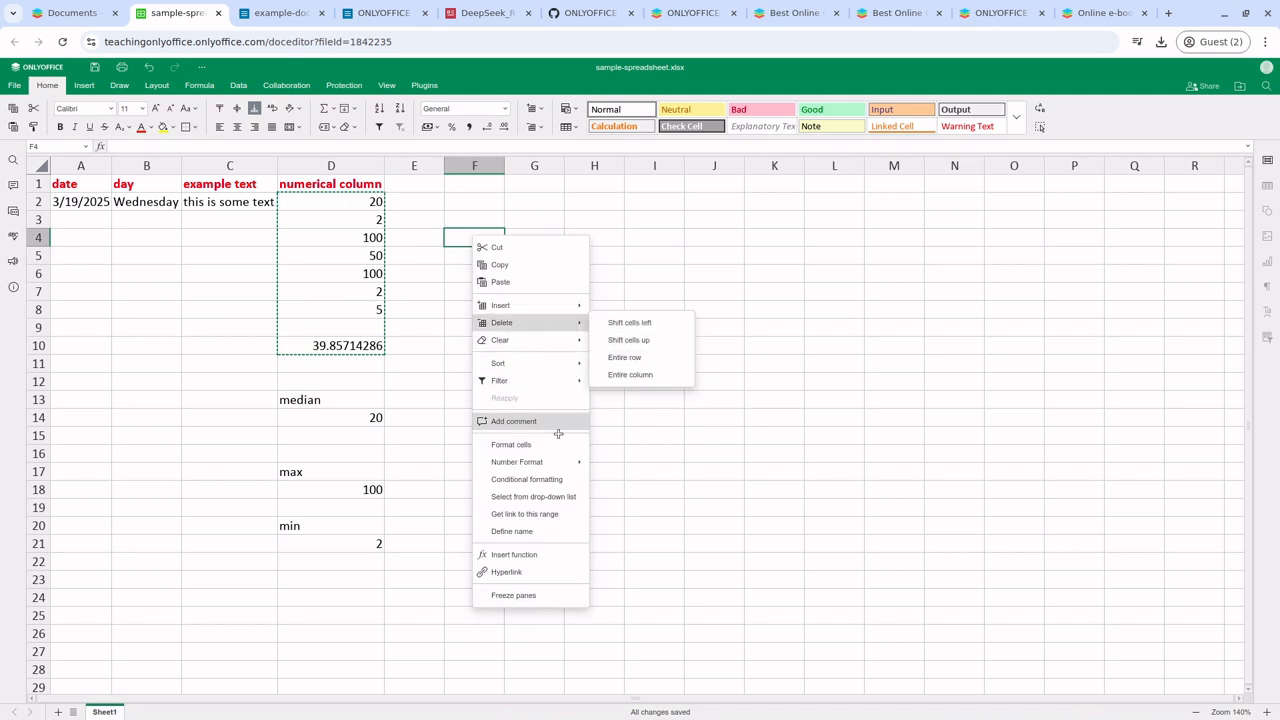
pyautogui.moveTo(565, 466)
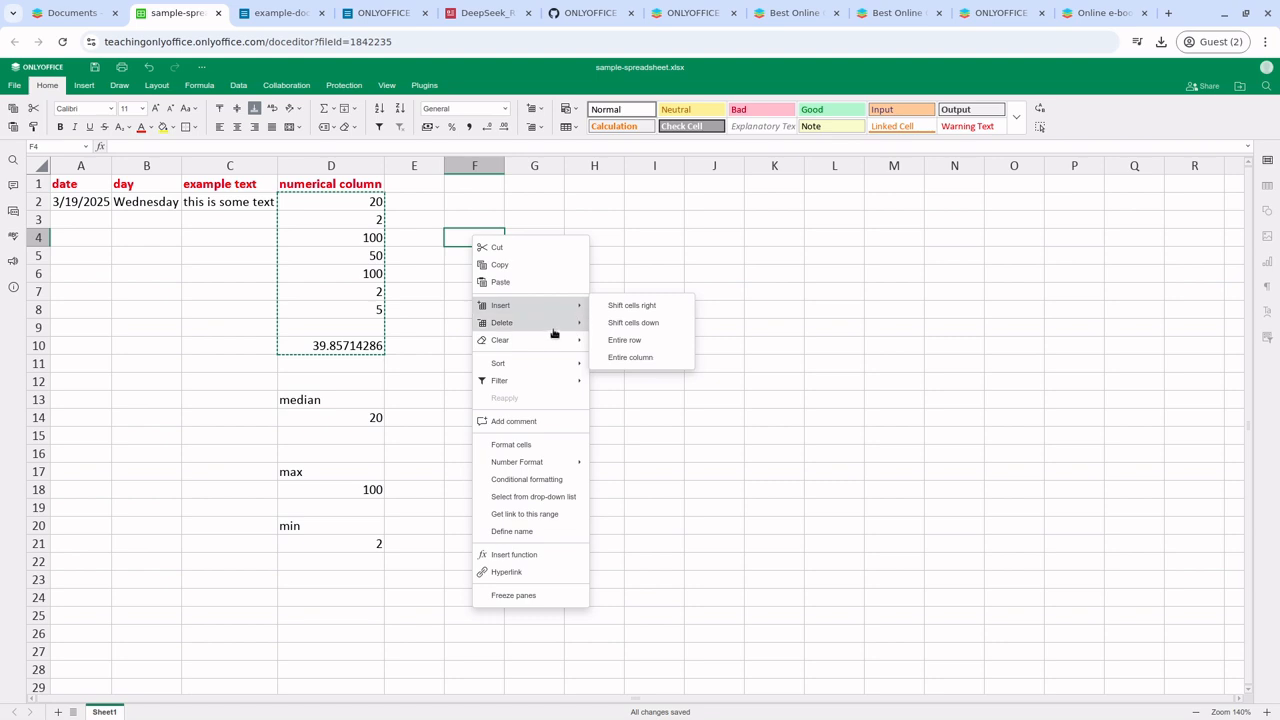
pyautogui.moveTo(689, 541); pyautogui.dragTo(645, 541)
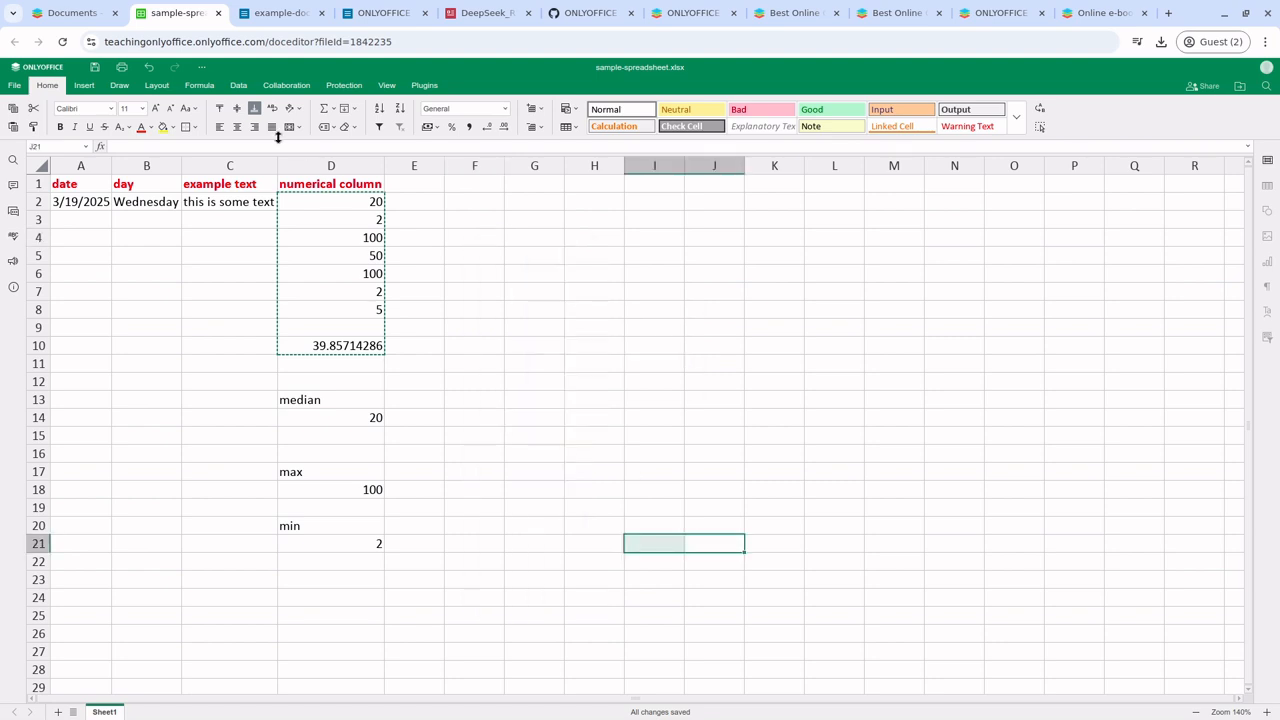
# Copy the range D2:D10 again with the Data tools shown, and select the empty cell F3
pyautogui.click(240, 86)
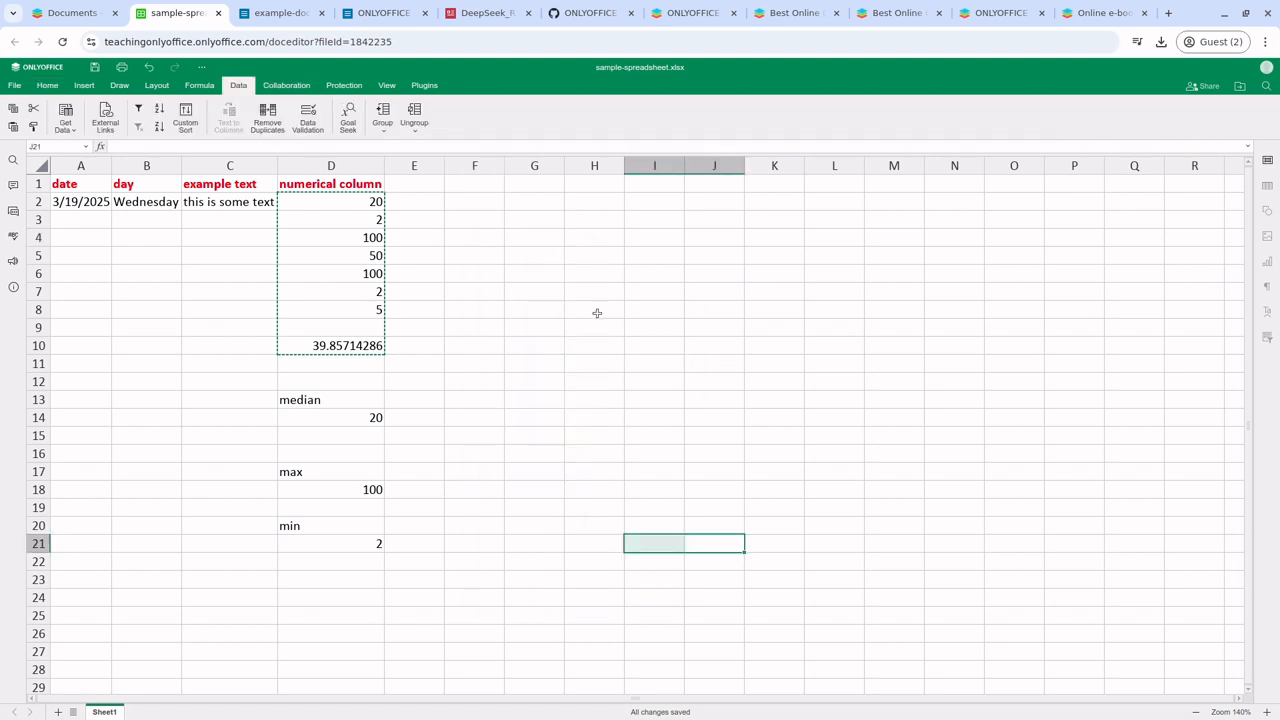
pyautogui.moveTo(368, 218); pyautogui.dragTo(370, 310)
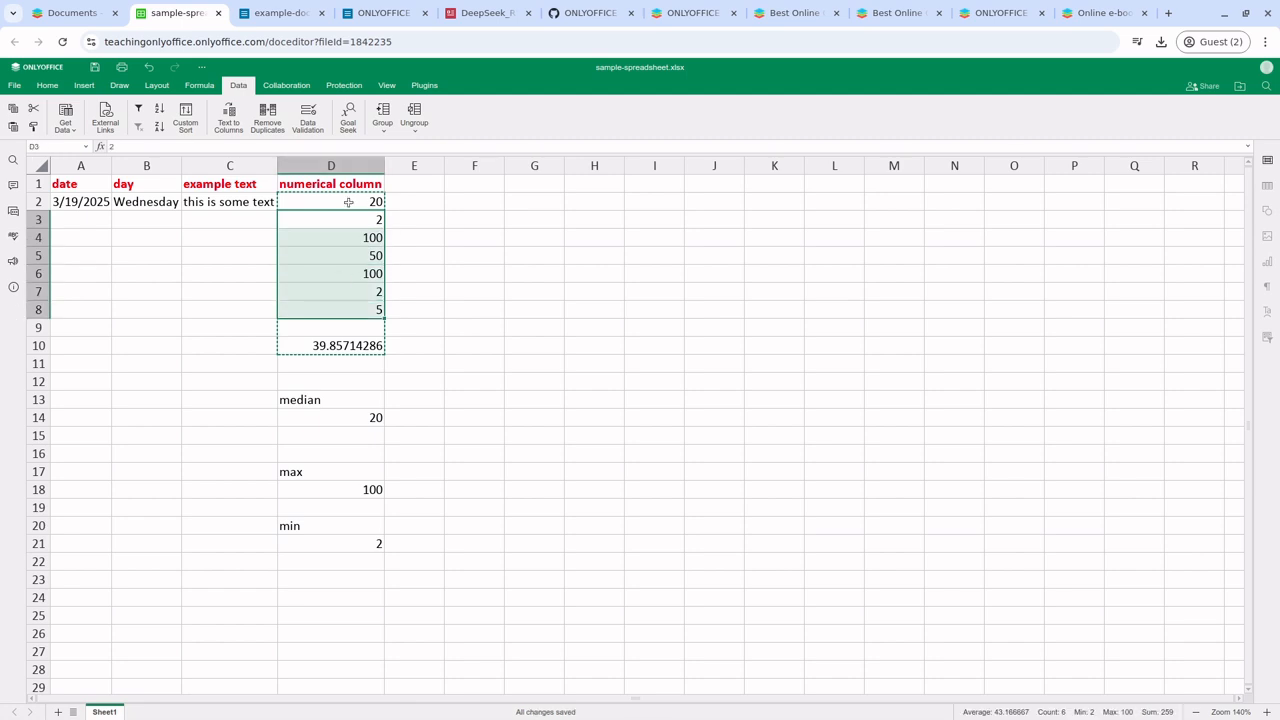
pyautogui.moveTo(348, 202); pyautogui.dragTo(372, 350)
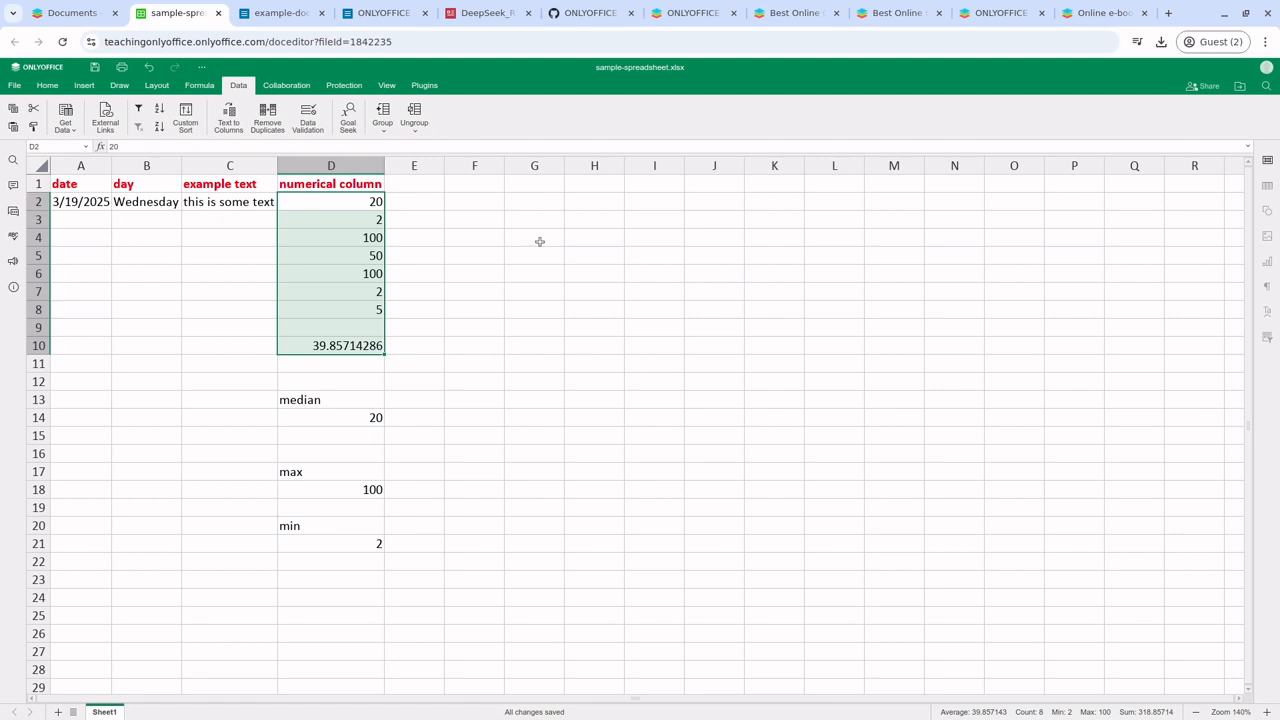
pyautogui.hotkey('ctrl', 'c')
pyautogui.click(468, 228)
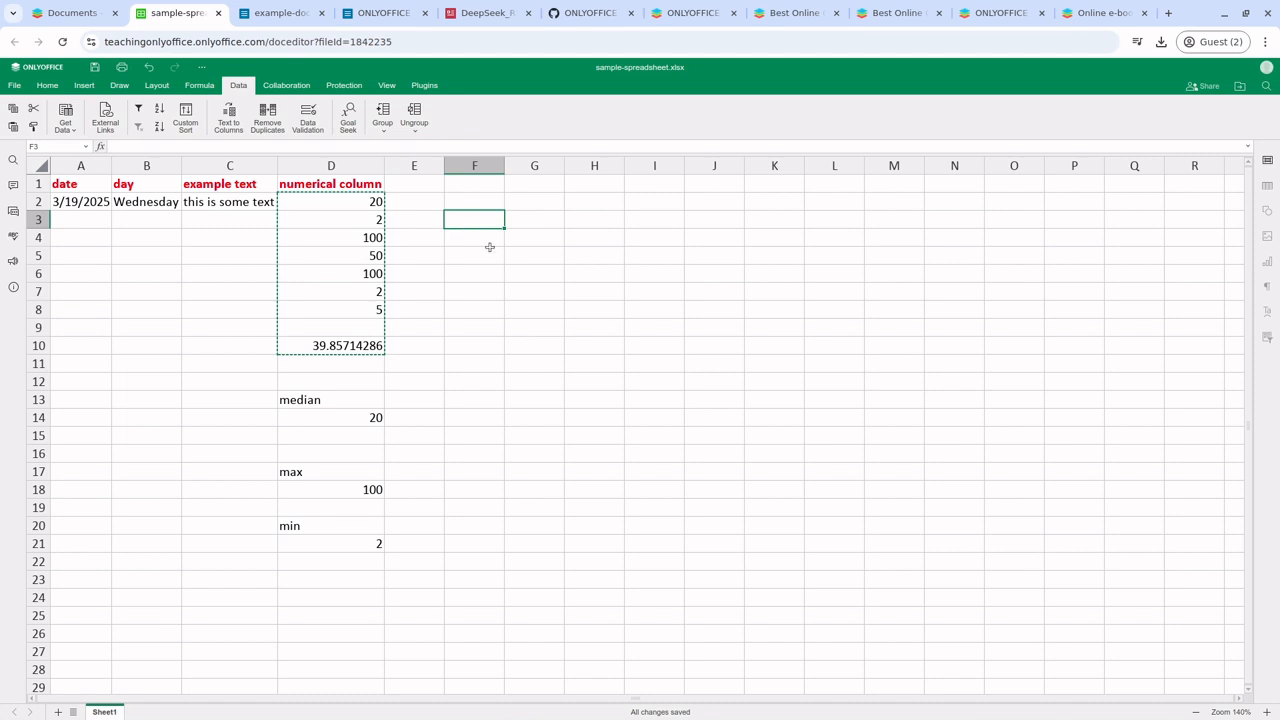
# Examine the spreadsheet editor's formula, collaboration, layout and drawing tools, ending with cell B8 selected
pyautogui.click(199, 86)
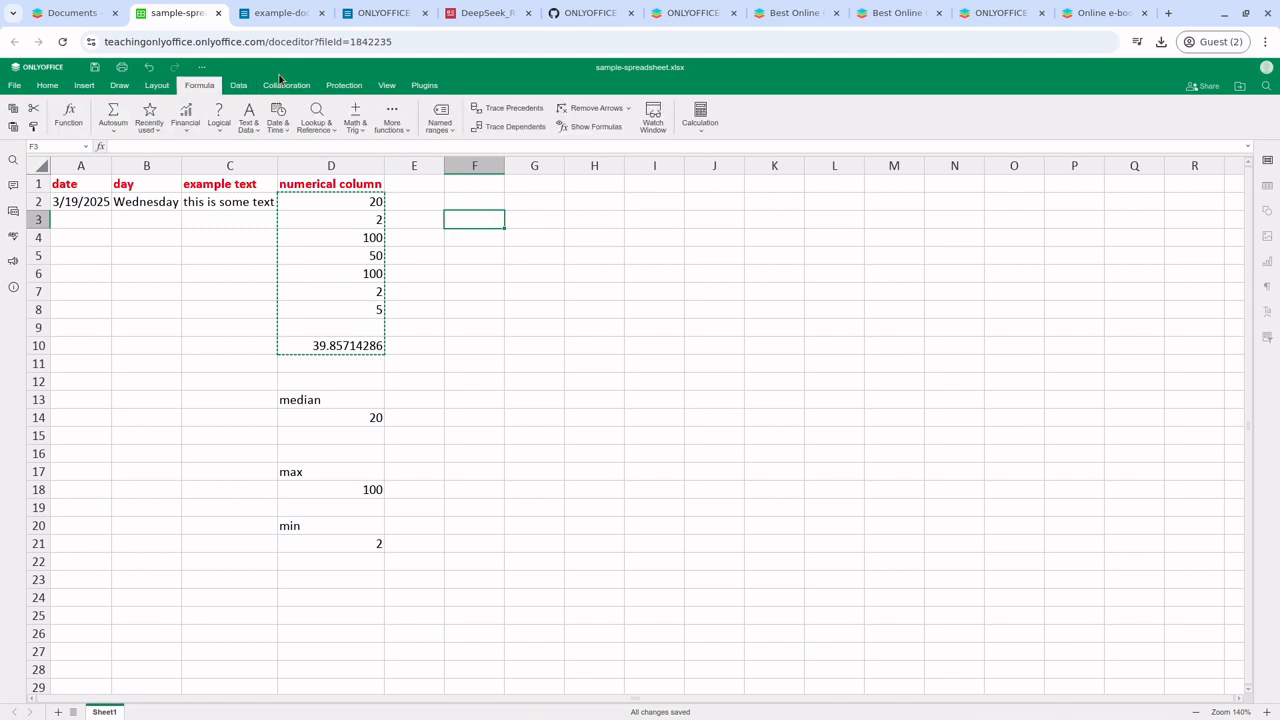
pyautogui.click(276, 86)
pyautogui.click(199, 86)
pyautogui.click(157, 86)
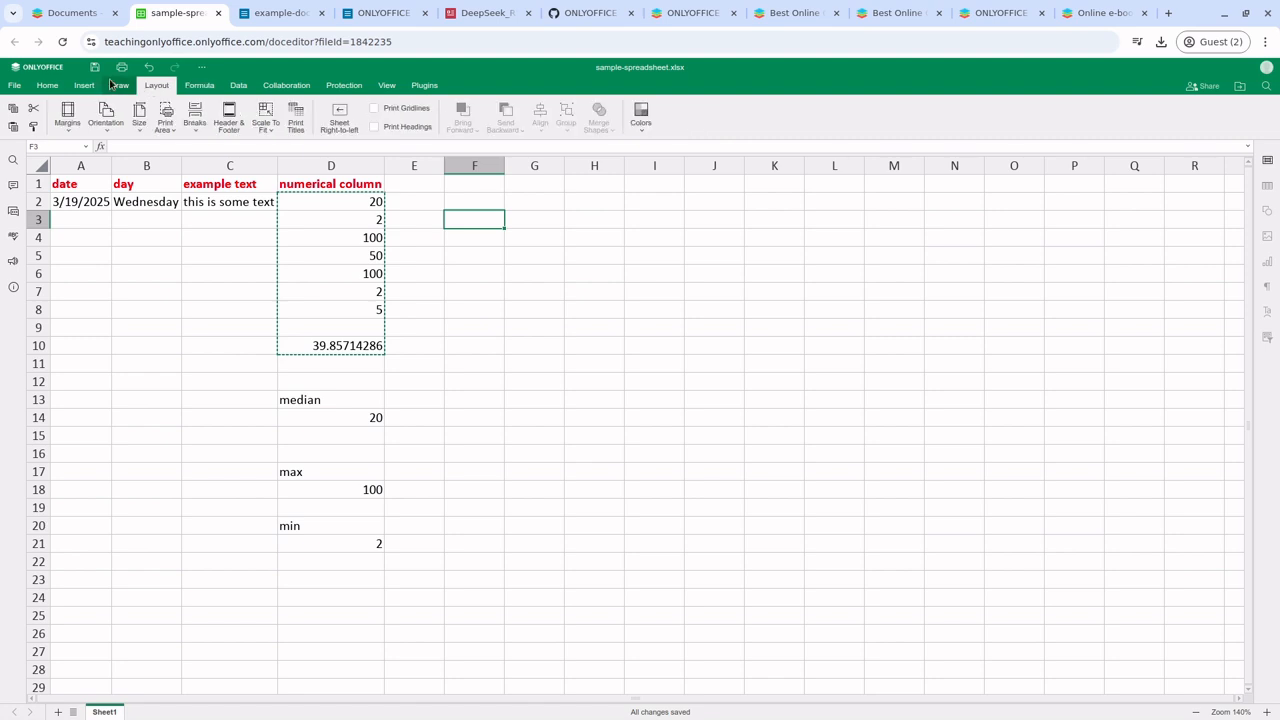
pyautogui.click(119, 86)
pyautogui.click(124, 112)
pyautogui.press('Escape')
pyautogui.click(175, 310)
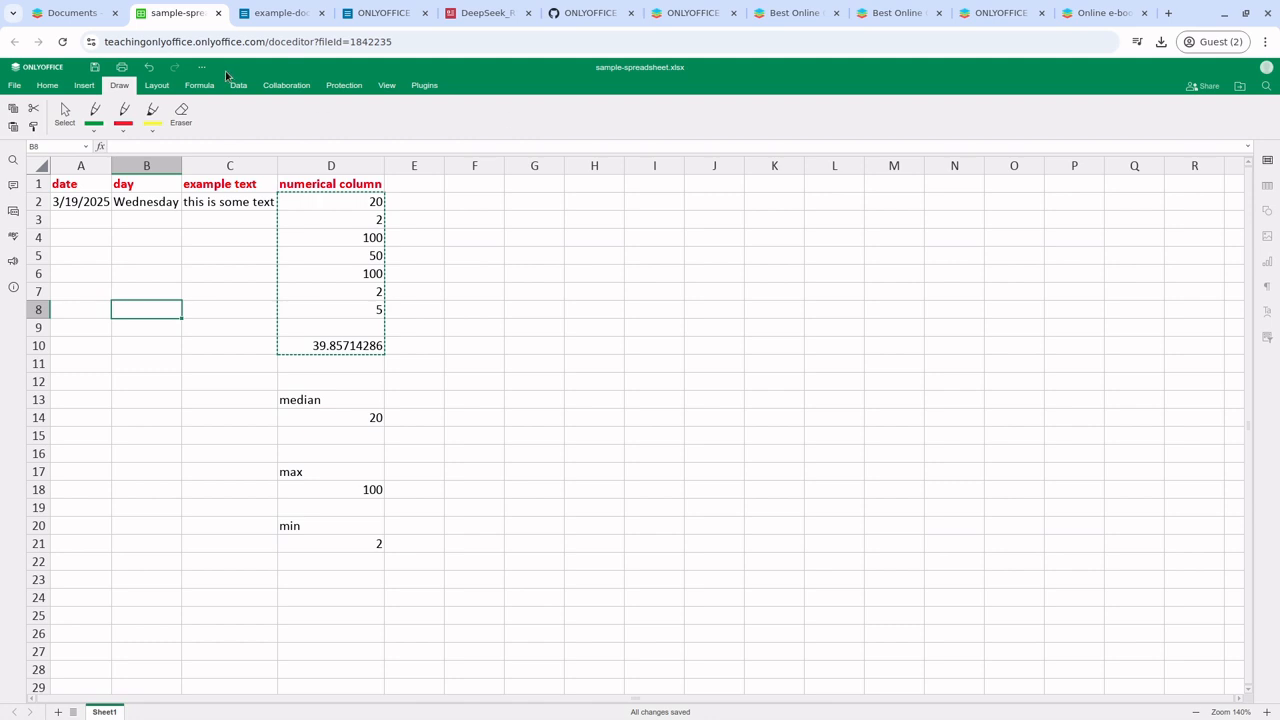
# Create a new presentation named "sample-presentation" in the DocSpace Documents section
pyautogui.click(70, 13)
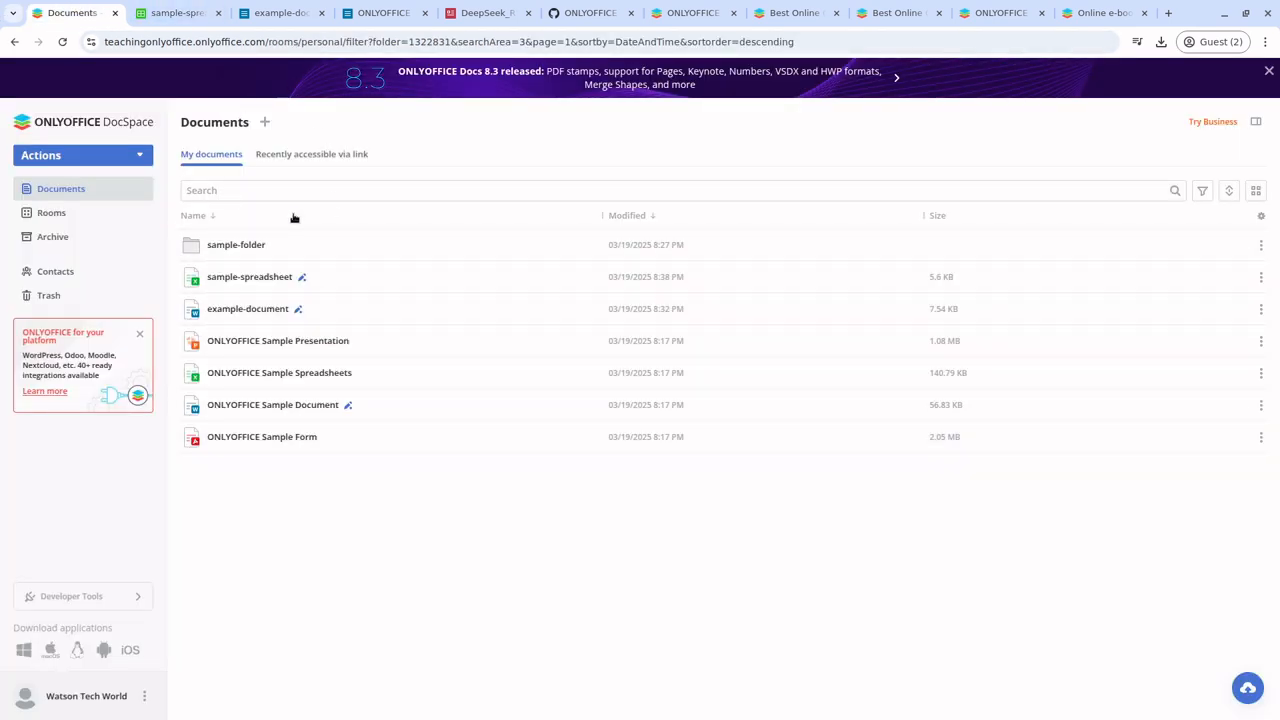
pyautogui.rightClick(348, 508)
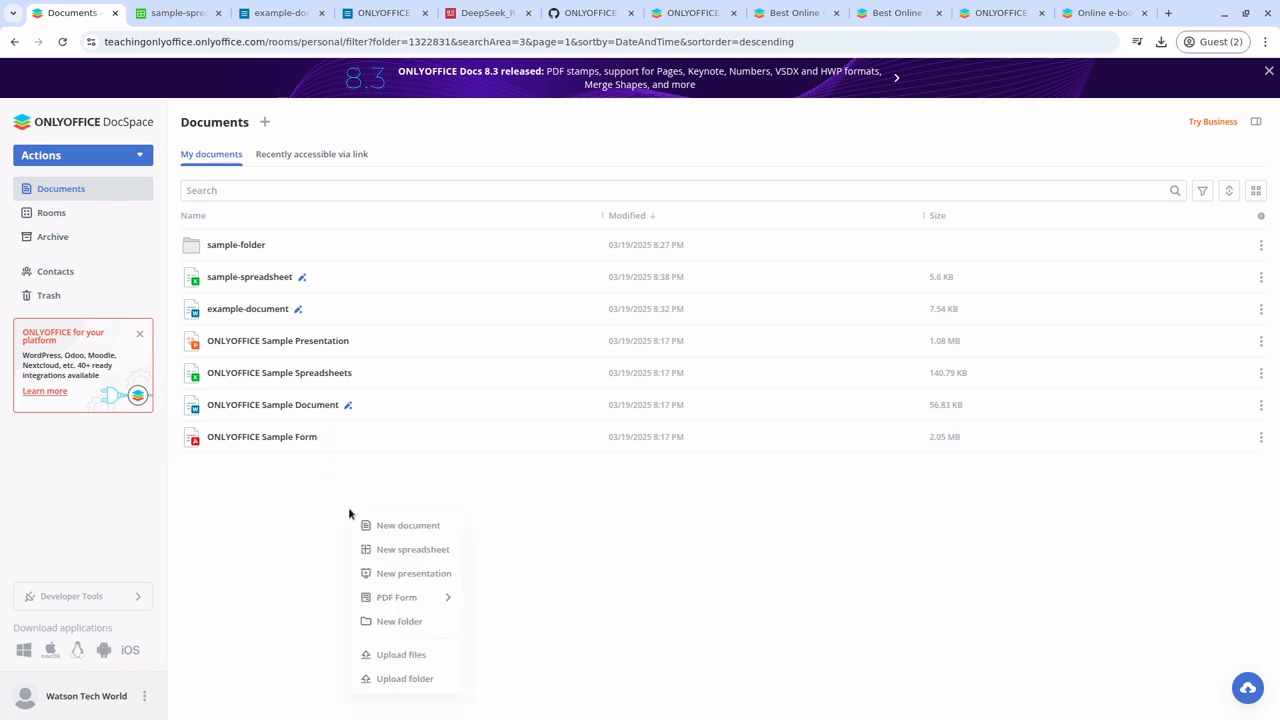
pyautogui.click(410, 576)
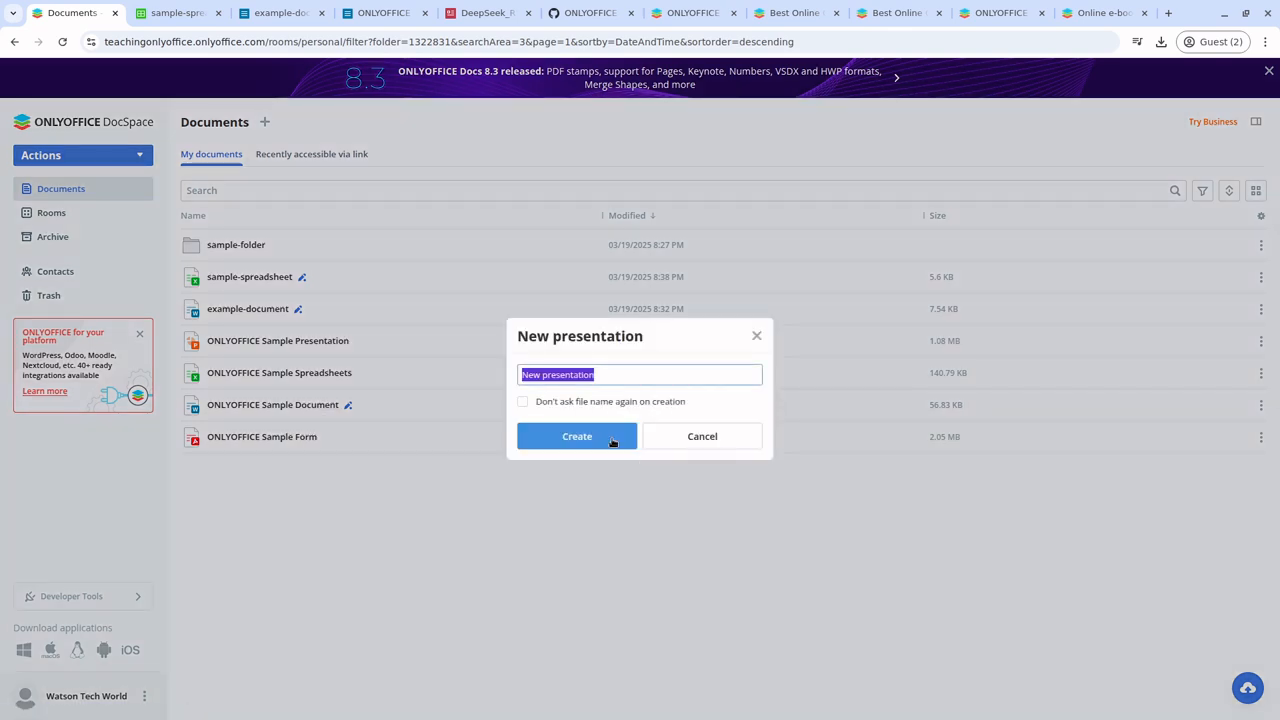
pyautogui.write('sample-pres')
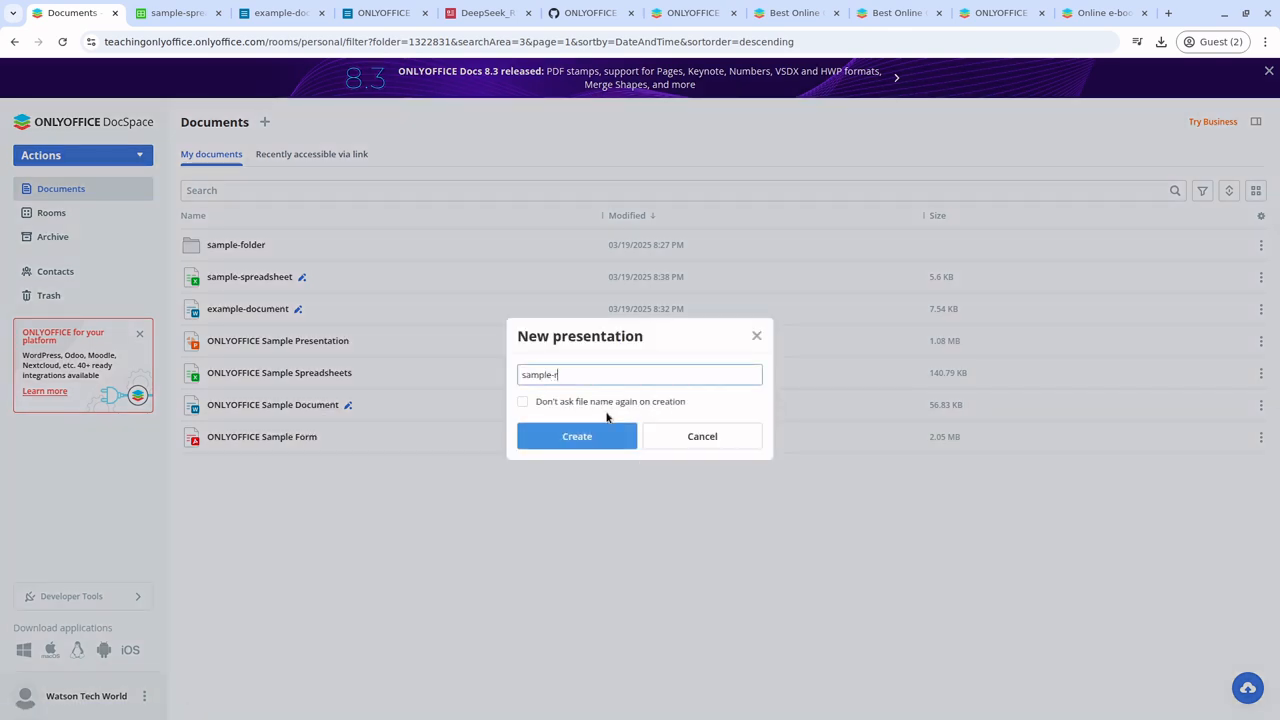
pyautogui.press('Return')
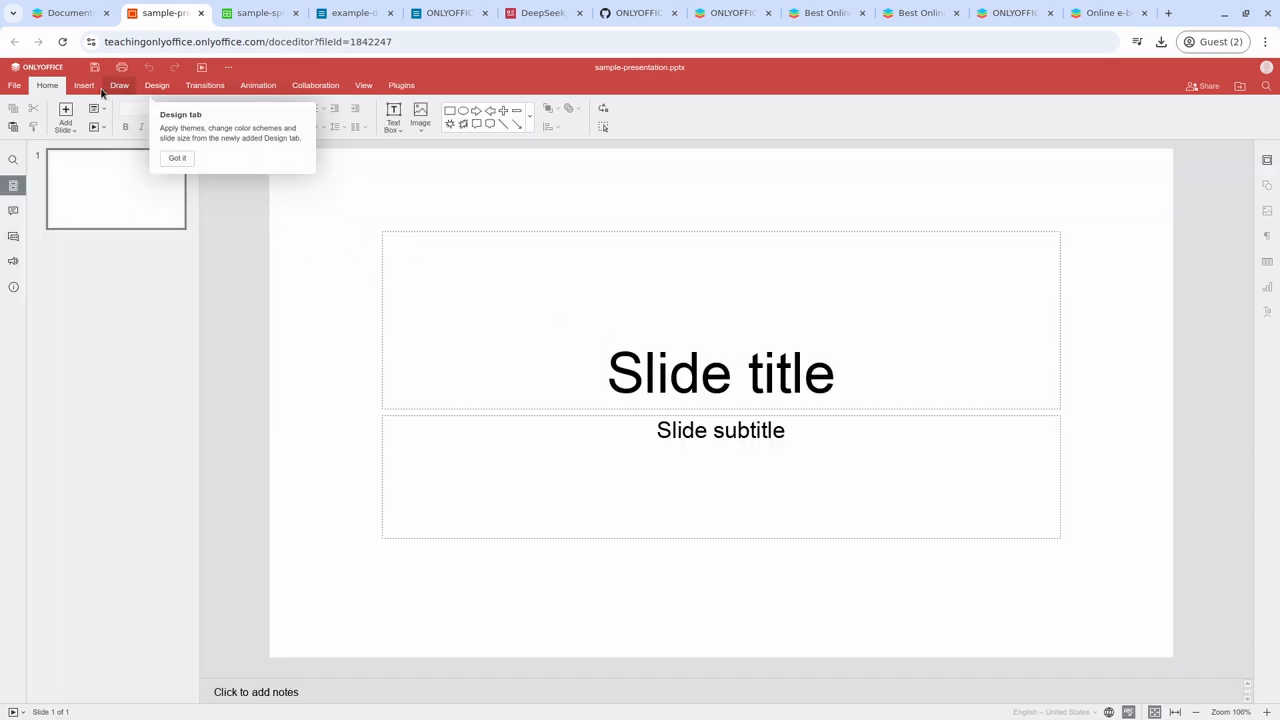
# Add a second slide with the Two Content layout and enter "asdfasdf" as its title
pyautogui.click(66, 127)
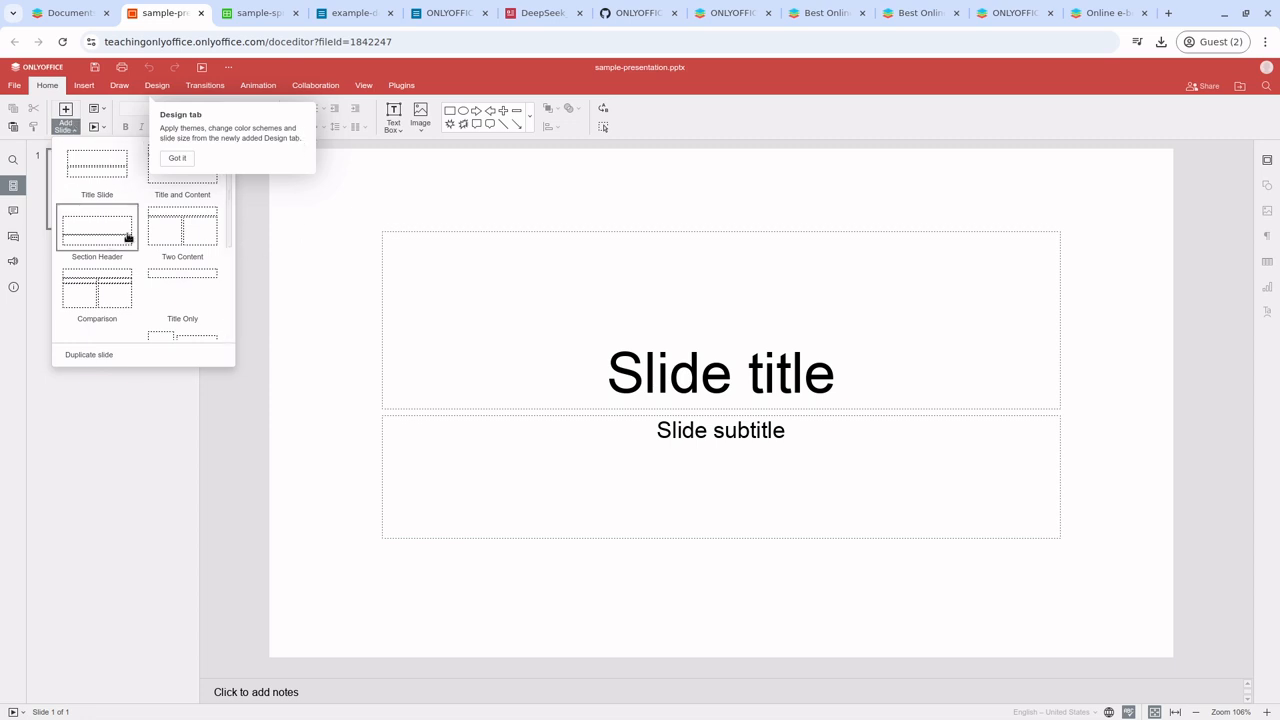
pyautogui.click(174, 240)
pyautogui.click(461, 205)
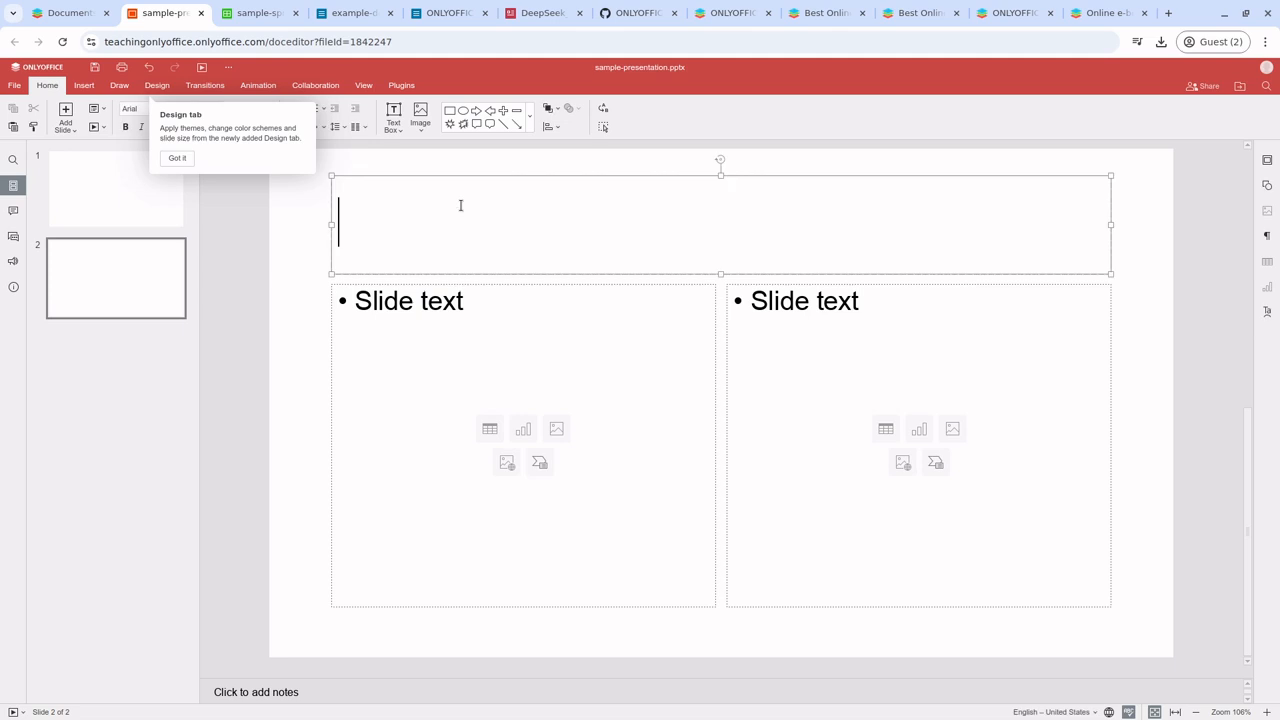
pyautogui.write('asdfasdf')
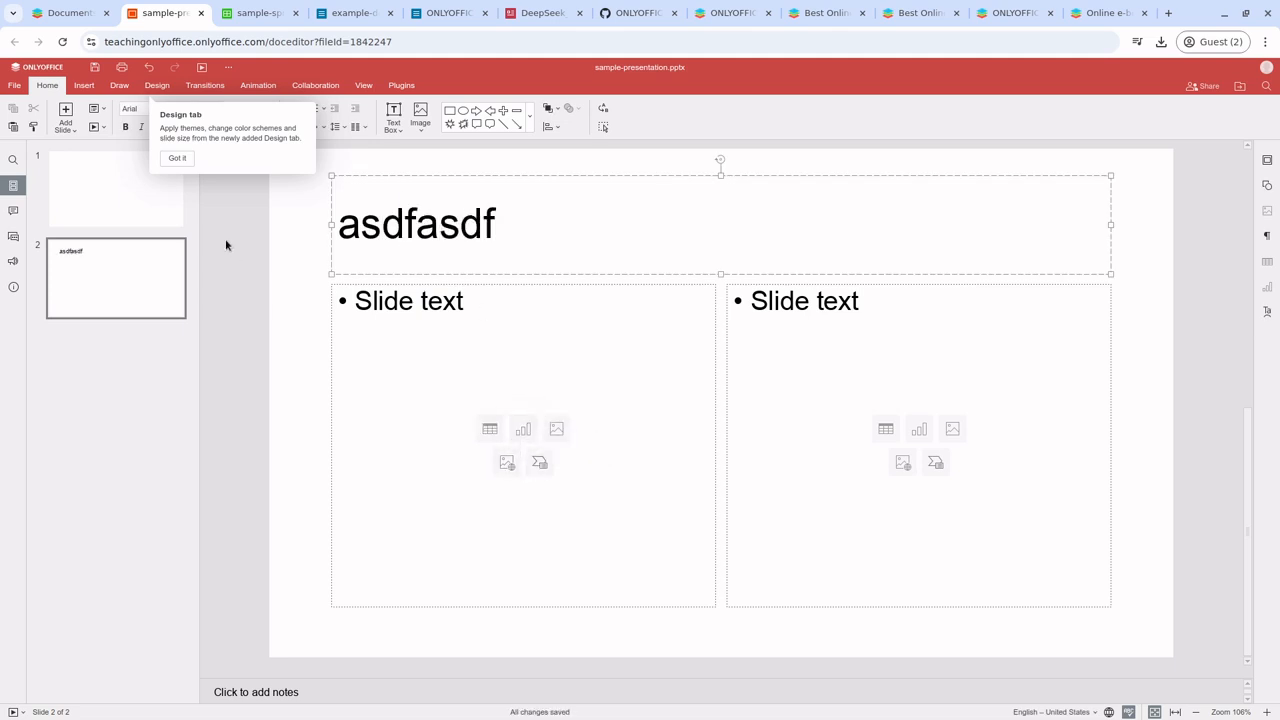
# Enter "My presentation" as the first slide's title, return to slide 2 and dismiss the Design tip
pyautogui.click(152, 218)
pyautogui.click(574, 308)
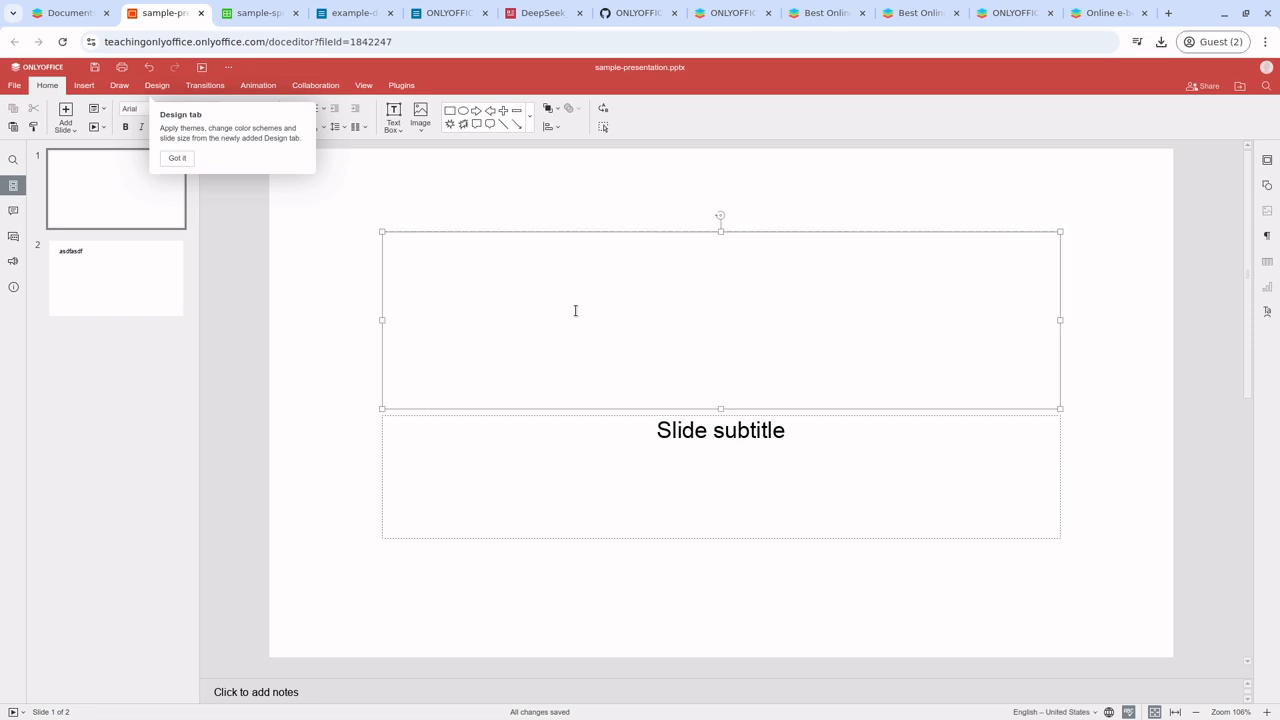
pyautogui.write('My presentation')
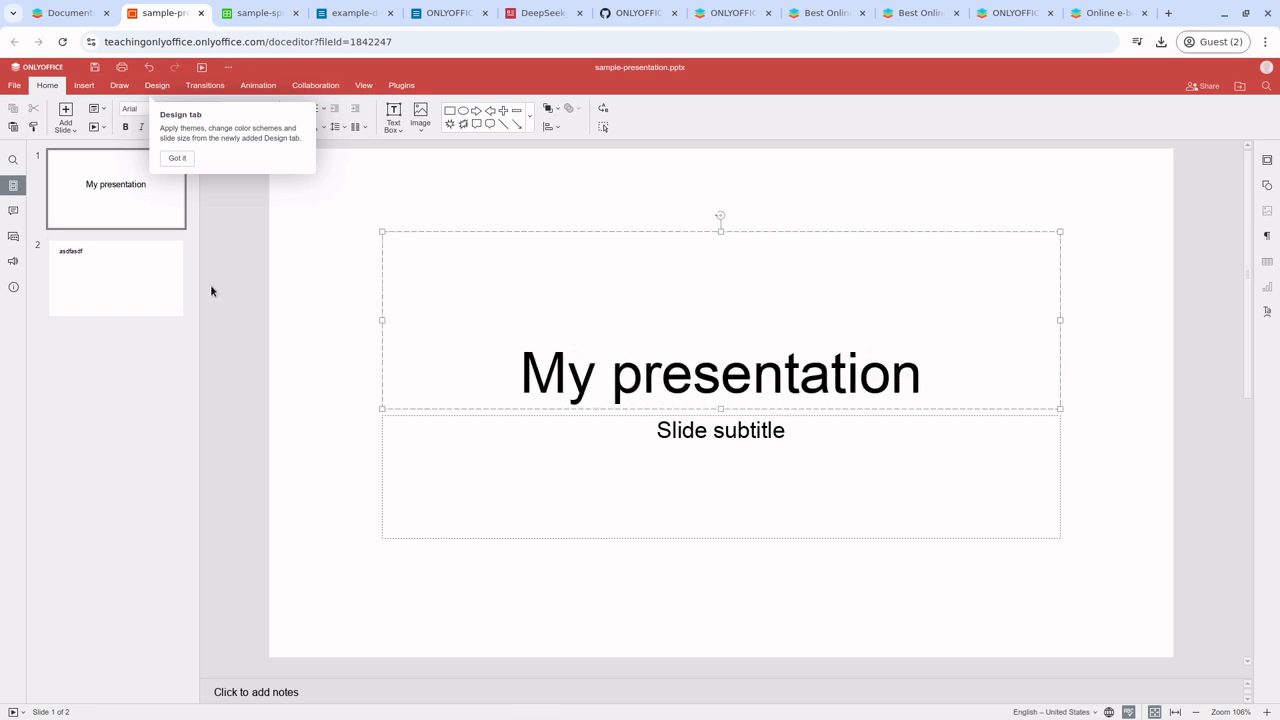
pyautogui.click(180, 286)
pyautogui.click(177, 158)
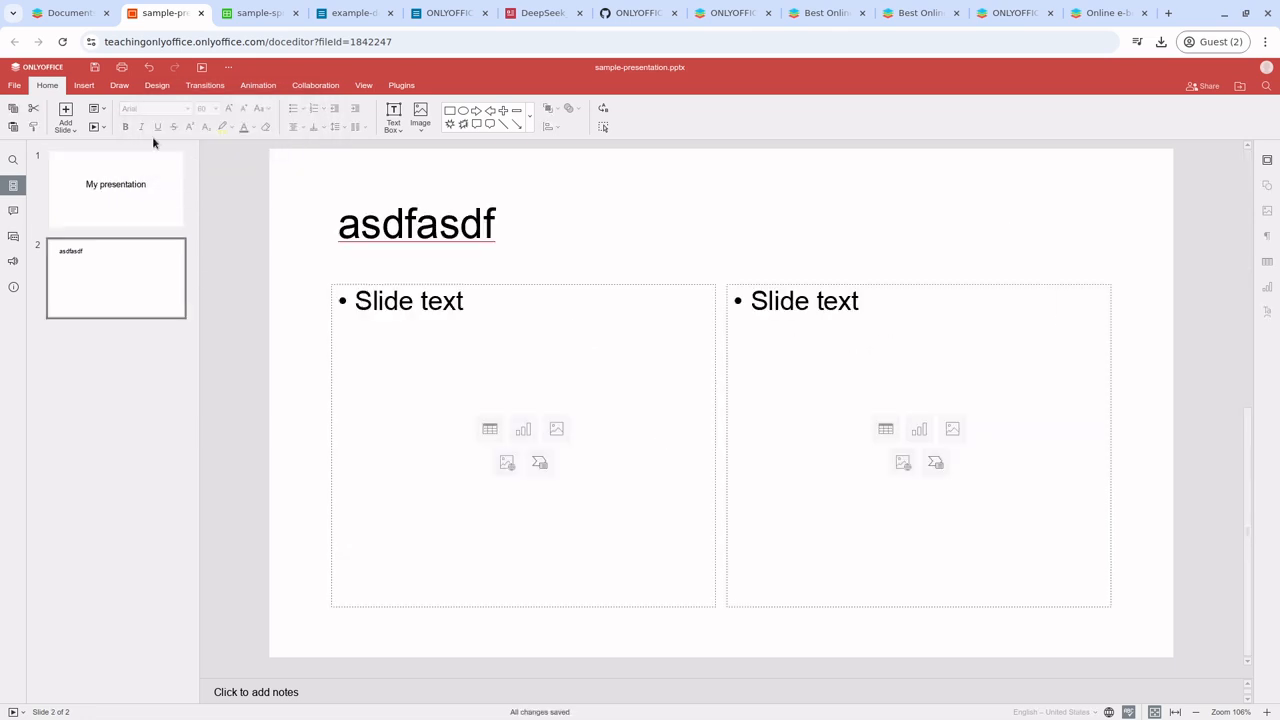
# Examine the presentation editor's drawing, animation, collaboration, plugin, view and insert tools
pyautogui.click(120, 90)
pyautogui.click(257, 86)
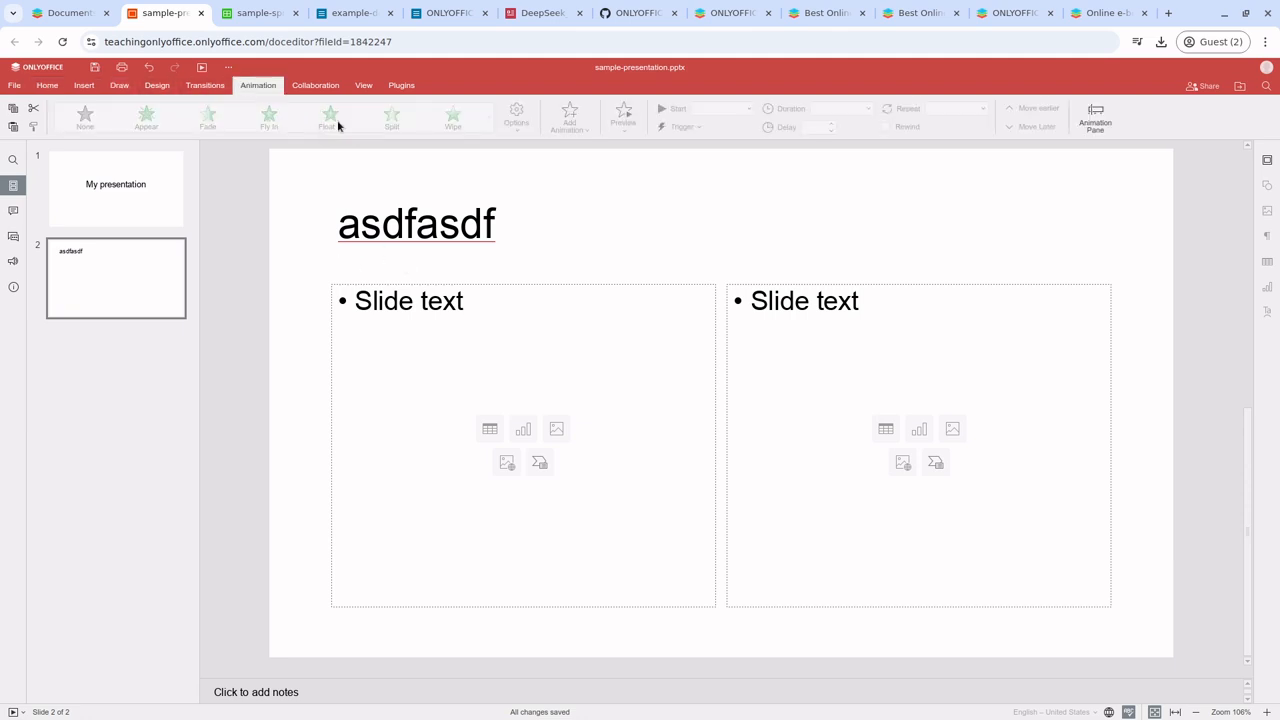
pyautogui.click(323, 87)
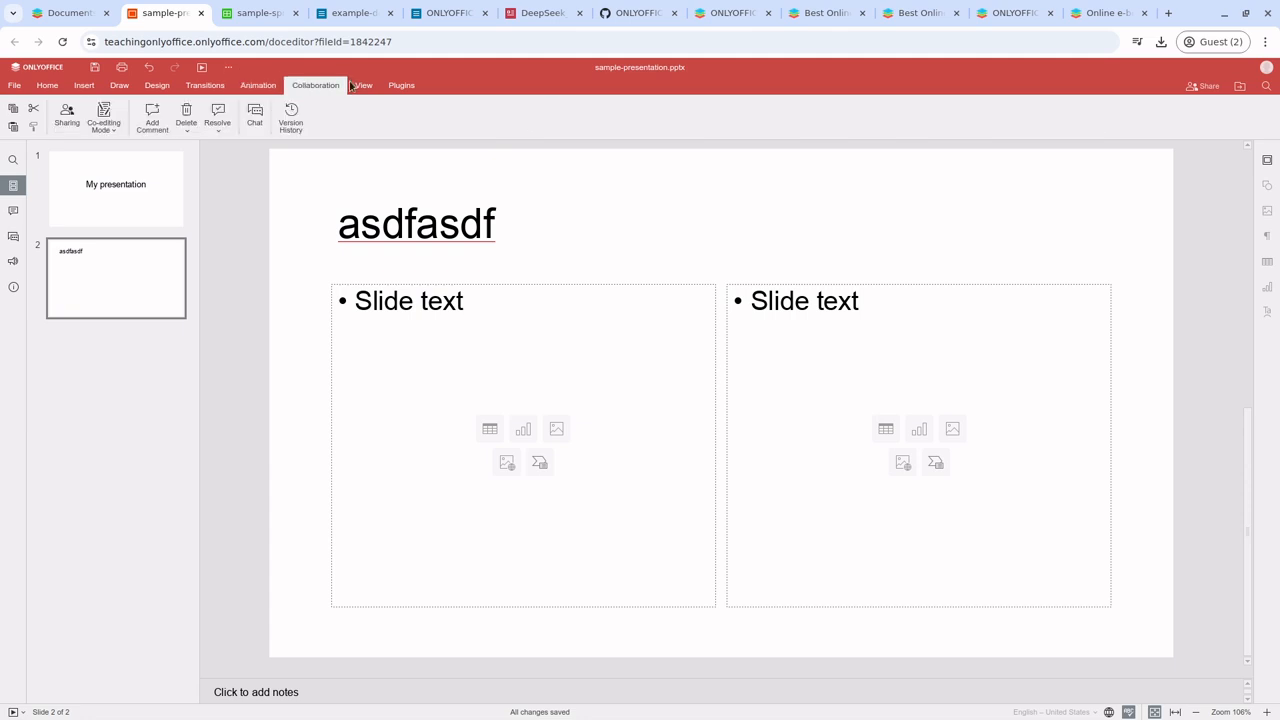
pyautogui.click(401, 85)
pyautogui.click(363, 85)
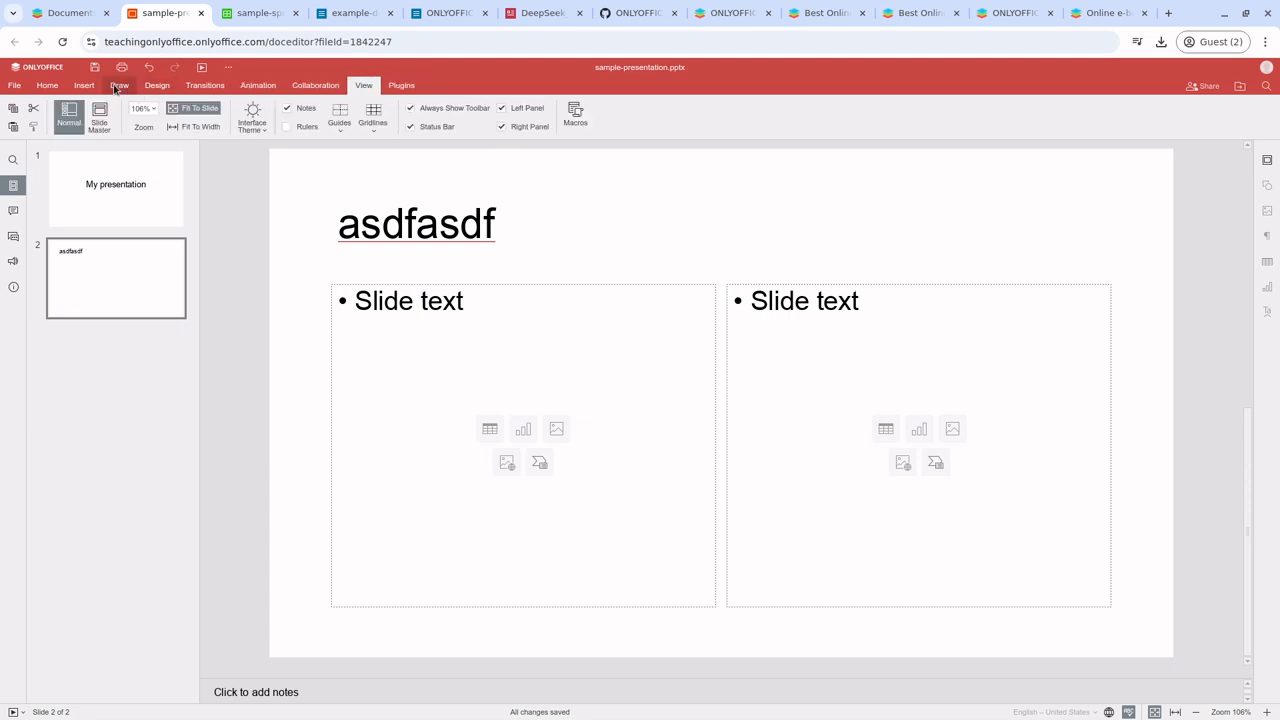
pyautogui.click(119, 86)
pyautogui.click(84, 86)
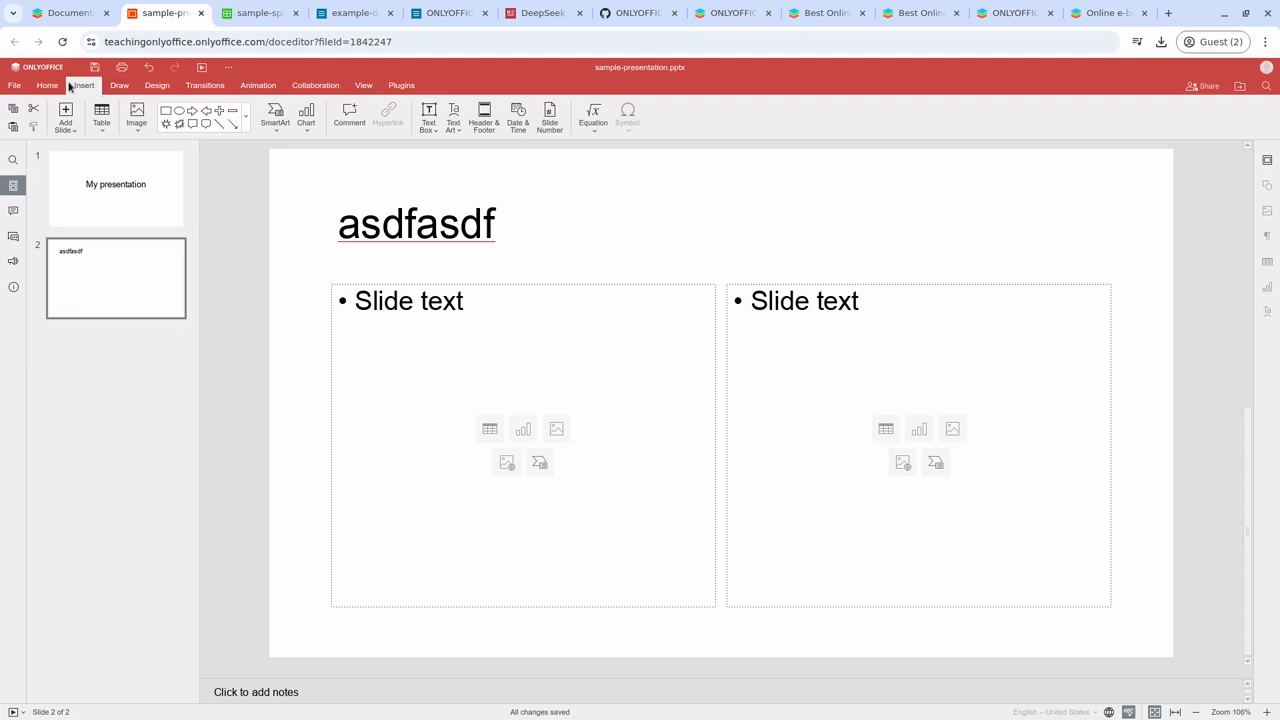
# Review the open sample spreadsheet, example document and sample presentation, and return to the DocSpace Documents list
pyautogui.click(254, 13)
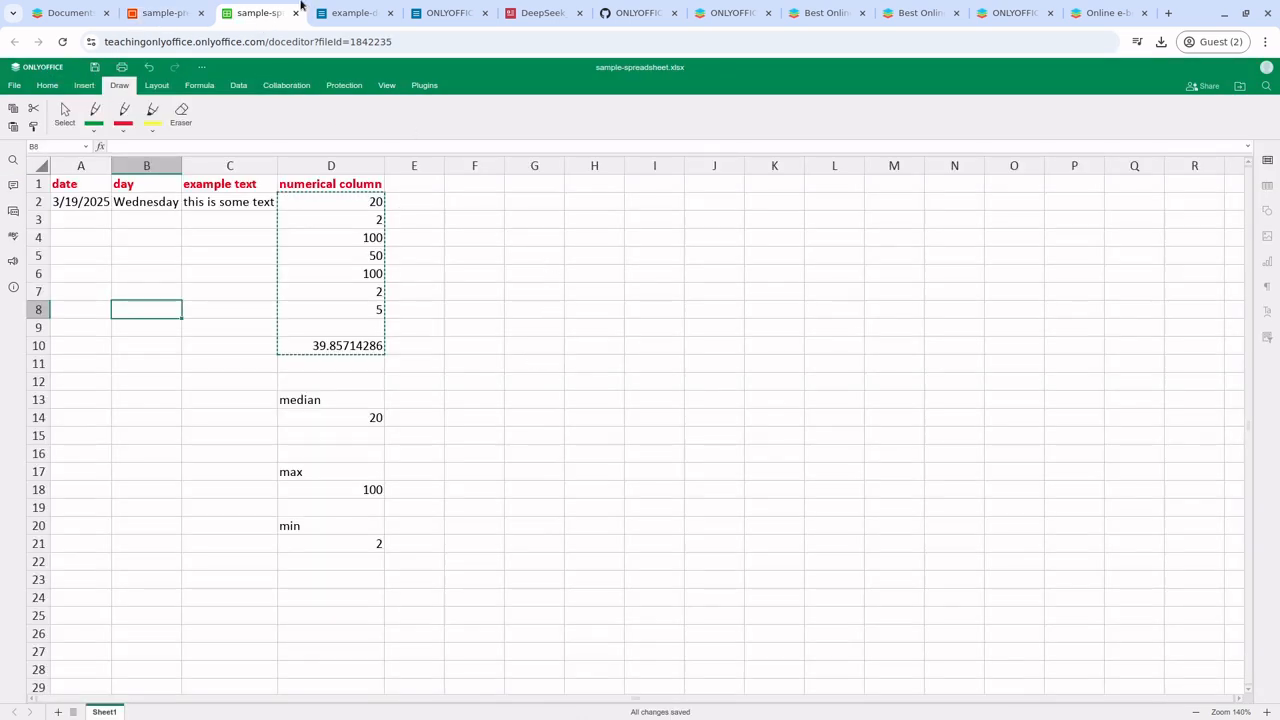
pyautogui.click(350, 13)
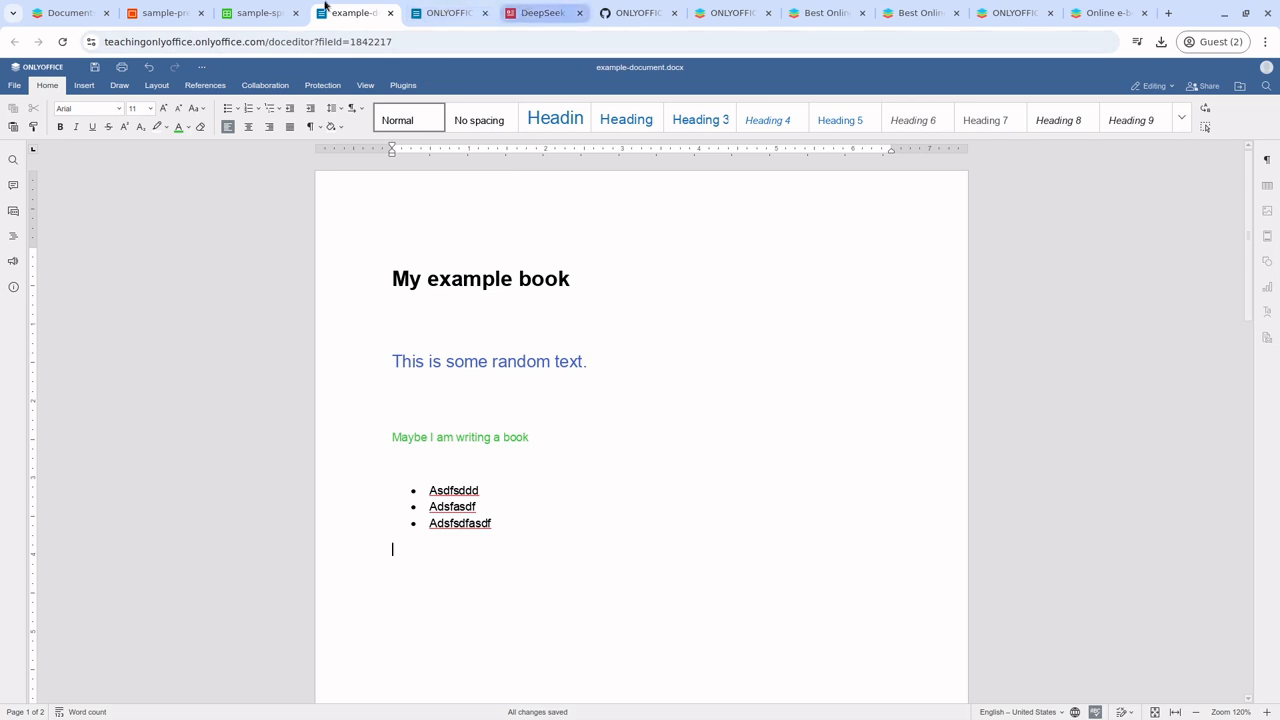
pyautogui.click(543, 13)
pyautogui.click(68, 13)
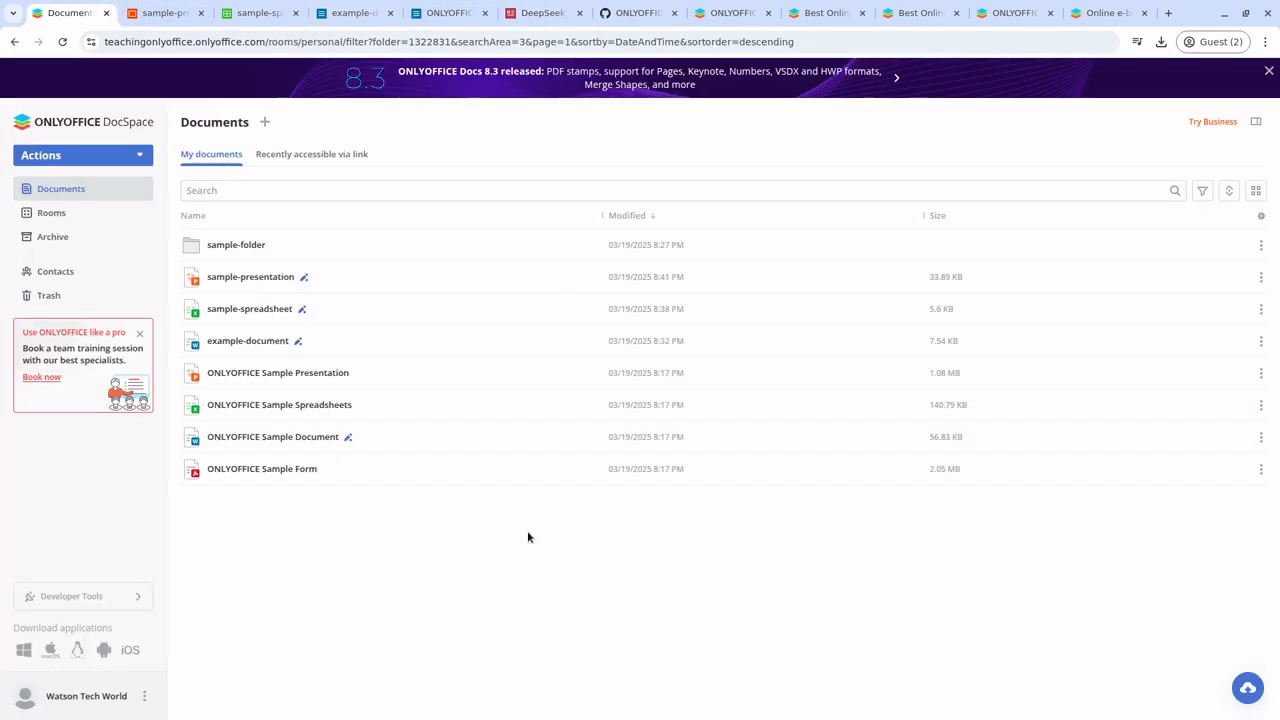
pyautogui.click(165, 13)
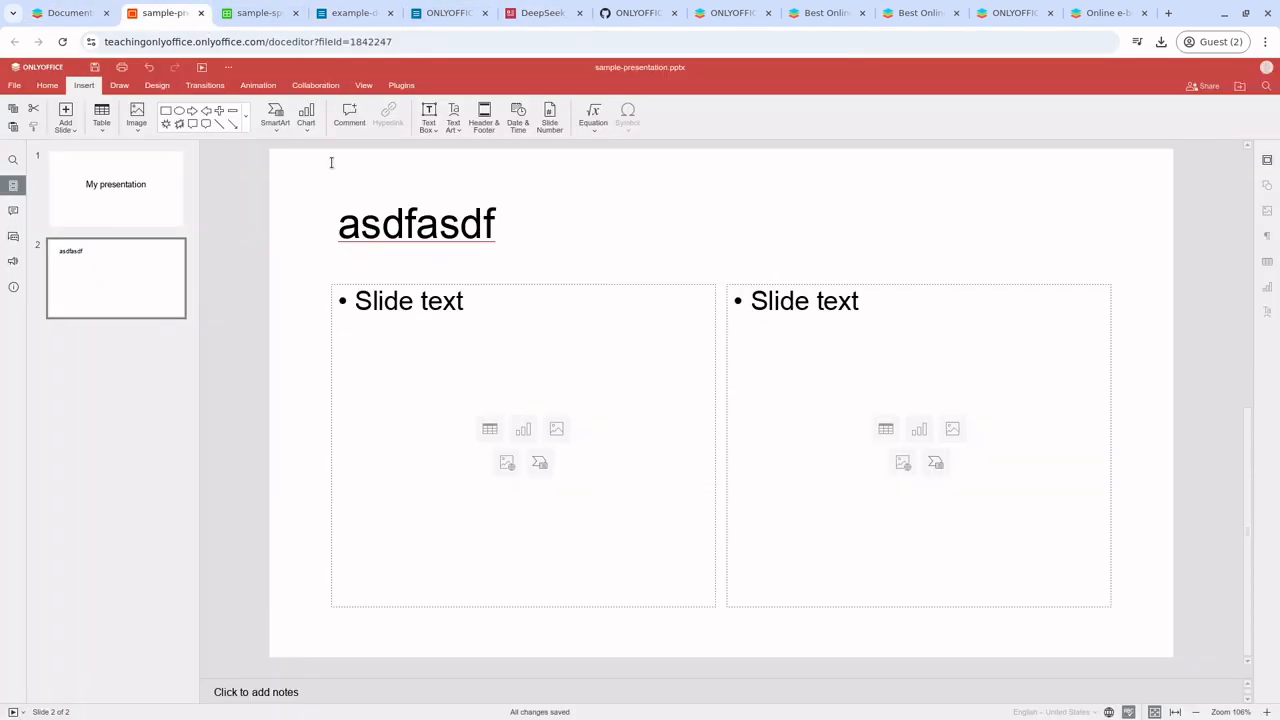
pyautogui.click(353, 13)
pyautogui.scroll(-10, 575, 522)
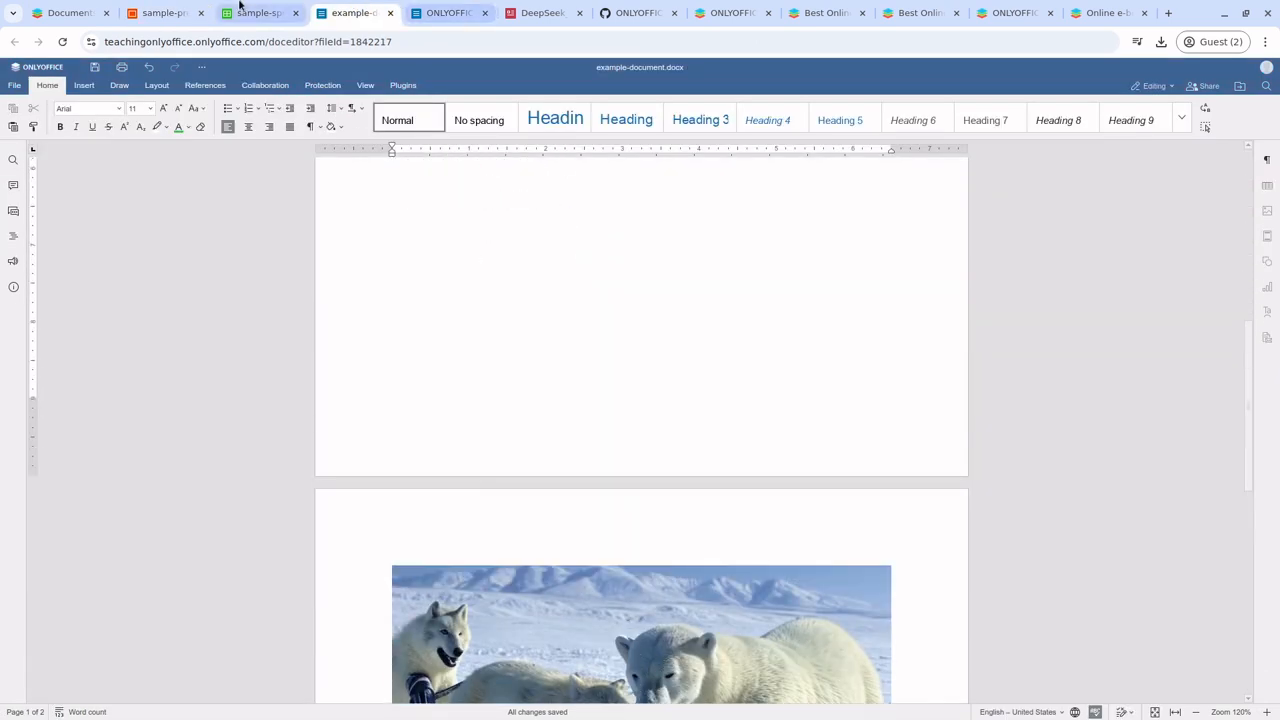
pyautogui.click(248, 12)
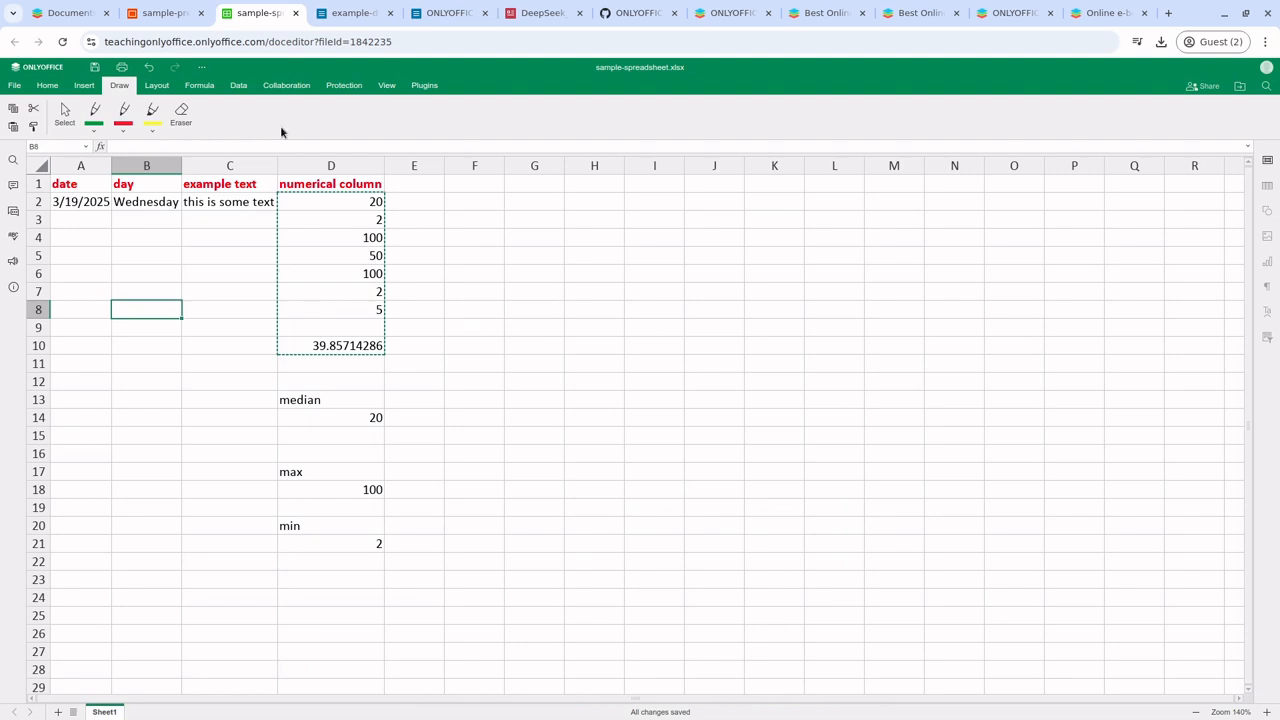
pyautogui.click(188, 7)
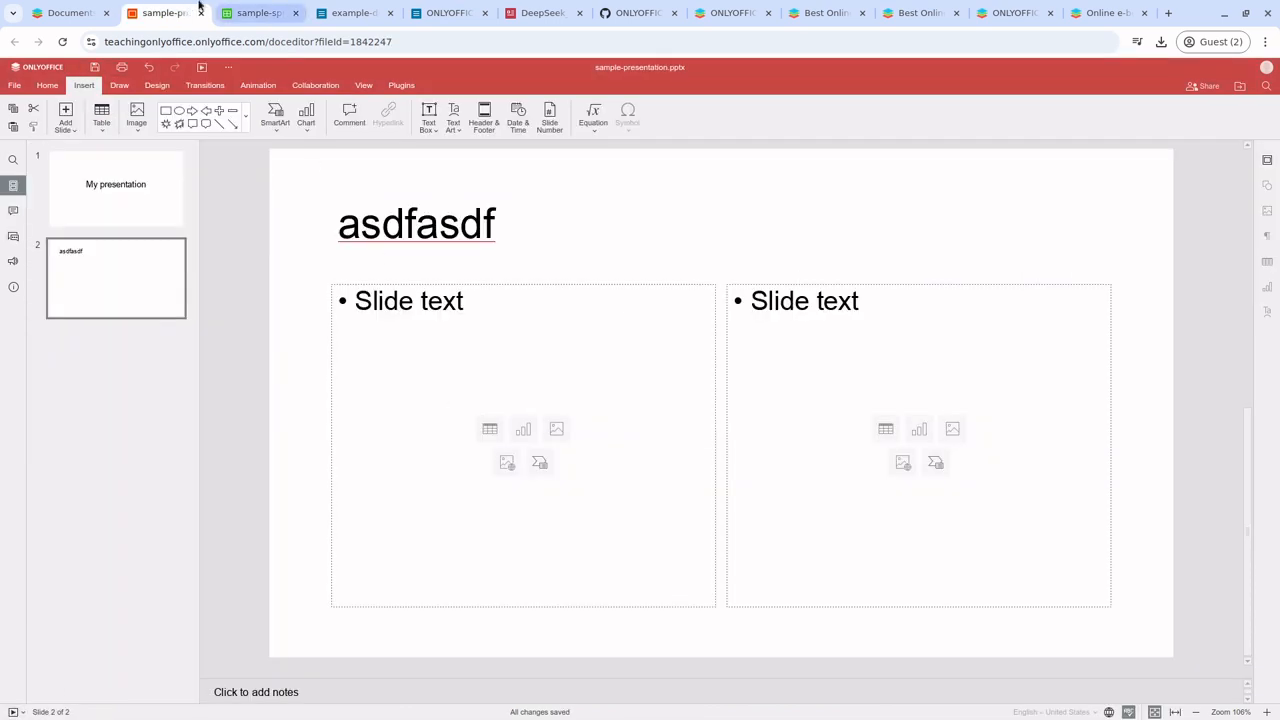
pyautogui.click(84, 10)
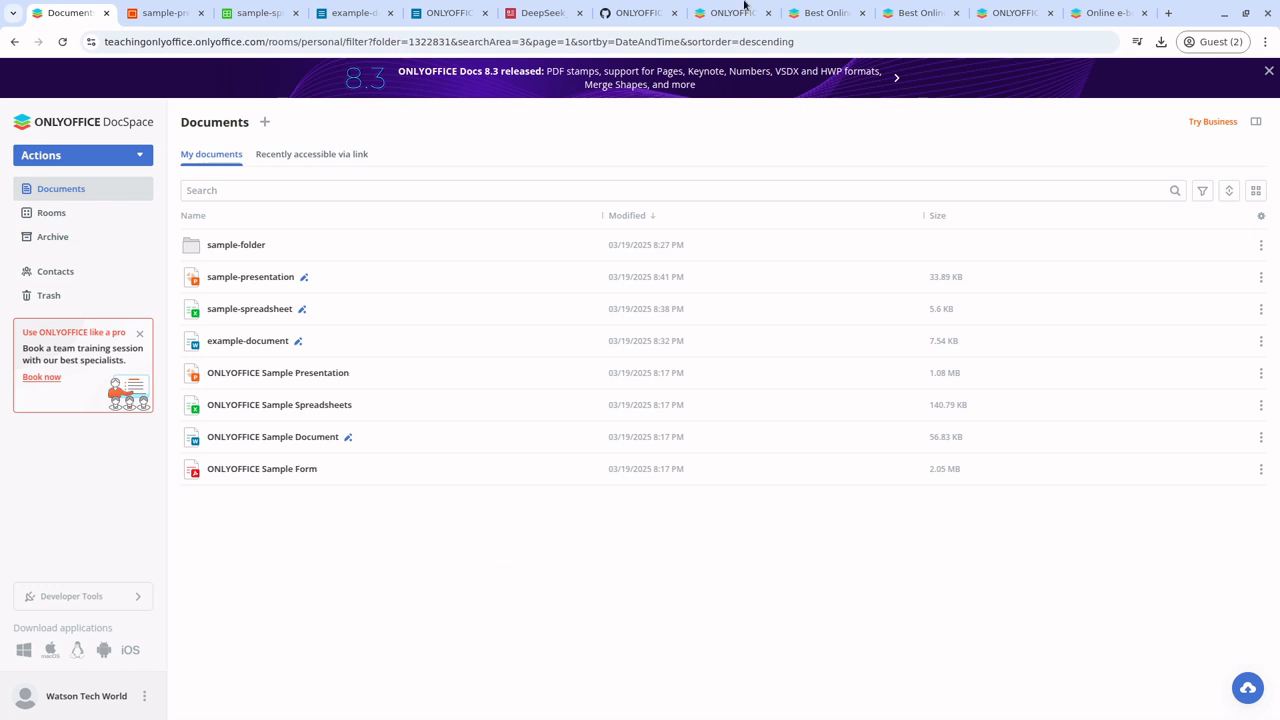
# Switch to the ONLYOFFICE organization page on GitHub
pyautogui.click(605, 12)
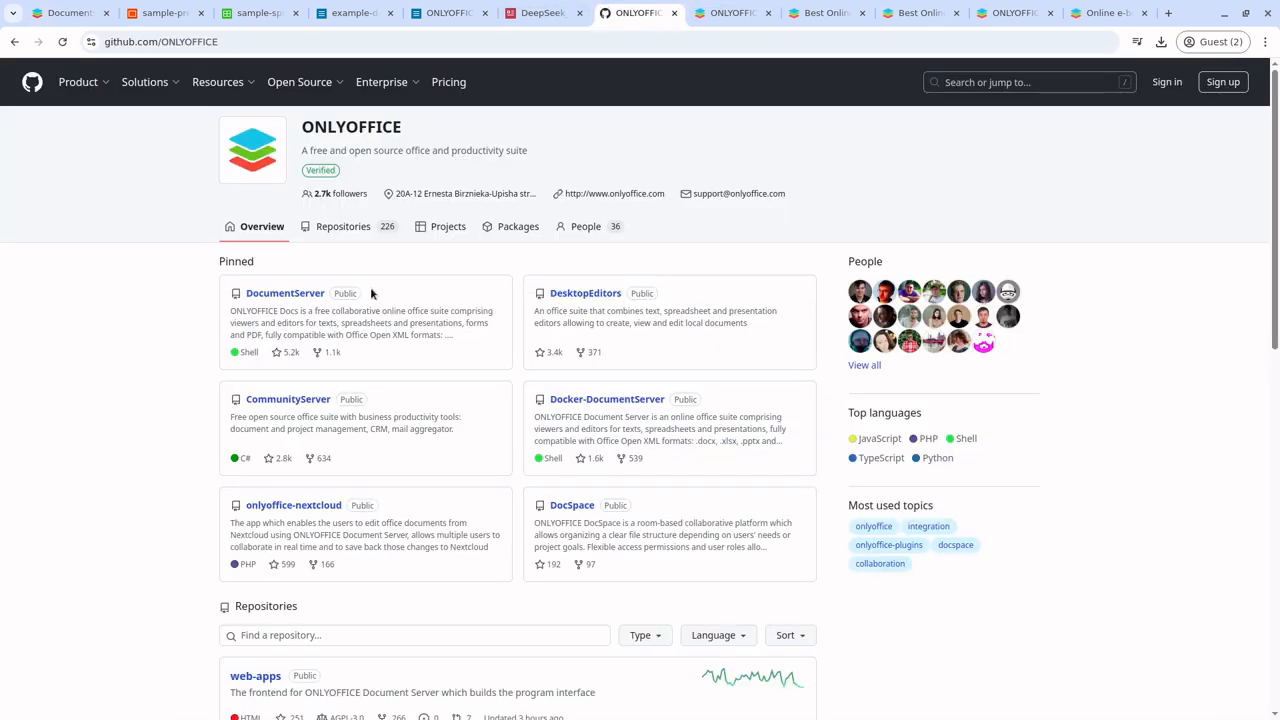